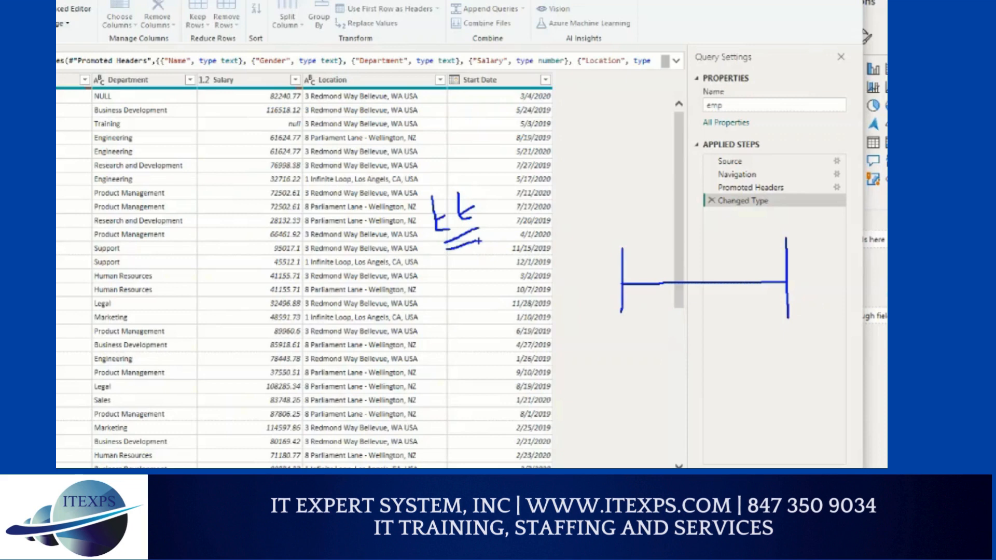
pyautogui.press('Escape')
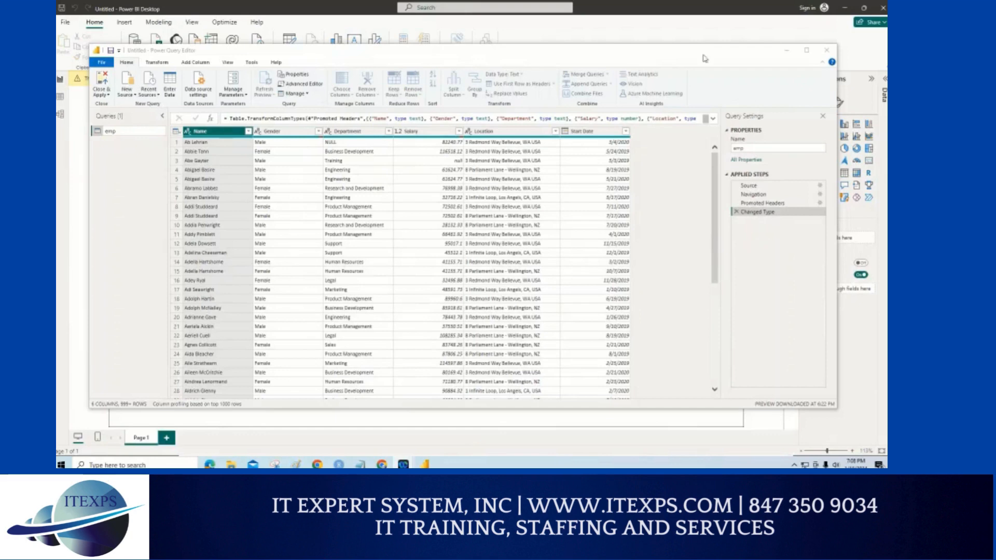
pyautogui.click(835, 176)
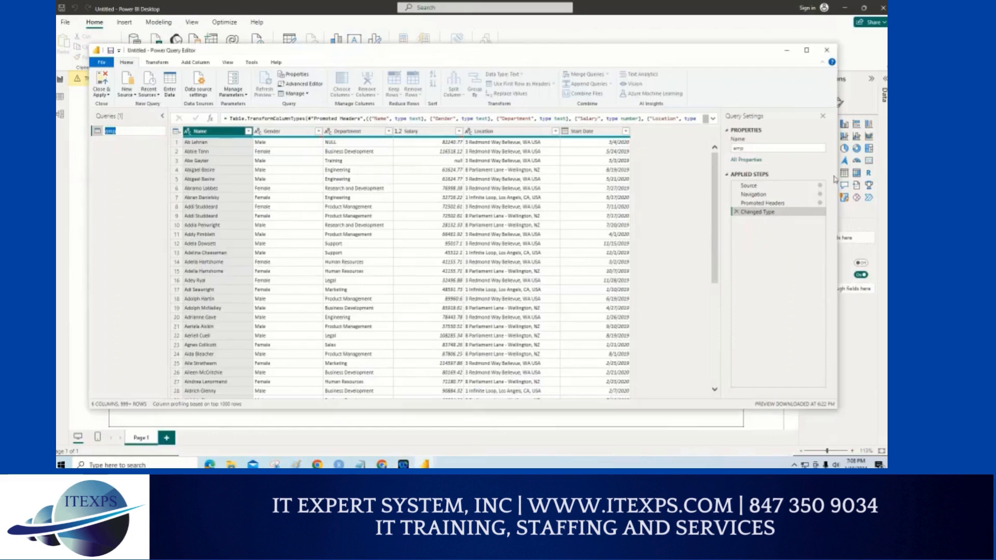
pyautogui.click(794, 42)
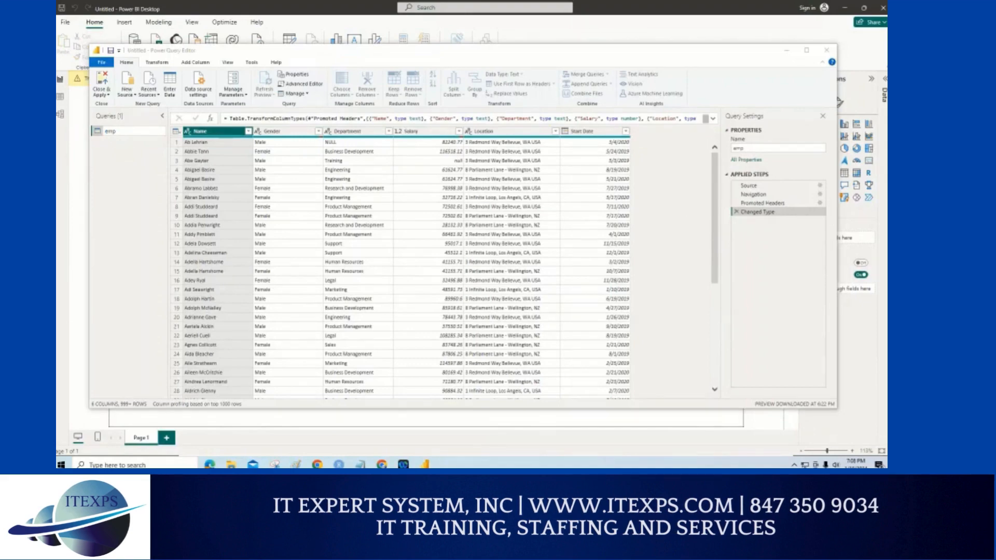
# Annotate the zoomed view with two vertical bars joined by a horizontal line, running from the Start Date column to the applied steps.
pyautogui.hotkey('ctrl', '1')
pyautogui.click(536, 162)
pyautogui.moveTo(540, 151); pyautogui.dragTo(547, 242)
pyautogui.moveTo(548, 196); pyautogui.dragTo(758, 195)
pyautogui.moveTo(758, 141); pyautogui.dragTo(768, 245)
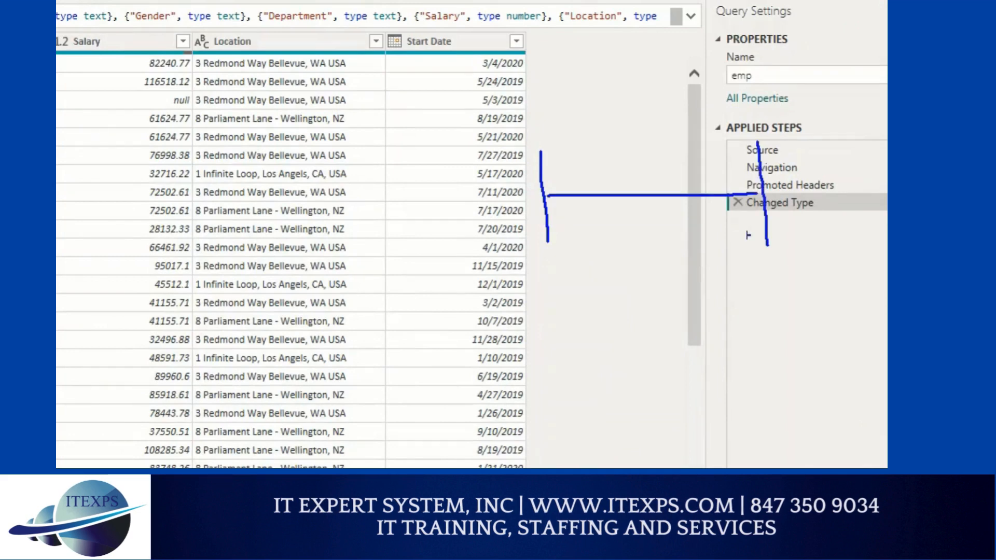
# Draw two slanted lines across the Start Date values and handwrite "Snow Flake" with a double underline above the query settings.
pyautogui.moveTo(357, 120); pyautogui.dragTo(534, 56)
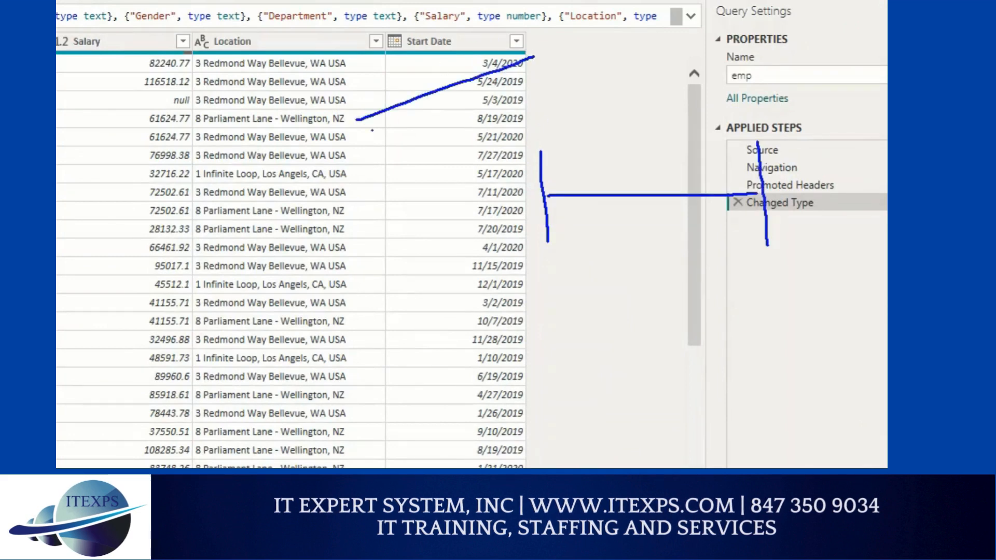
pyautogui.moveTo(372, 130); pyautogui.dragTo(502, 94)
pyautogui.moveTo(411, 43)
pyautogui.mouseDown()
pyautogui.moveTo(403, 56)
pyautogui.moveTo(416, 67)
pyautogui.mouseUp()
pyautogui.moveTo(608, 32)
pyautogui.mouseDown()
pyautogui.moveTo(592, 58)
pyautogui.moveTo(638, 59)
pyautogui.moveTo(655, 41)
pyautogui.mouseUp()
pyautogui.moveTo(673, 32)
pyautogui.mouseDown()
pyautogui.moveTo(664, 41)
pyautogui.moveTo(681, 50)
pyautogui.moveTo(700, 31)
pyautogui.mouseUp()
pyautogui.moveTo(725, 13)
pyautogui.mouseDown()
pyautogui.moveTo(721, 50)
pyautogui.moveTo(748, 9)
pyautogui.moveTo(737, 33)
pyautogui.moveTo(762, 52)
pyautogui.moveTo(799, 44)
pyautogui.moveTo(805, 28)
pyautogui.moveTo(839, 36)
pyautogui.mouseUp()
pyautogui.moveTo(594, 66)
pyautogui.mouseDown()
pyautogui.moveTo(839, 61)
pyautogui.moveTo(644, 73)
pyautogui.moveTo(887, 74)
pyautogui.mouseUp()
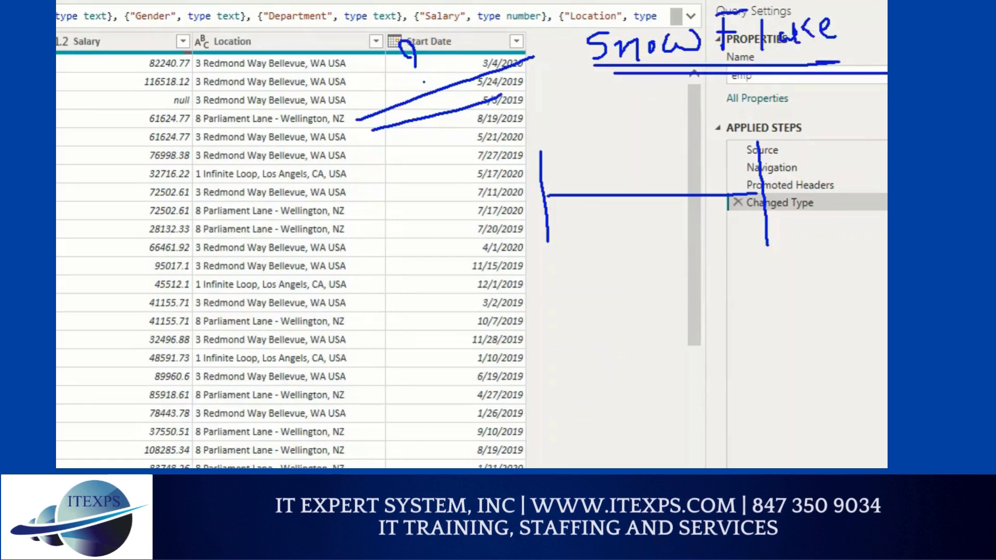
# Handwrite "P. BI" over the lower rows of the Location and Start Date columns.
pyautogui.moveTo(393, 269); pyautogui.dragTo(397, 307)
pyautogui.moveTo(381, 283)
pyautogui.mouseDown()
pyautogui.moveTo(405, 254)
pyautogui.moveTo(394, 282)
pyautogui.mouseUp()
pyautogui.click(430, 267)
pyautogui.moveTo(451, 250); pyautogui.dragTo(453, 282)
pyautogui.moveTo(447, 248); pyautogui.dragTo(471, 280)
pyautogui.moveTo(485, 245)
pyautogui.mouseDown()
pyautogui.moveTo(524, 224)
pyautogui.moveTo(521, 254)
pyautogui.moveTo(556, 253)
pyautogui.mouseUp()
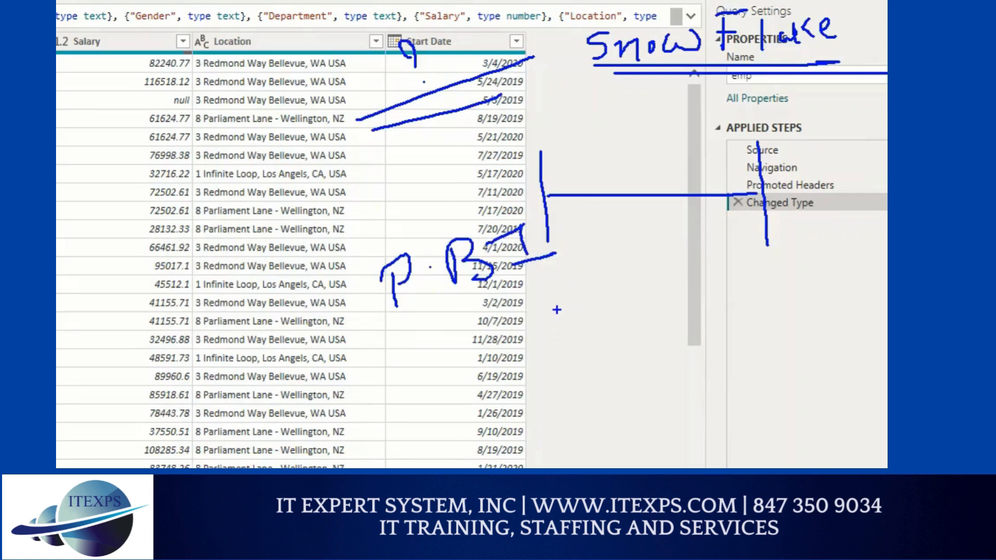
# Sketch a chain of three blue forward arrows, with red return arrows beneath it, below the joined vertical bars.
pyautogui.moveTo(556, 300)
pyautogui.mouseDown()
pyautogui.moveTo(557, 350)
pyautogui.moveTo(596, 309)
pyautogui.moveTo(625, 336)
pyautogui.moveTo(629, 324)
pyautogui.moveTo(627, 367)
pyautogui.mouseUp()
pyautogui.moveTo(634, 333)
pyautogui.mouseDown()
pyautogui.moveTo(653, 301)
pyautogui.moveTo(706, 328)
pyautogui.mouseUp()
pyautogui.moveTo(709, 309)
pyautogui.mouseDown()
pyautogui.moveTo(710, 330)
pyautogui.moveTo(747, 298)
pyautogui.moveTo(778, 335)
pyautogui.mouseUp()
pyautogui.moveTo(621, 284)
pyautogui.mouseDown()
pyautogui.moveTo(772, 283)
pyautogui.moveTo(755, 297)
pyautogui.mouseUp()
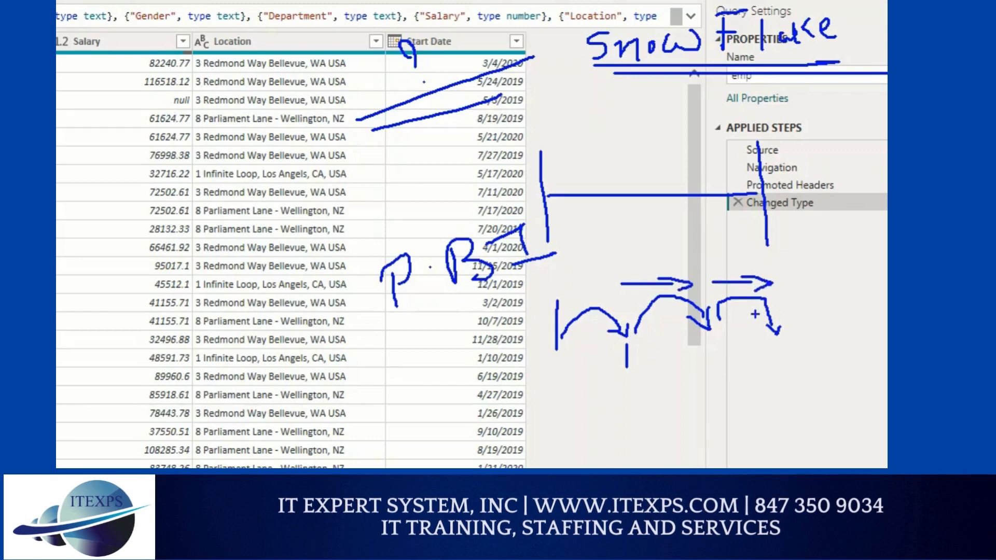
pyautogui.moveTo(768, 355)
pyautogui.mouseDown()
pyautogui.moveTo(713, 345)
pyautogui.moveTo(691, 390)
pyautogui.moveTo(635, 363)
pyautogui.moveTo(625, 386)
pyautogui.moveTo(587, 394)
pyautogui.moveTo(568, 363)
pyautogui.mouseUp()
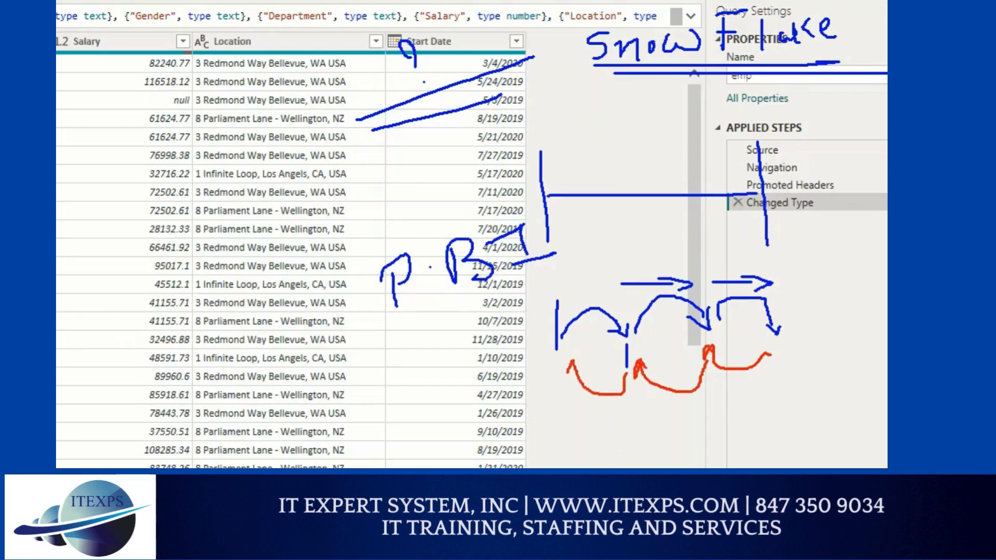
pyautogui.moveTo(594, 149)
pyautogui.mouseDown()
pyautogui.moveTo(604, 192)
pyautogui.moveTo(623, 171)
pyautogui.moveTo(664, 188)
pyautogui.moveTo(665, 171)
pyautogui.moveTo(719, 137)
pyautogui.moveTo(715, 144)
pyautogui.mouseUp()
pyautogui.moveTo(718, 110)
pyautogui.mouseDown()
pyautogui.moveTo(612, 109)
pyautogui.moveTo(631, 117)
pyautogui.mouseUp()
pyautogui.moveTo(588, 64); pyautogui.dragTo(716, 64)
pyautogui.moveTo(618, 67)
pyautogui.mouseDown()
pyautogui.moveTo(716, 68)
pyautogui.moveTo(708, 71)
pyautogui.mouseUp()
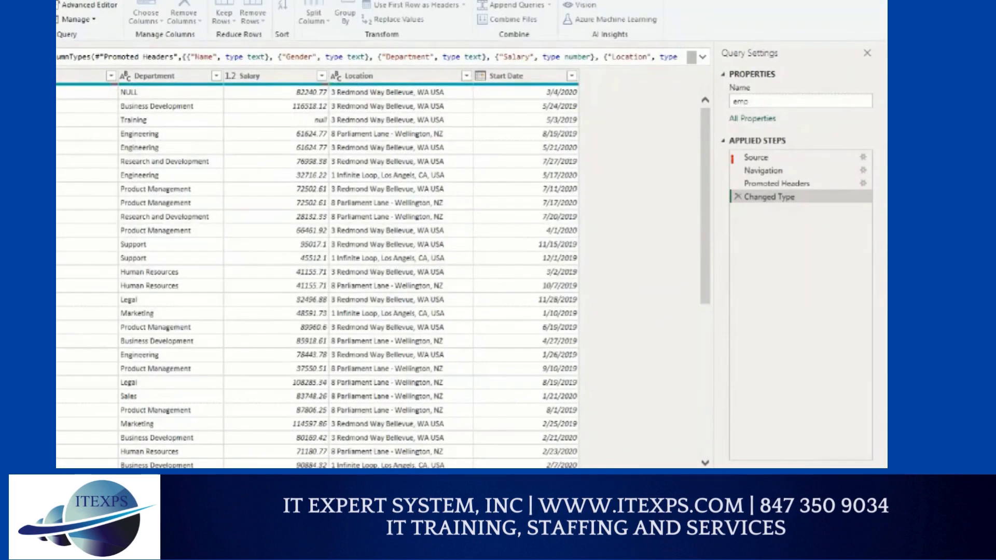
# Handwrite sequence numbers beside the applied steps and circle a block of Department and Salary values.
pyautogui.moveTo(736, 170); pyautogui.dragTo(737, 270)
pyautogui.moveTo(177, 129)
pyautogui.mouseDown()
pyautogui.moveTo(243, 110)
pyautogui.moveTo(187, 164)
pyautogui.moveTo(212, 142)
pyautogui.mouseUp()
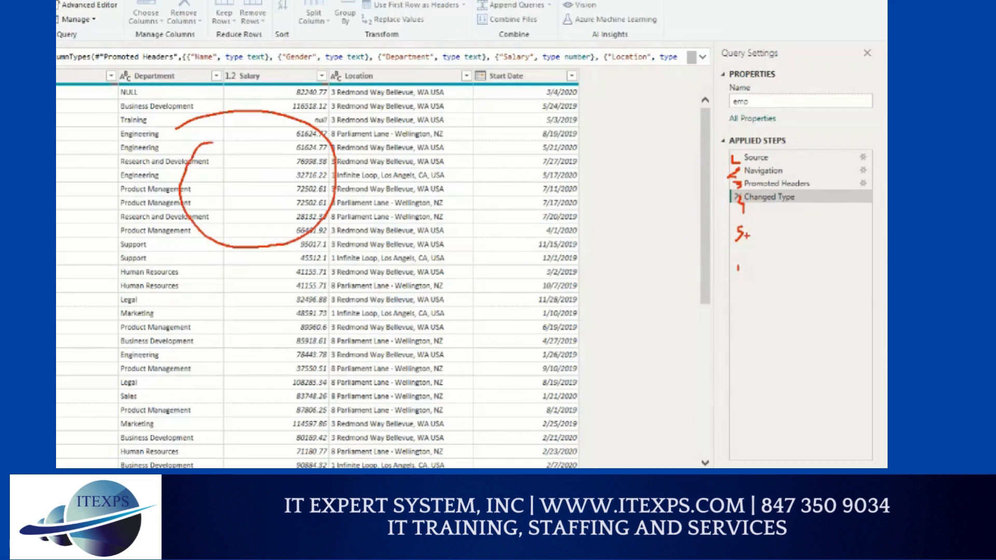
pyautogui.moveTo(746, 252); pyautogui.dragTo(730, 267)
pyautogui.click(737, 291)
pyautogui.click(736, 314)
pyautogui.moveTo(734, 347); pyautogui.dragTo(734, 352)
pyautogui.moveTo(736, 389); pyautogui.dragTo(735, 397)
pyautogui.click(735, 456)
pyautogui.moveTo(808, 168); pyautogui.dragTo(788, 167)
pyautogui.moveTo(787, 167); pyautogui.dragTo(800, 173)
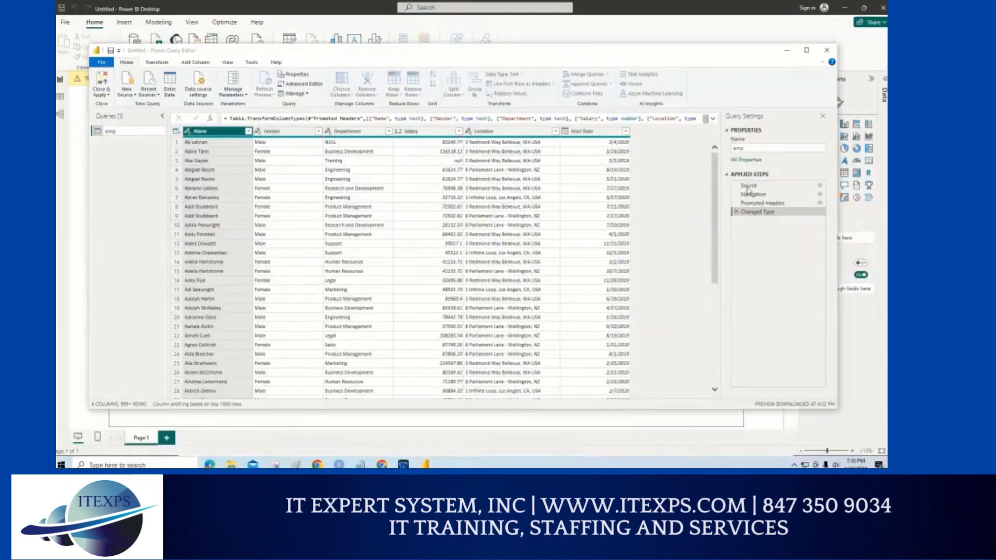
# Show the Source applied step and mark the clean_emp_data file name in its formula.
pyautogui.click(747, 190)
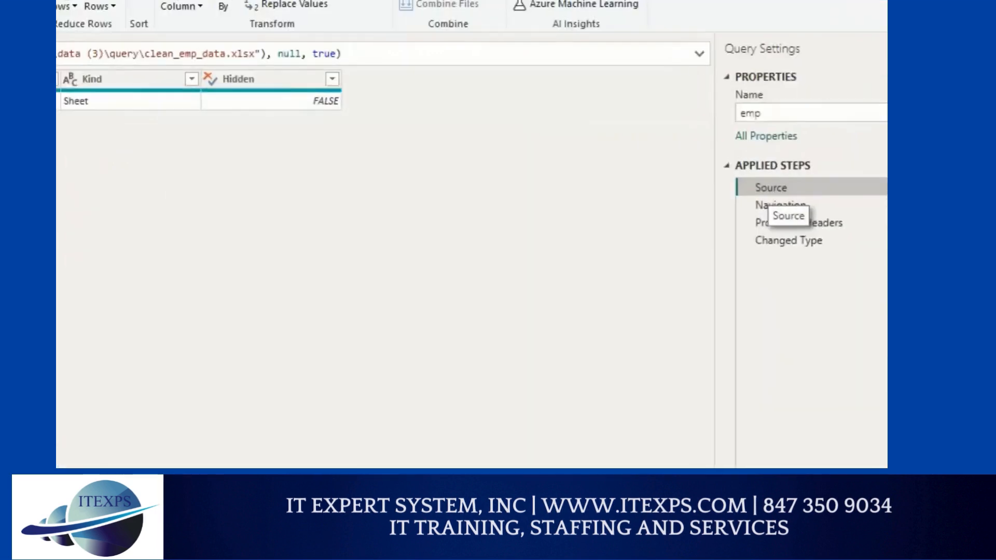
pyautogui.moveTo(763, 187)
pyautogui.mouseDown()
pyautogui.moveTo(695, 183)
pyautogui.moveTo(615, 128)
pyautogui.moveTo(568, 119)
pyautogui.mouseUp()
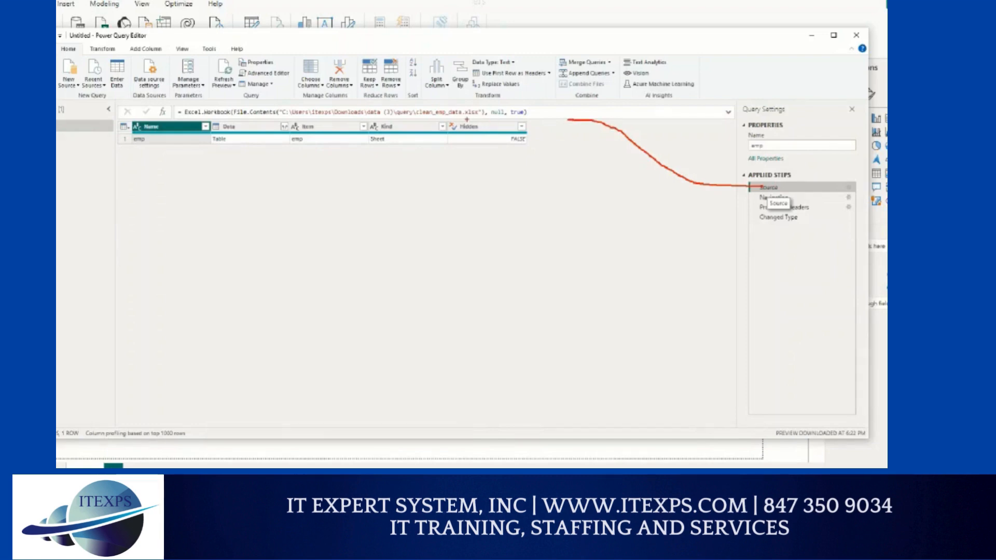
pyautogui.moveTo(417, 117); pyautogui.dragTo(463, 117)
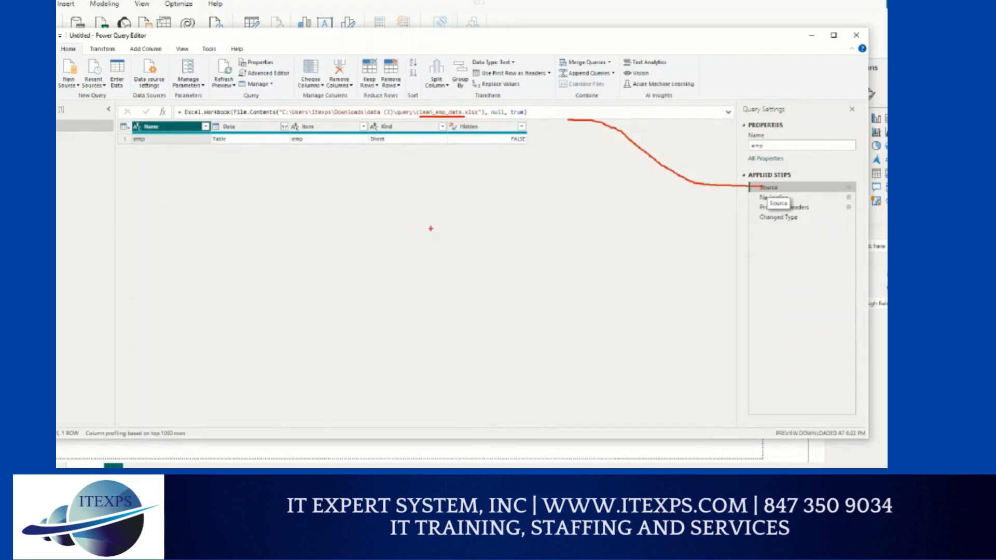
# Inspect the settings of the Navigation and Promoted Headers steps without changing them, and return to the Changed Type step.
pyautogui.click(776, 198)
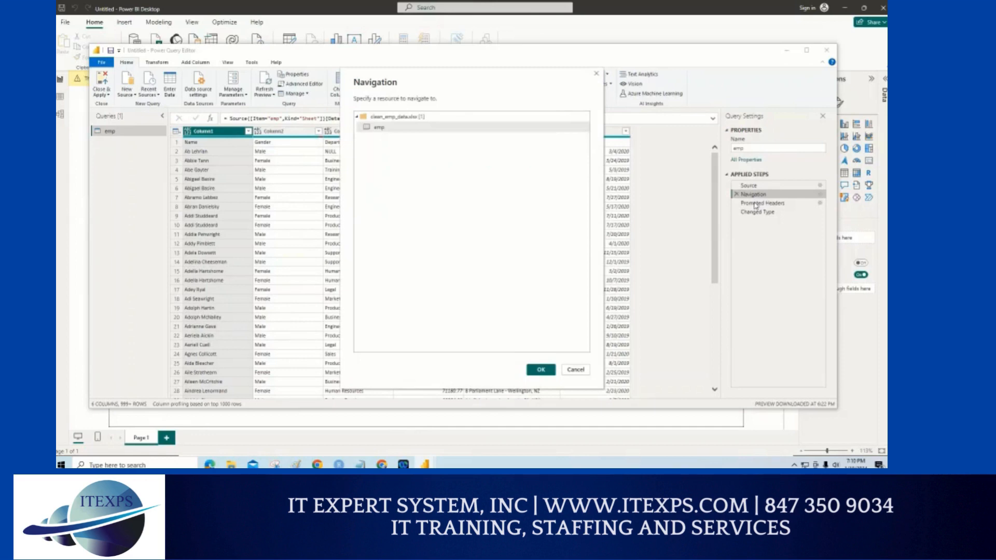
pyautogui.click(576, 371)
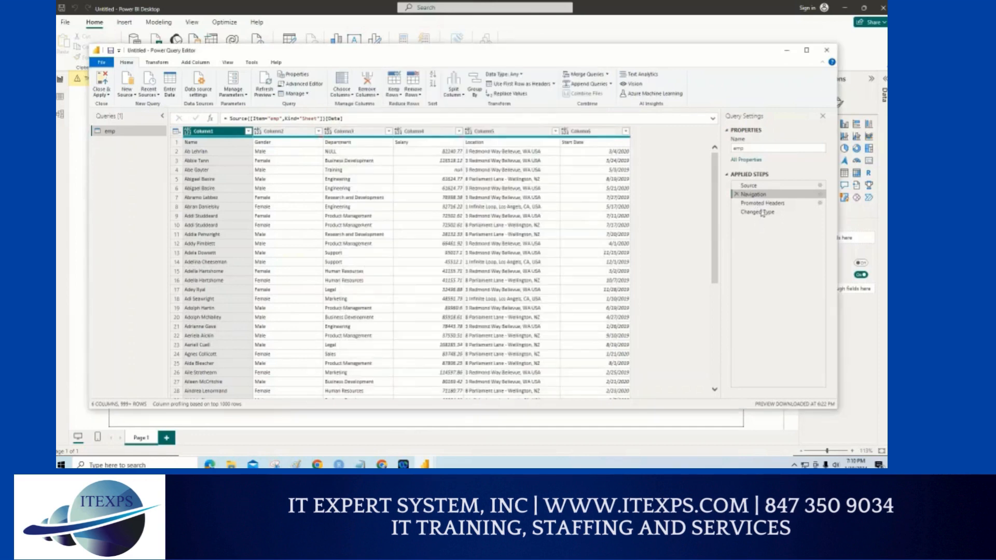
pyautogui.doubleClick(763, 205)
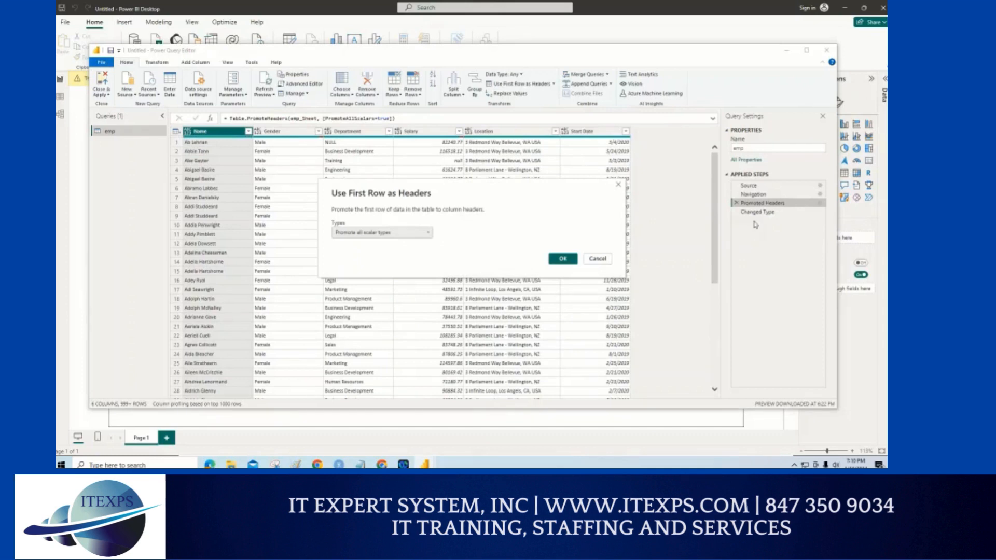
pyautogui.click(592, 259)
pyautogui.click(754, 212)
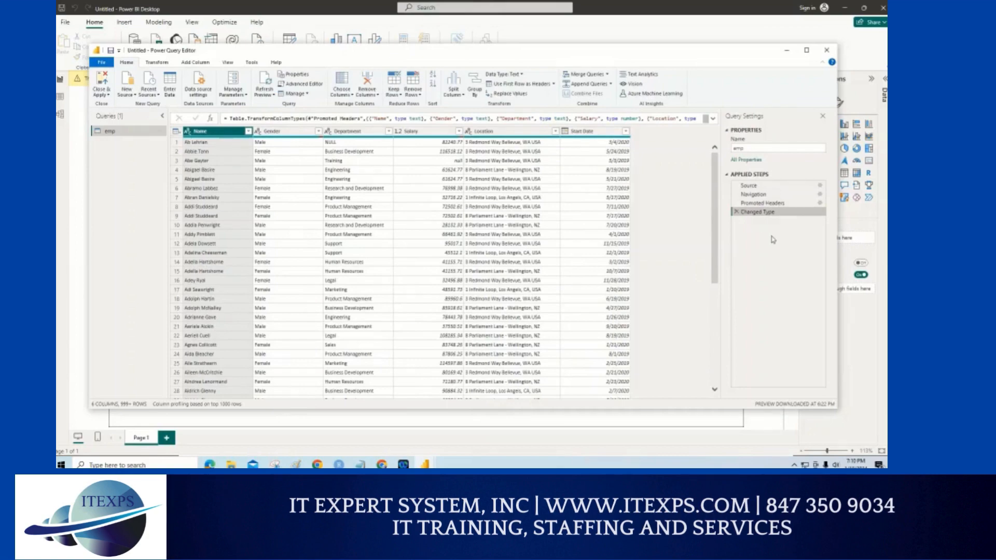
# Number the four applied steps from Source to Changed Type by hand, circle the list, and clear the annotations.
pyautogui.hotkey('ctrl', '1')
pyautogui.moveTo(699, 122); pyautogui.dragTo(703, 157)
pyautogui.moveTo(706, 203); pyautogui.dragTo(712, 231)
pyautogui.moveTo(747, 102)
pyautogui.mouseDown()
pyautogui.moveTo(803, 128)
pyautogui.moveTo(744, 208)
pyautogui.moveTo(699, 124)
pyautogui.moveTo(768, 107)
pyautogui.mouseUp()
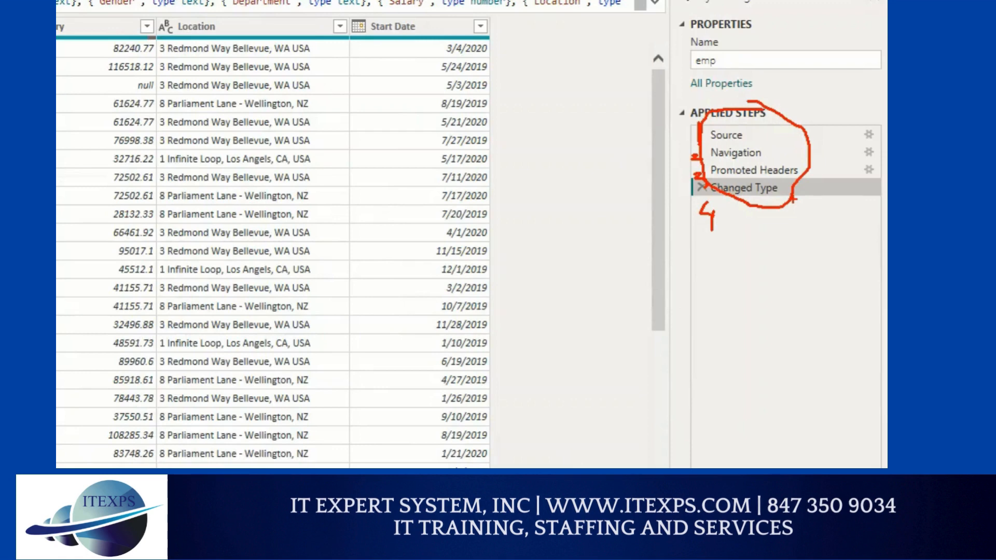
pyautogui.press('Escape')
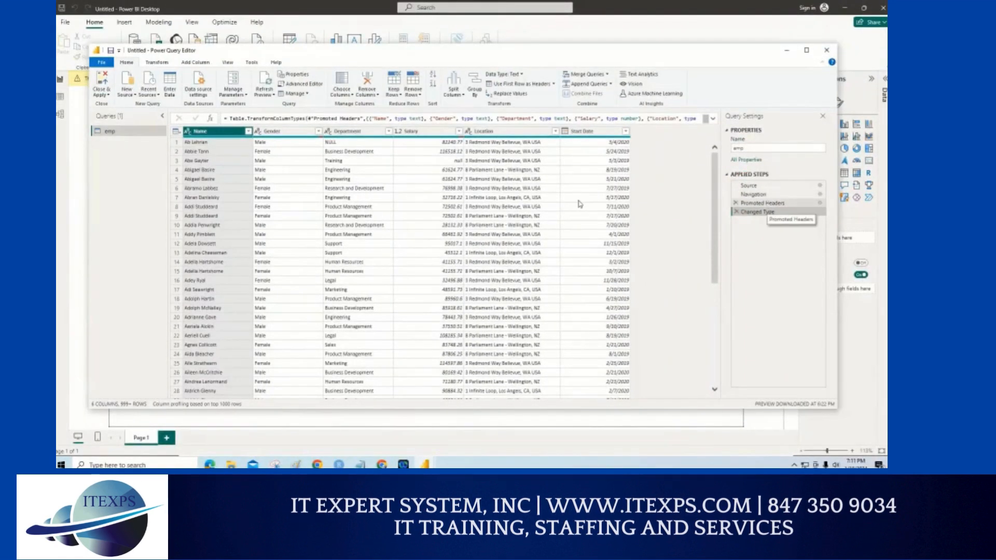
# Draw a red line across the column headers from Name to Salary, and clear it.
pyautogui.hotkey('ctrl', '1')
pyautogui.press('Escape')
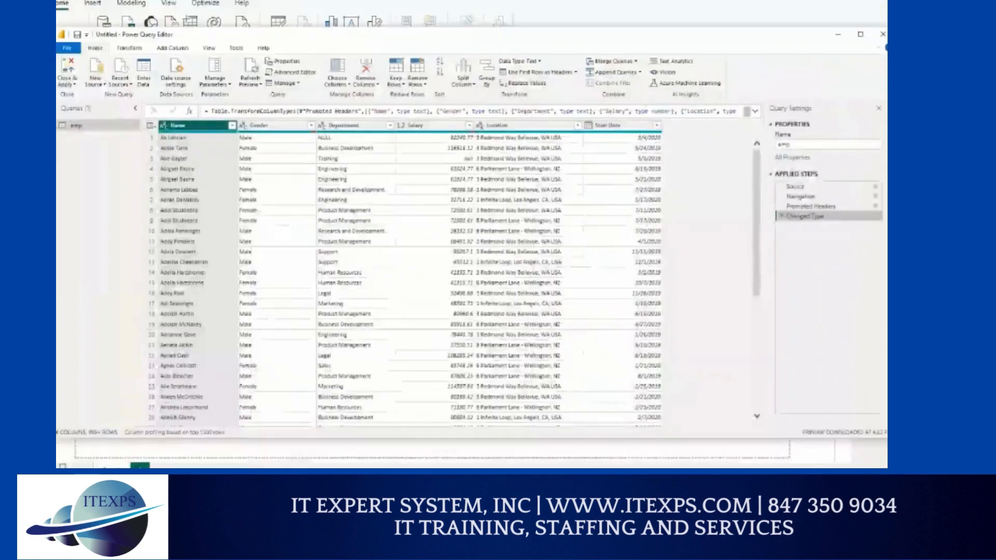
pyautogui.moveTo(230, 130); pyautogui.dragTo(477, 125)
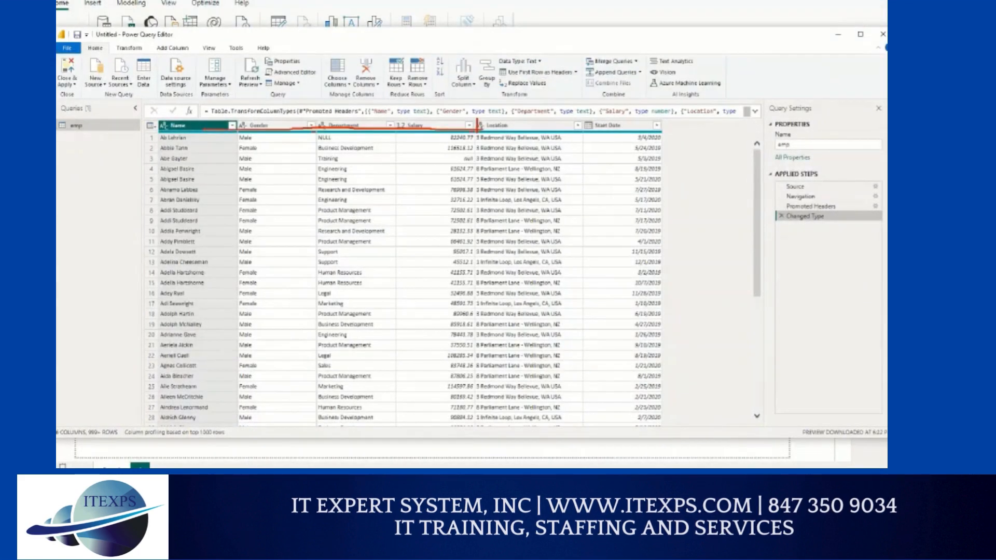
pyautogui.press('Escape')
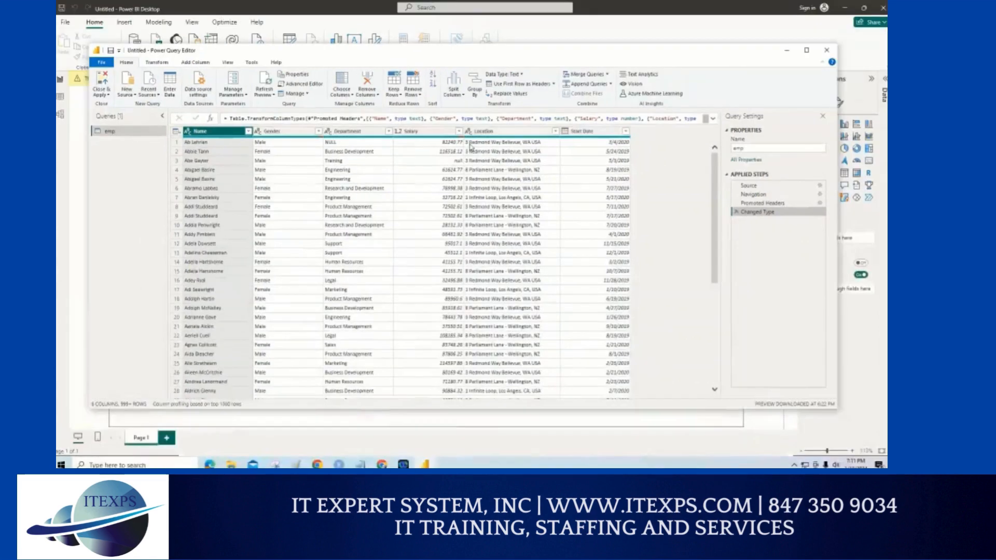
# Underline the Changed Type entry in the applied steps in red.
pyautogui.hotkey('ctrl', '1')
pyautogui.scroll(-2, 278, 144)
pyautogui.click(278, 143)
pyautogui.moveTo(795, 229); pyautogui.dragTo(841, 226)
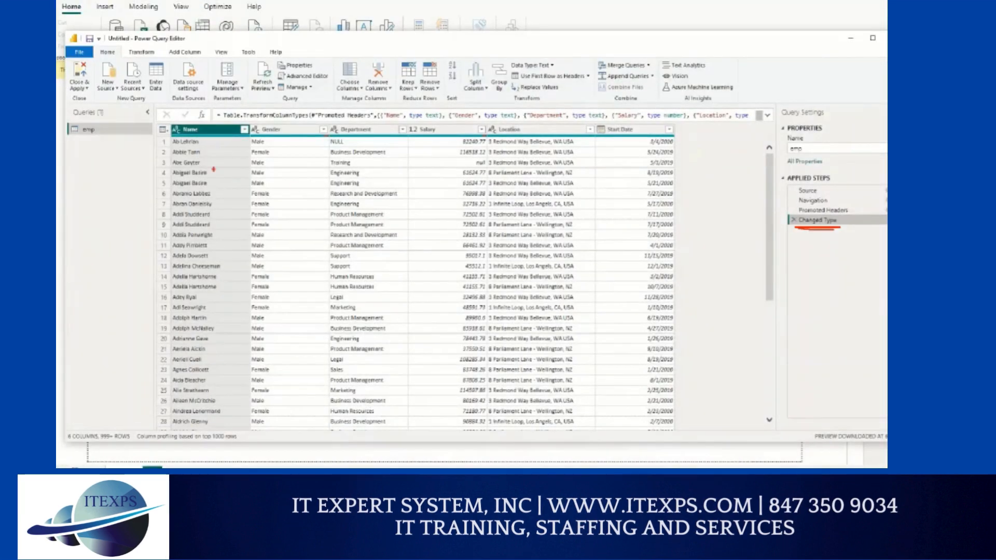
# Trace the values and circle the data type icon of all six columns, and add marks around the Changed Type step.
pyautogui.moveTo(194, 152)
pyautogui.mouseDown()
pyautogui.moveTo(222, 215)
pyautogui.moveTo(207, 340)
pyautogui.mouseUp()
pyautogui.moveTo(176, 116); pyautogui.dragTo(163, 143)
pyautogui.moveTo(256, 150); pyautogui.dragTo(257, 259)
pyautogui.moveTo(252, 121); pyautogui.dragTo(262, 117)
pyautogui.moveTo(345, 150); pyautogui.dragTo(347, 244)
pyautogui.moveTo(344, 115); pyautogui.dragTo(332, 142)
pyautogui.moveTo(454, 145); pyautogui.dragTo(463, 342)
pyautogui.moveTo(415, 122)
pyautogui.mouseDown()
pyautogui.moveTo(419, 140)
pyautogui.moveTo(416, 124)
pyautogui.mouseUp()
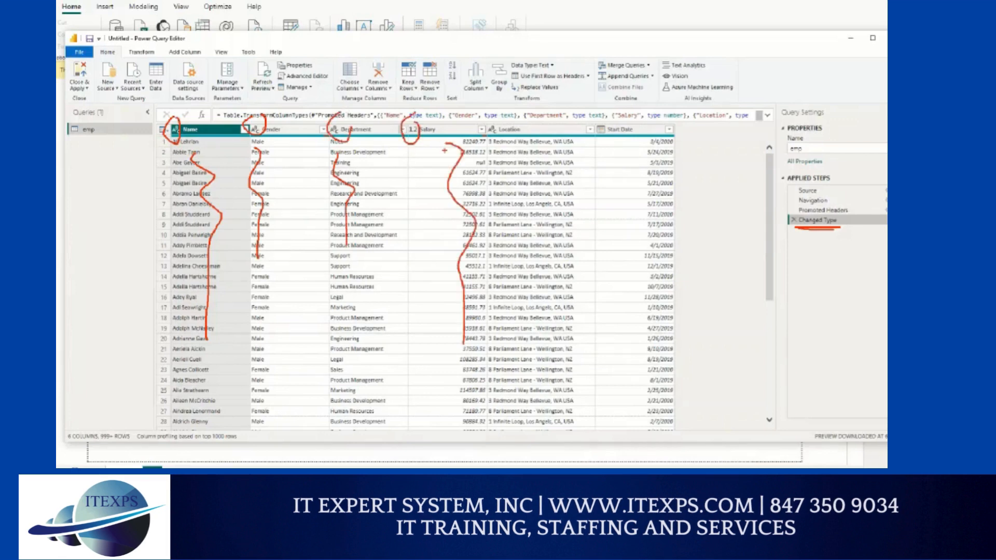
pyautogui.moveTo(503, 146); pyautogui.dragTo(494, 311)
pyautogui.moveTo(488, 113)
pyautogui.mouseDown()
pyautogui.moveTo(481, 134)
pyautogui.moveTo(498, 123)
pyautogui.mouseUp()
pyautogui.moveTo(637, 145); pyautogui.dragTo(636, 392)
pyautogui.moveTo(615, 123); pyautogui.dragTo(611, 122)
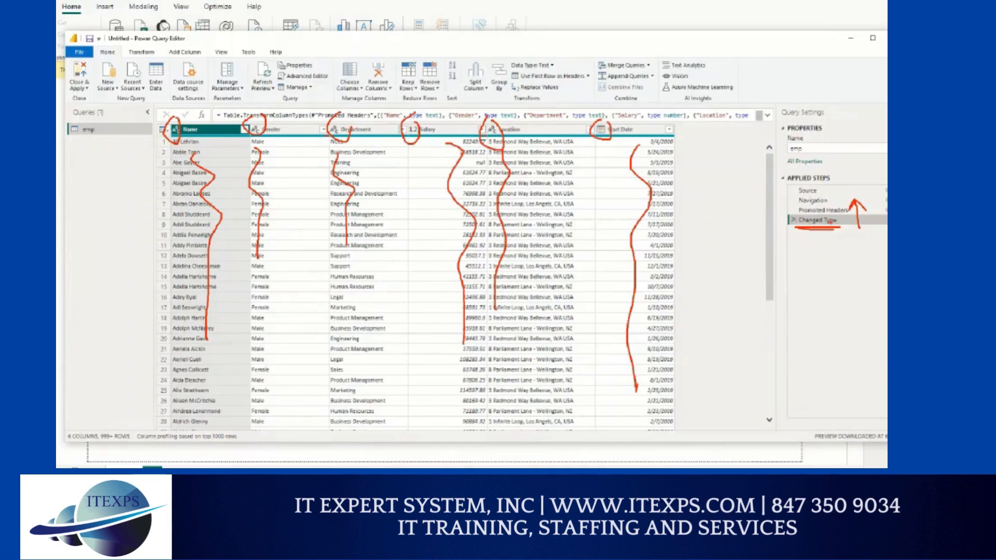
pyautogui.moveTo(796, 242); pyautogui.dragTo(829, 242)
pyautogui.moveTo(799, 272)
pyautogui.mouseDown()
pyautogui.moveTo(781, 212)
pyautogui.moveTo(844, 252)
pyautogui.mouseUp()
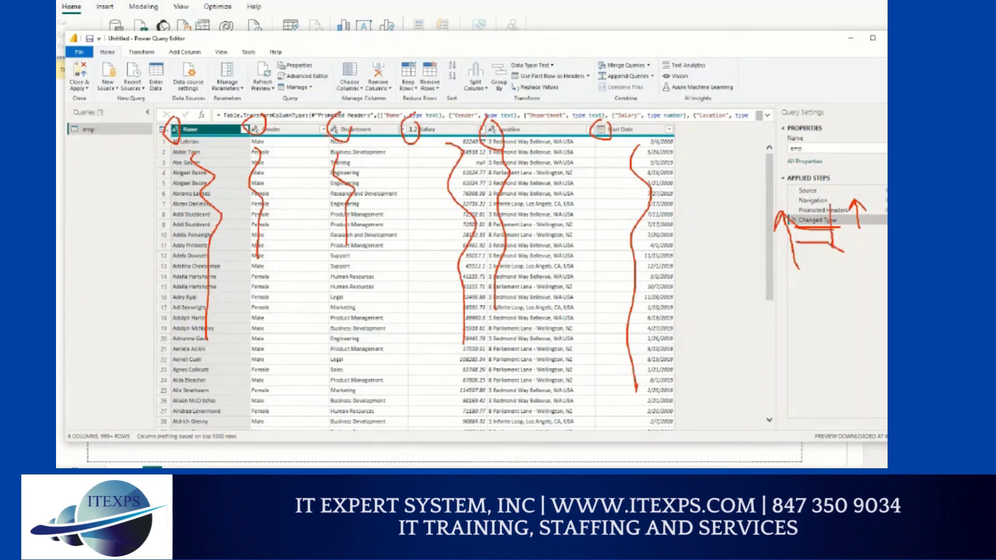
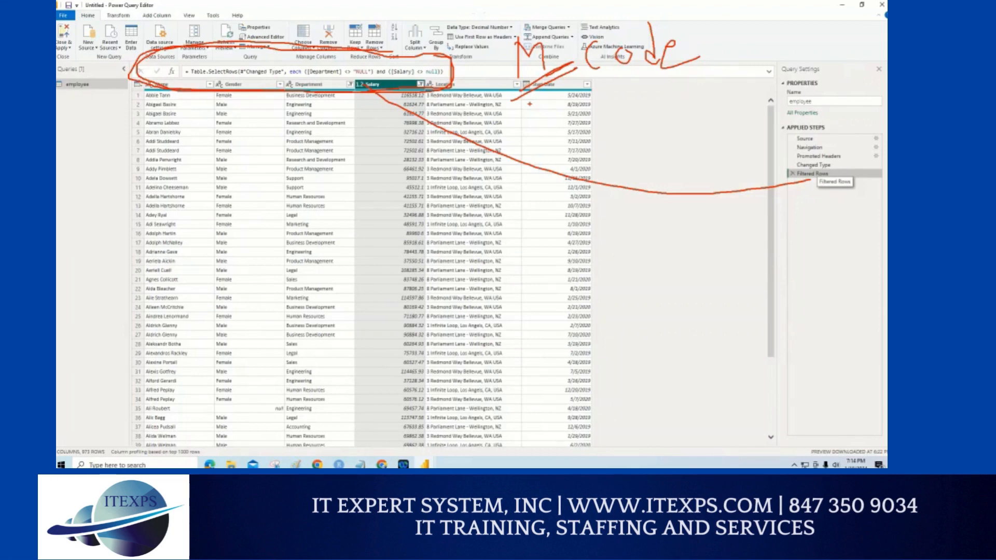
# Mark the table data, the employee query and the applied steps list with red outlines, and clear all annotations.
pyautogui.moveTo(182, 162)
pyautogui.mouseDown()
pyautogui.moveTo(452, 159)
pyautogui.moveTo(359, 379)
pyautogui.moveTo(177, 349)
pyautogui.moveTo(191, 168)
pyautogui.mouseUp()
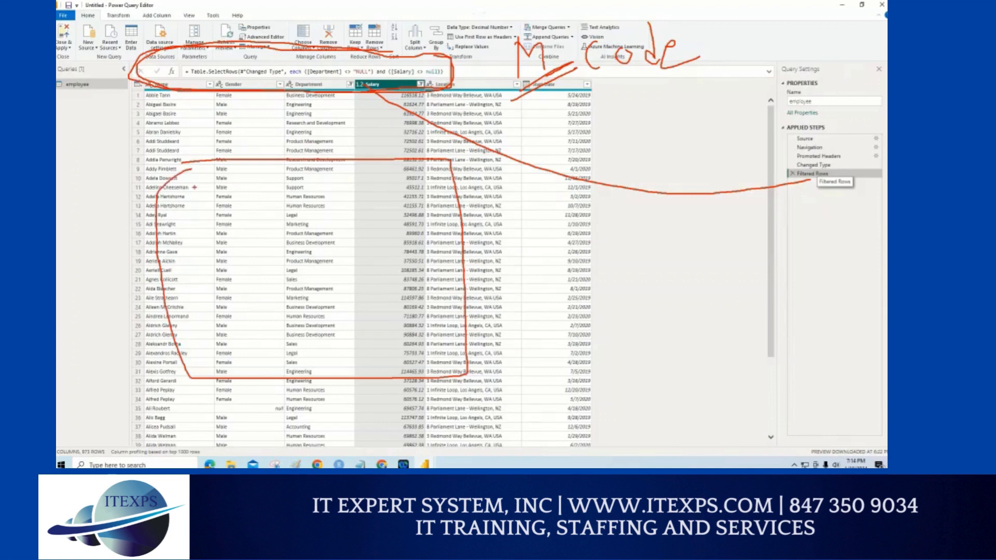
pyautogui.moveTo(60, 95)
pyautogui.mouseDown()
pyautogui.moveTo(102, 97)
pyautogui.moveTo(78, 76)
pyautogui.mouseUp()
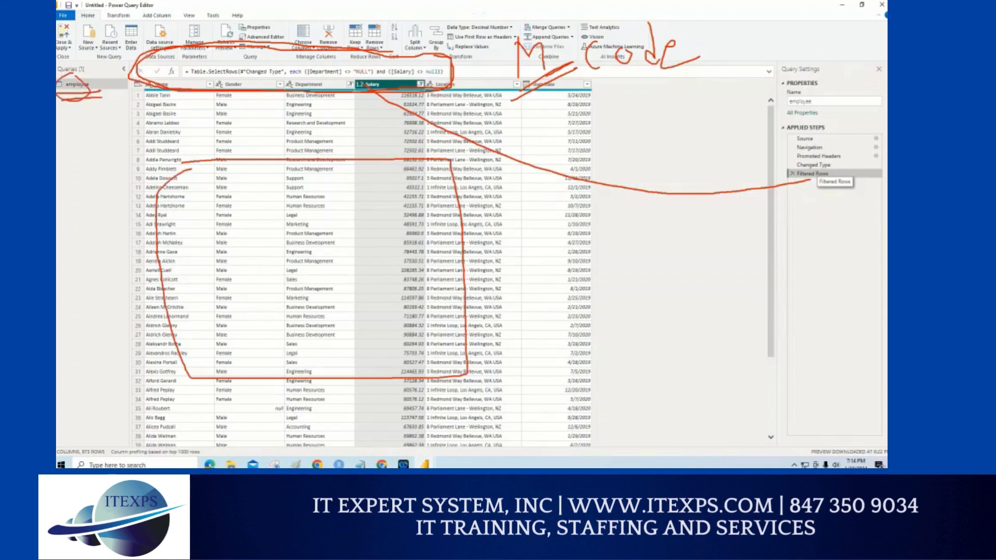
pyautogui.moveTo(782, 133)
pyautogui.mouseDown()
pyautogui.moveTo(788, 127)
pyautogui.moveTo(773, 186)
pyautogui.moveTo(784, 284)
pyautogui.mouseUp()
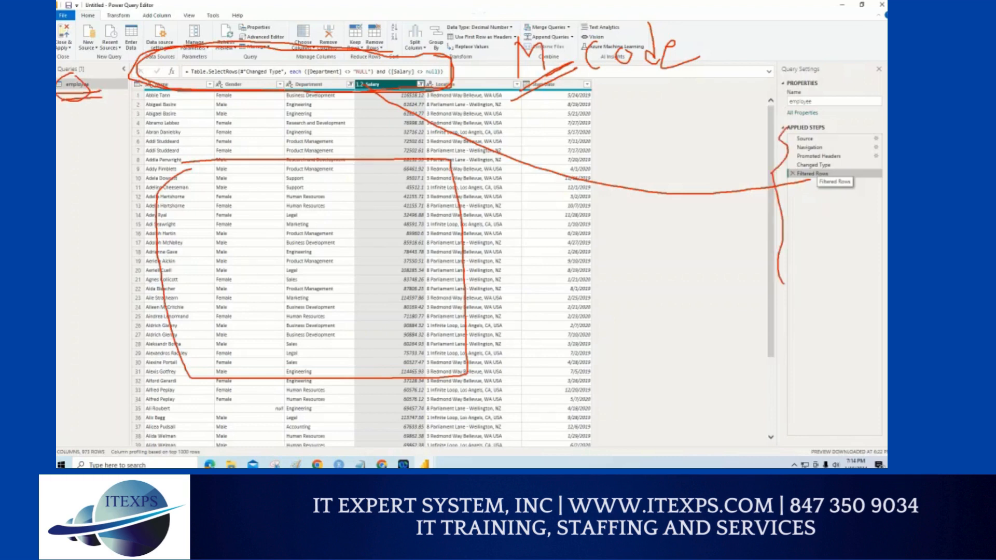
pyautogui.moveTo(569, 91)
pyautogui.mouseDown()
pyautogui.moveTo(576, 335)
pyautogui.moveTo(248, 430)
pyautogui.moveTo(118, 301)
pyautogui.moveTo(275, 65)
pyautogui.moveTo(543, 84)
pyautogui.moveTo(577, 379)
pyautogui.mouseUp()
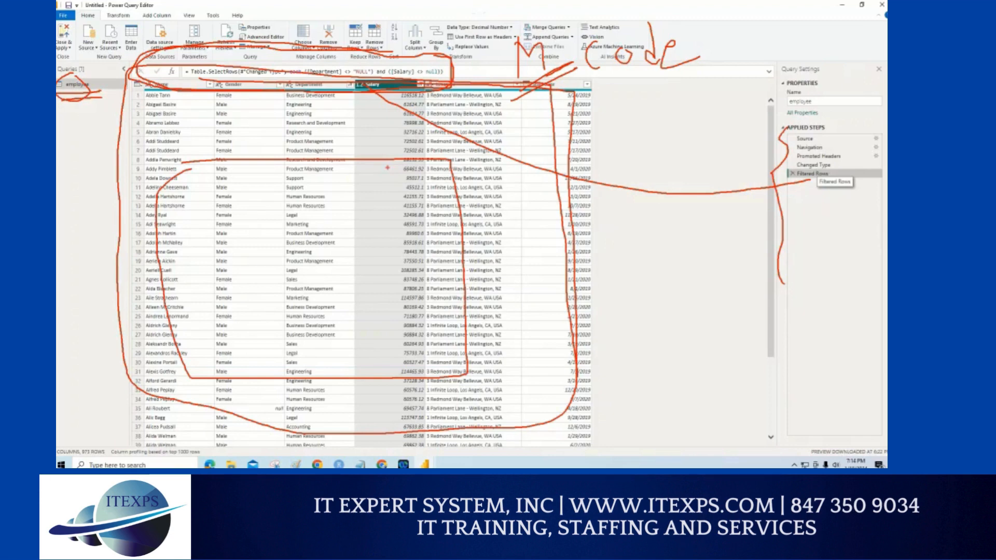
pyautogui.press('Escape')
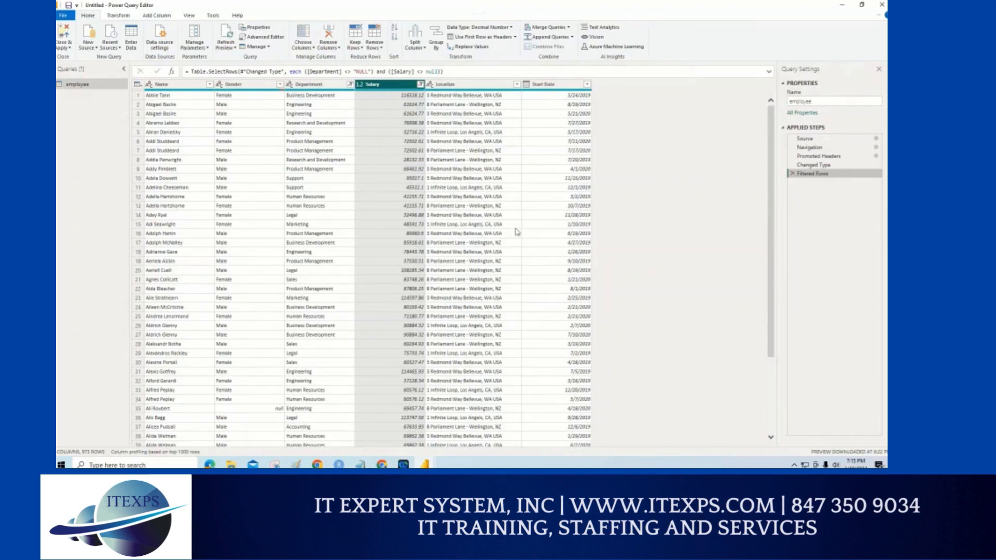
# Select the Start Date column, write "day" beside its header, mark its dates in red, and clear the annotations.
pyautogui.click(551, 86)
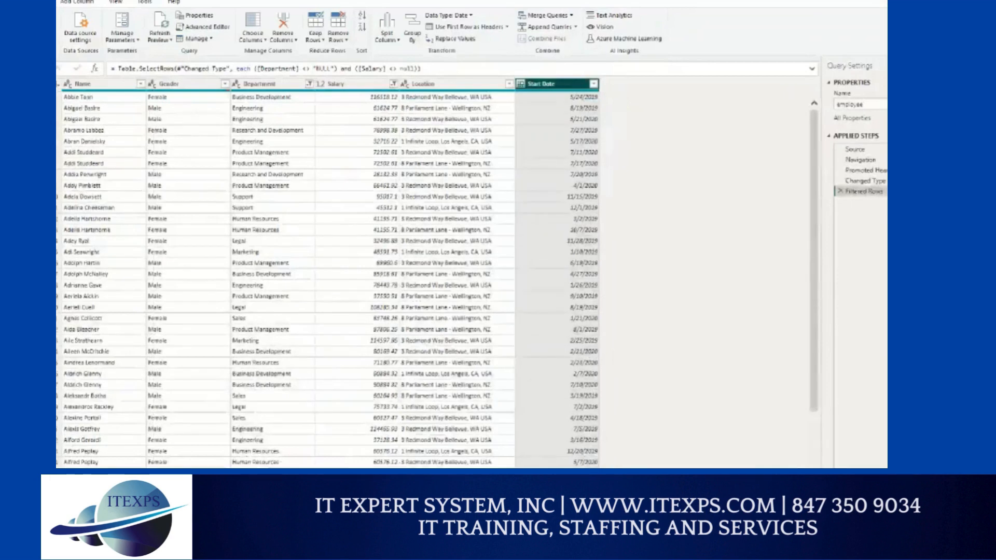
pyautogui.moveTo(634, 77)
pyautogui.mouseDown()
pyautogui.moveTo(613, 84)
pyautogui.moveTo(635, 78)
pyautogui.mouseUp()
pyautogui.moveTo(649, 50); pyautogui.dragTo(651, 69)
pyautogui.moveTo(642, 59); pyautogui.dragTo(651, 70)
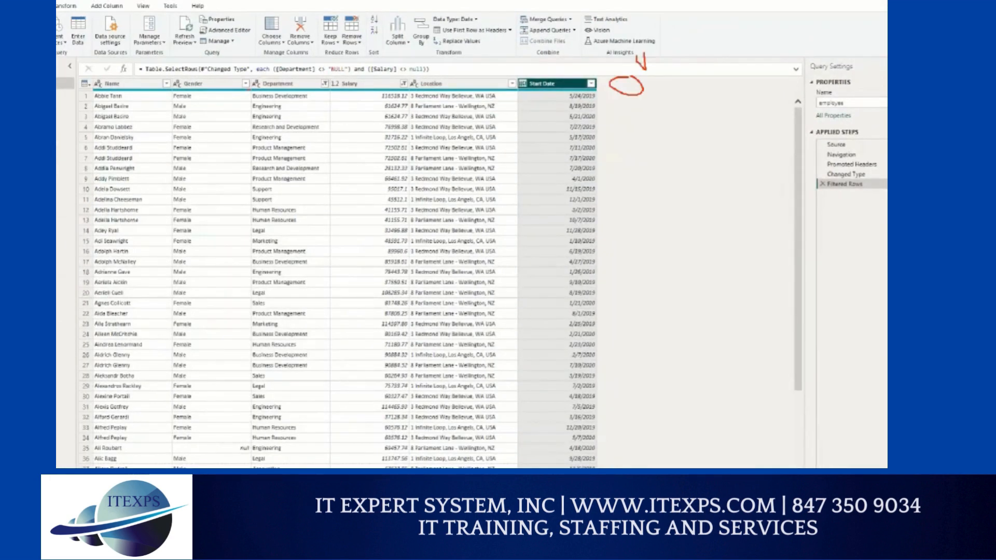
pyautogui.moveTo(645, 30)
pyautogui.mouseDown()
pyautogui.moveTo(645, 68)
pyautogui.moveTo(675, 57)
pyautogui.moveTo(673, 78)
pyautogui.moveTo(646, 78)
pyautogui.mouseUp()
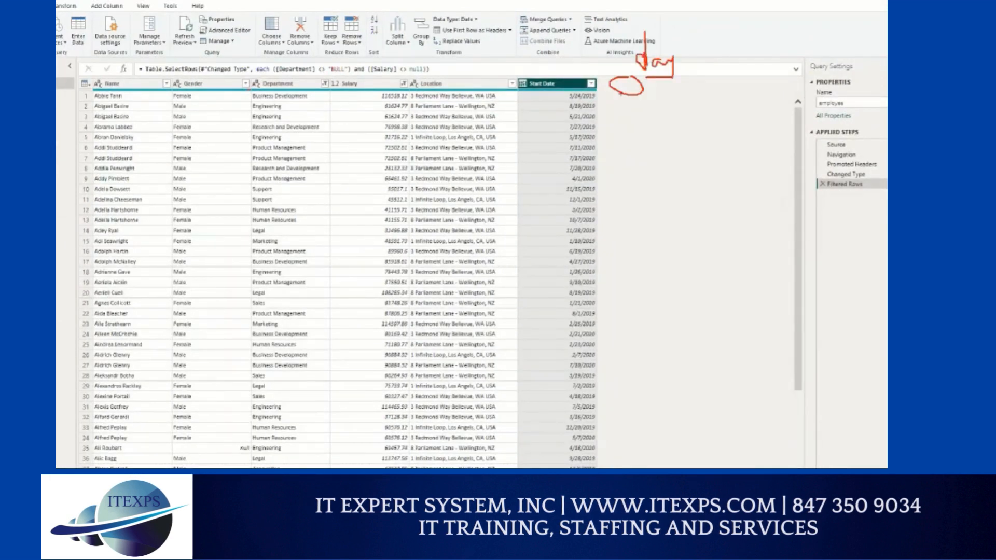
pyautogui.moveTo(565, 108)
pyautogui.mouseDown()
pyautogui.moveTo(576, 106)
pyautogui.moveTo(588, 303)
pyautogui.mouseUp()
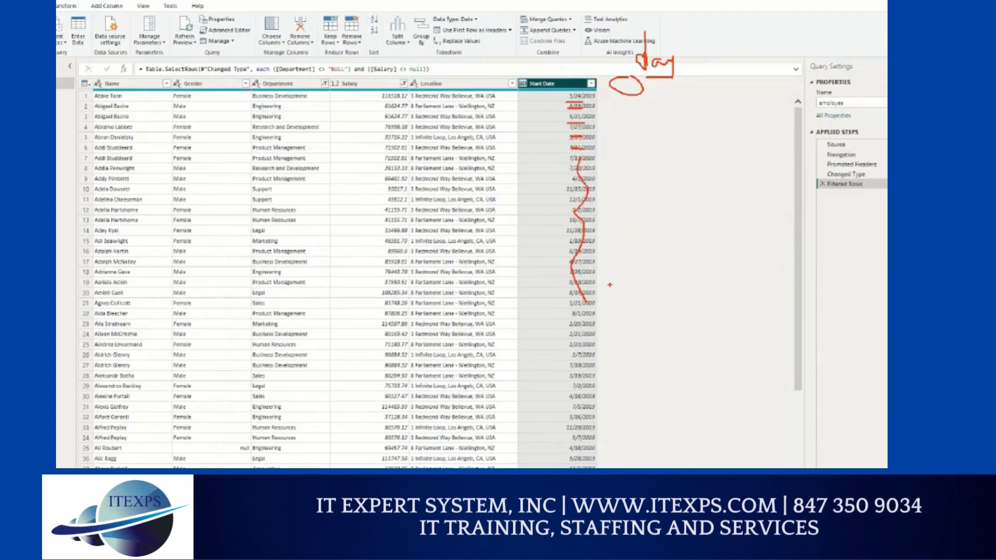
pyautogui.press('Escape')
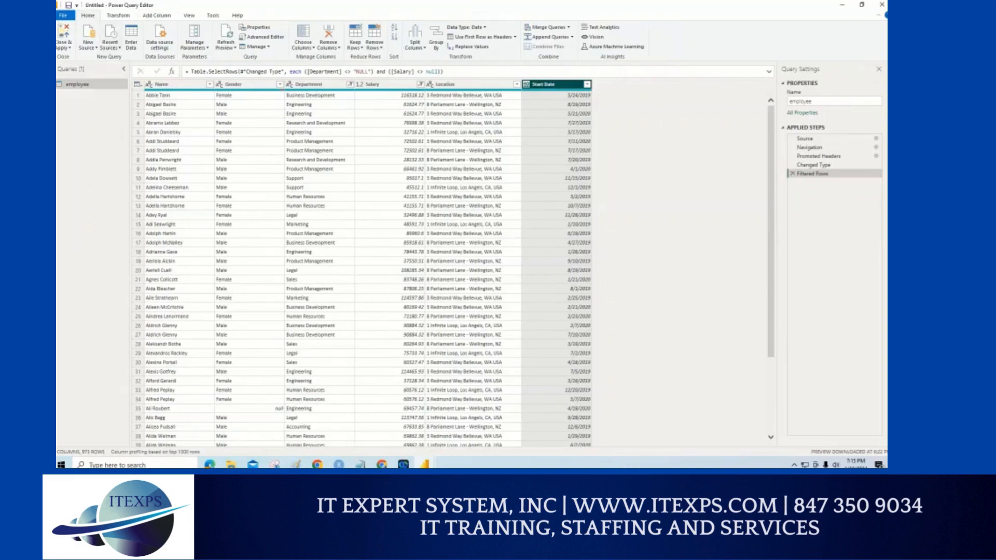
# Outline the Add Column heading in red, clear it, and view the available Column From Examples options.
pyautogui.hotkey('ctrl', '1')
pyautogui.moveTo(179, 21)
pyautogui.mouseDown()
pyautogui.moveTo(137, 19)
pyautogui.moveTo(169, 41)
pyautogui.moveTo(190, 20)
pyautogui.moveTo(134, 17)
pyautogui.moveTo(140, 21)
pyautogui.mouseUp()
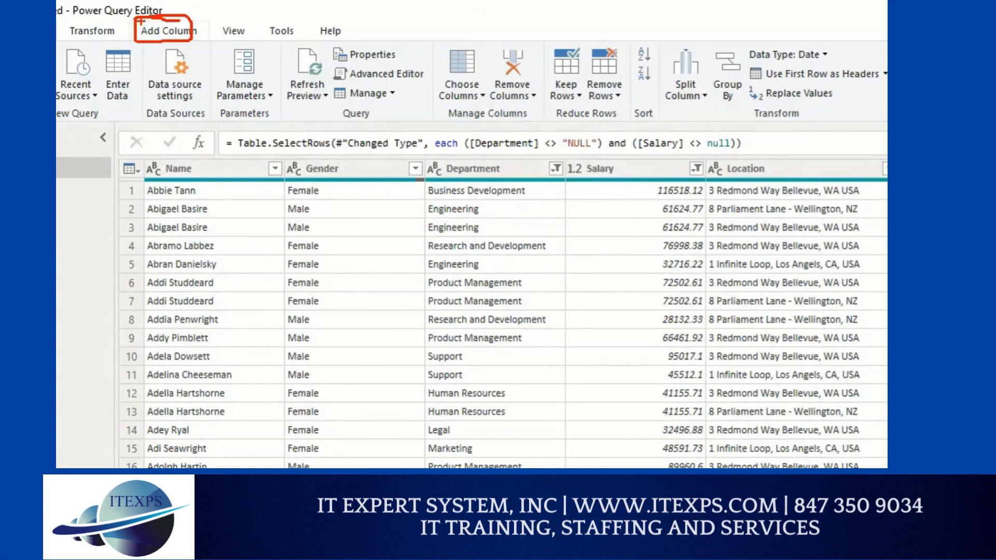
pyautogui.press('Escape')
pyautogui.click(151, 16)
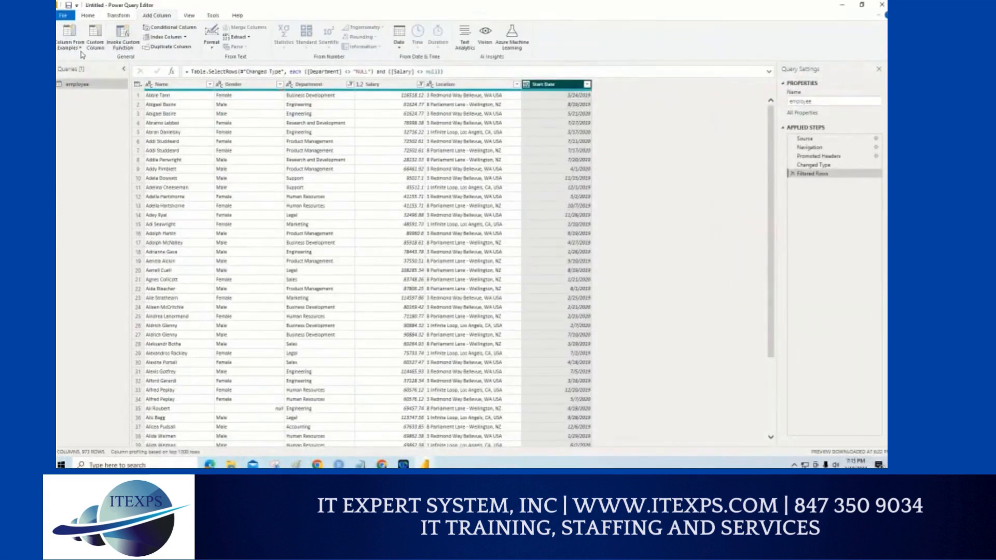
pyautogui.click(82, 51)
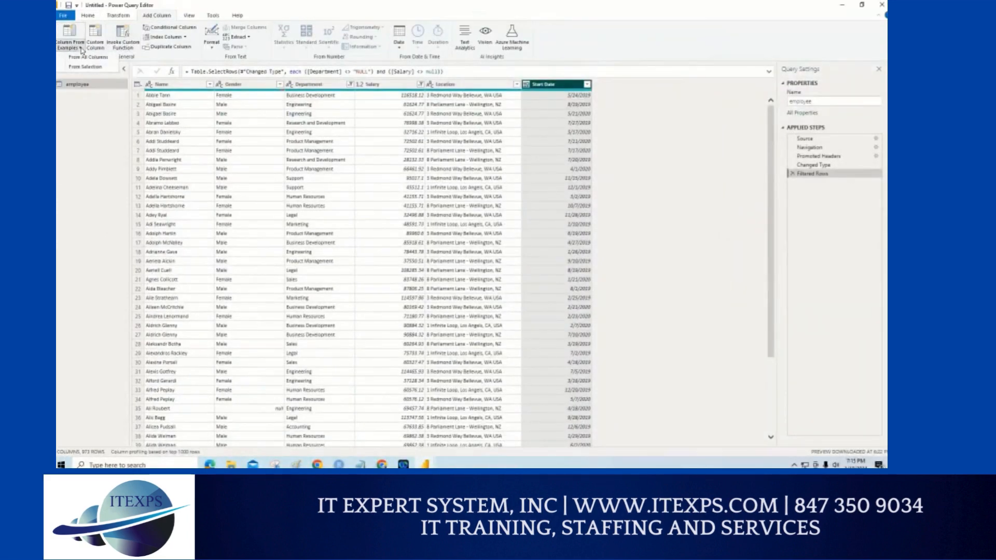
pyautogui.click(683, 115)
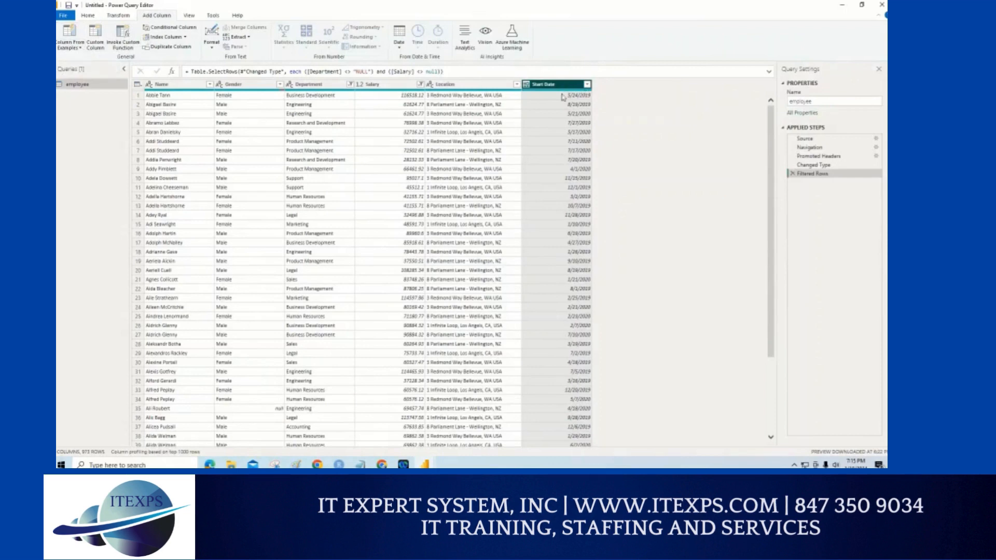
# Draw a red arrow pointing down at the Start Date column header.
pyautogui.hotkey('ctrl', '1')
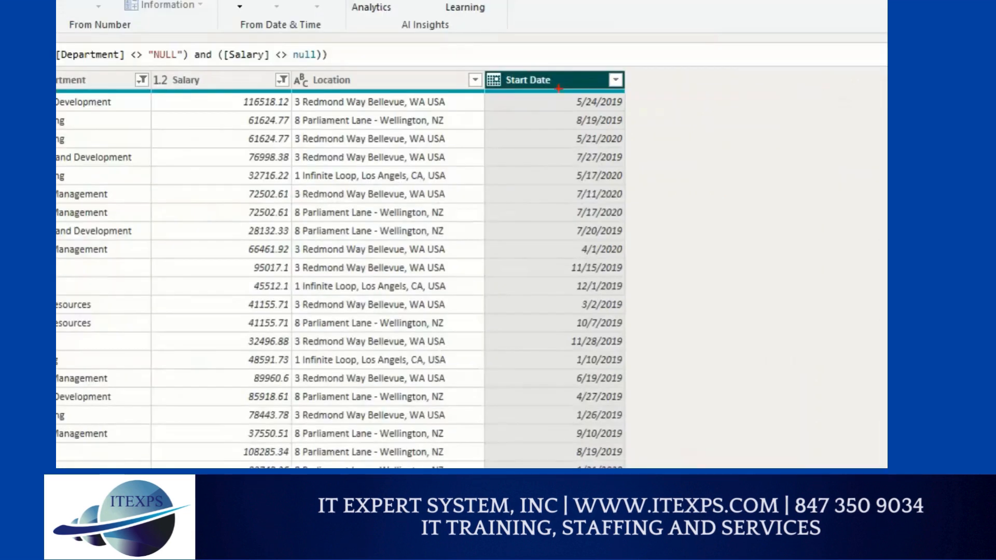
pyautogui.moveTo(559, 18); pyautogui.dragTo(560, 66)
pyautogui.moveTo(548, 50)
pyautogui.mouseDown()
pyautogui.moveTo(559, 71)
pyautogui.moveTo(574, 58)
pyautogui.mouseUp()
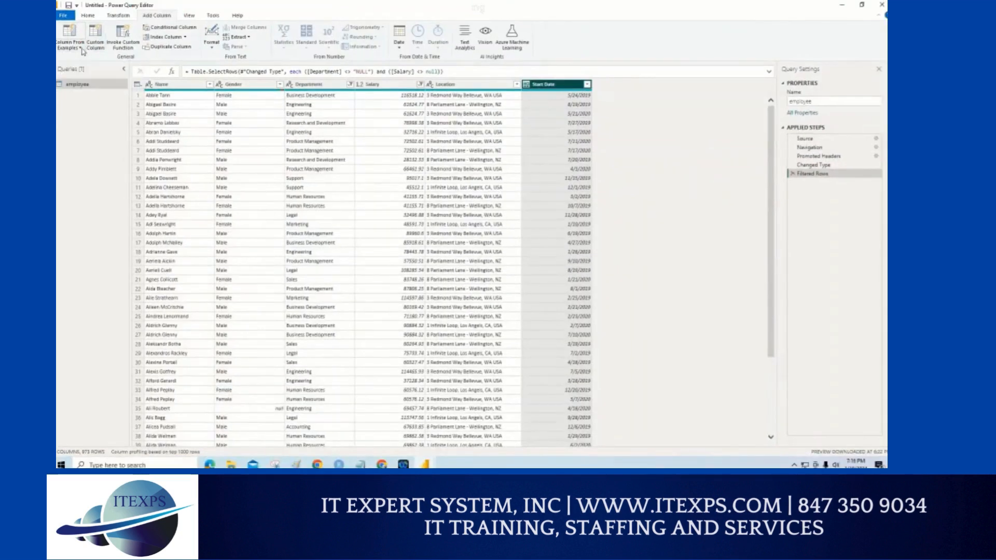
# Start a column from examples based on the selected Start Date column, and show the suggestions for the first row.
pyautogui.click(82, 49)
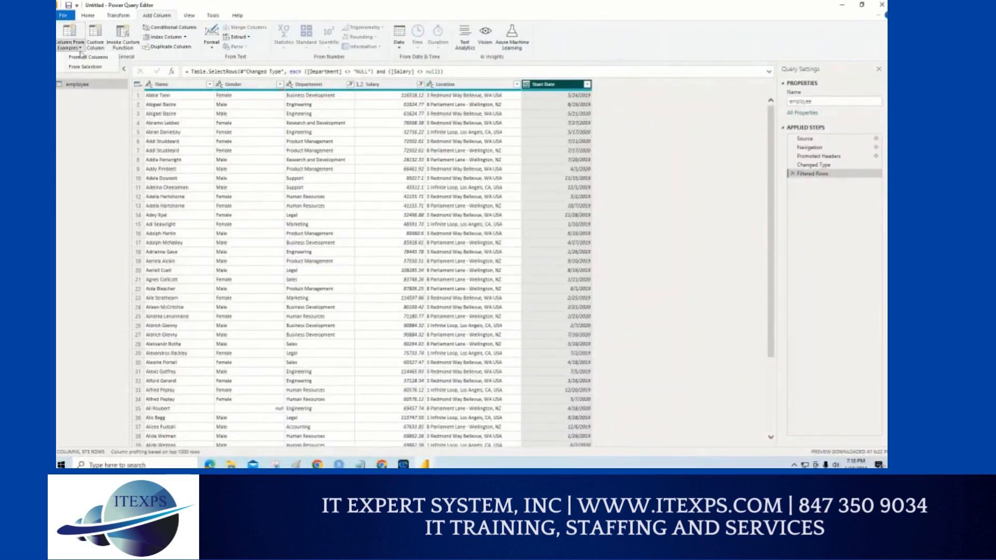
pyautogui.click(78, 68)
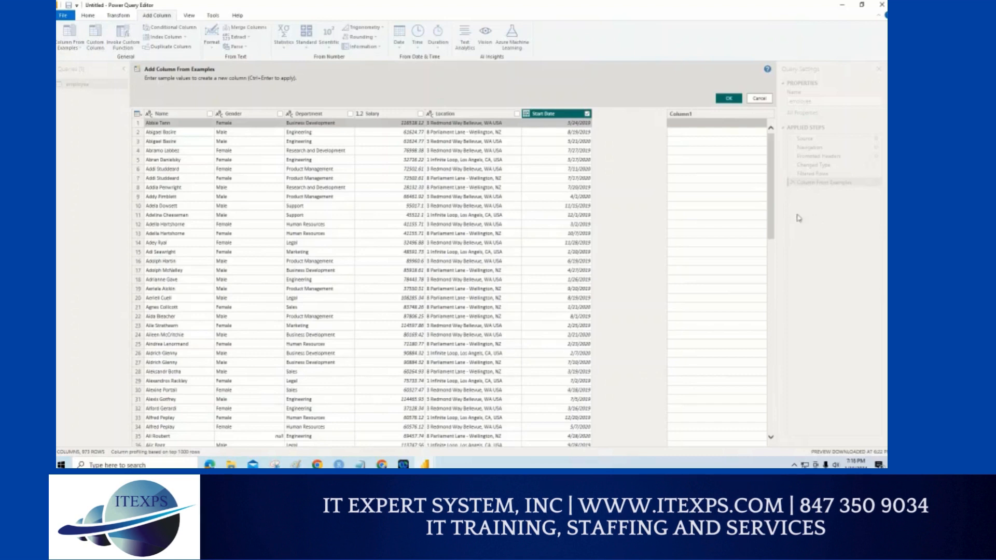
pyautogui.click(694, 126)
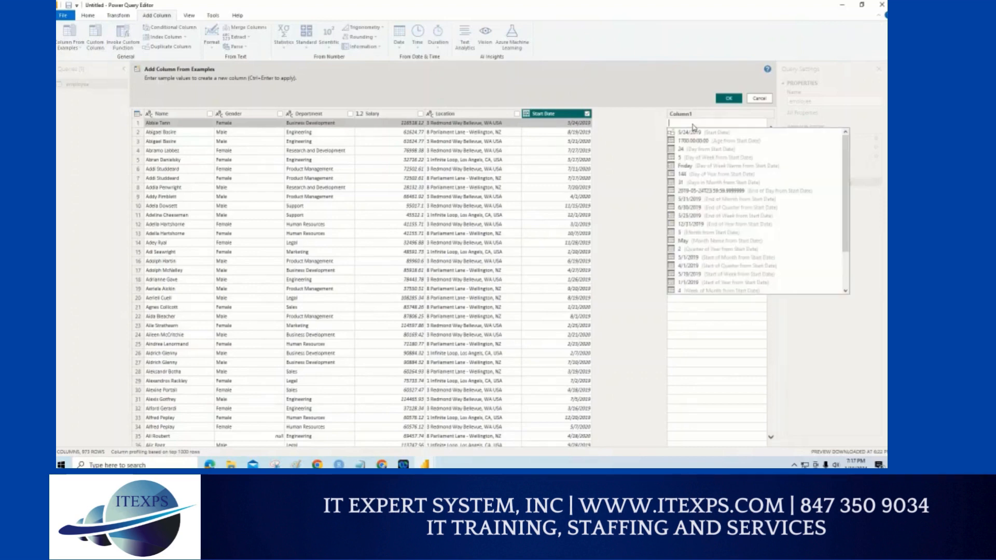
# Mark the suggestion list with a red arrow and brace, underline the first start date, mark the Friday suggestion, and clear all marks.
pyautogui.hotkey('ctrl', '1')
pyautogui.click(692, 125)
pyautogui.moveTo(696, 85)
pyautogui.mouseDown()
pyautogui.moveTo(690, 124)
pyautogui.moveTo(629, 139)
pyautogui.moveTo(615, 306)
pyautogui.moveTo(625, 467)
pyautogui.mouseUp()
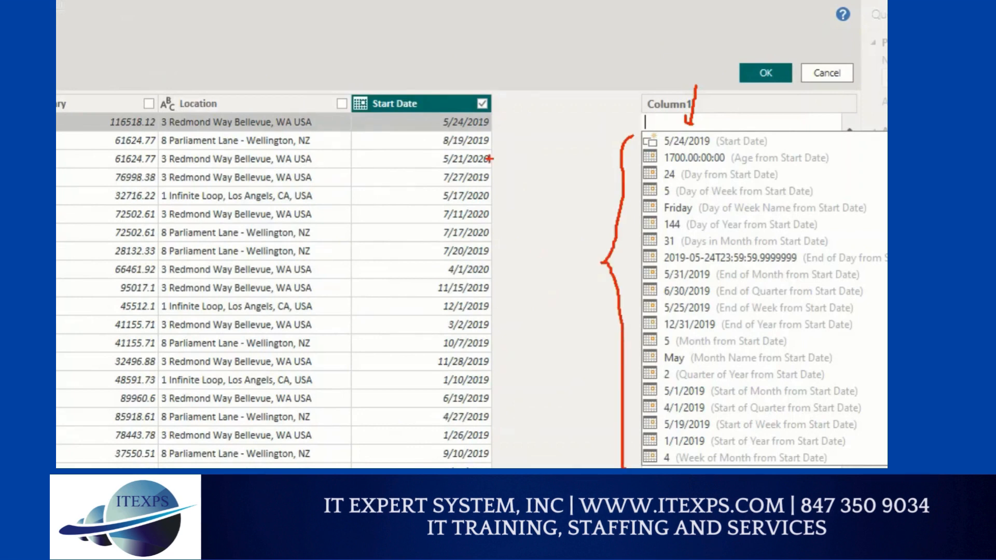
pyautogui.moveTo(441, 132); pyautogui.dragTo(497, 131)
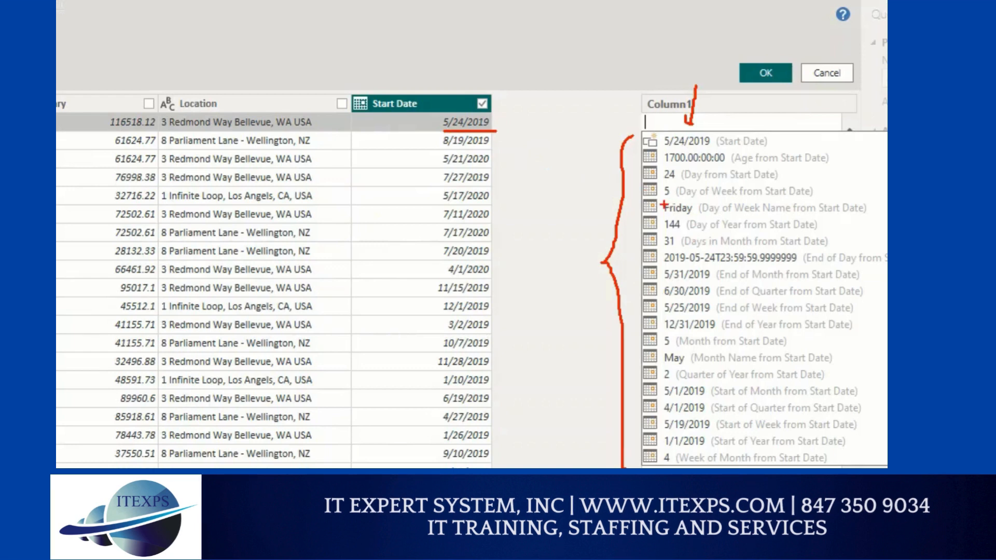
pyautogui.moveTo(650, 210); pyautogui.dragTo(657, 210)
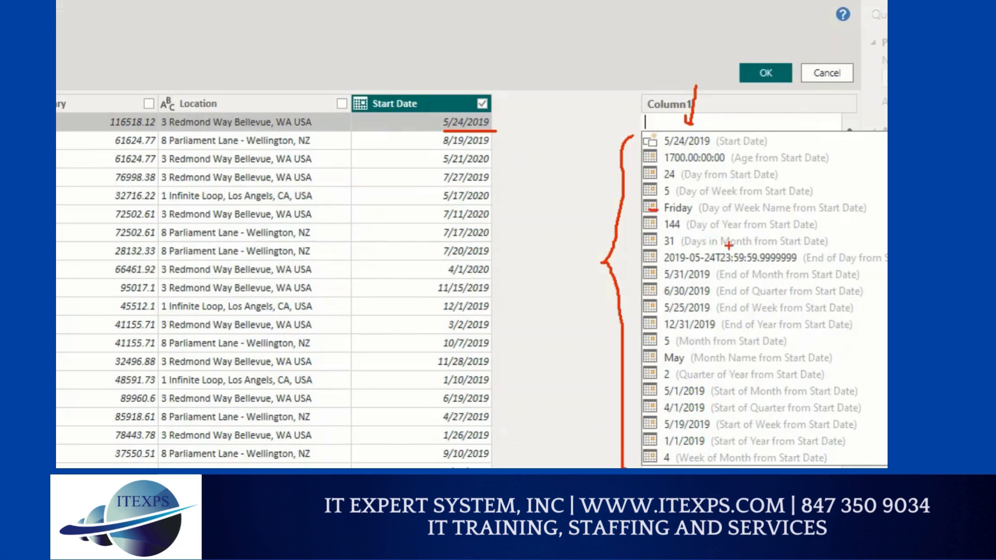
pyautogui.press('Escape')
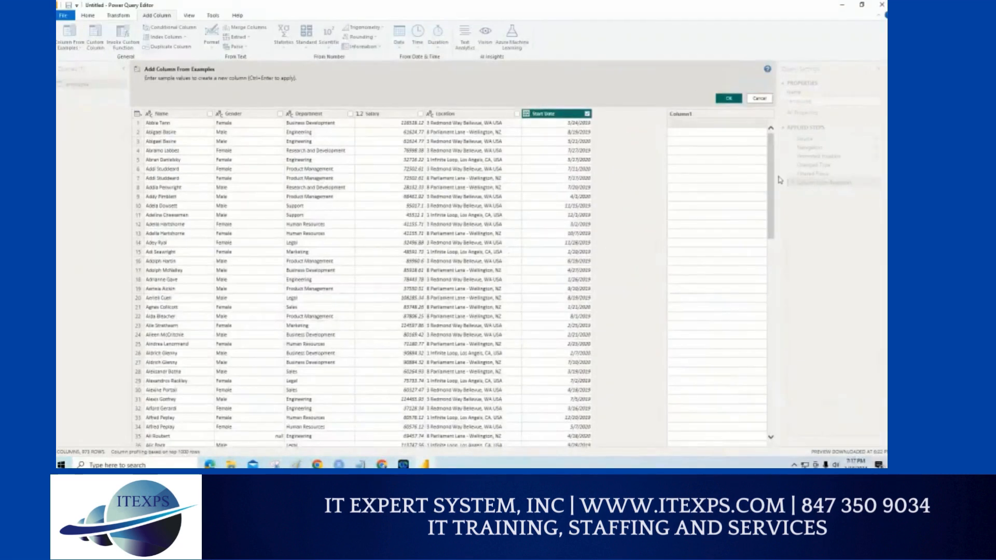
# Review the first row's suggestions and create the column from the Friday (Day of Week Name from Start Date) example.
pyautogui.doubleClick(749, 124)
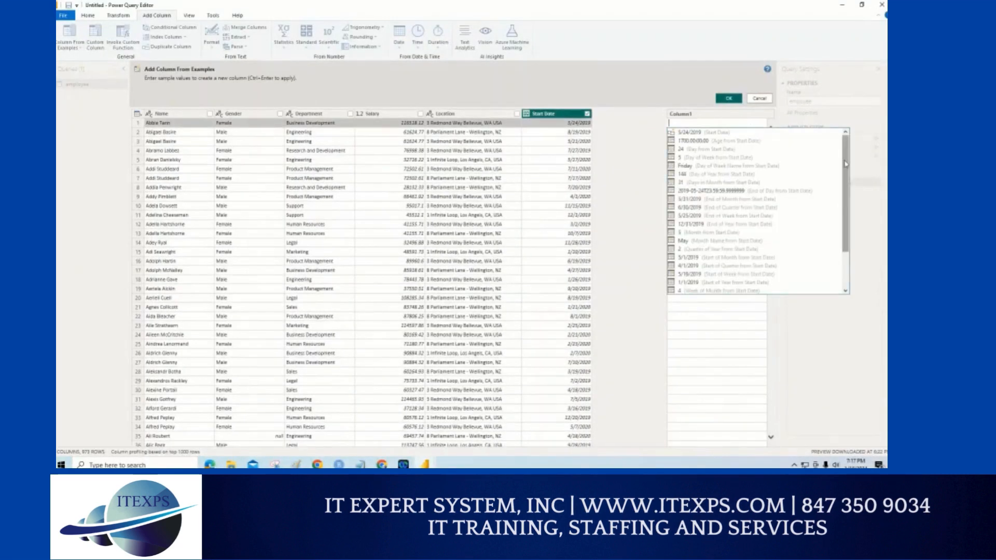
pyautogui.moveTo(845, 157); pyautogui.dragTo(846, 192)
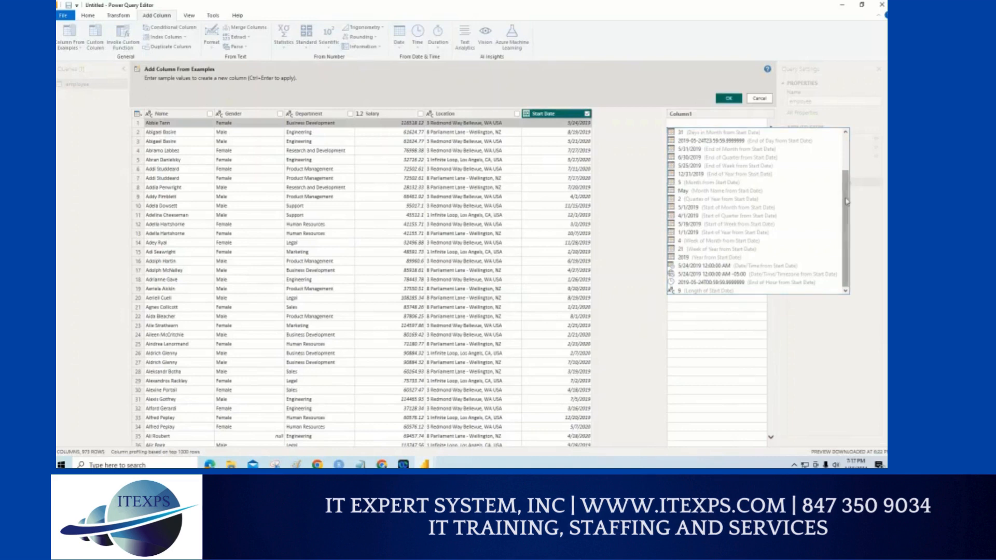
pyautogui.moveTo(847, 202); pyautogui.dragTo(847, 154)
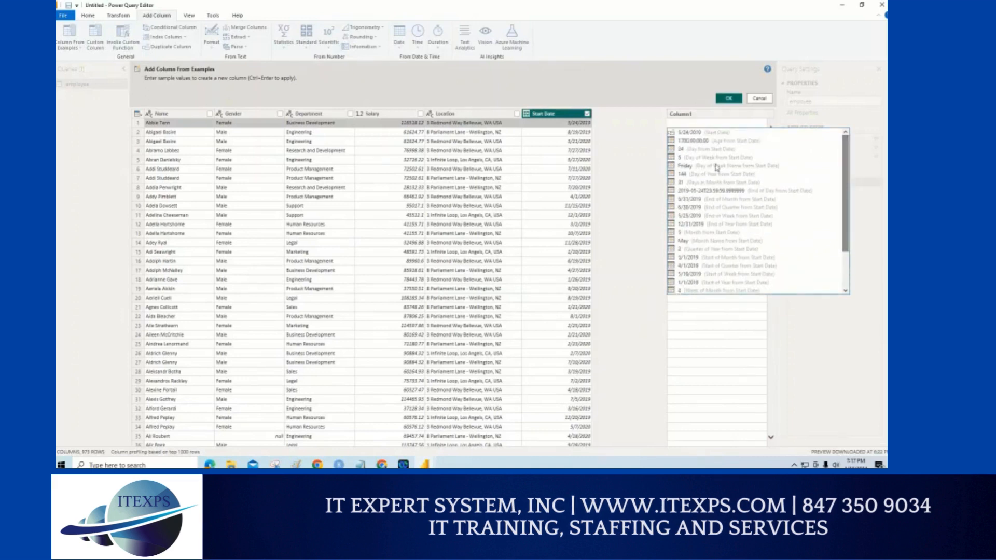
pyautogui.click(683, 166)
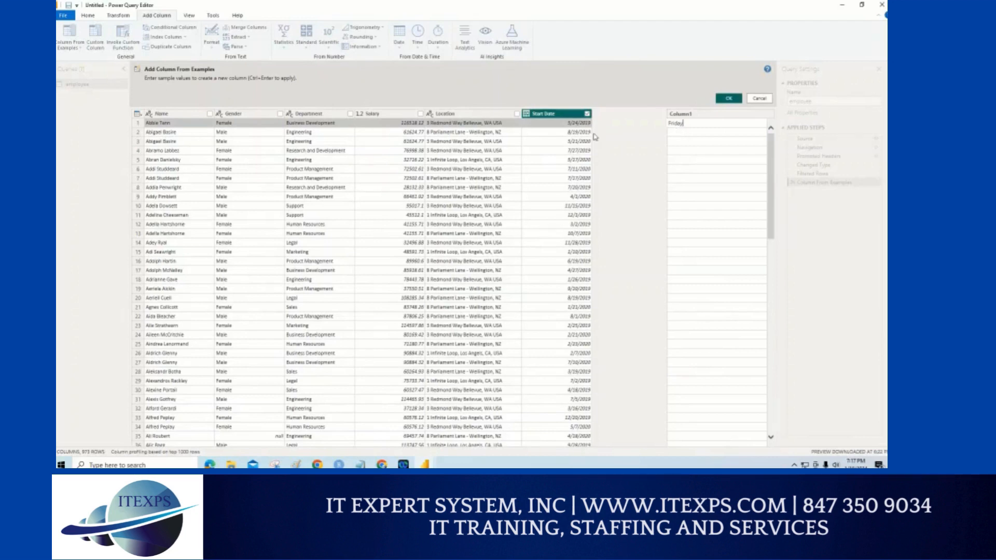
pyautogui.click(728, 99)
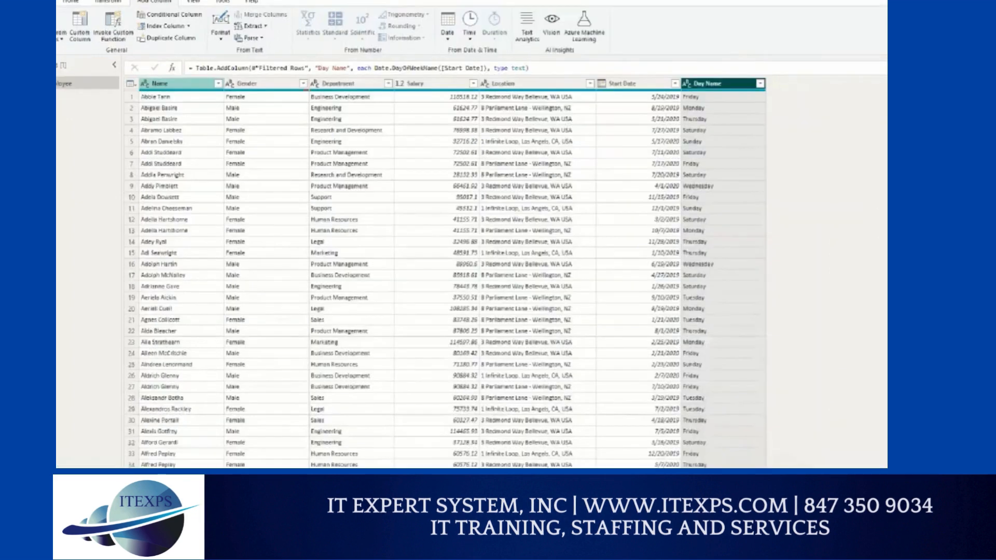
# Mark the Name column with a red vertical line, clear the annotations, and remove the Day Name column.
pyautogui.moveTo(157, 58); pyautogui.dragTo(155, 281)
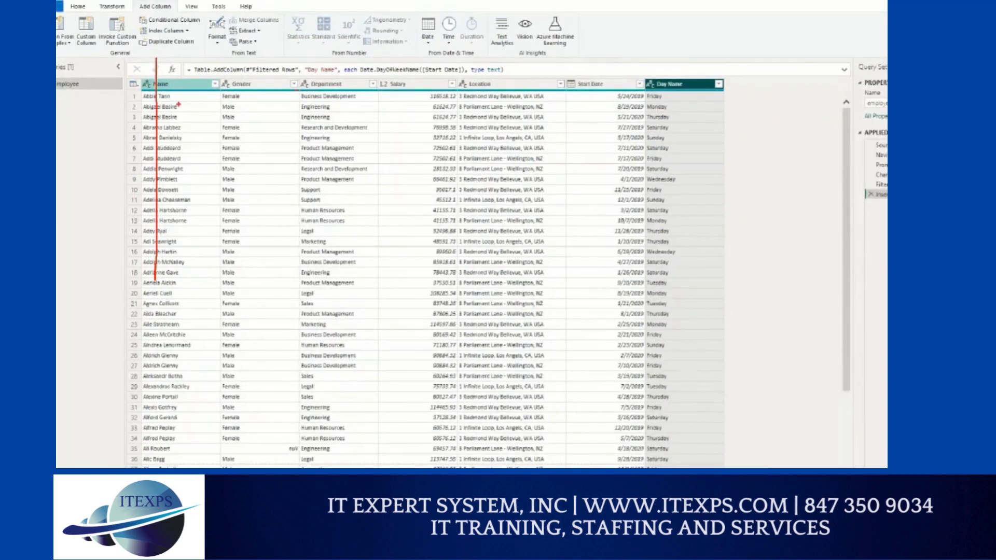
pyautogui.moveTo(130, 100)
pyautogui.mouseDown()
pyautogui.moveTo(128, 120)
pyautogui.moveTo(135, 107)
pyautogui.moveTo(179, 109)
pyautogui.moveTo(143, 123)
pyautogui.moveTo(183, 118)
pyautogui.moveTo(166, 122)
pyautogui.mouseUp()
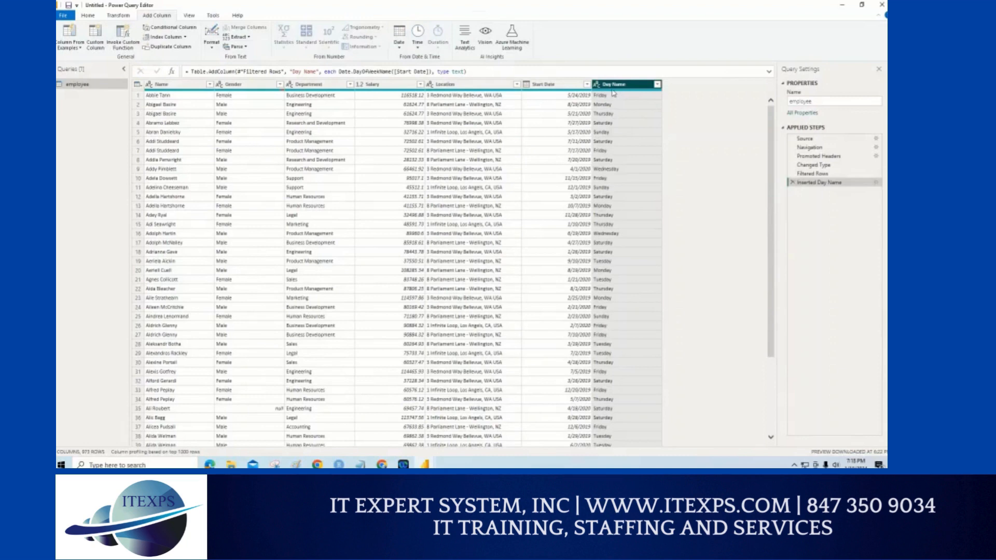
pyautogui.moveTo(613, 92)
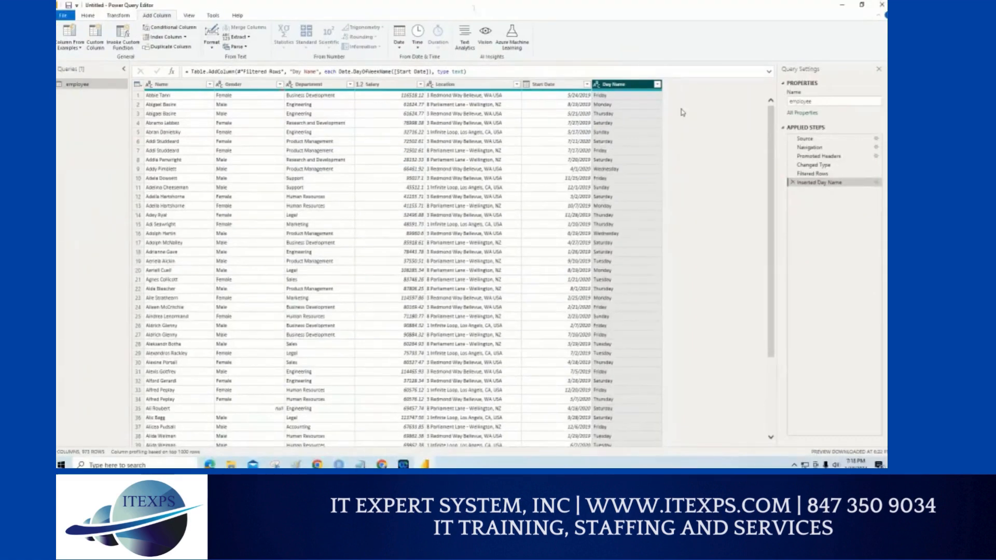
pyautogui.rightClick(630, 87)
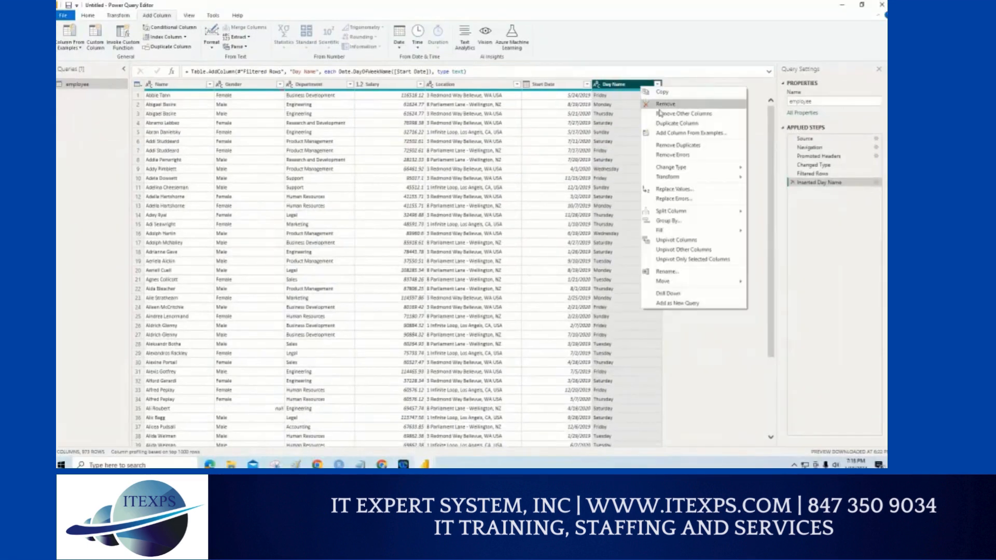
pyautogui.click(685, 121)
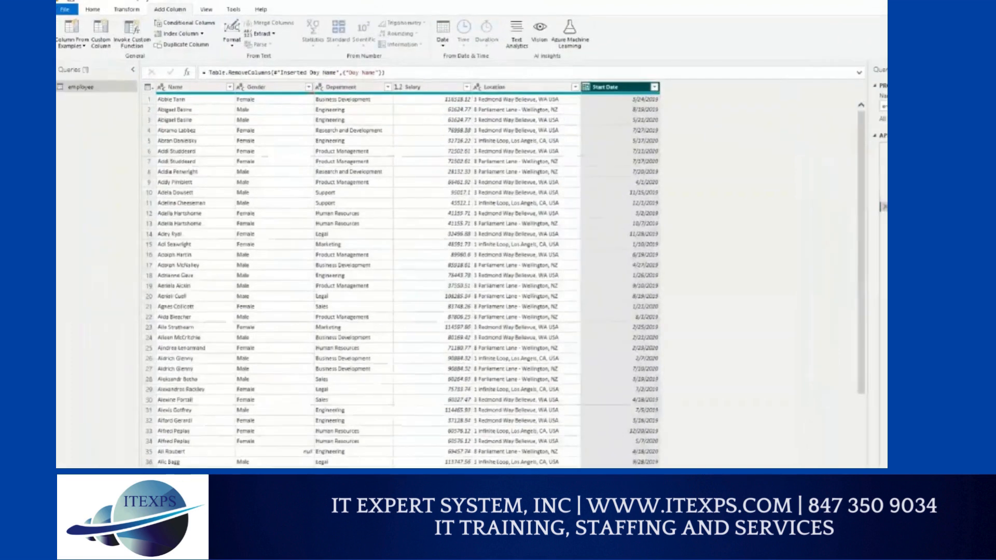
# Draw a red arrow down the Start Date column, and circle its header, Add Column and the Column From Examples arrow.
pyautogui.moveTo(626, 75); pyautogui.dragTo(618, 278)
pyautogui.moveTo(596, 242)
pyautogui.mouseDown()
pyautogui.moveTo(612, 278)
pyautogui.moveTo(639, 258)
pyautogui.mouseUp()
pyautogui.moveTo(172, 3)
pyautogui.mouseDown()
pyautogui.moveTo(171, 13)
pyautogui.moveTo(139, 6)
pyautogui.moveTo(177, 11)
pyautogui.mouseUp()
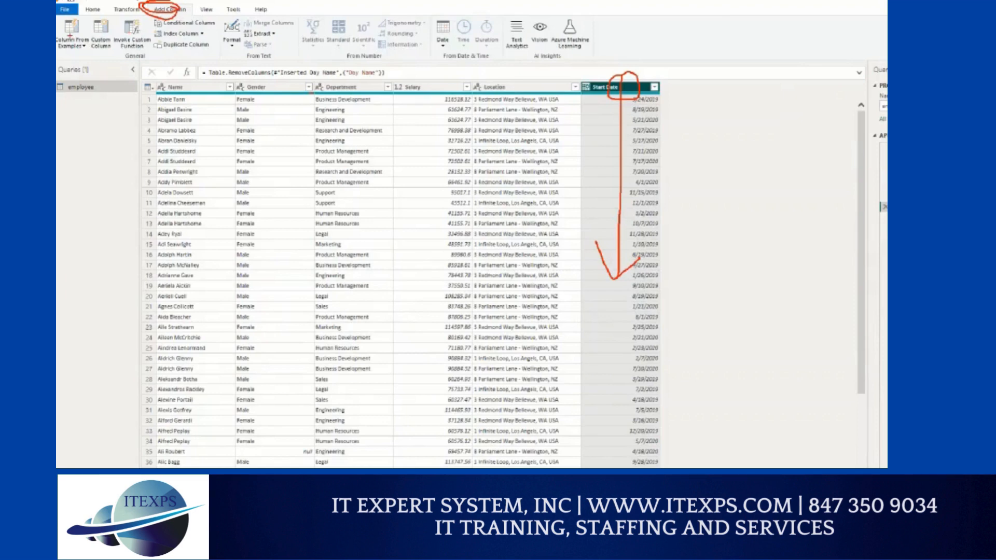
pyautogui.moveTo(81, 38)
pyautogui.mouseDown()
pyautogui.moveTo(76, 55)
pyautogui.moveTo(75, 37)
pyautogui.moveTo(57, 64)
pyautogui.mouseUp()
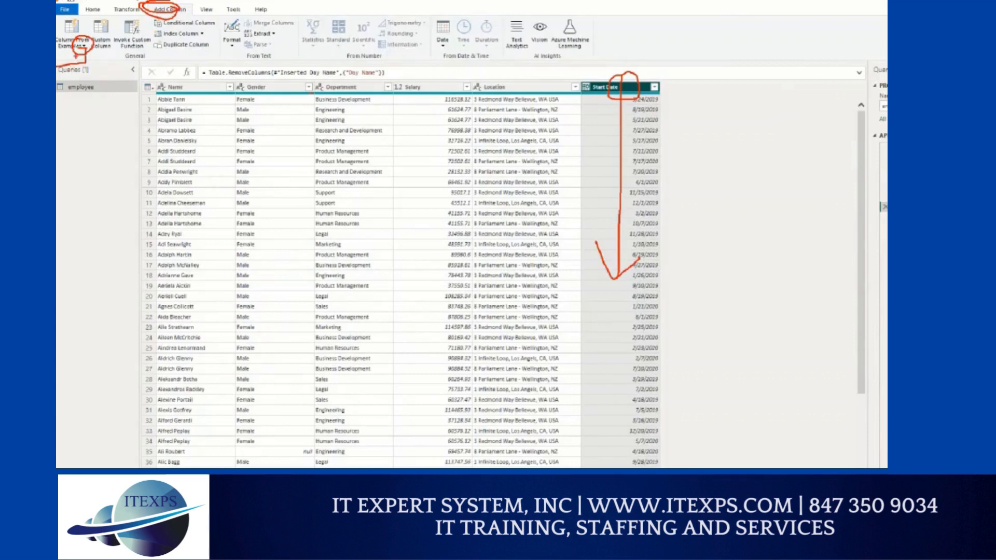
# Start another column from examples on the Start Date selection, mark the first Column1 cell with red arrows, and clear them.
pyautogui.click(82, 45)
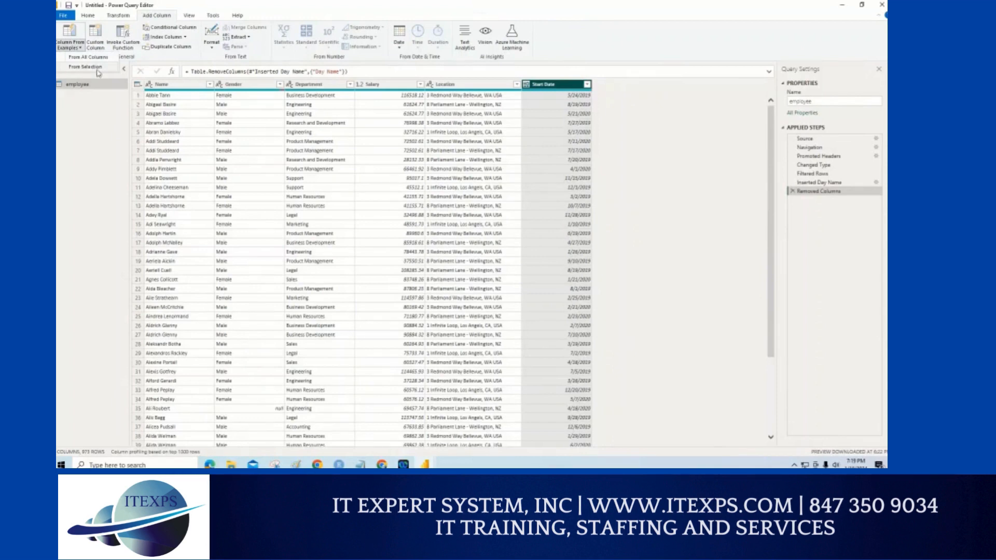
pyautogui.click(87, 68)
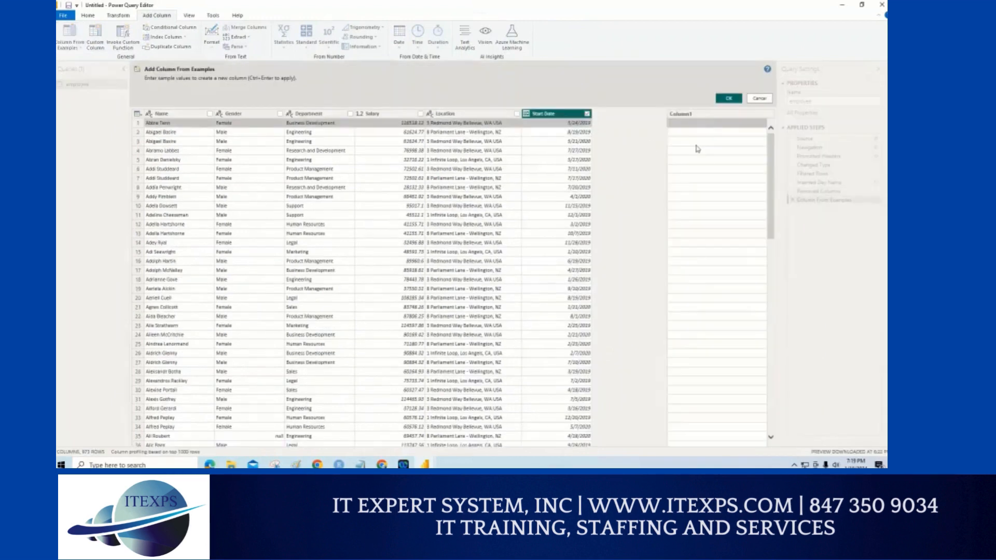
pyautogui.hotkey('ctrl', '1')
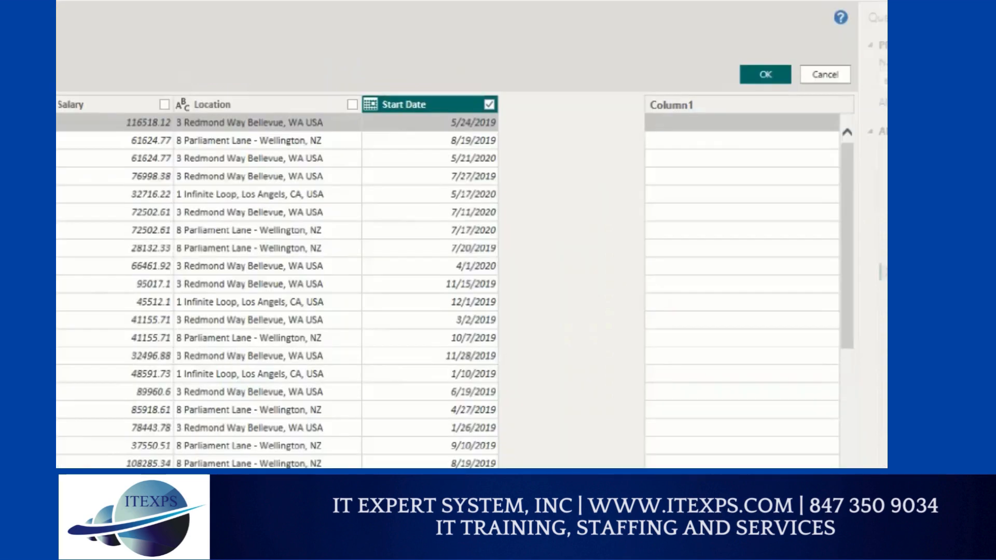
pyautogui.moveTo(647, 123); pyautogui.dragTo(731, 131)
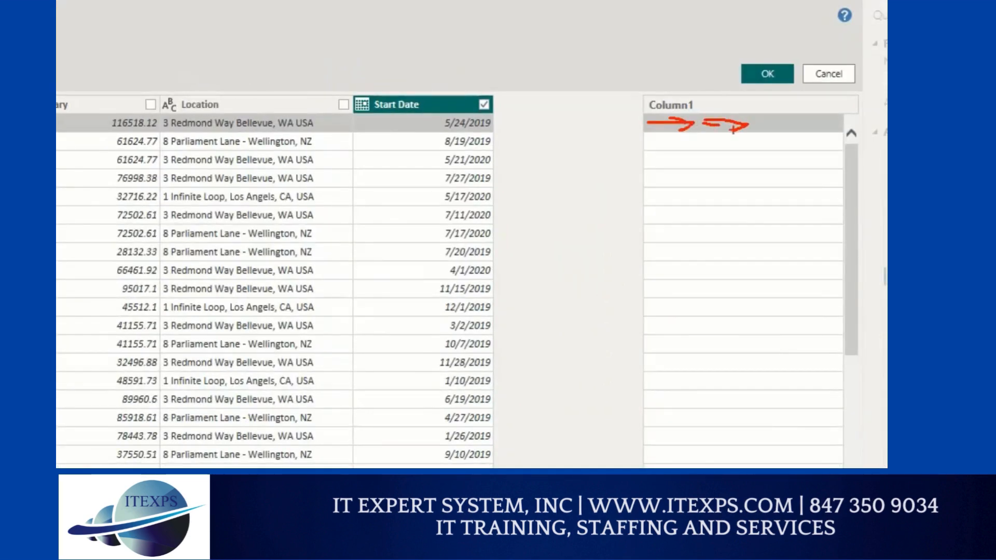
pyautogui.press('Escape')
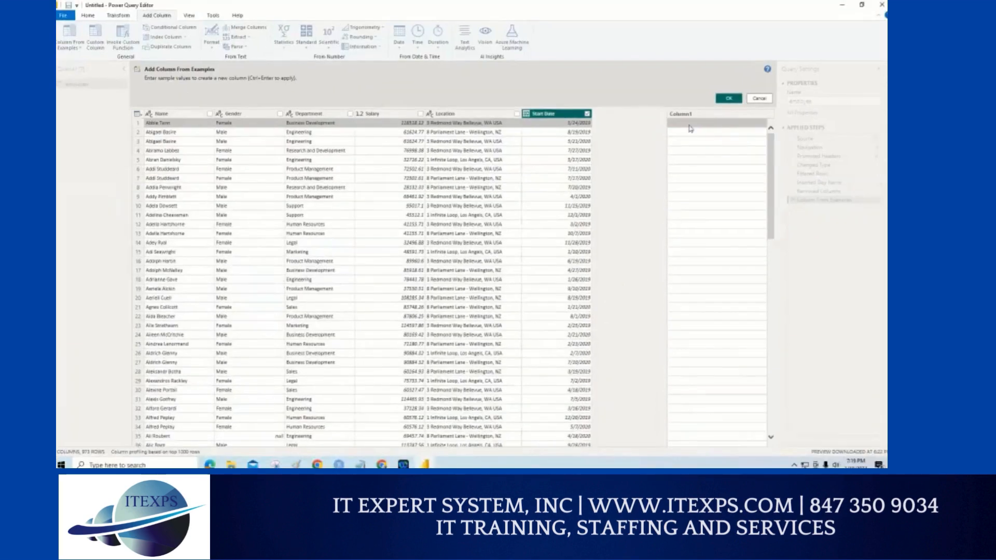
# Create the new column from the Friday (Day of Week Name from Start Date) suggestion for the first row.
pyautogui.click(689, 125)
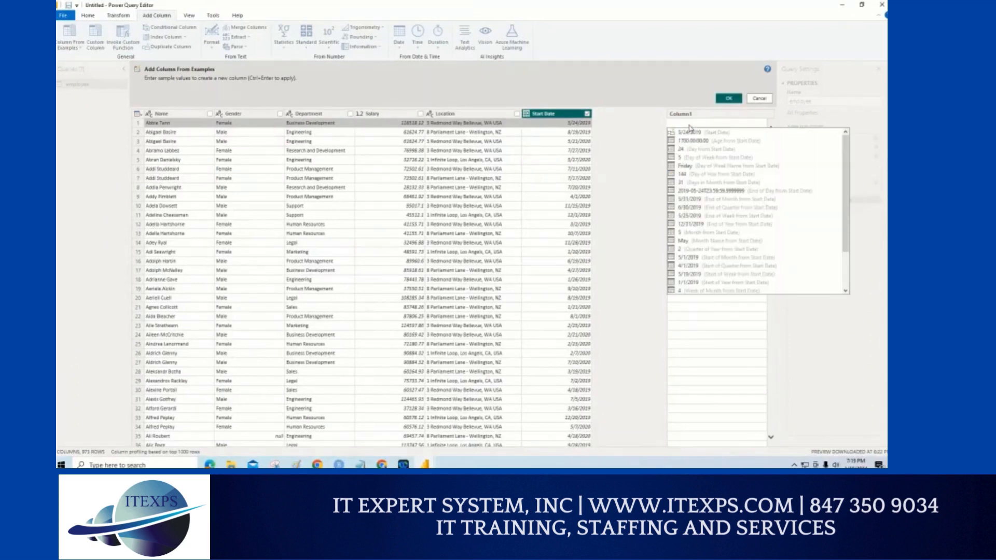
pyautogui.click(684, 166)
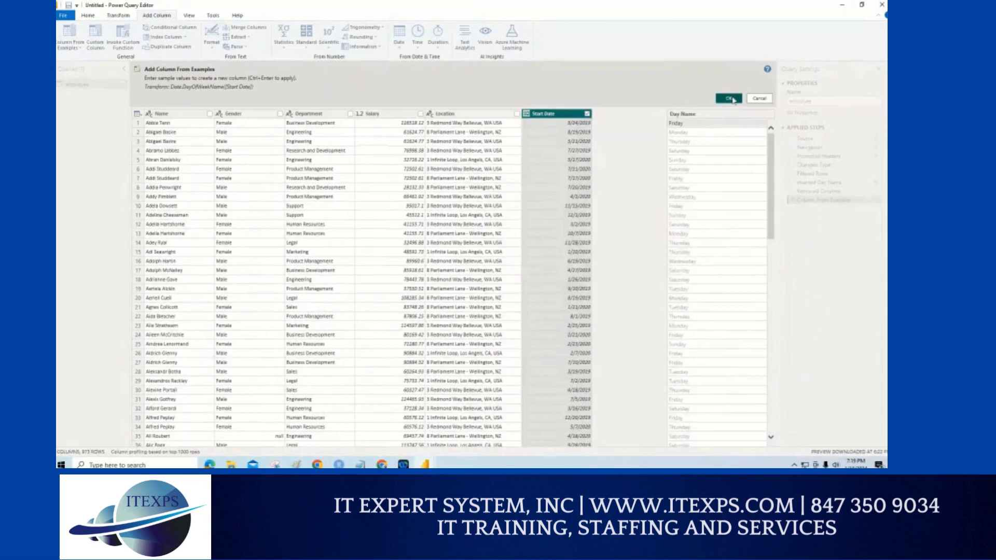
pyautogui.click(727, 100)
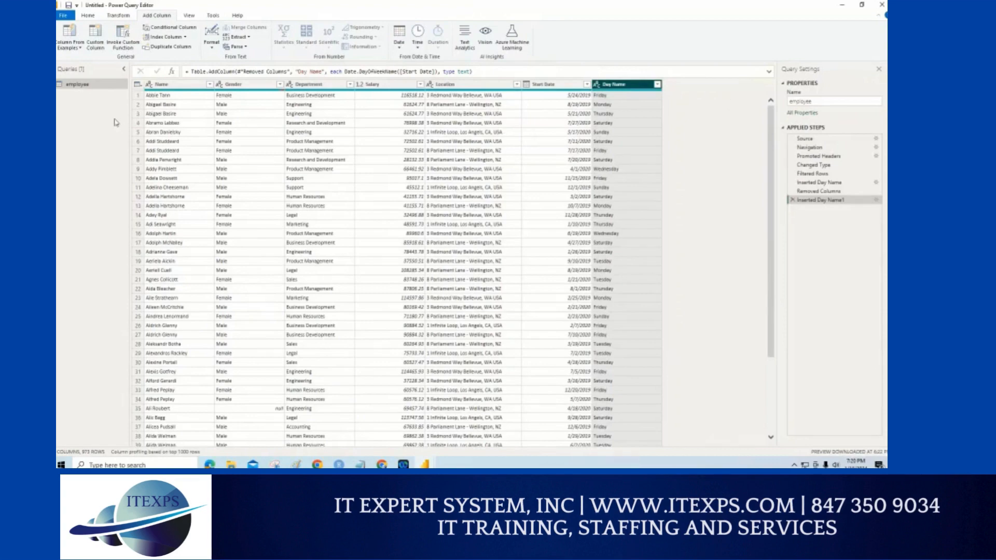
# Zoom in, draw a red arrow at the Name column, write 1 to 4 beside the rows, box the row numbers, and clear the markings.
pyautogui.hotkey('ctrl', '1')
pyautogui.click(72, 118)
pyautogui.moveTo(228, 15)
pyautogui.mouseDown()
pyautogui.moveTo(230, 60)
pyautogui.moveTo(185, 78)
pyautogui.moveTo(174, 154)
pyautogui.mouseUp()
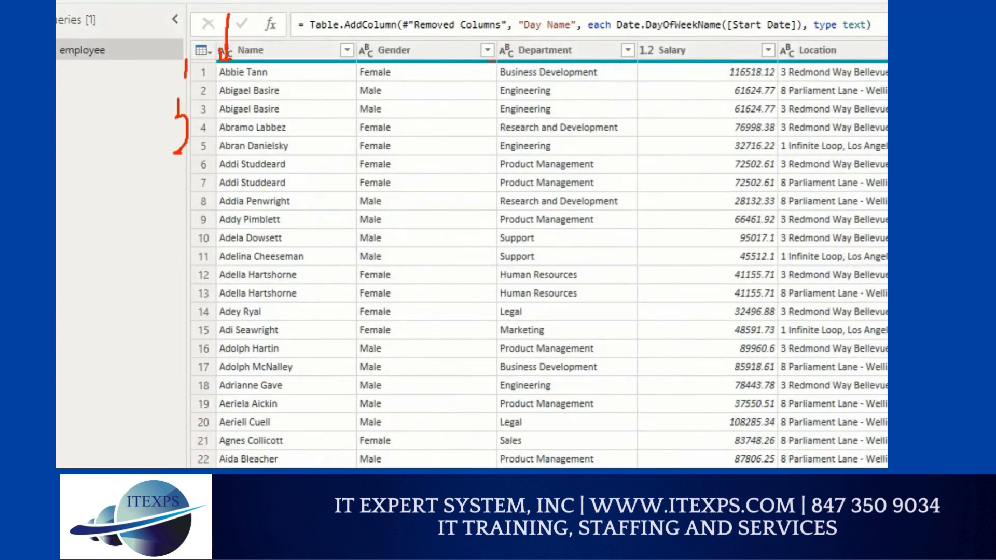
pyautogui.moveTo(155, 209)
pyautogui.mouseDown()
pyautogui.moveTo(183, 227)
pyautogui.moveTo(165, 249)
pyautogui.mouseUp()
pyautogui.moveTo(173, 264)
pyautogui.mouseDown()
pyautogui.moveTo(160, 308)
pyautogui.moveTo(190, 313)
pyautogui.mouseUp()
pyautogui.moveTo(186, 301); pyautogui.dragTo(182, 345)
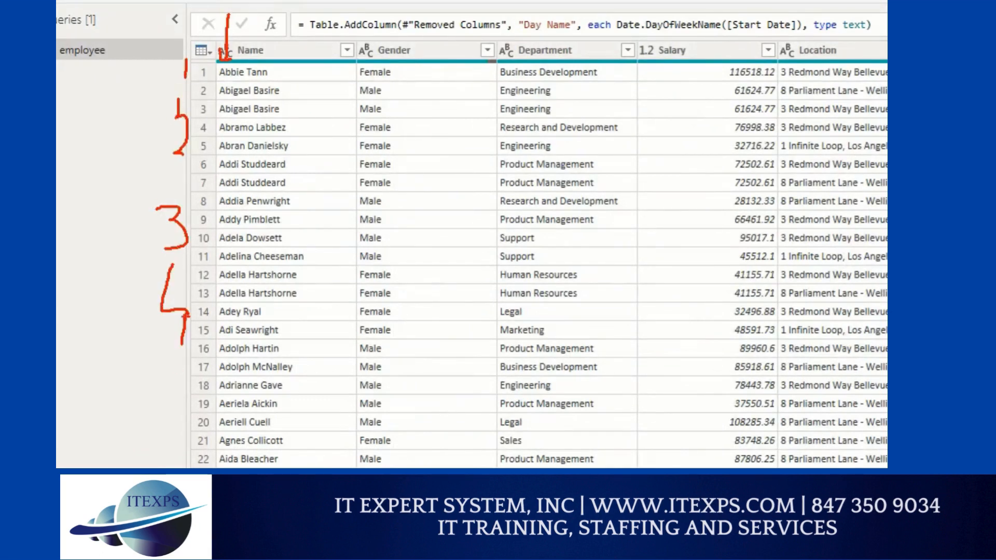
pyautogui.moveTo(195, 62)
pyautogui.mouseDown()
pyautogui.moveTo(188, 202)
pyautogui.moveTo(209, 124)
pyautogui.moveTo(209, 63)
pyautogui.mouseUp()
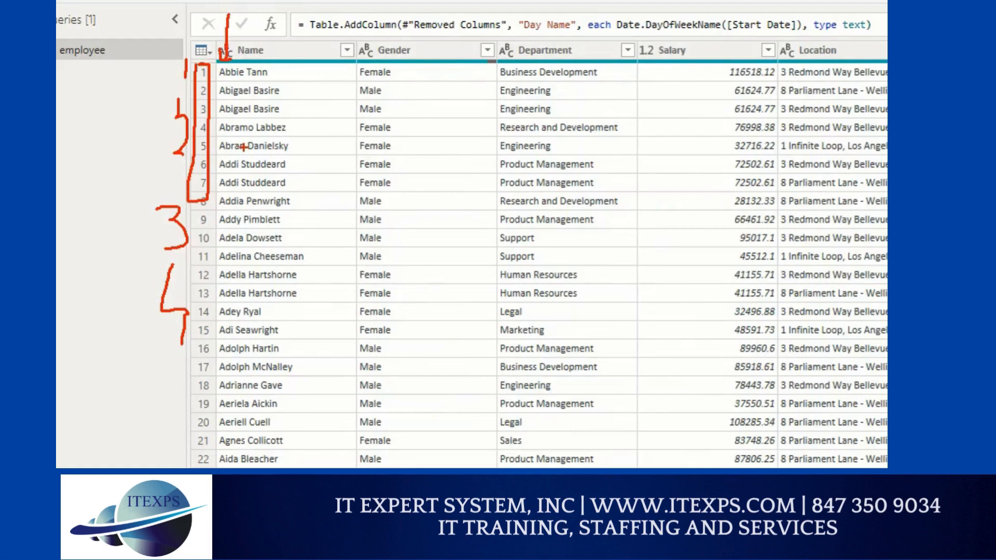
pyautogui.press('Escape')
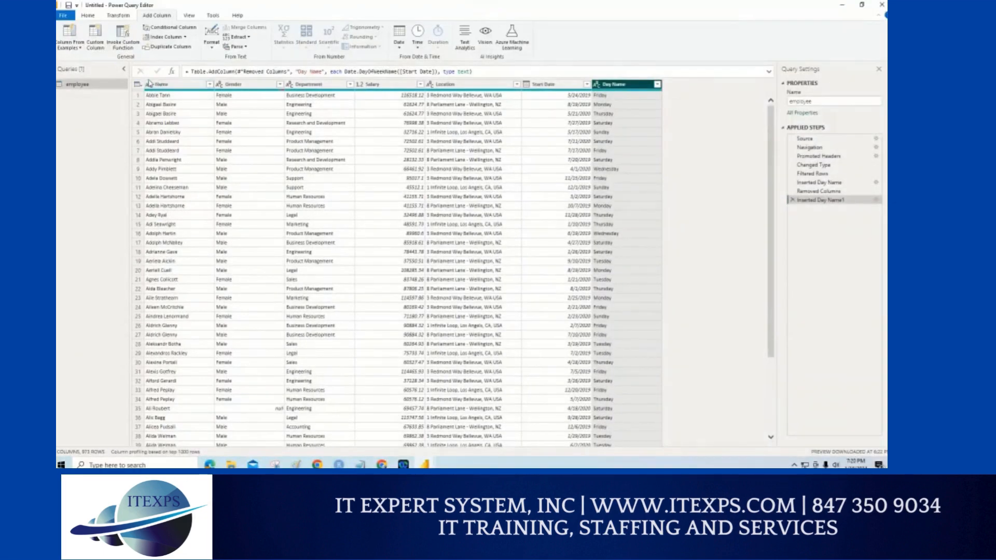
# Box Add Column in red, underline Index Column and circle its arrow, and clear the markings.
pyautogui.hotkey('ctrl', '1')
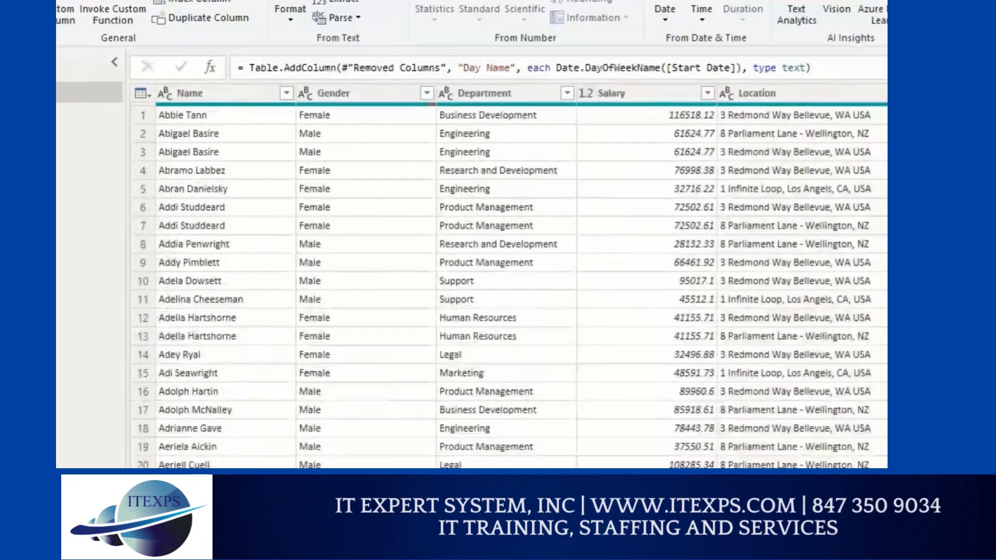
pyautogui.click(158, 45)
pyautogui.moveTo(173, 35)
pyautogui.mouseDown()
pyautogui.moveTo(228, 26)
pyautogui.moveTo(170, 28)
pyautogui.moveTo(182, 44)
pyautogui.mouseUp()
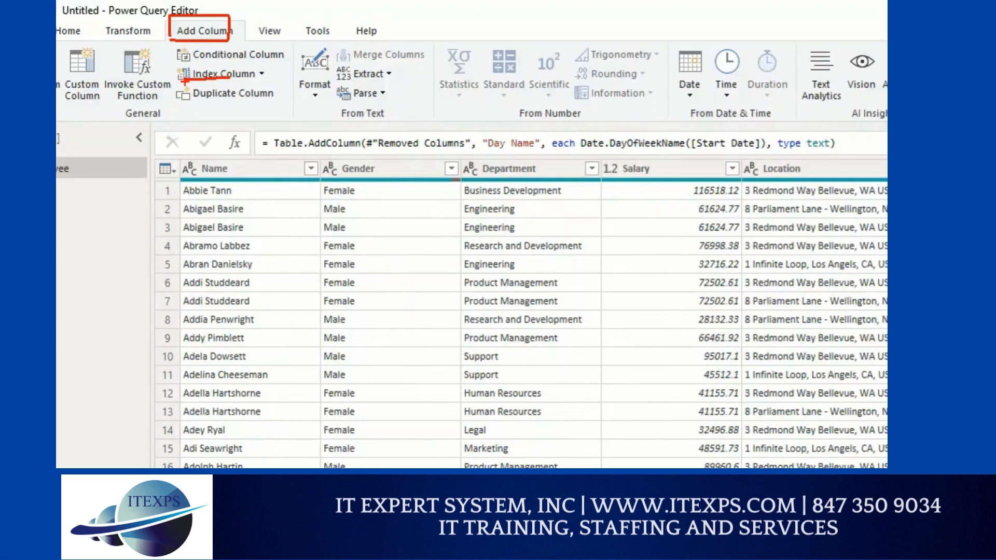
pyautogui.moveTo(185, 81)
pyautogui.mouseDown()
pyautogui.moveTo(233, 81)
pyautogui.moveTo(269, 66)
pyautogui.moveTo(260, 65)
pyautogui.moveTo(263, 78)
pyautogui.mouseUp()
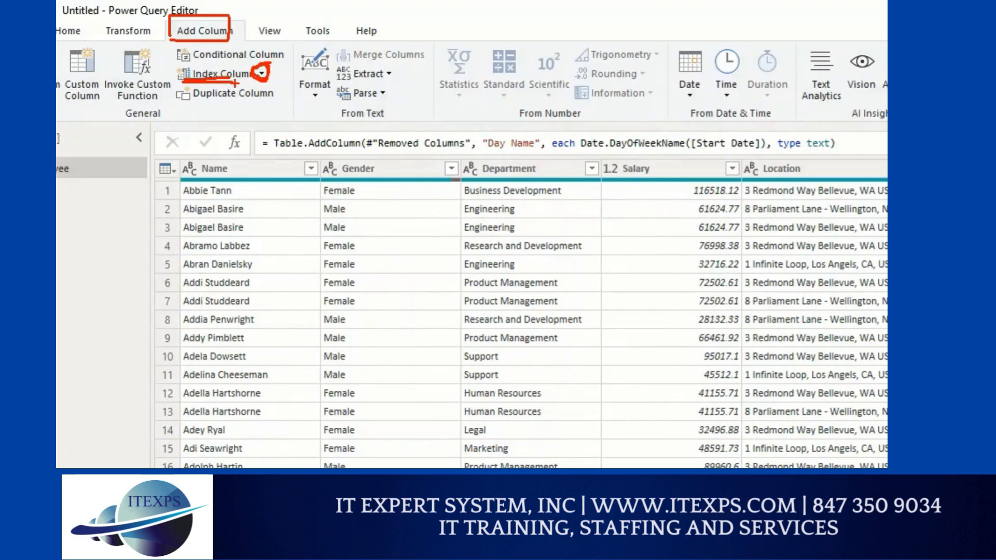
pyautogui.press('Escape')
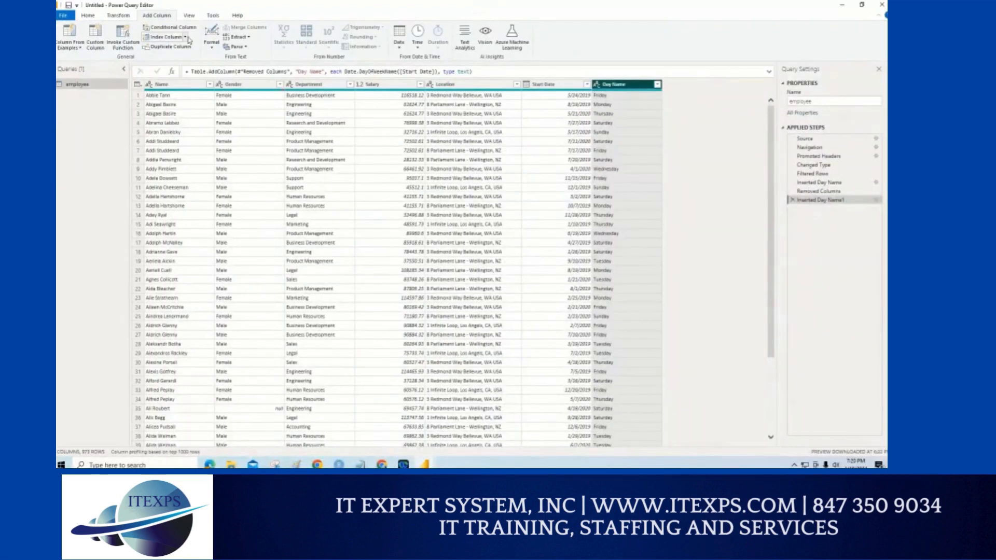
# Show the Index Column options, circle From 1 in red, and write the numbers 1 to 5 down the first rows.
pyautogui.click(185, 38)
pyautogui.hotkey('ctrl', '1')
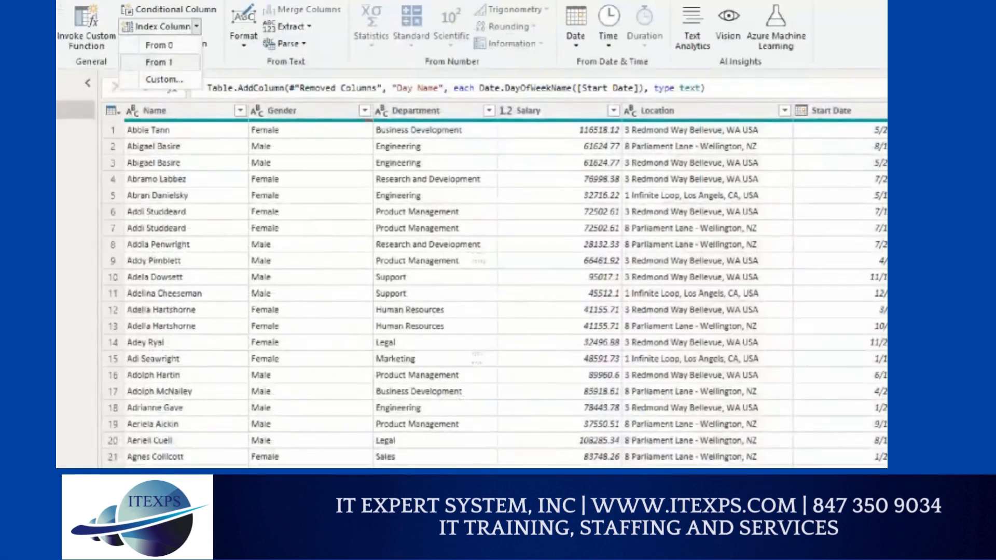
pyautogui.click(164, 58)
pyautogui.moveTo(159, 120); pyautogui.dragTo(156, 255)
pyautogui.moveTo(154, 249); pyautogui.dragTo(155, 269)
pyautogui.moveTo(155, 293)
pyautogui.mouseDown()
pyautogui.moveTo(139, 303)
pyautogui.moveTo(152, 310)
pyautogui.mouseUp()
pyautogui.moveTo(218, 58)
pyautogui.mouseDown()
pyautogui.moveTo(176, 57)
pyautogui.moveTo(197, 73)
pyautogui.moveTo(165, 54)
pyautogui.moveTo(192, 72)
pyautogui.moveTo(211, 65)
pyautogui.mouseUp()
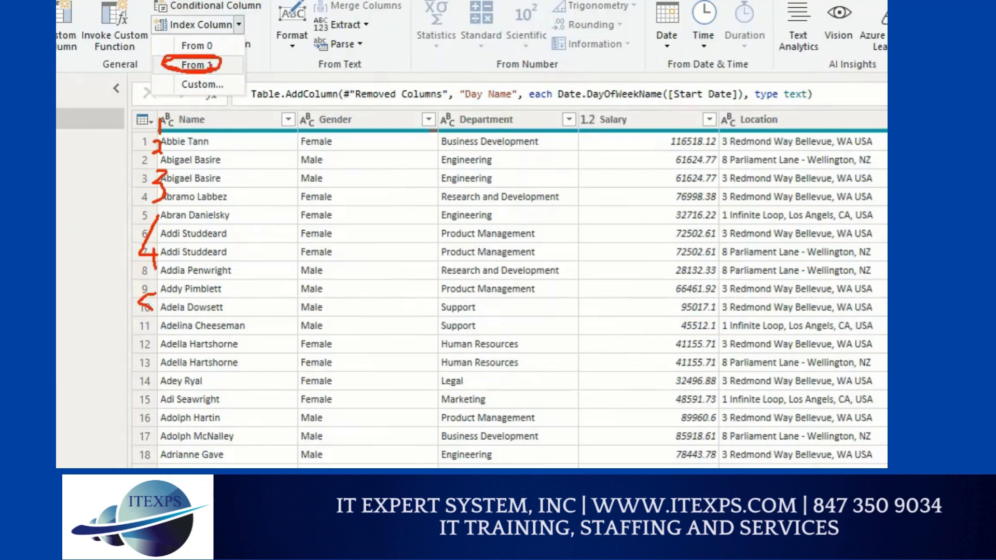
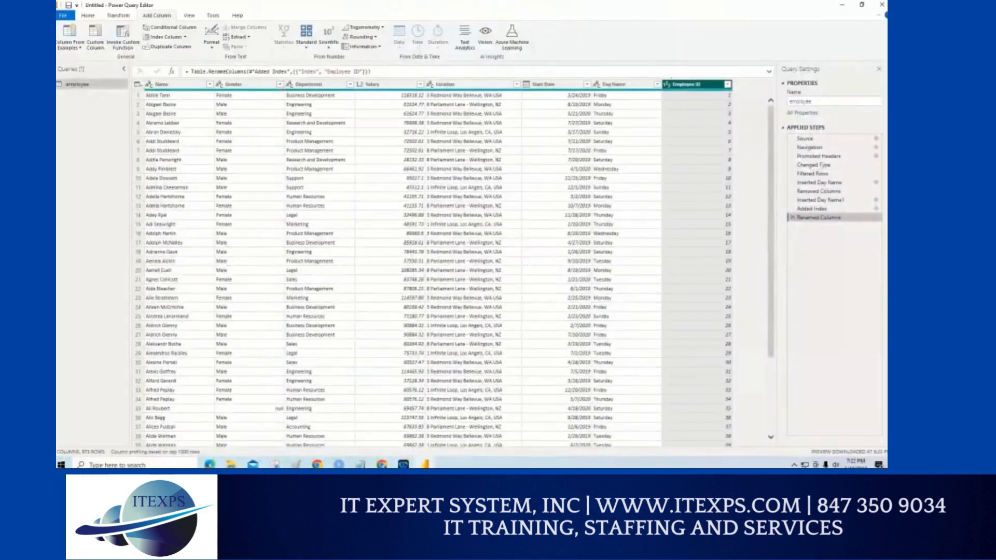
# Draw red curves between the Employee ID and Name headers, clear them, and move the Employee ID column in front of Name.
pyautogui.moveTo(683, 81)
pyautogui.mouseDown()
pyautogui.moveTo(415, 33)
pyautogui.moveTo(181, 85)
pyautogui.mouseUp()
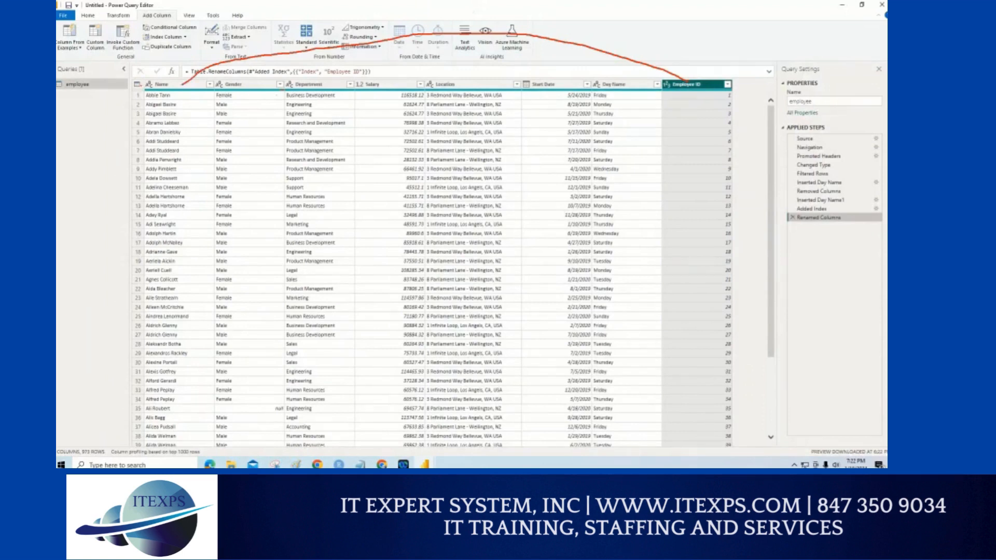
pyautogui.moveTo(698, 64); pyautogui.dragTo(698, 79)
pyautogui.moveTo(680, 80)
pyautogui.mouseDown()
pyautogui.moveTo(499, 35)
pyautogui.moveTo(309, 36)
pyautogui.moveTo(167, 62)
pyautogui.mouseUp()
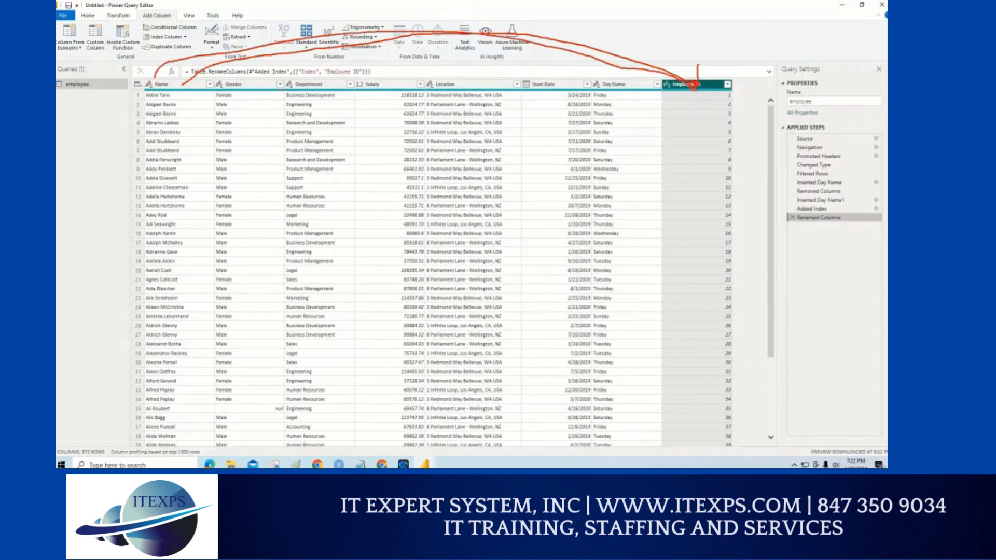
pyautogui.press('Escape')
pyautogui.moveTo(673, 86); pyautogui.dragTo(160, 92)
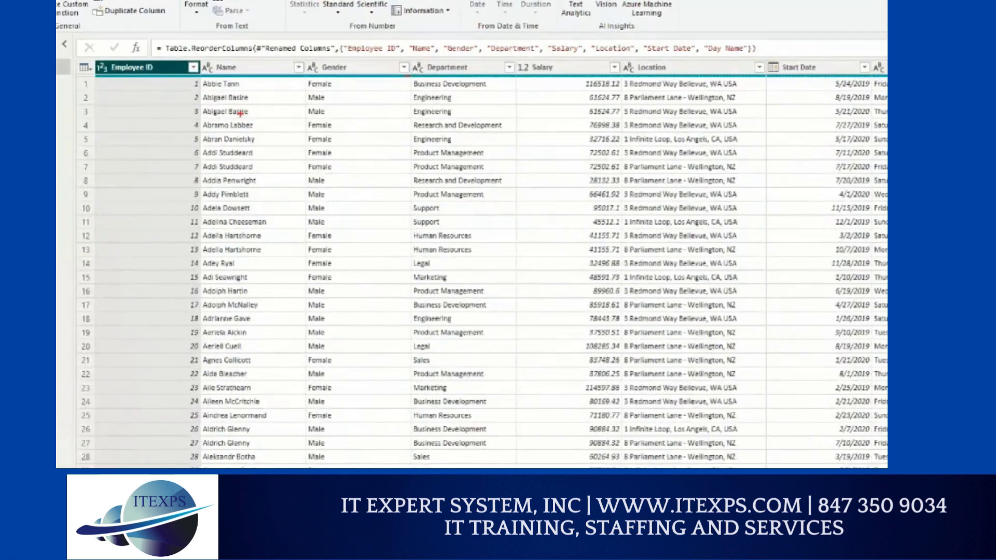
# Mark the Name column's values with red strokes, select the column, and draw a red arrow to its header.
pyautogui.moveTo(224, 77); pyautogui.dragTo(217, 304)
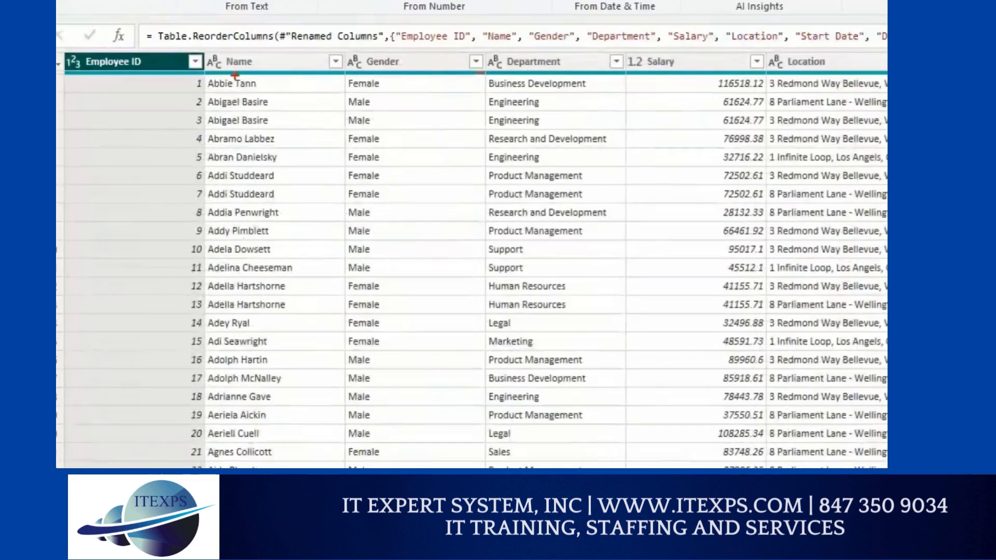
pyautogui.moveTo(231, 58); pyautogui.dragTo(231, 313)
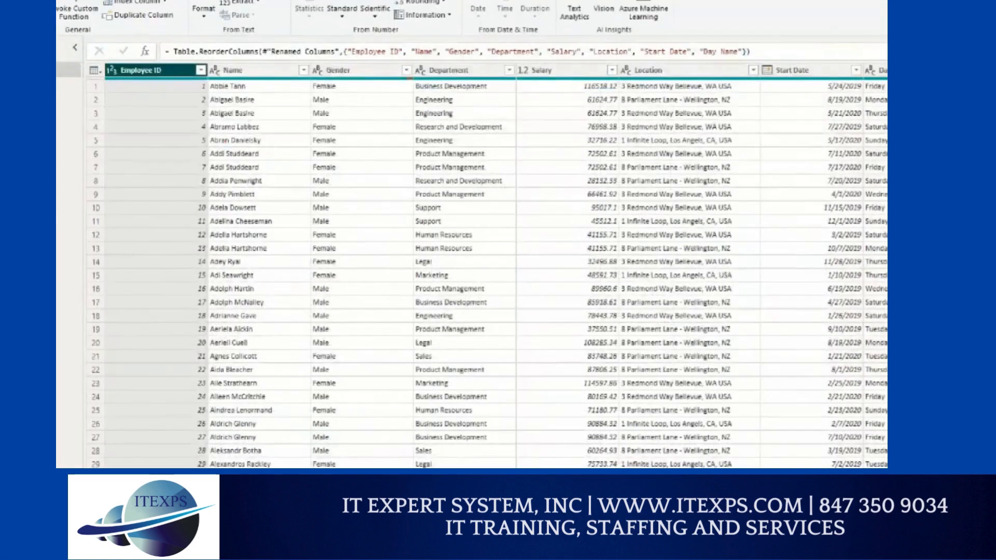
pyautogui.moveTo(228, 94); pyautogui.dragTo(237, 94)
pyautogui.moveTo(229, 104)
pyautogui.mouseDown()
pyautogui.moveTo(241, 104)
pyautogui.moveTo(238, 120)
pyautogui.mouseUp()
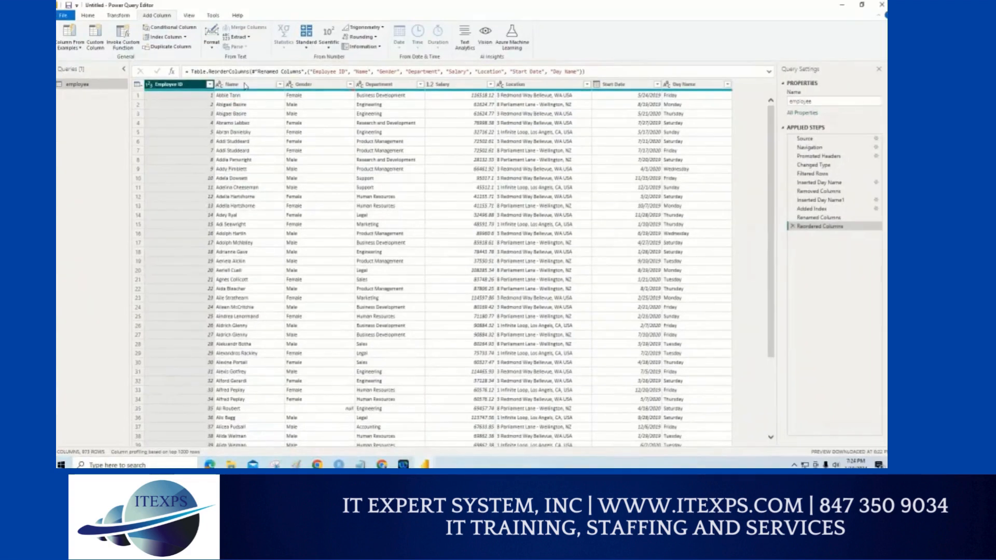
pyautogui.click(263, 57)
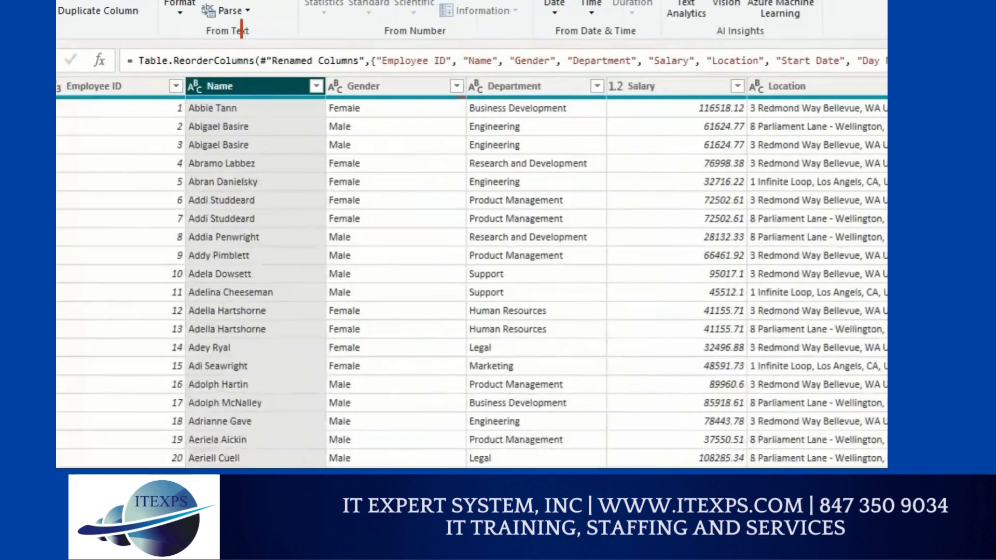
pyautogui.moveTo(242, 52); pyautogui.dragTo(242, 83)
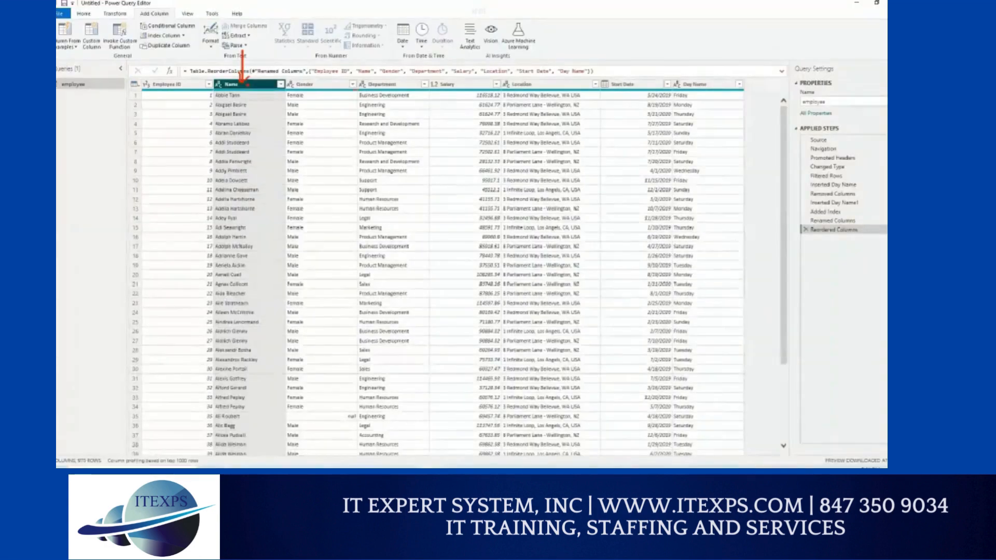
# Open the Split Column by Delimiter settings for the Name column.
pyautogui.rightClick(250, 87)
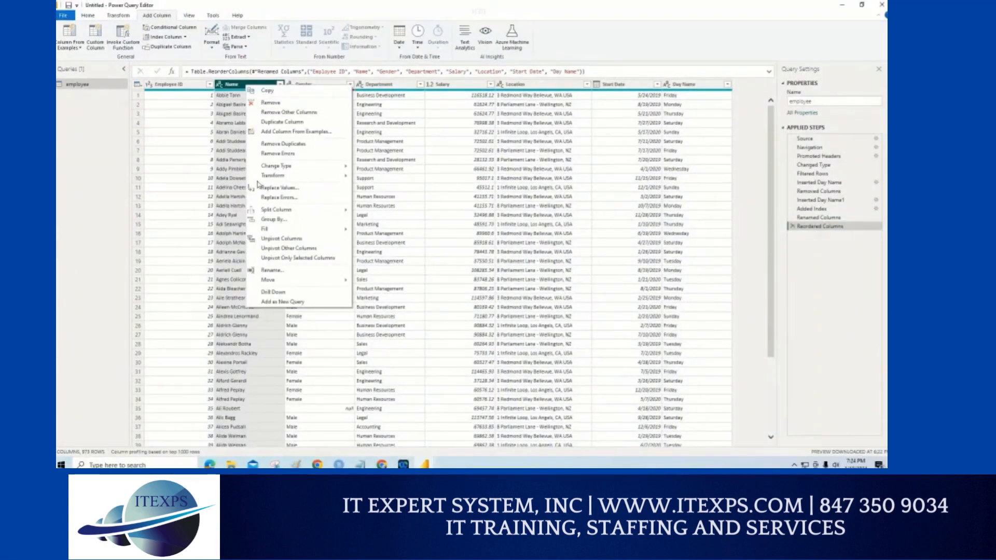
pyautogui.moveTo(275, 212)
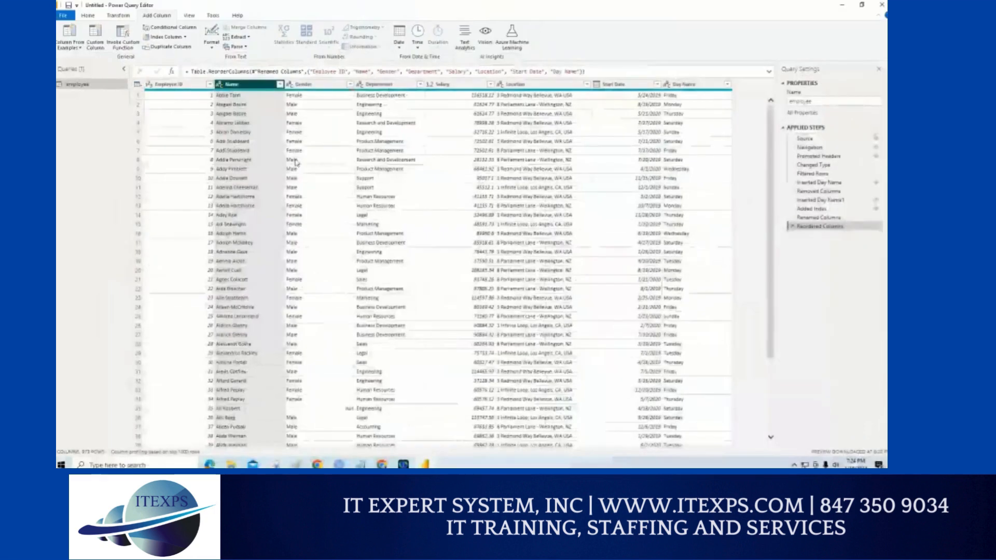
pyautogui.rightClick(236, 77)
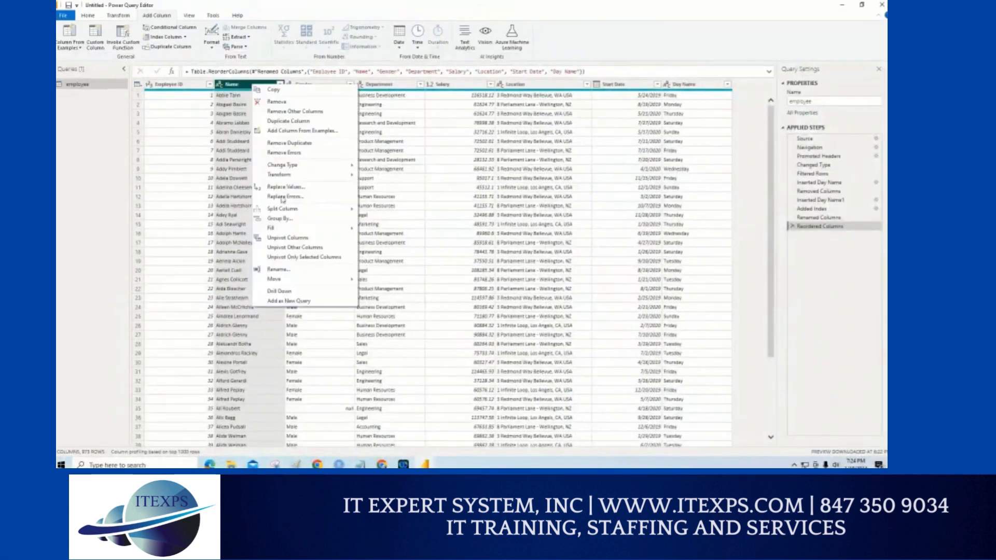
pyautogui.moveTo(346, 210)
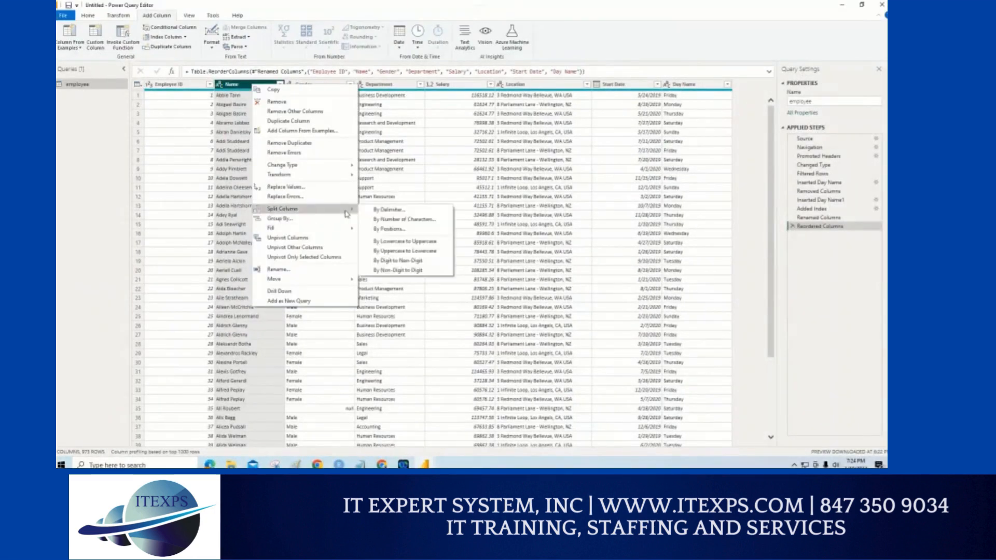
pyautogui.click(387, 212)
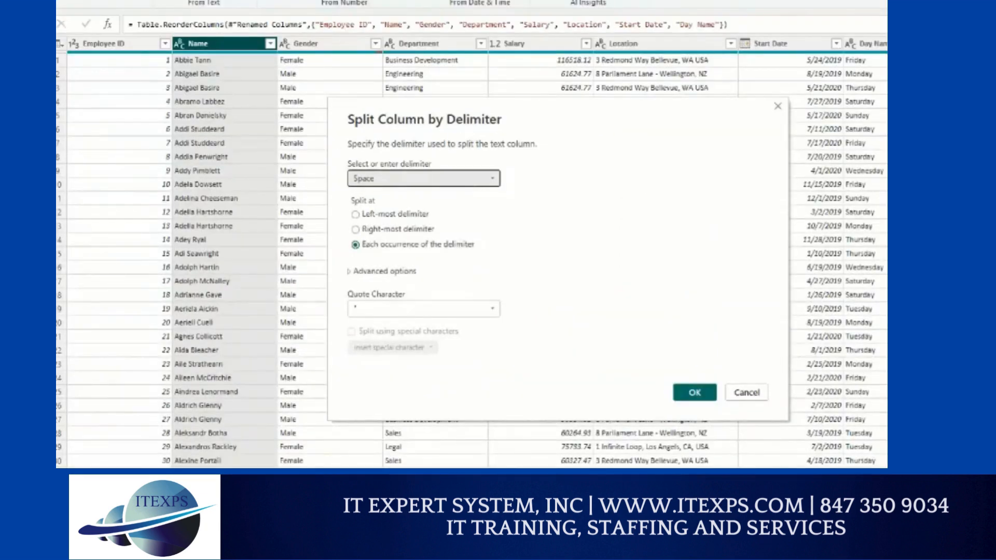
# Mark the Space delimiter, Each occurrence of the delimiter and Quote Character in red, sketch pairs of quotation marks, and clear the drawing.
pyautogui.moveTo(188, 37)
pyautogui.mouseDown()
pyautogui.moveTo(362, 179)
pyautogui.moveTo(385, 187)
pyautogui.mouseUp()
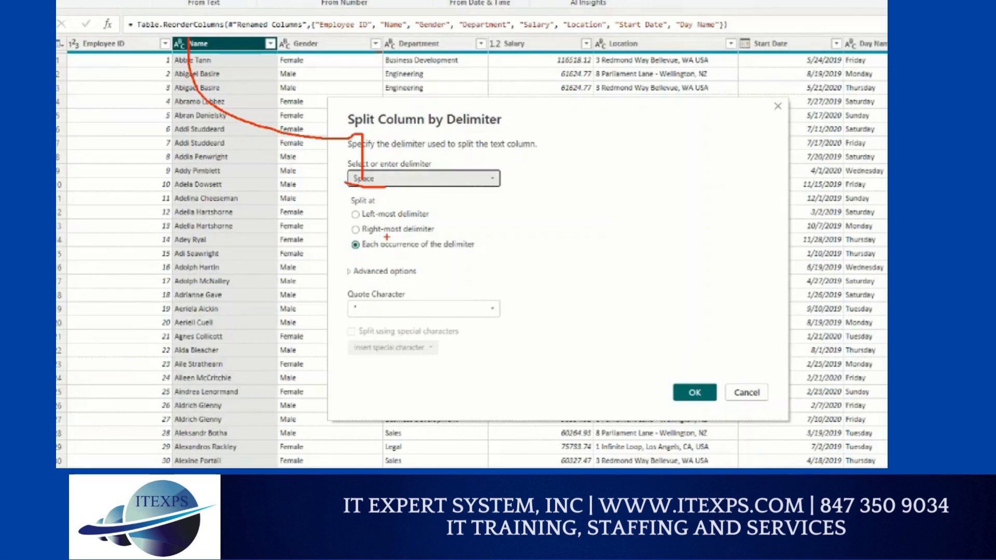
pyautogui.moveTo(374, 253); pyautogui.dragTo(469, 259)
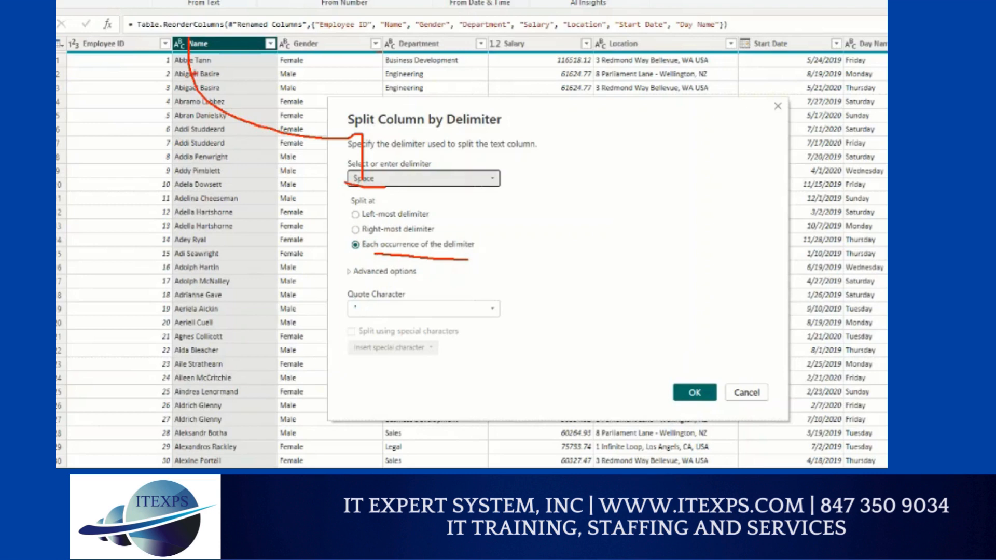
pyautogui.moveTo(581, 138); pyautogui.dragTo(595, 154)
pyautogui.moveTo(656, 136); pyautogui.dragTo(668, 143)
pyautogui.moveTo(749, 123); pyautogui.dragTo(774, 132)
pyautogui.moveTo(833, 111)
pyautogui.mouseDown()
pyautogui.moveTo(834, 122)
pyautogui.moveTo(863, 117)
pyautogui.mouseUp()
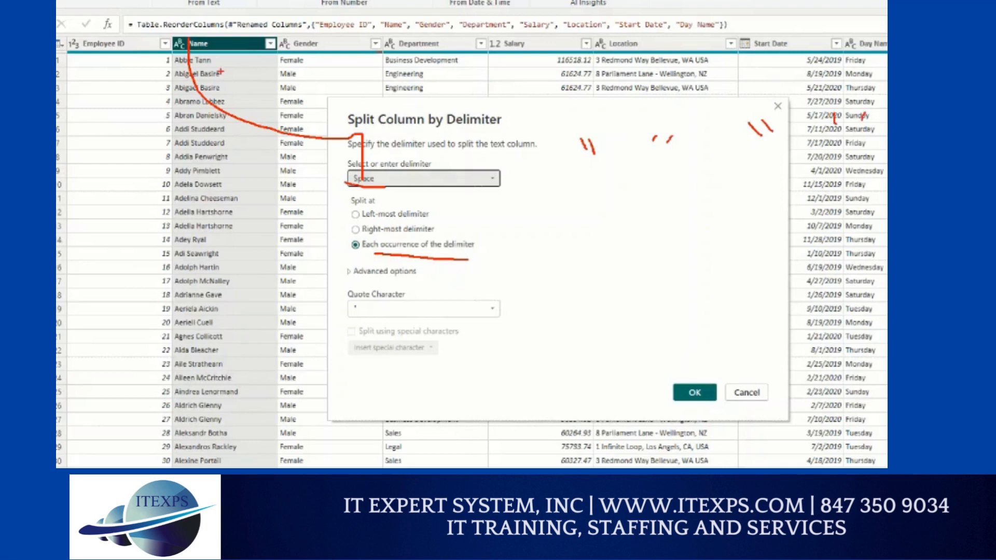
pyautogui.moveTo(178, 66); pyautogui.dragTo(217, 66)
pyautogui.moveTo(362, 286)
pyautogui.mouseDown()
pyautogui.moveTo(336, 318)
pyautogui.moveTo(363, 294)
pyautogui.moveTo(389, 310)
pyautogui.moveTo(380, 314)
pyautogui.mouseUp()
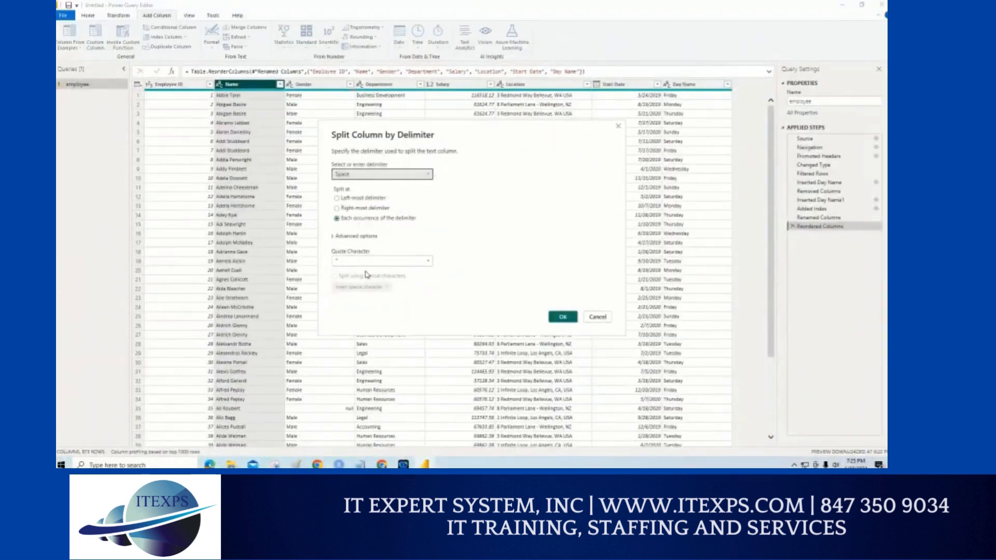
# Set the quote character to None and split the Name column at each occurrence of a space.
pyautogui.click(365, 263)
pyautogui.click(359, 274)
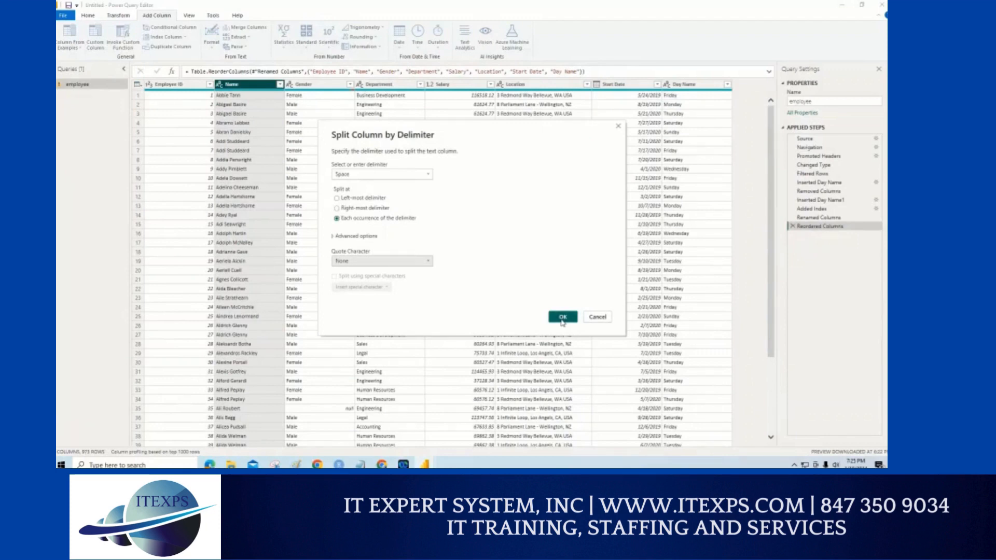
pyautogui.click(562, 318)
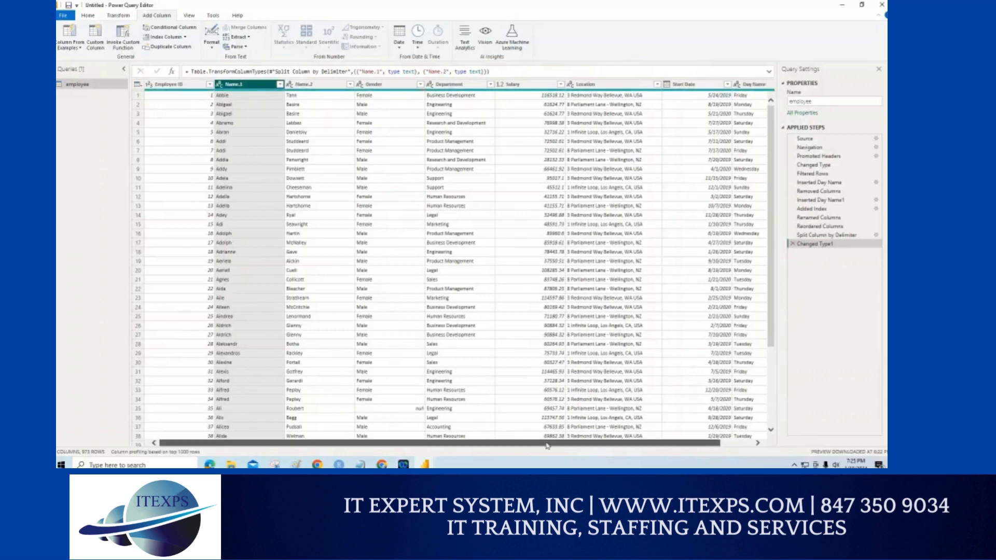
# Look across the split table and underline the Name.1 header in red.
pyautogui.hscroll(2, 547, 446)
pyautogui.hscroll(-2, 538, 445)
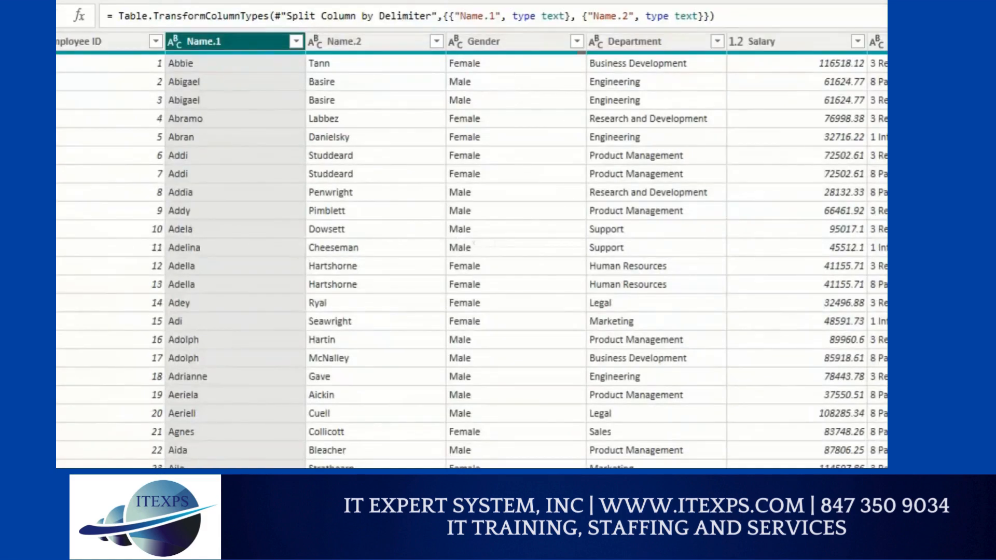
pyautogui.moveTo(180, 51); pyautogui.dragTo(232, 51)
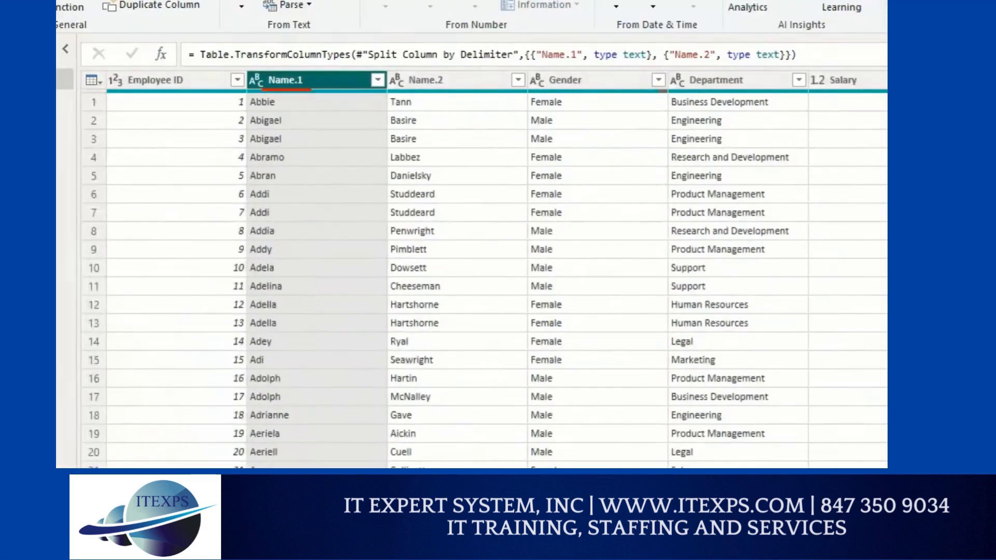
# Underline the Name.2 header, circle the Name.1 and Name.2 headers in red, and clear the drawing.
pyautogui.moveTo(317, 50); pyautogui.dragTo(365, 50)
pyautogui.moveTo(296, 59)
pyautogui.mouseDown()
pyautogui.moveTo(263, 78)
pyautogui.moveTo(311, 73)
pyautogui.mouseUp()
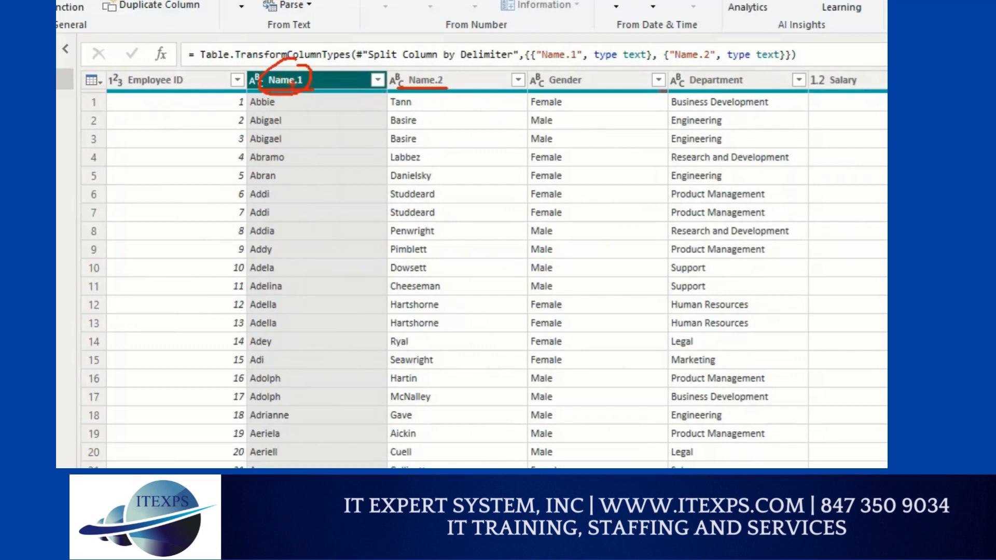
pyautogui.moveTo(435, 53)
pyautogui.mouseDown()
pyautogui.moveTo(386, 78)
pyautogui.moveTo(456, 57)
pyautogui.moveTo(397, 78)
pyautogui.mouseUp()
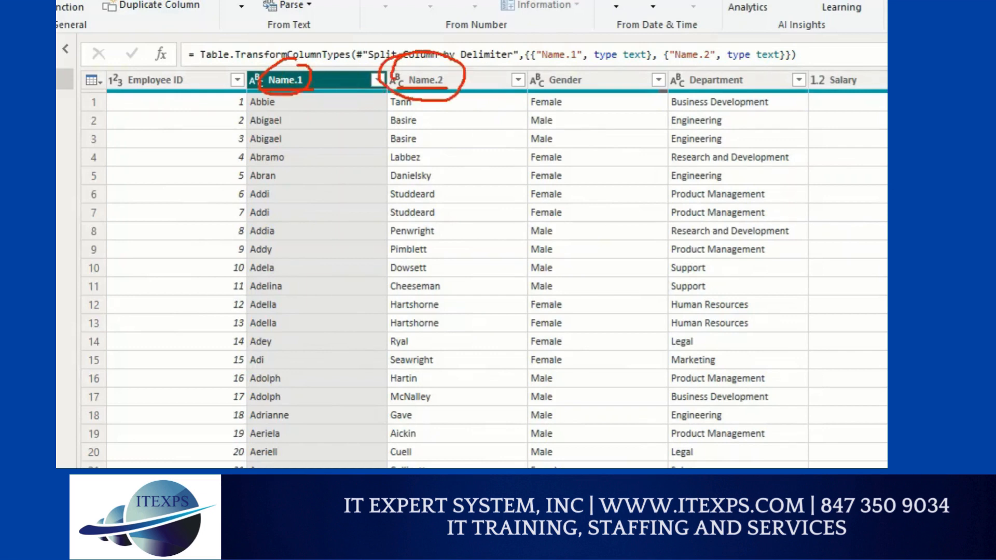
pyautogui.press('Escape')
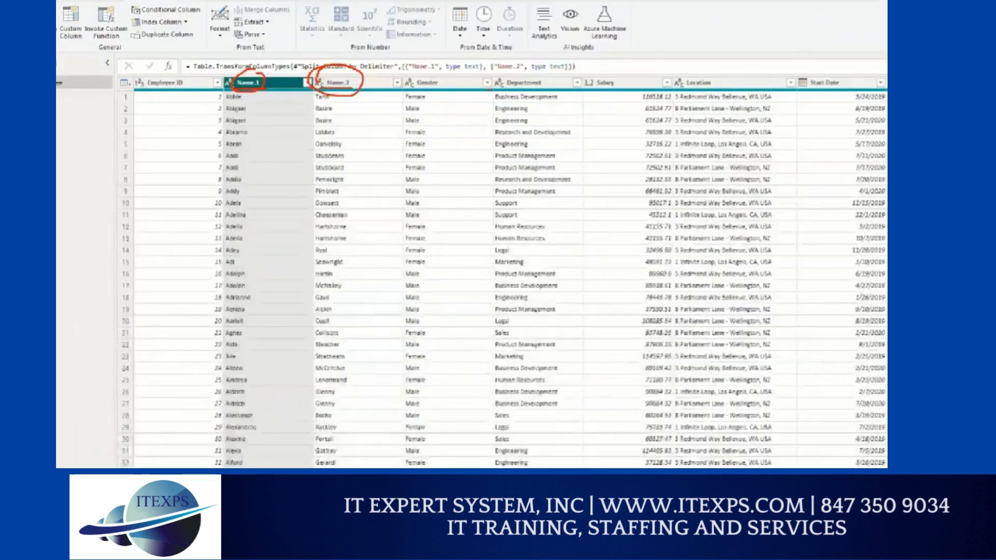
# Rename the Name.1 column to First and the Name.2 column to Last.
pyautogui.doubleClick(291, 79)
pyautogui.write('First')
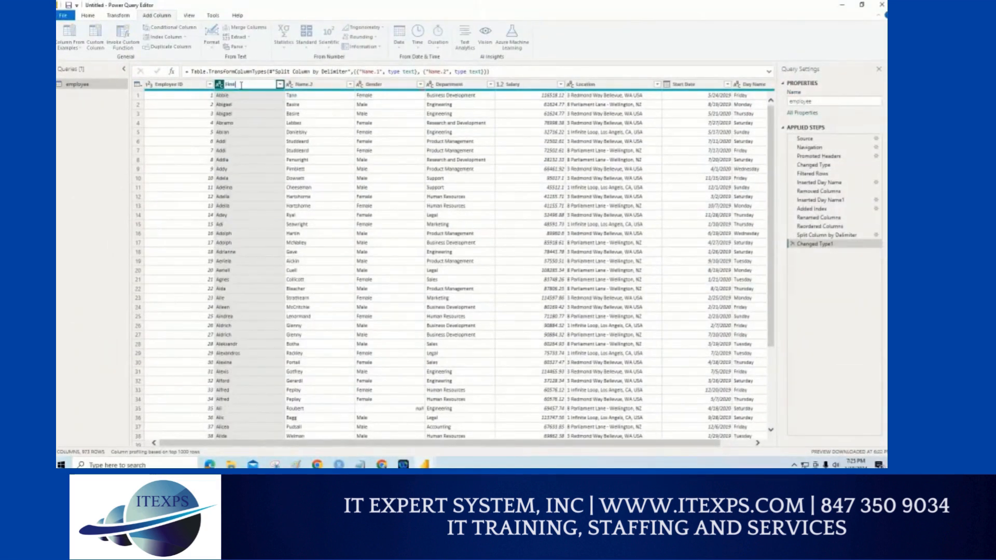
pyautogui.press('Return')
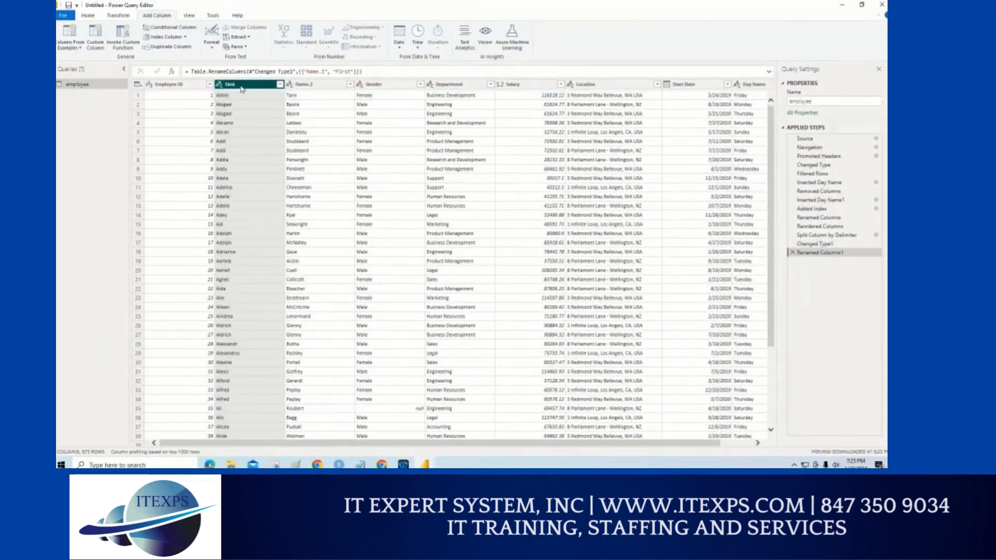
pyautogui.doubleClick(303, 84)
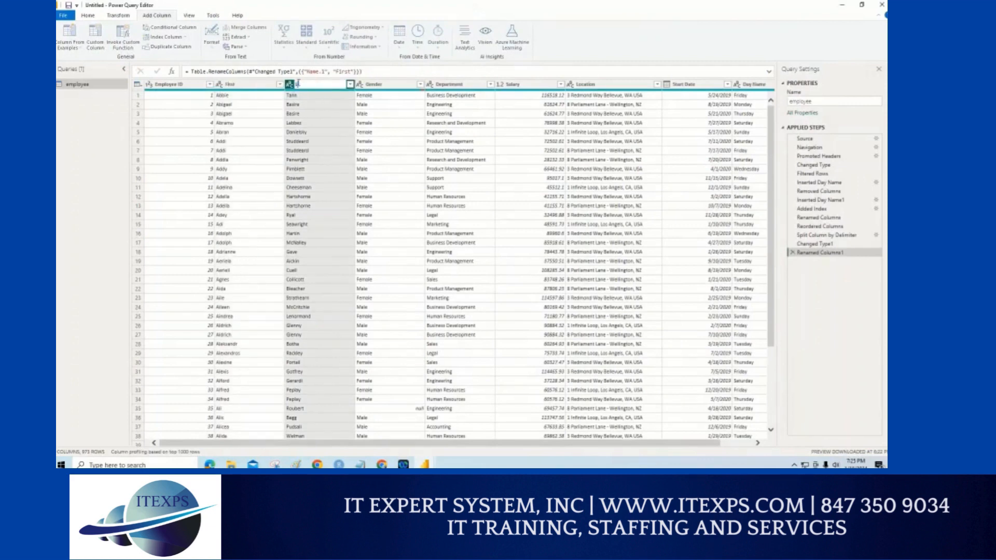
pyautogui.write('Last')
pyautogui.press('Return')
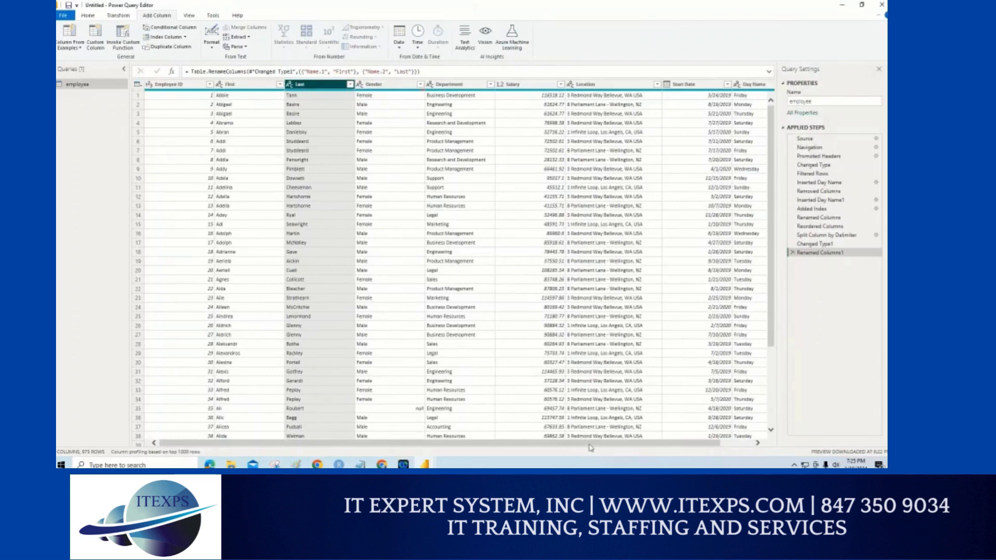
# Mark the Start Date column with a red line, select it, point a red arrow at its header, and clear the drawings.
pyautogui.moveTo(591, 444); pyautogui.dragTo(628, 443)
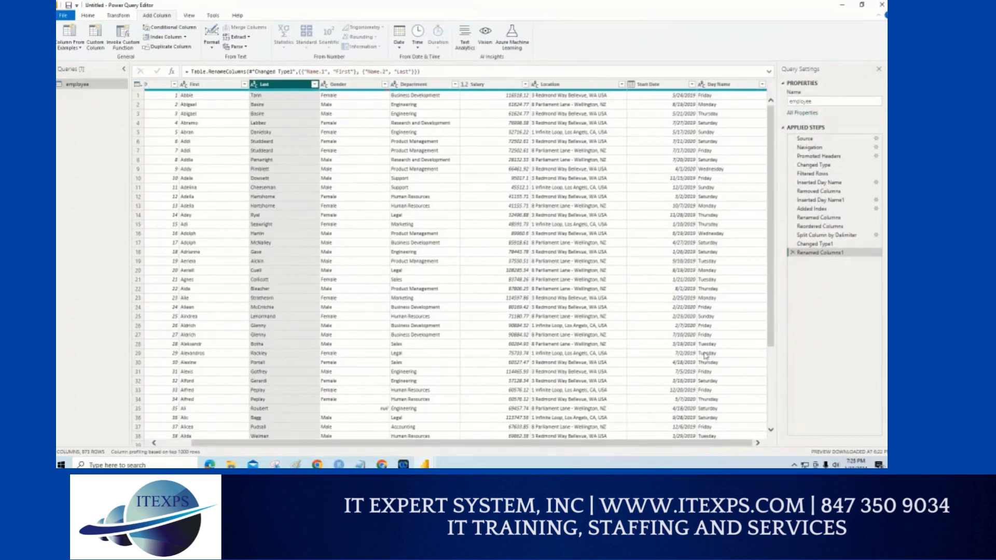
pyautogui.hotkey('ctrl', '1')
pyautogui.click(638, 41)
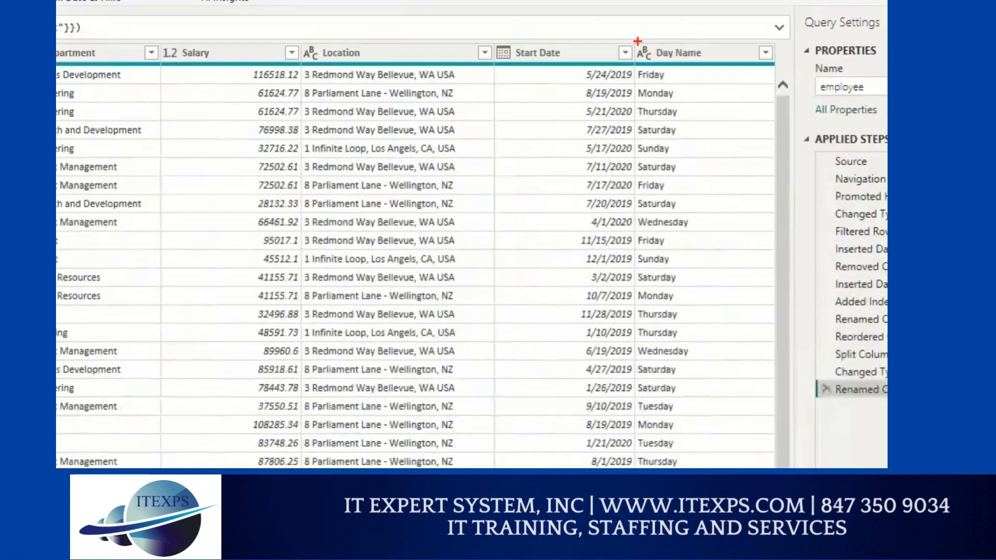
pyautogui.moveTo(620, 34); pyautogui.dragTo(617, 177)
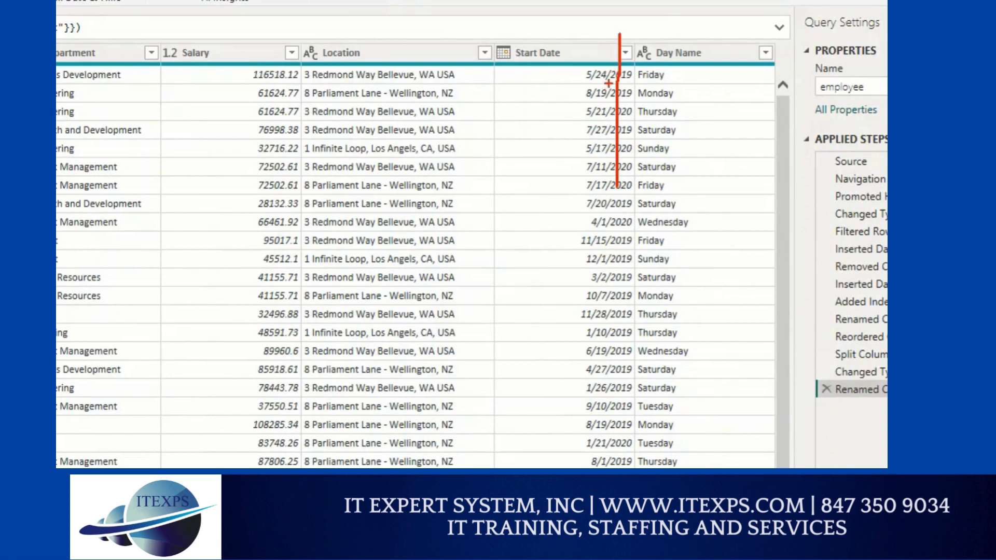
pyautogui.press('Escape')
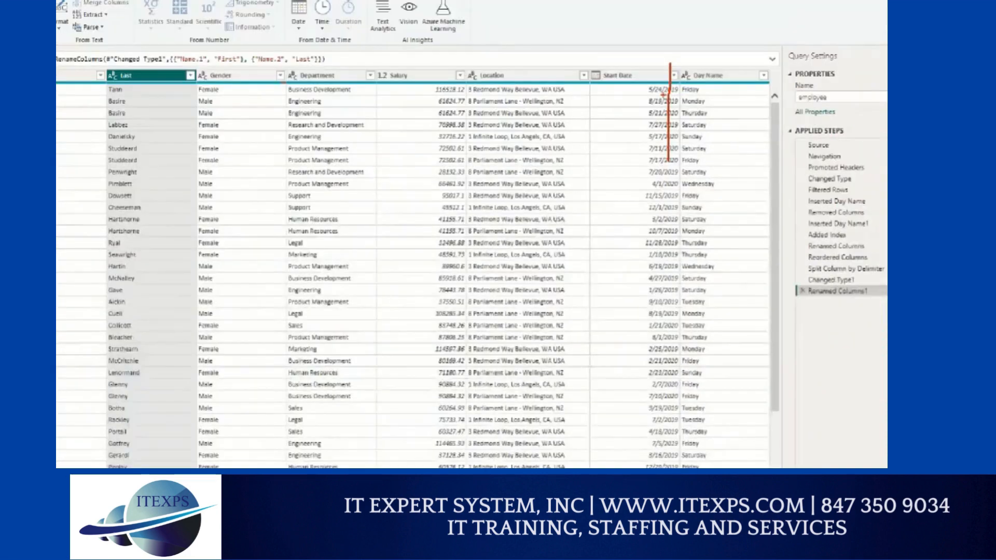
pyautogui.click(682, 86)
pyautogui.hotkey('ctrl', '1')
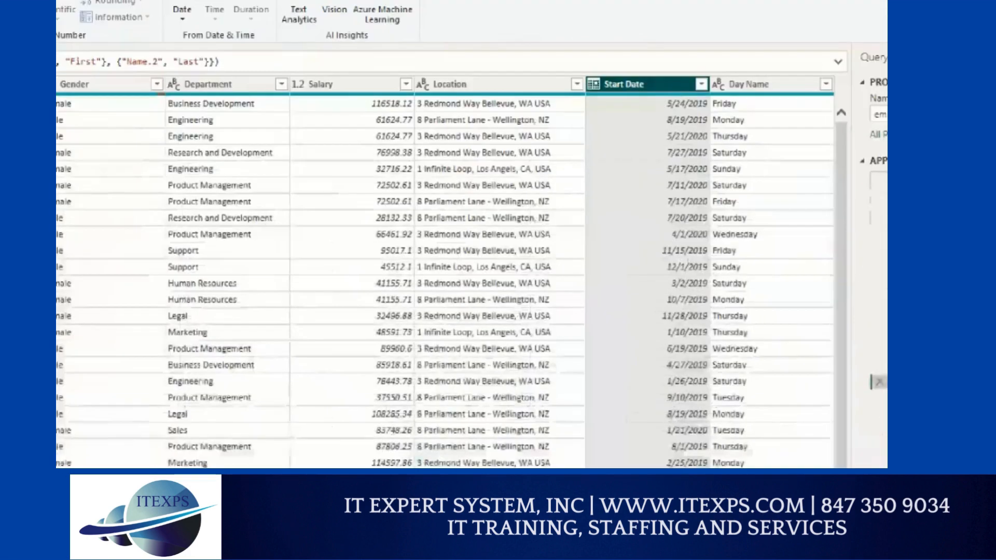
pyautogui.moveTo(677, 31); pyautogui.dragTo(676, 77)
pyautogui.moveTo(666, 65); pyautogui.dragTo(680, 82)
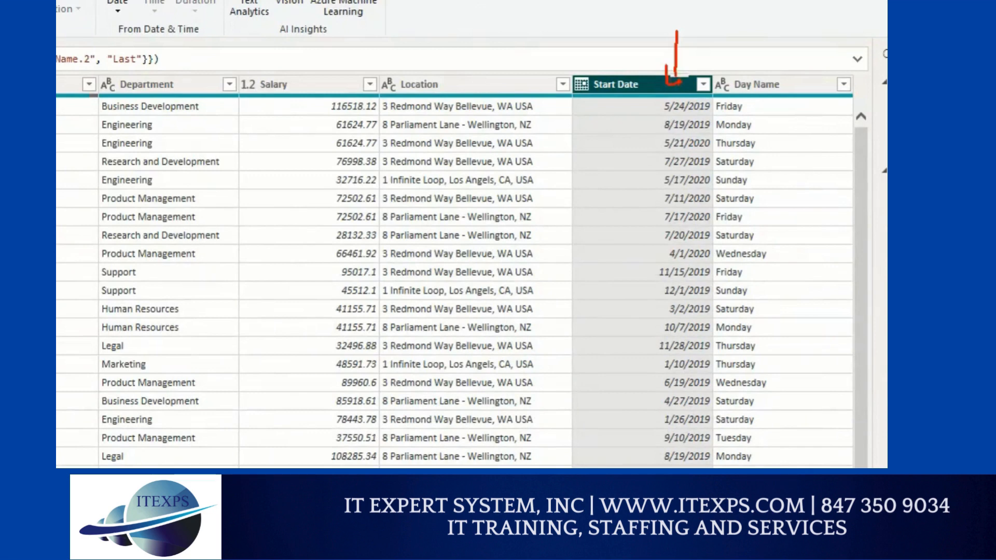
pyautogui.press('Escape')
# Compare the commands available for the Start Date column with those for the Department column, including Split Column.
pyautogui.rightClick(681, 87)
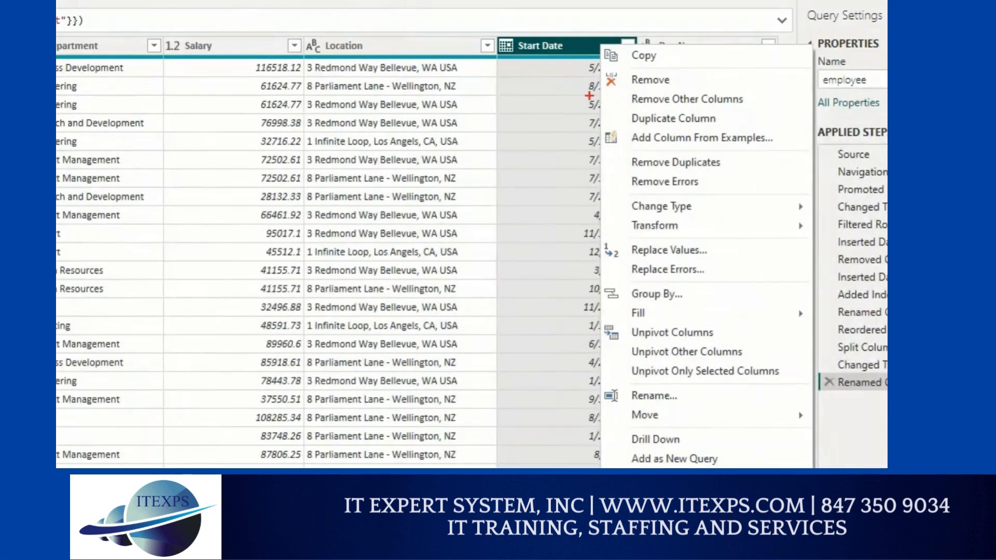
pyautogui.moveTo(576, 42); pyautogui.dragTo(574, 125)
pyautogui.press('Escape')
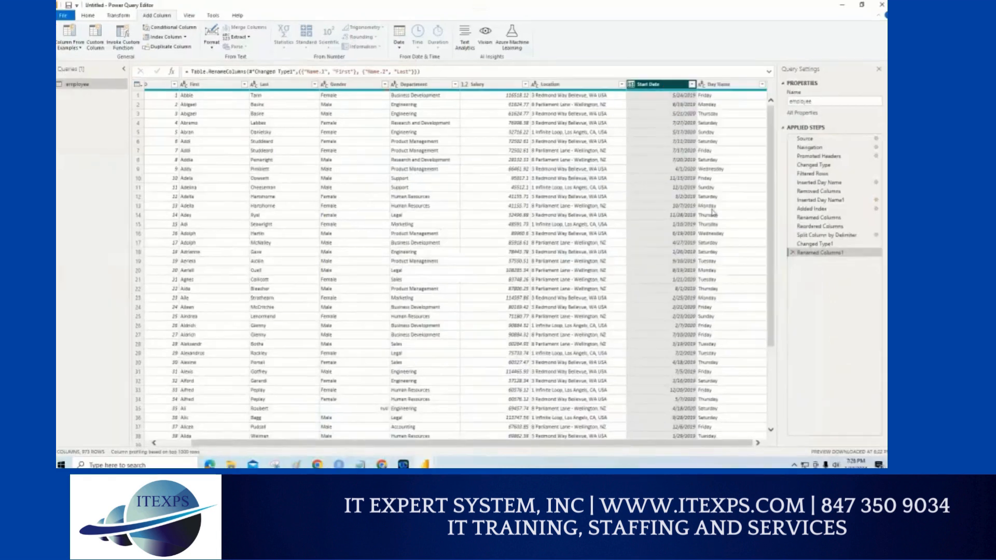
pyautogui.click(416, 86)
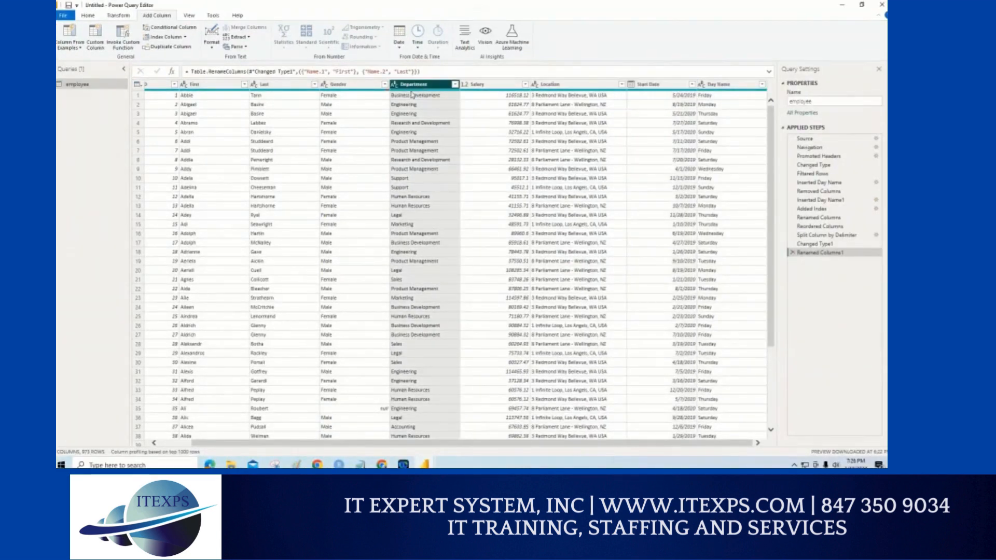
pyautogui.rightClick(415, 89)
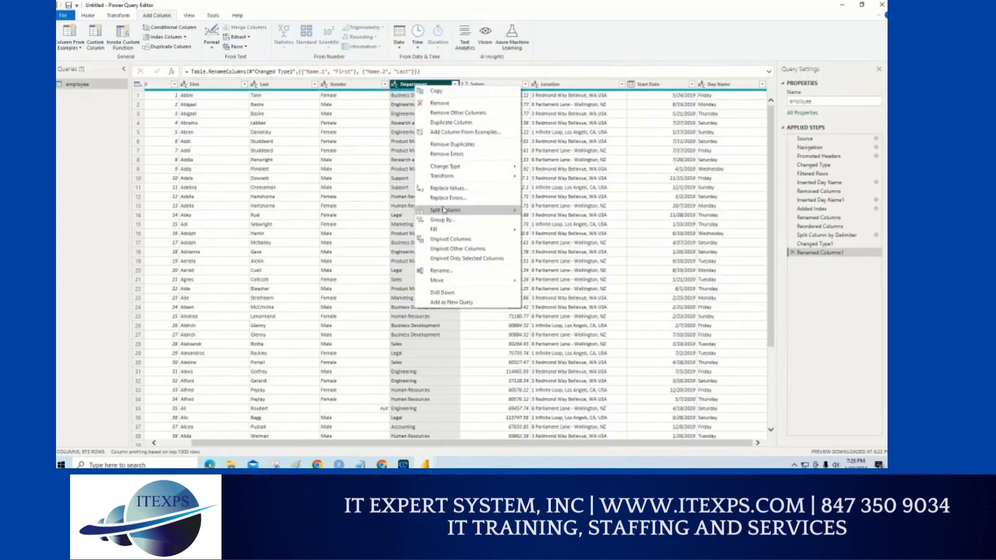
# Transform the Start Date column in place so that it holds only the year.
pyautogui.click(656, 86)
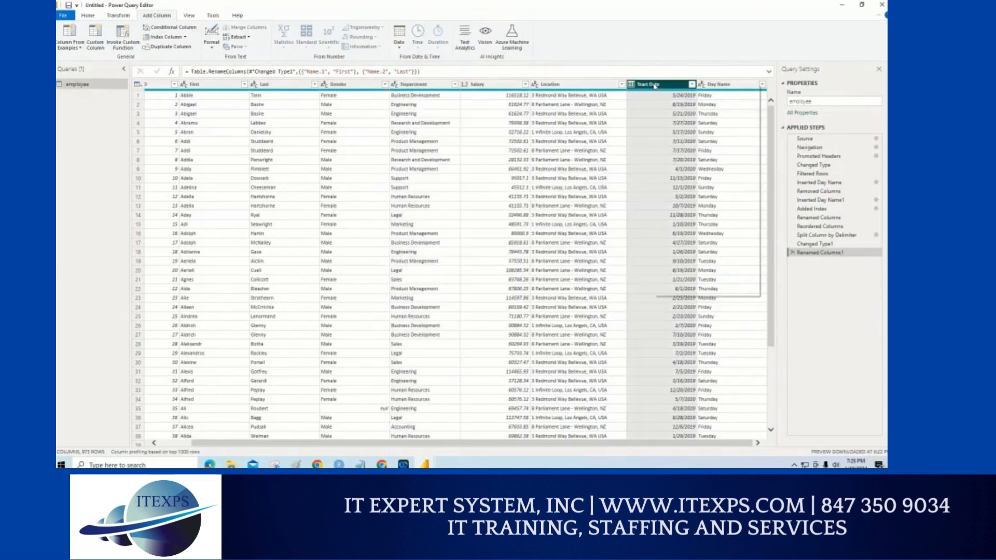
pyautogui.rightClick(656, 87)
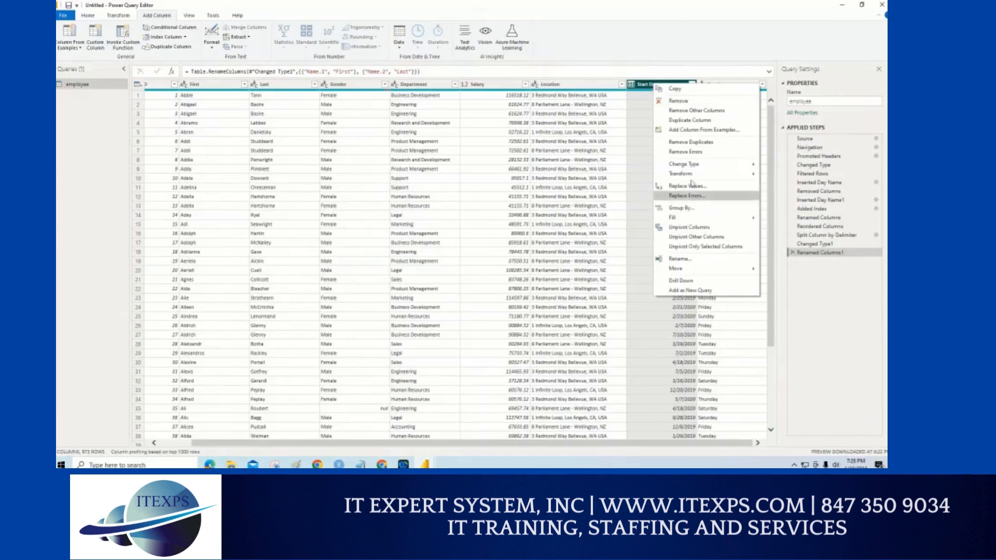
pyautogui.moveTo(693, 177)
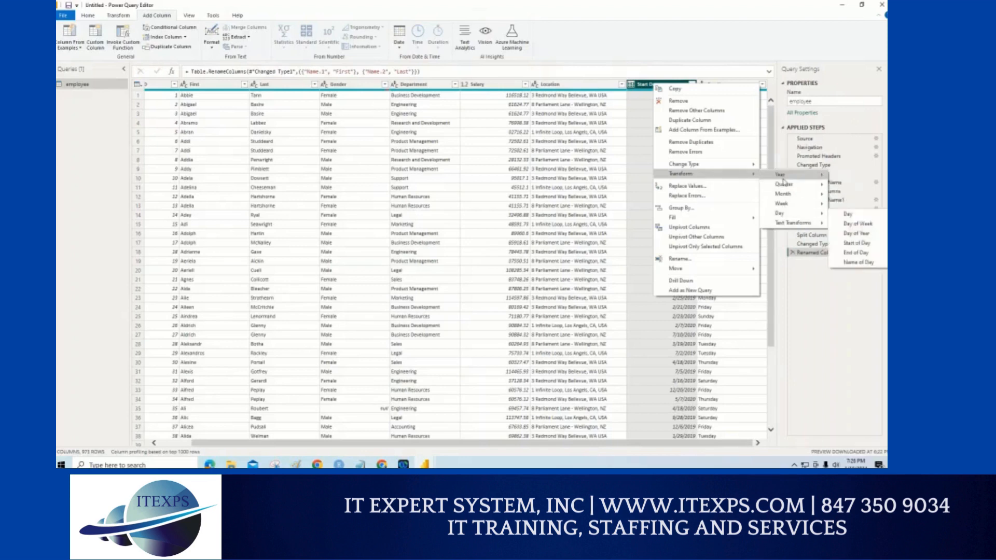
pyautogui.moveTo(783, 181)
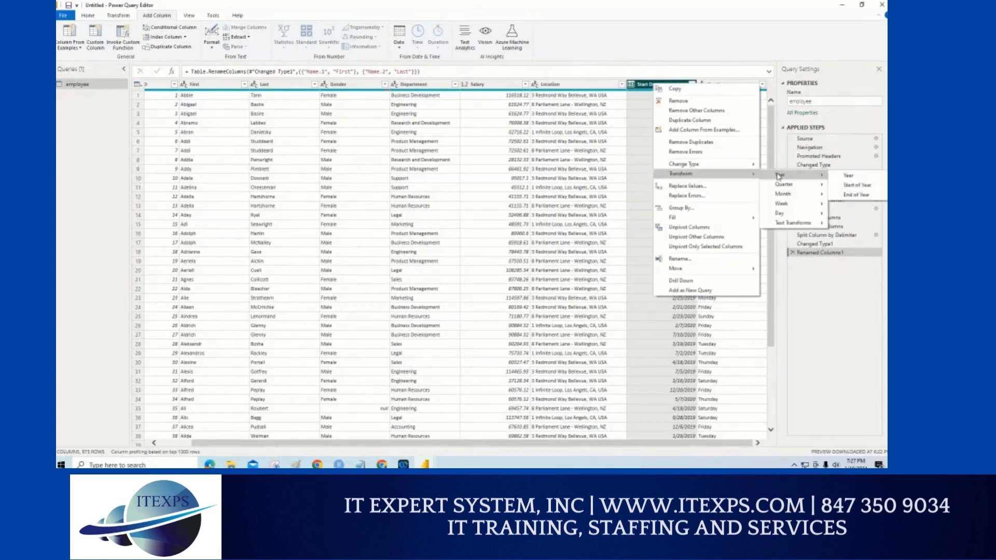
pyautogui.click(848, 175)
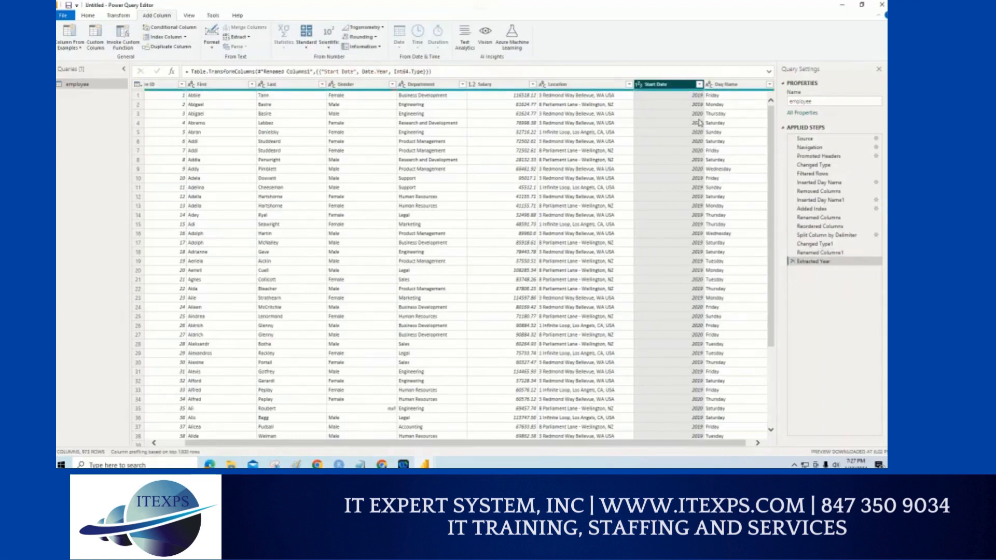
# Mark the extracted years with a red arrow down the Start Date column, circle a spot beside them, and clear the drawing.
pyautogui.hotkey('ctrl', '1')
pyautogui.click(605, 31)
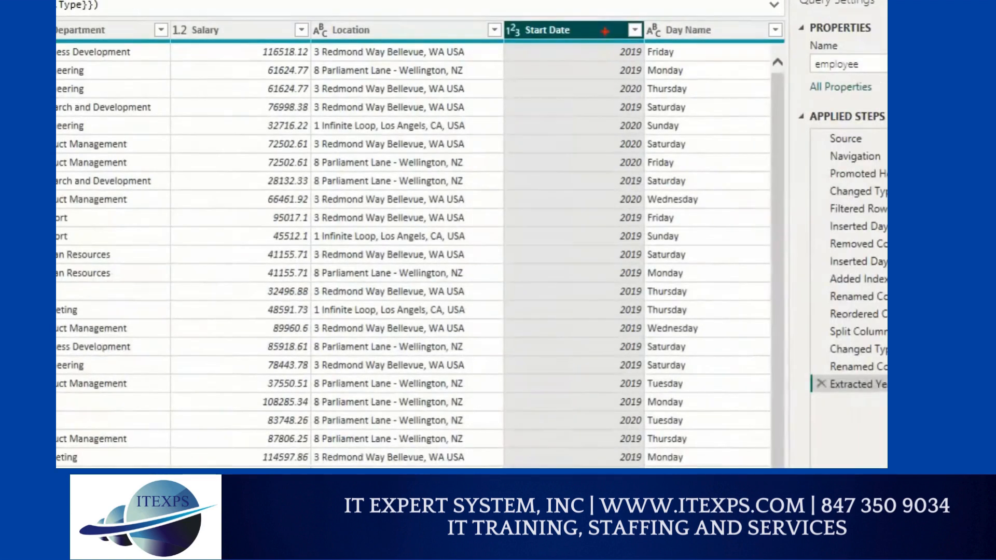
pyautogui.moveTo(606, 32); pyautogui.dragTo(608, 130)
pyautogui.moveTo(590, 114)
pyautogui.mouseDown()
pyautogui.moveTo(602, 136)
pyautogui.moveTo(611, 127)
pyautogui.mouseUp()
pyautogui.moveTo(500, 156)
pyautogui.mouseDown()
pyautogui.moveTo(519, 151)
pyautogui.moveTo(498, 176)
pyautogui.moveTo(499, 165)
pyautogui.mouseUp()
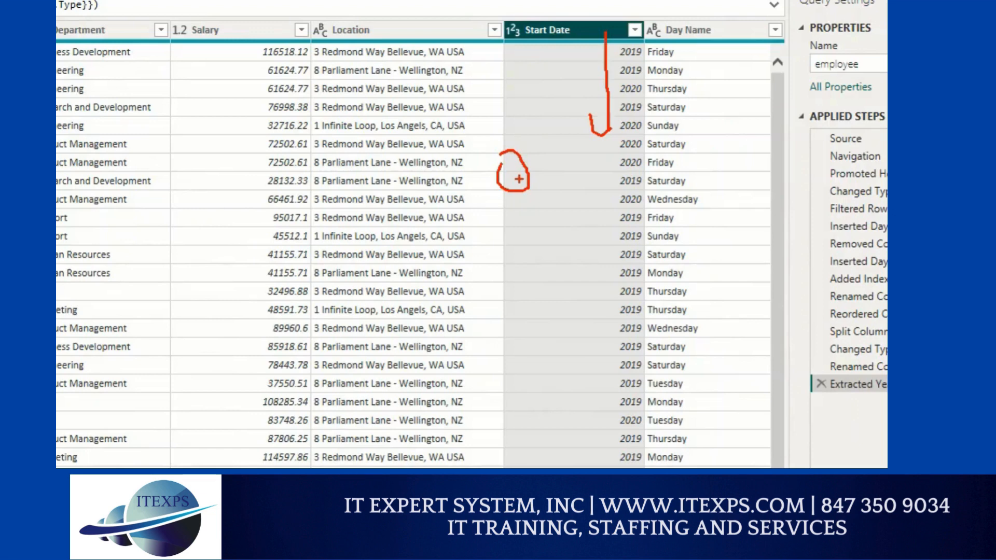
pyautogui.press('Escape')
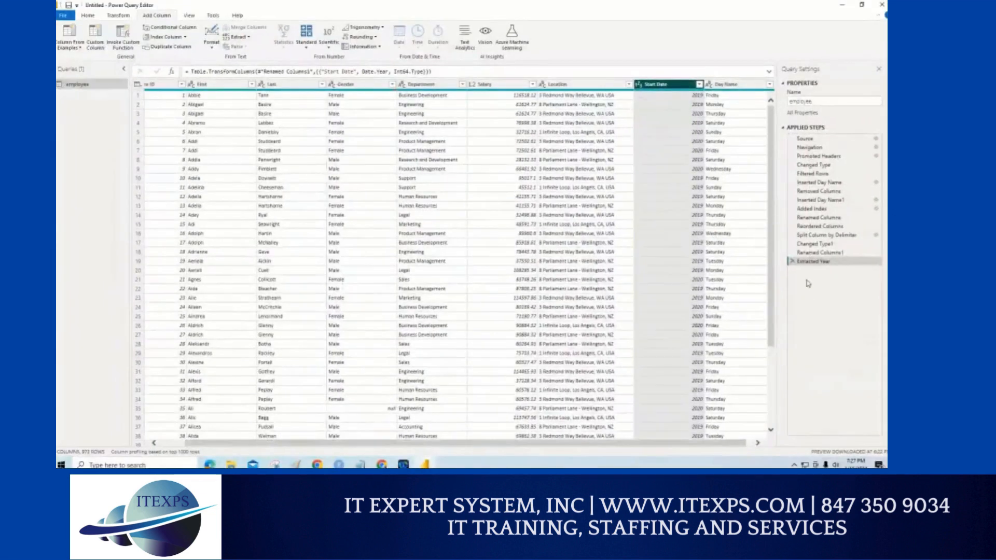
# Outline the delete mark of the Extracted Year step in red, clear the drawing, and delete that applied step.
pyautogui.hotkey('ctrl', '1')
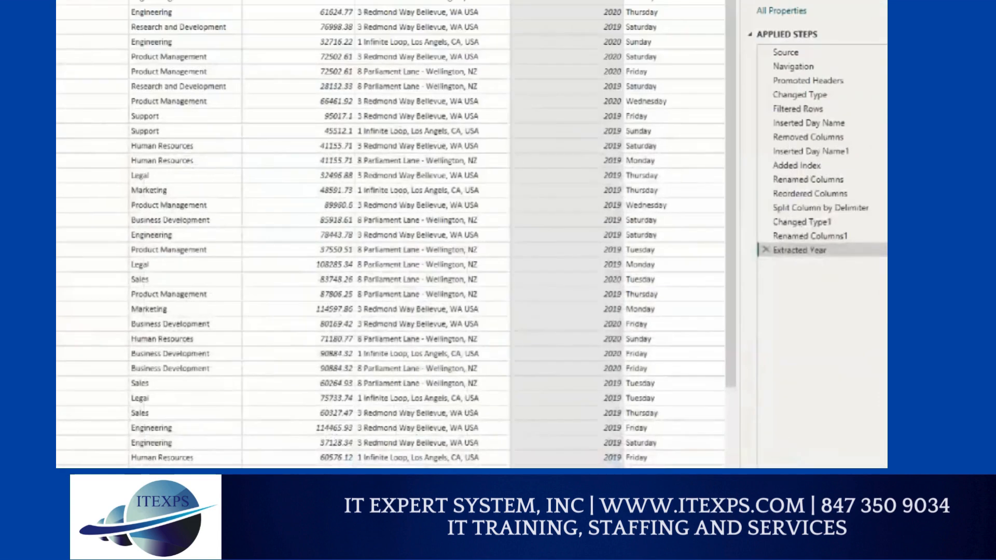
pyautogui.moveTo(766, 231); pyautogui.dragTo(769, 223)
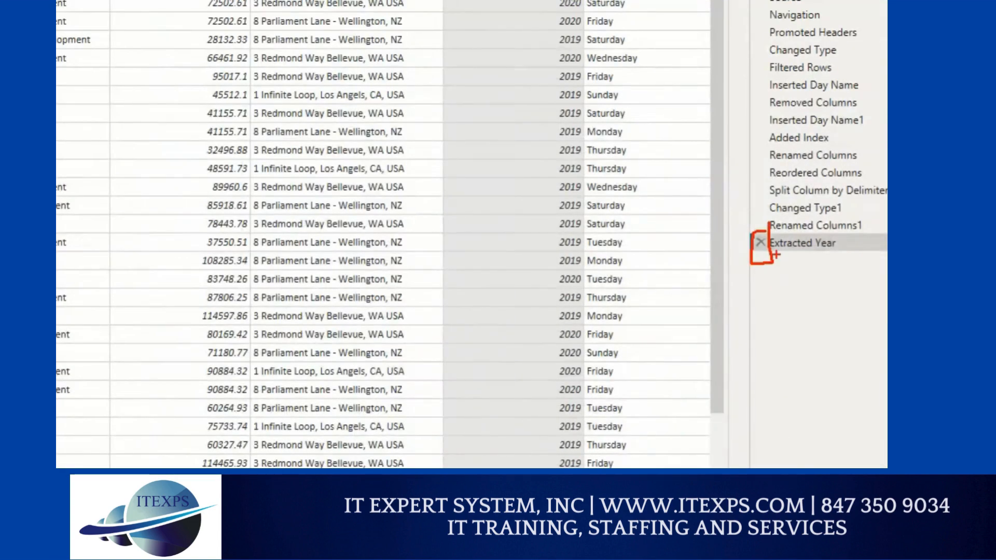
pyautogui.press('Escape')
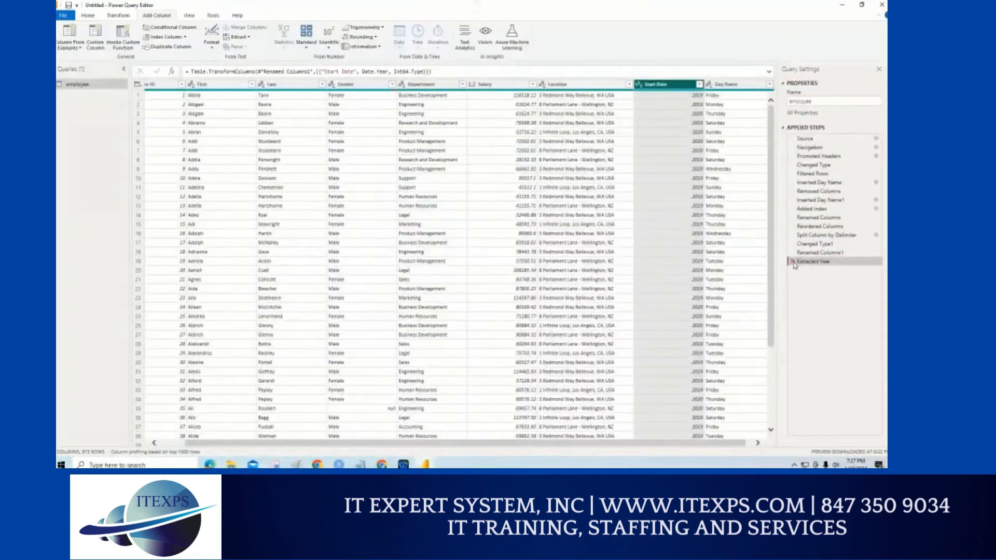
pyautogui.click(793, 262)
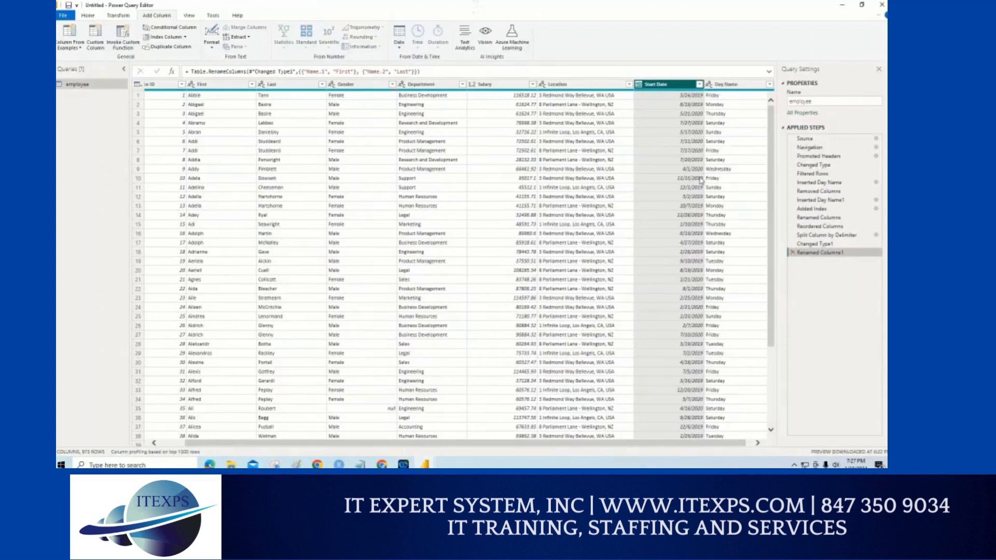
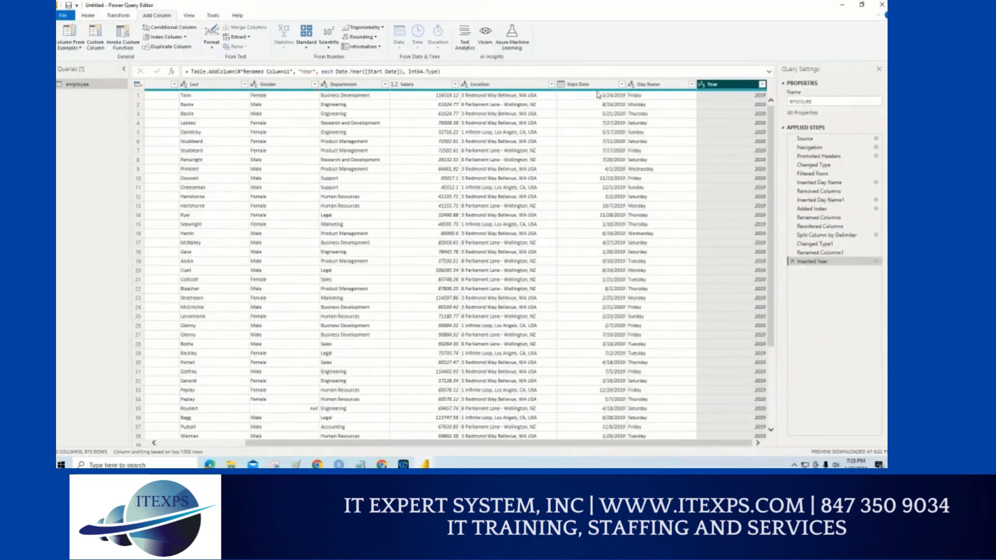
# Mark Start Date, the column-adding command and the Year column in red, clear the drawing, and delete the Inserted Year step.
pyautogui.moveTo(594, 77)
pyautogui.mouseDown()
pyautogui.moveTo(577, 84)
pyautogui.moveTo(619, 84)
pyautogui.moveTo(608, 68)
pyautogui.moveTo(587, 69)
pyautogui.moveTo(589, 79)
pyautogui.moveTo(601, 67)
pyautogui.mouseUp()
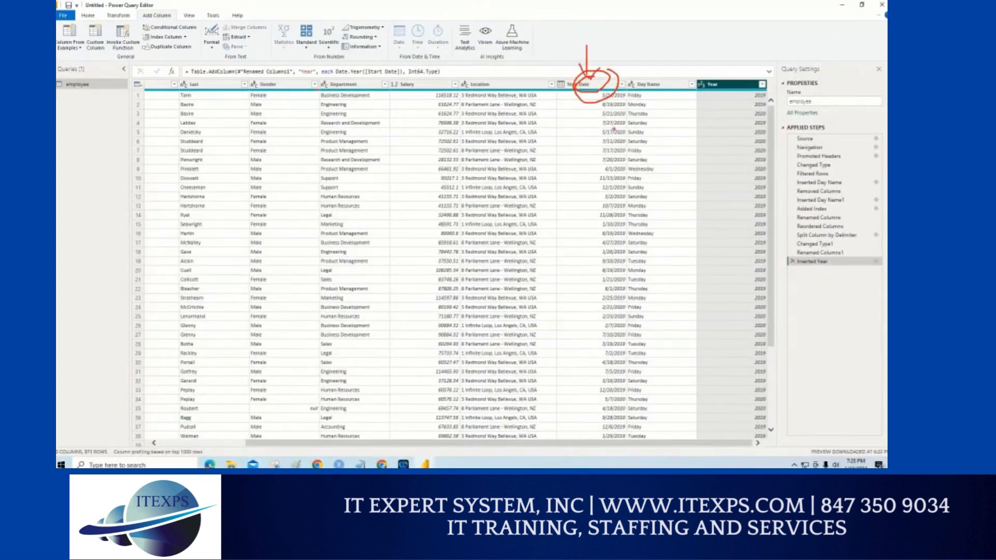
pyautogui.moveTo(78, 45)
pyautogui.mouseDown()
pyautogui.moveTo(95, 103)
pyautogui.moveTo(56, 108)
pyautogui.moveTo(223, 54)
pyautogui.moveTo(539, 7)
pyautogui.moveTo(709, 72)
pyautogui.moveTo(713, 84)
pyautogui.moveTo(698, 98)
pyautogui.moveTo(731, 97)
pyautogui.moveTo(715, 216)
pyautogui.moveTo(704, 185)
pyautogui.moveTo(726, 191)
pyautogui.mouseUp()
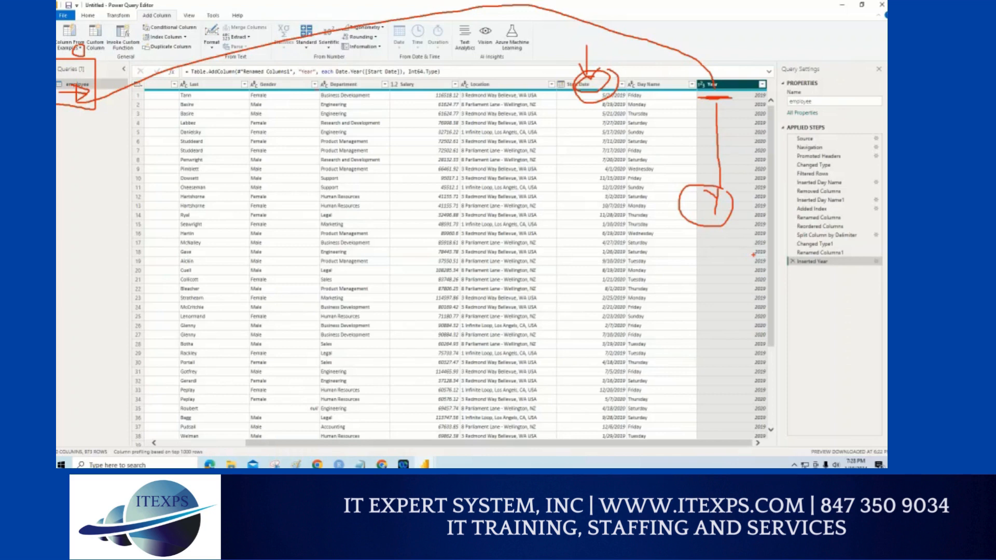
pyautogui.press('Escape')
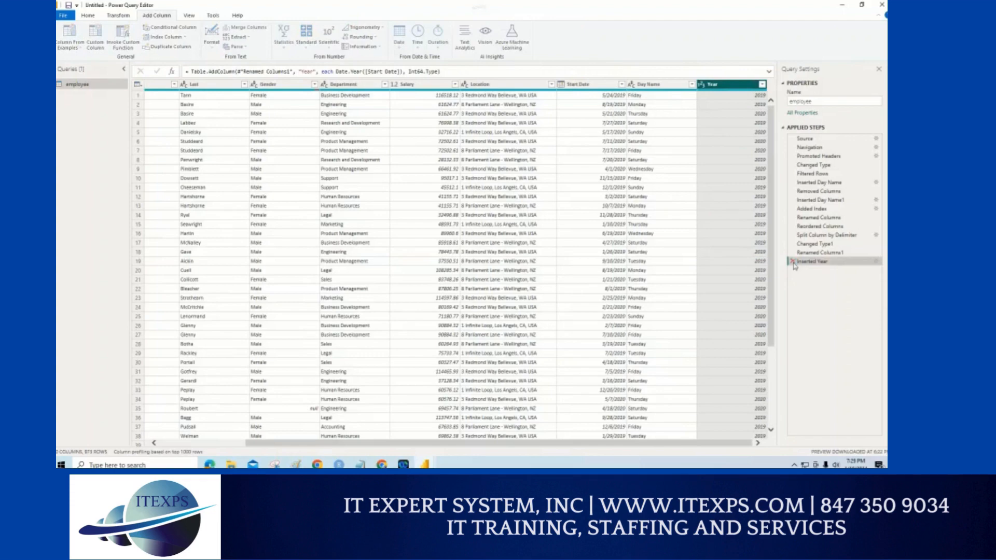
pyautogui.click(792, 262)
# Add a column from examples based on the selected Start Date column, using the suggested sample 2019 (Year from Start Date).
pyautogui.click(676, 87)
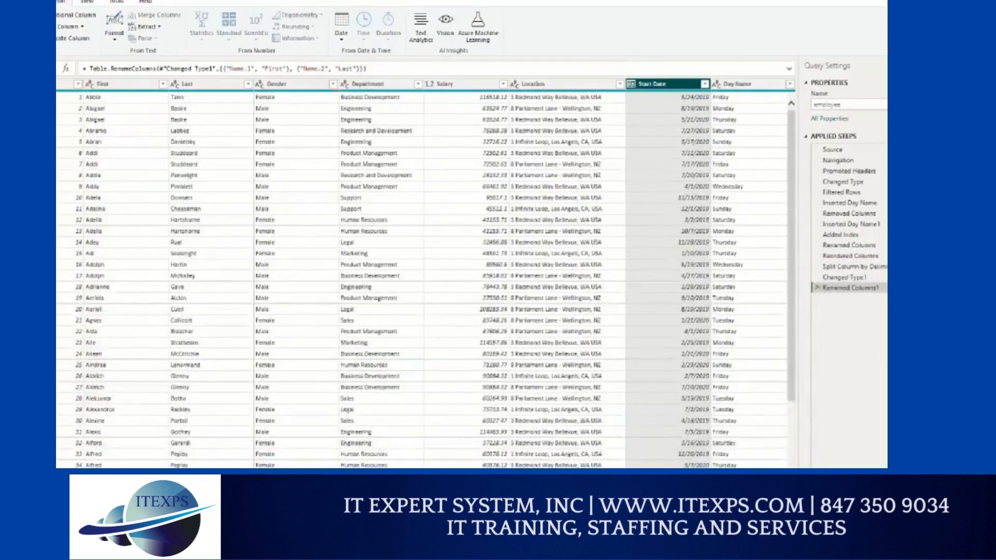
pyautogui.moveTo(660, 75)
pyautogui.mouseDown()
pyautogui.moveTo(686, 87)
pyautogui.moveTo(653, 76)
pyautogui.mouseUp()
pyautogui.moveTo(85, 45); pyautogui.dragTo(77, 48)
pyautogui.click(78, 47)
pyautogui.click(81, 67)
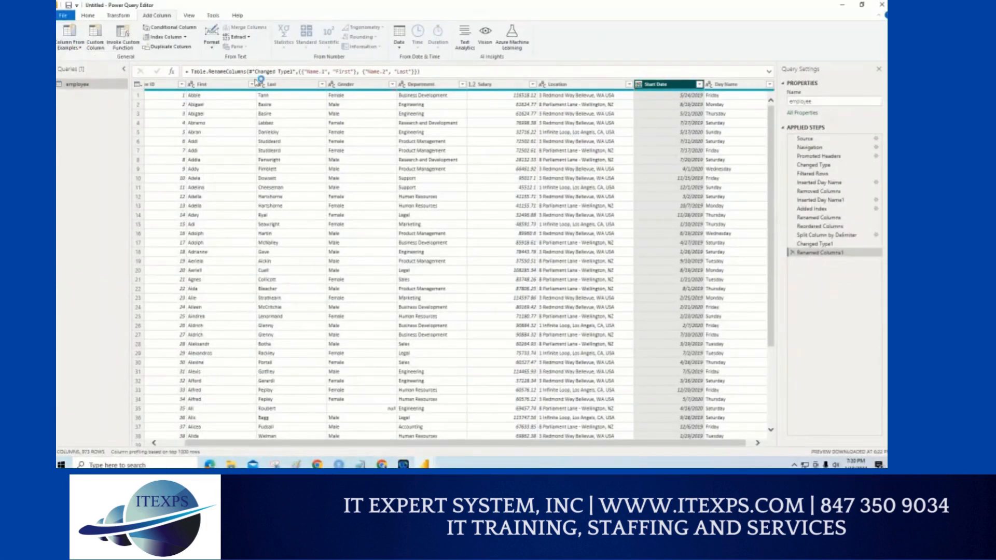
pyautogui.doubleClick(685, 125)
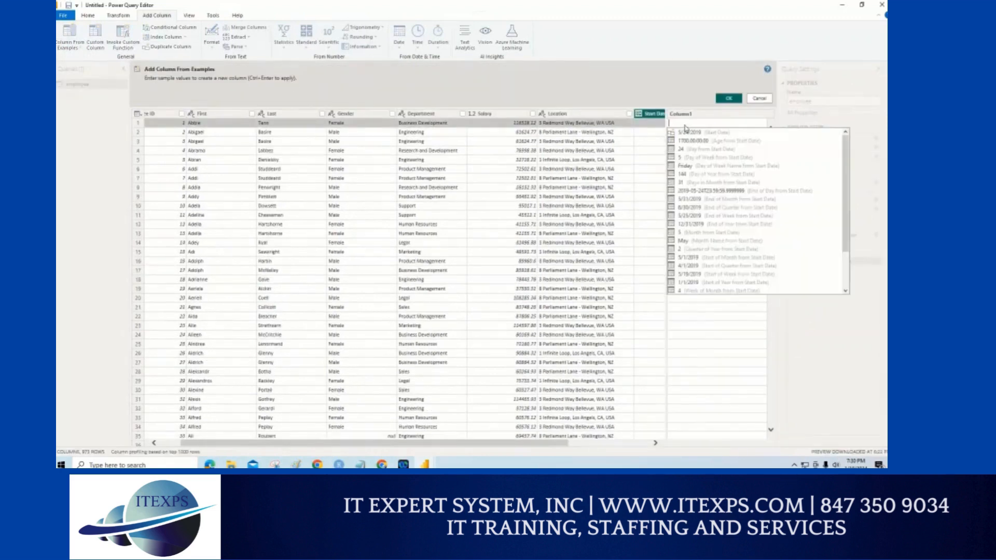
pyautogui.scroll(-2, 724, 228)
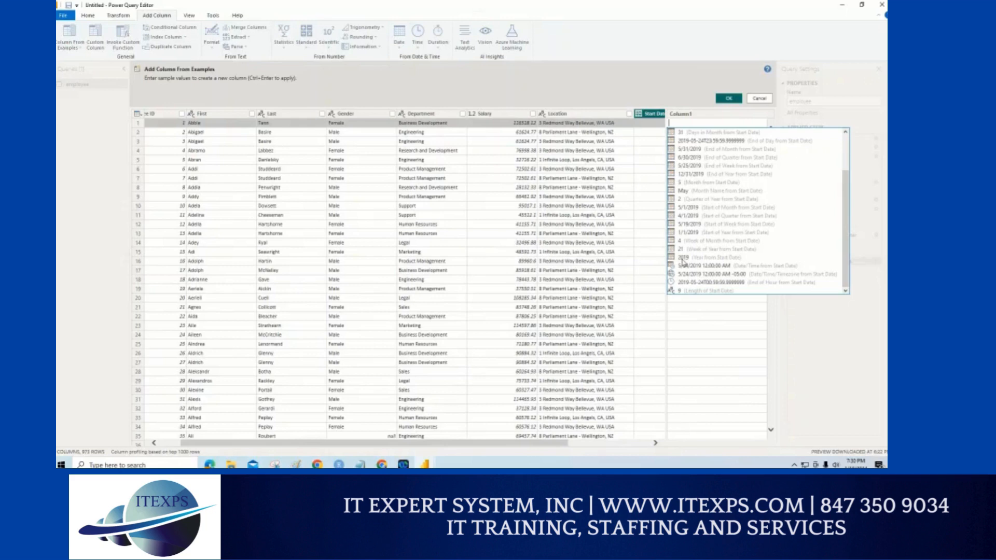
pyautogui.click(684, 257)
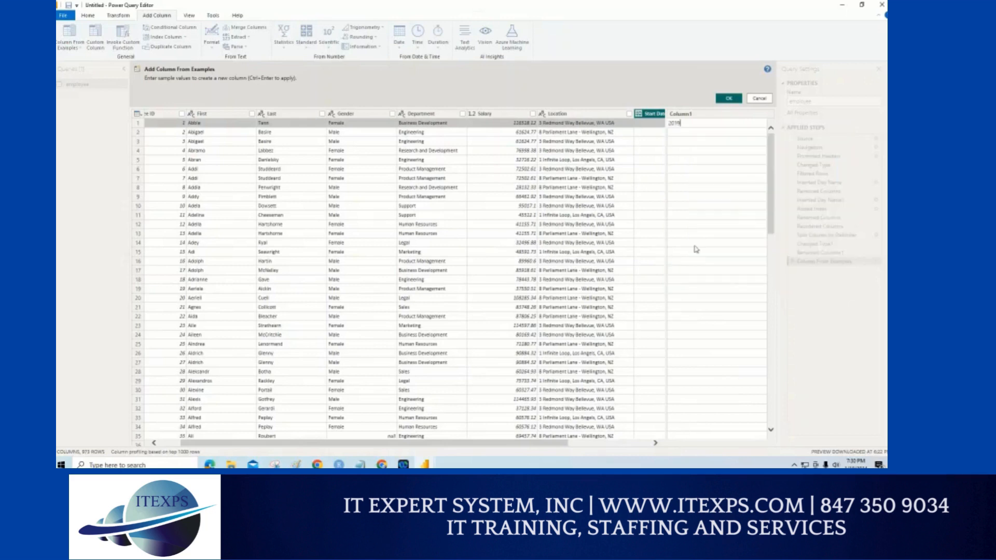
pyautogui.click(729, 100)
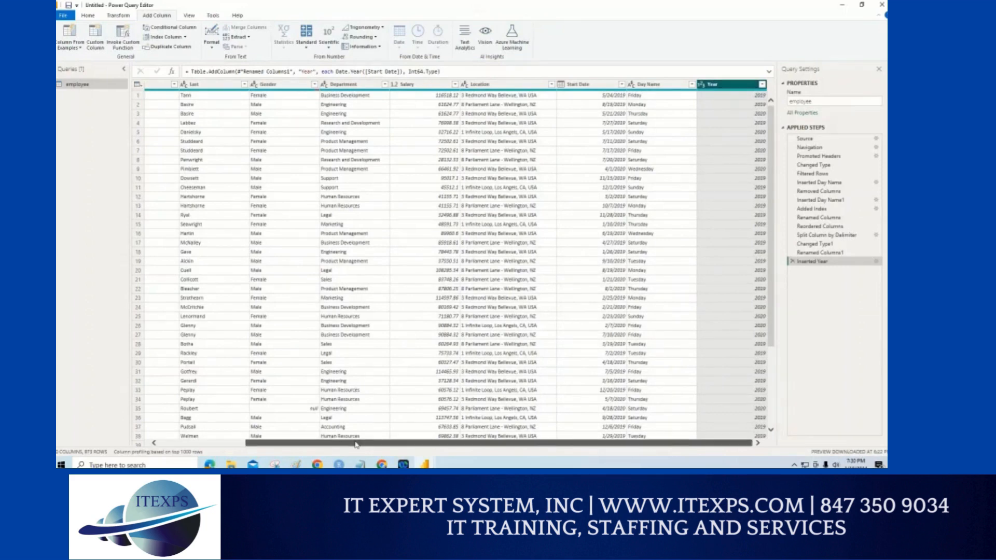
# Show the Remove Rows options, underline Top Rows, Bottom Rows and Duplicates in red, sketch row ranges on the table, and clear the drawing.
pyautogui.moveTo(356, 444); pyautogui.dragTo(269, 444)
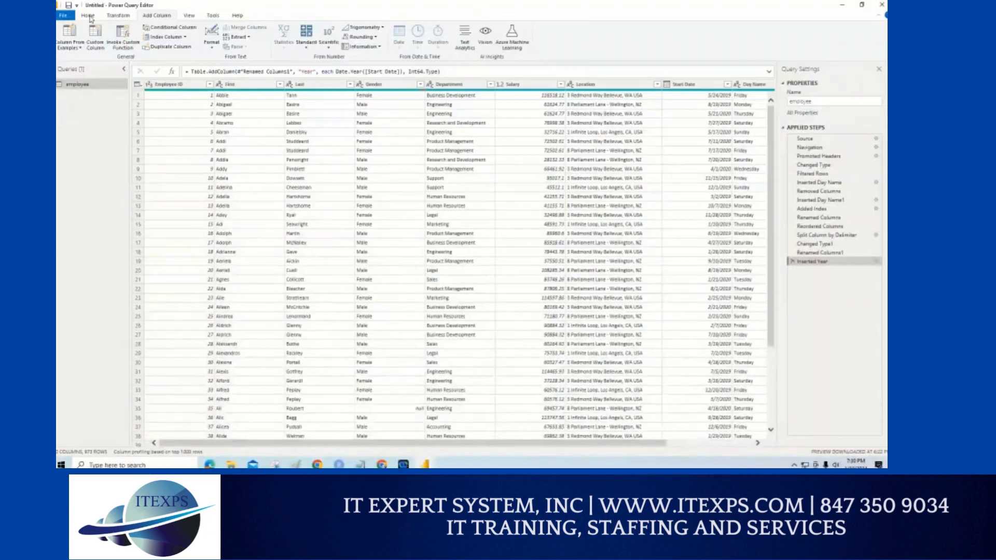
pyautogui.click(120, 31)
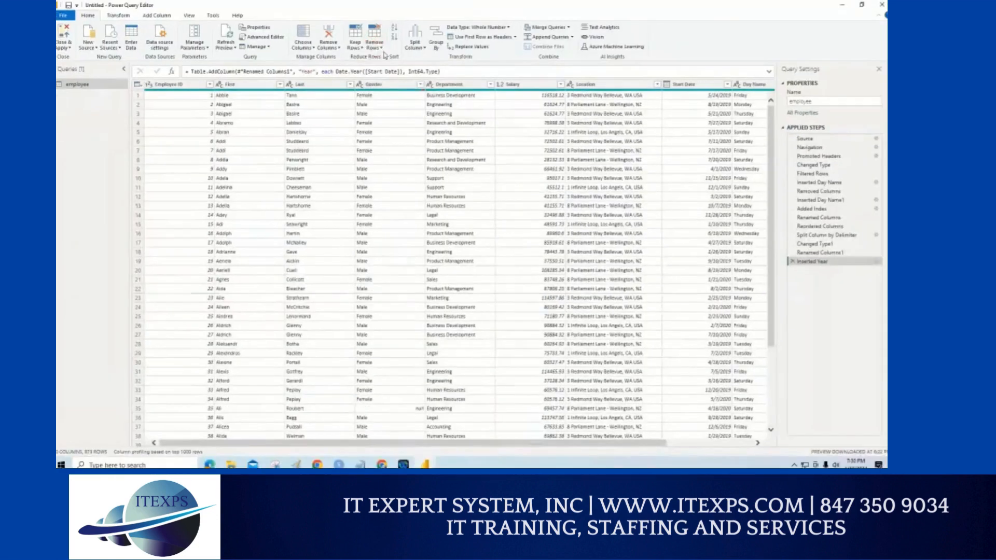
pyautogui.click(425, 50)
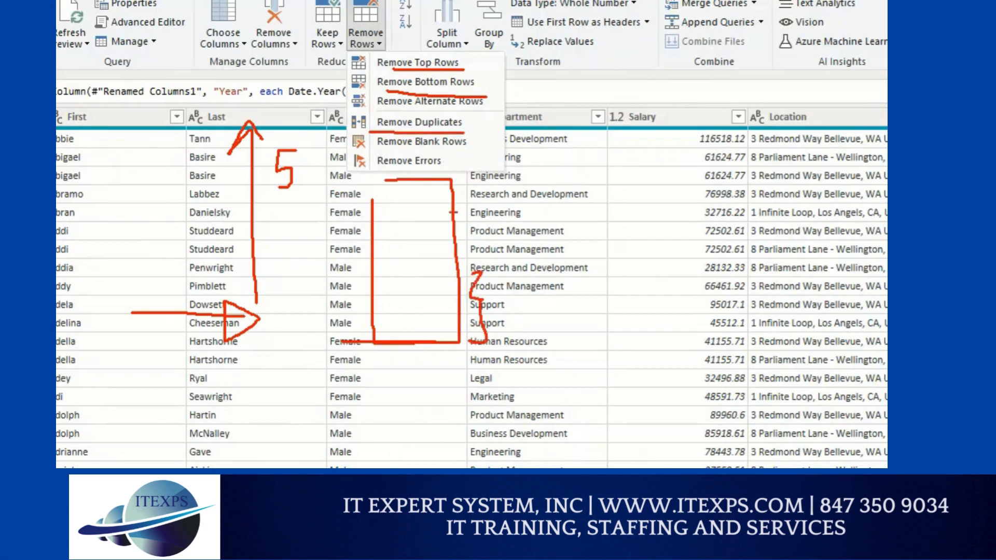
pyautogui.press('Escape')
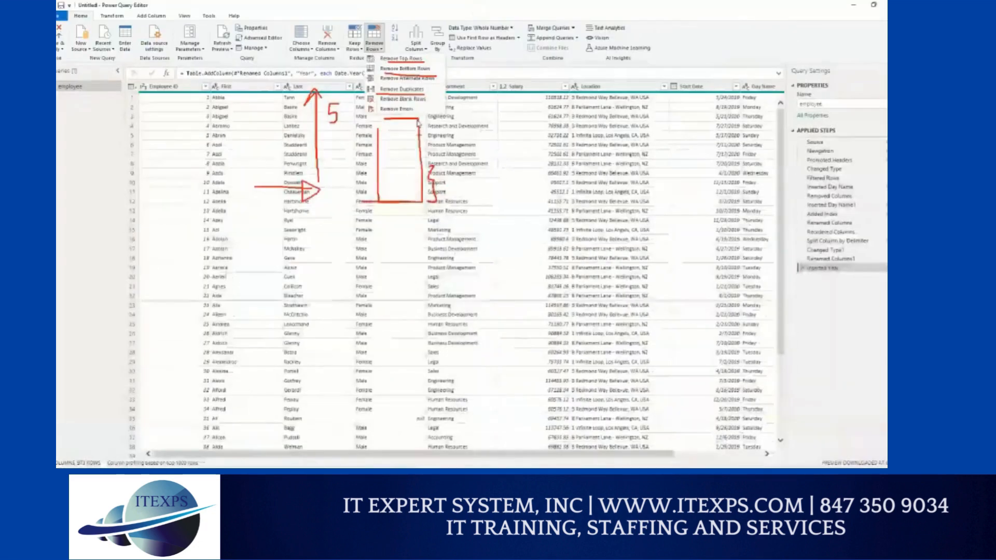
# Remove duplicate rows based on the Year column and delete the resulting applied step.
pyautogui.click(383, 50)
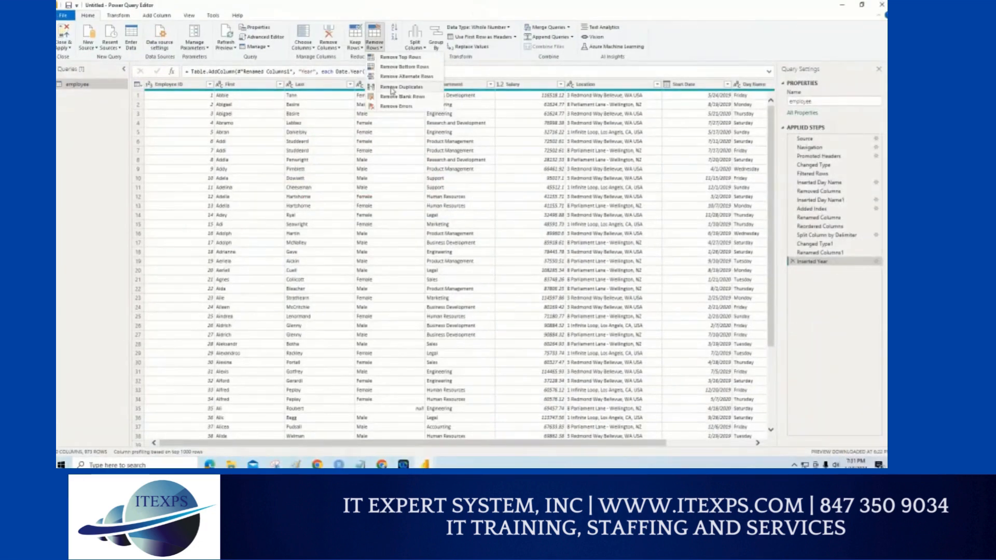
pyautogui.click(391, 89)
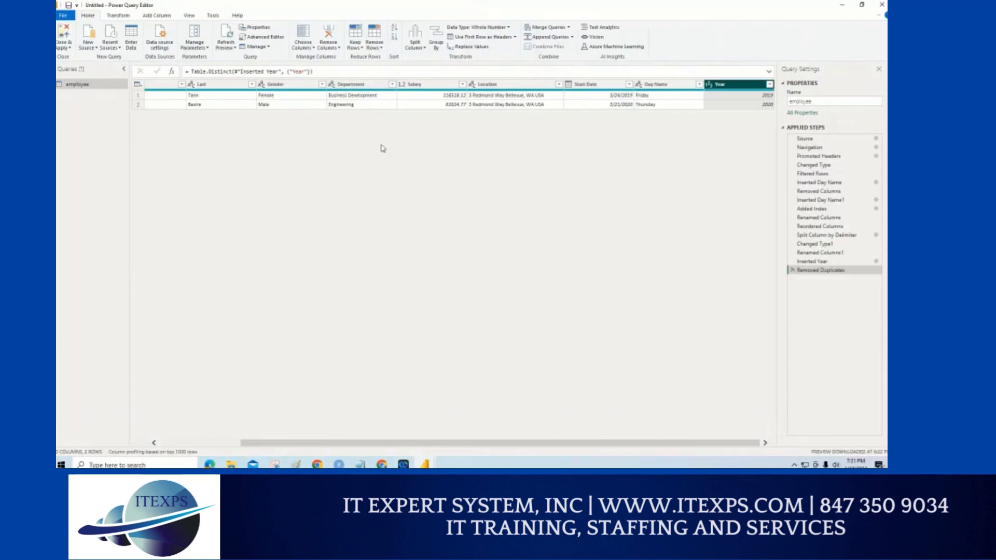
pyautogui.click(792, 269)
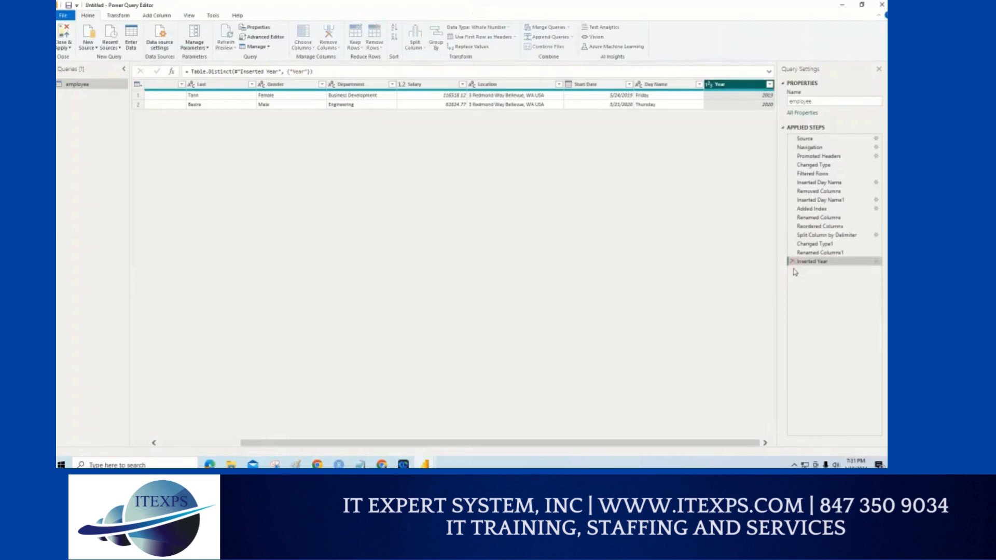
pyautogui.click(358, 141)
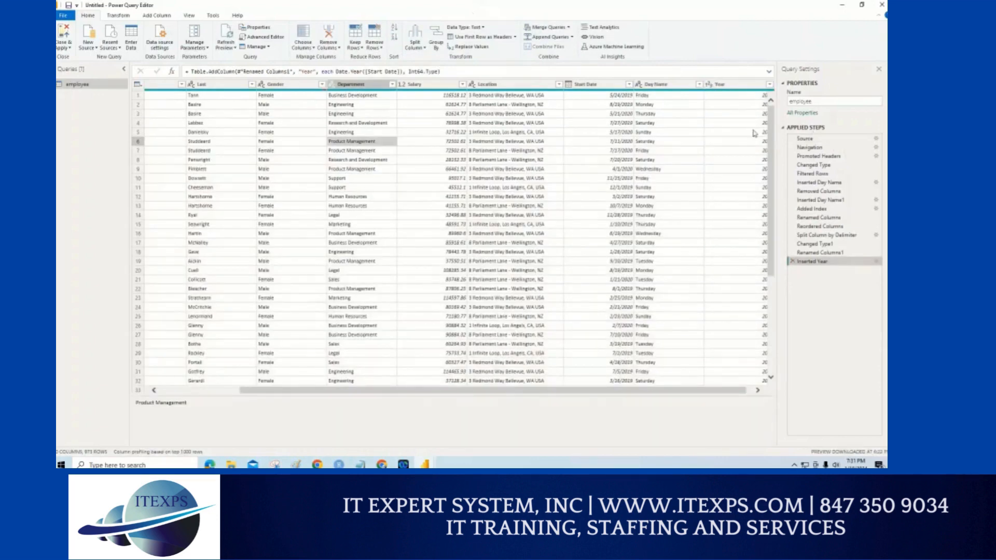
# Outline the Inserted Year step's delete mark in red, mark the First column and its repeated names, and clear the drawing.
pyautogui.moveTo(646, 390); pyautogui.dragTo(653, 390)
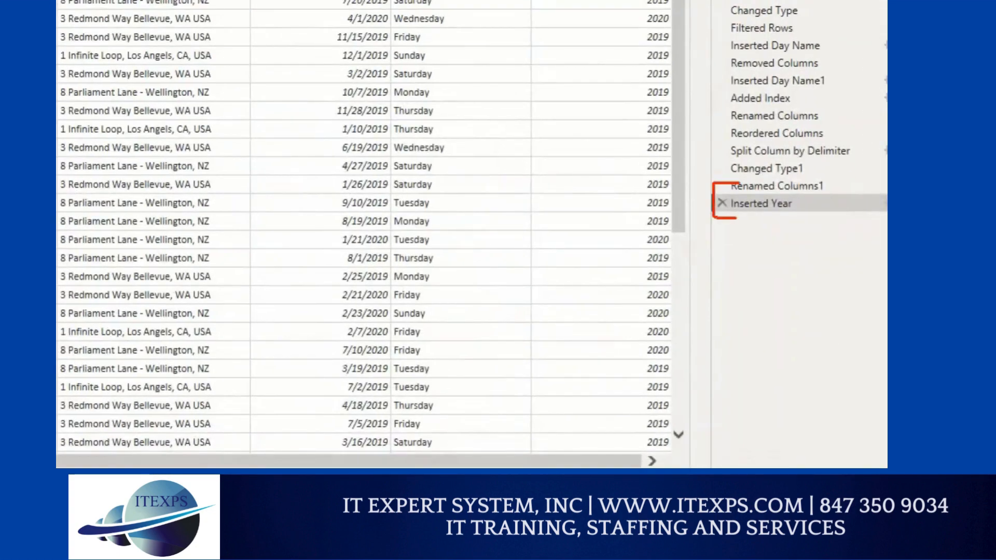
pyautogui.moveTo(736, 218)
pyautogui.mouseDown()
pyautogui.moveTo(703, 188)
pyautogui.moveTo(706, 221)
pyautogui.moveTo(738, 222)
pyautogui.mouseUp()
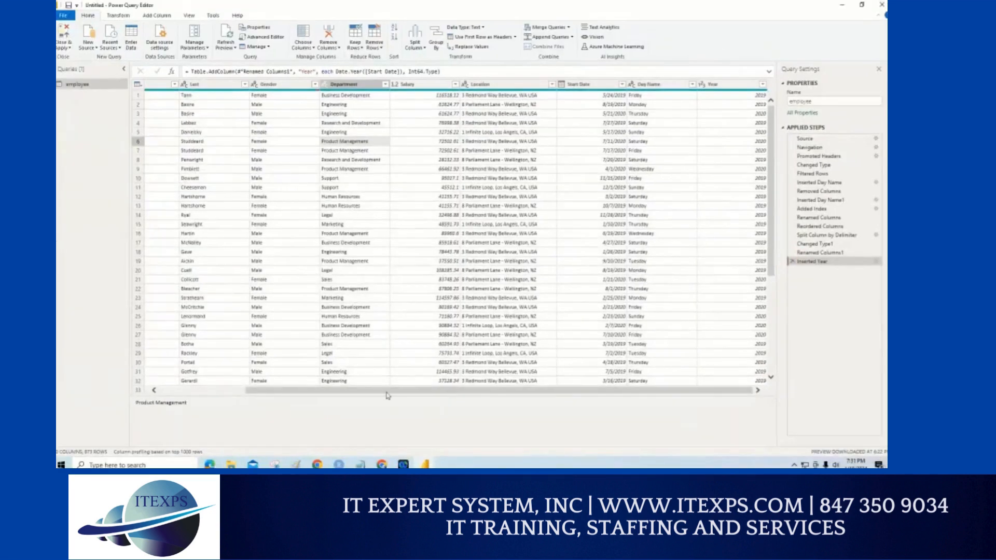
pyautogui.moveTo(388, 395); pyautogui.dragTo(240, 396)
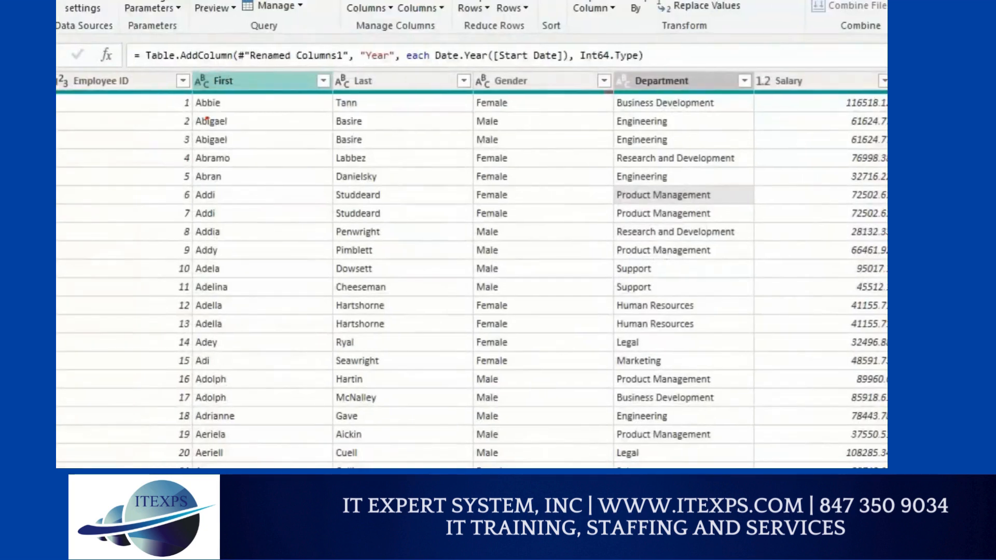
pyautogui.moveTo(222, 103)
pyautogui.mouseDown()
pyautogui.moveTo(270, 104)
pyautogui.moveTo(305, 118)
pyautogui.mouseUp()
pyautogui.moveTo(216, 188)
pyautogui.mouseDown()
pyautogui.moveTo(220, 223)
pyautogui.moveTo(192, 220)
pyautogui.moveTo(215, 188)
pyautogui.mouseUp()
pyautogui.moveTo(214, 46); pyautogui.dragTo(221, 88)
pyautogui.press('Escape')
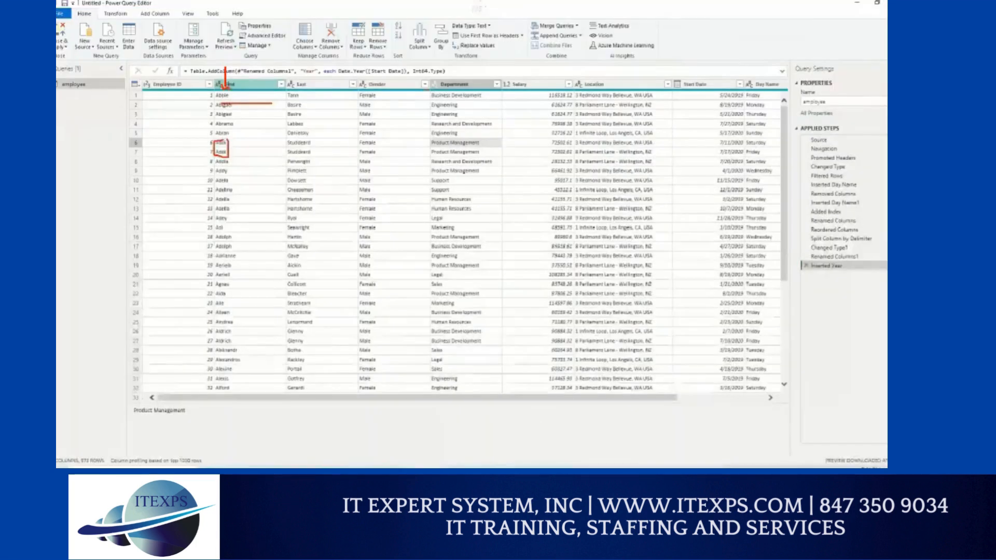
# Mark the table's column and row counts in red, clear the drawing, and remove duplicate rows based on the First column.
pyautogui.click(230, 86)
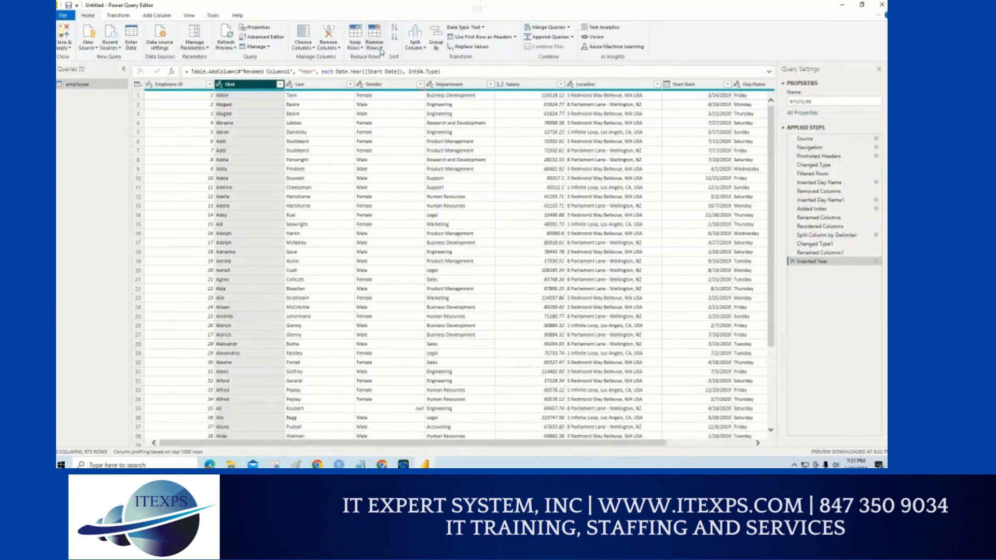
pyautogui.click(380, 48)
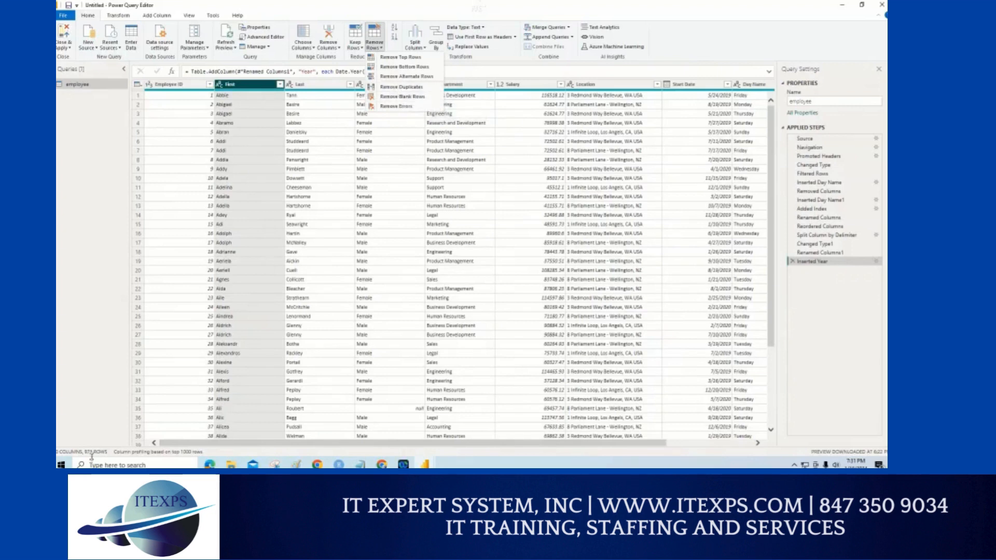
pyautogui.hotkey('ctrl', '1')
pyautogui.moveTo(75, 397)
pyautogui.mouseDown()
pyautogui.moveTo(57, 413)
pyautogui.moveTo(152, 445)
pyautogui.mouseUp()
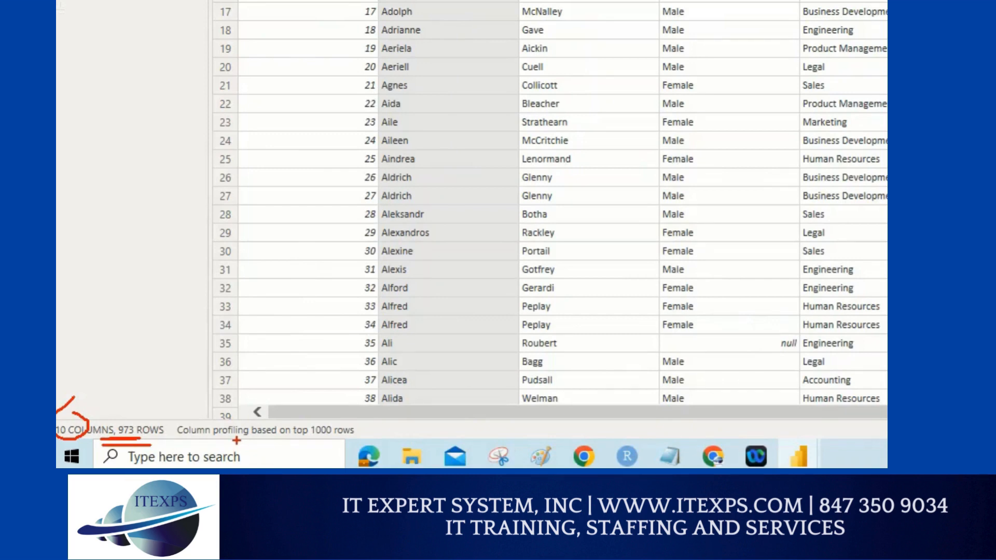
pyautogui.press('Escape')
pyautogui.click(374, 43)
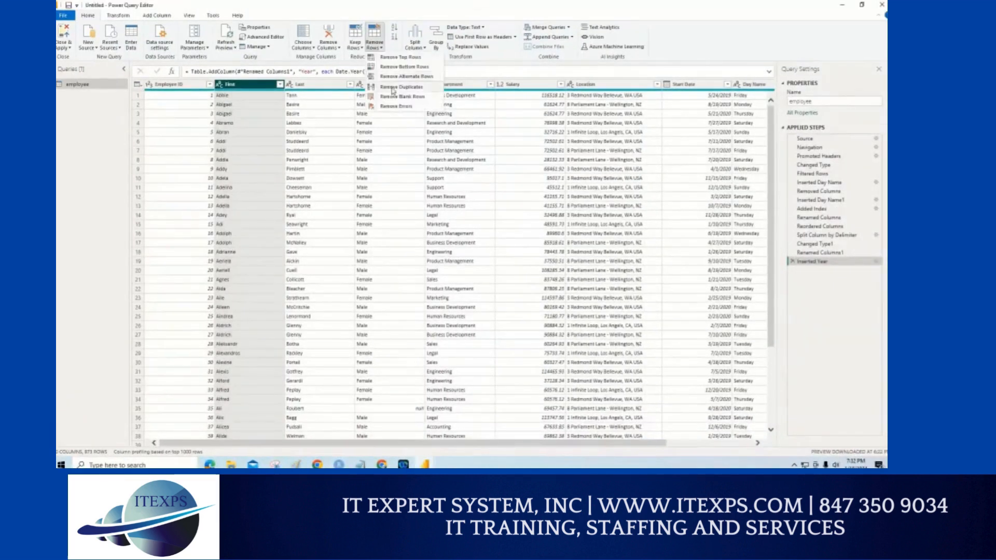
pyautogui.click(400, 87)
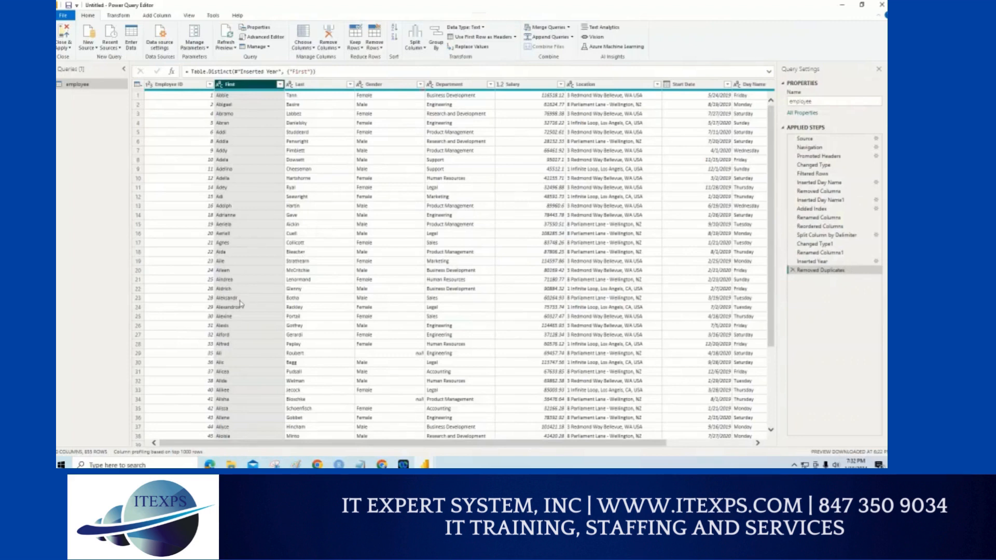
# Draw a red line beside the first seven Employee ID values, mark the gap in the numbering, and clear the drawing.
pyautogui.hotkey('ctrl', '1')
pyautogui.click(191, 106)
pyautogui.moveTo(210, 77); pyautogui.dragTo(212, 201)
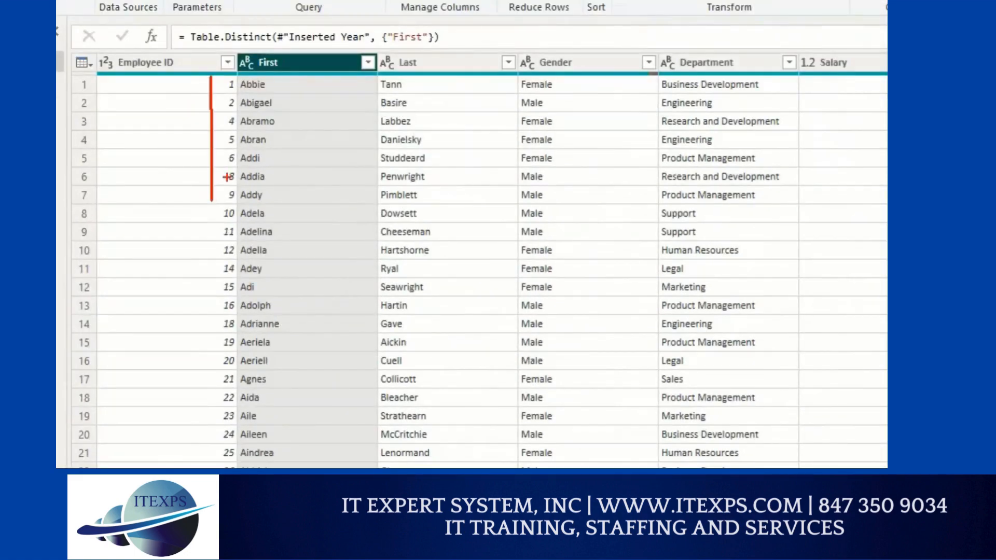
pyautogui.moveTo(235, 169); pyautogui.dragTo(223, 170)
pyautogui.press('Escape')
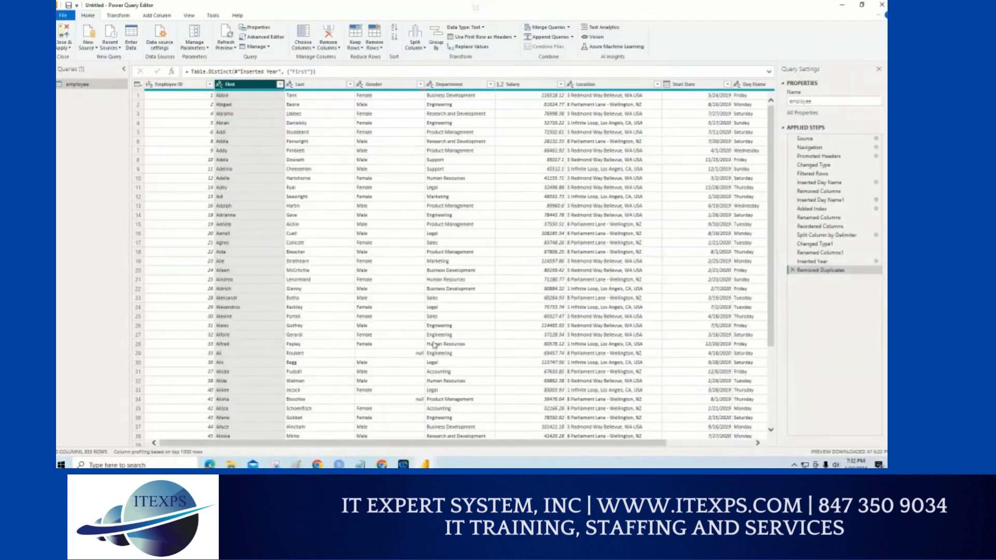
# Filter the null values out of the Gender column, keeping Female and Male.
pyautogui.hotkey('ctrl', '1')
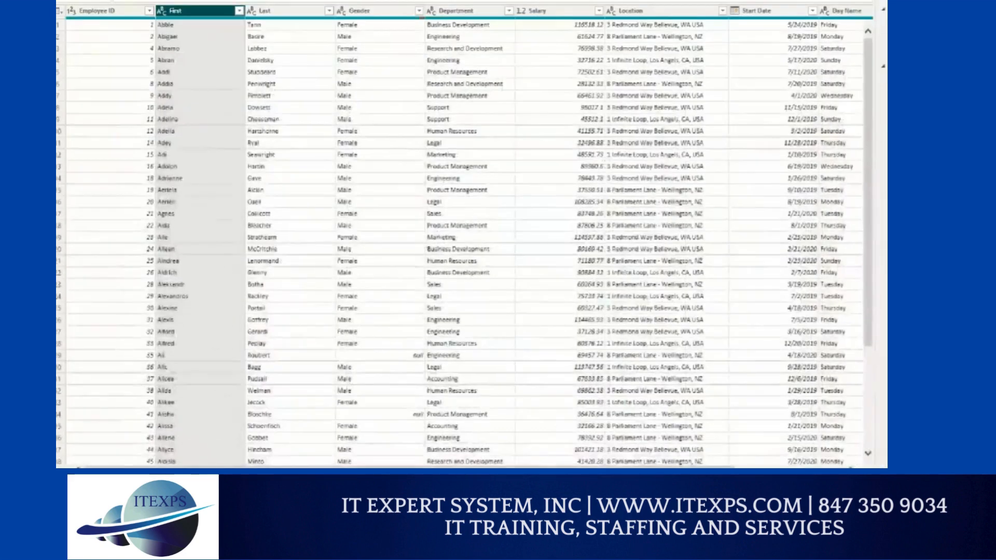
pyautogui.press('Escape')
pyautogui.click(419, 58)
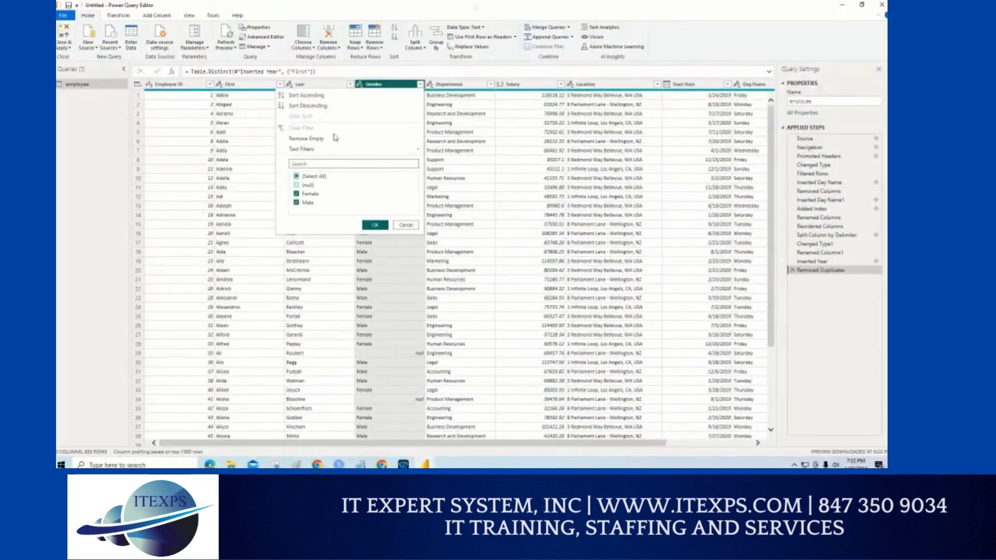
pyautogui.click(374, 226)
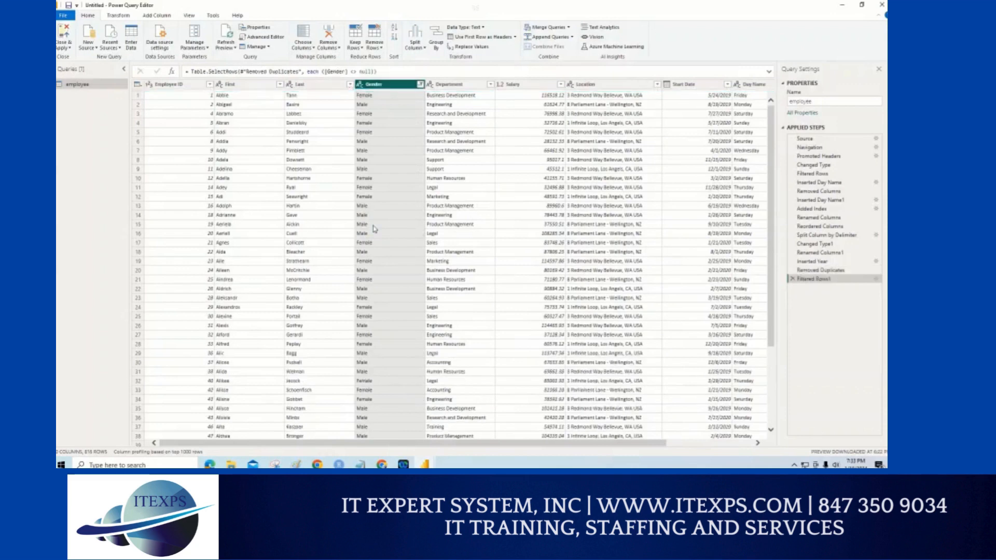
# Mark the Gender filter formula and its applied step in red, and review that step's filter settings without changing them.
pyautogui.moveTo(504, 445); pyautogui.dragTo(534, 467)
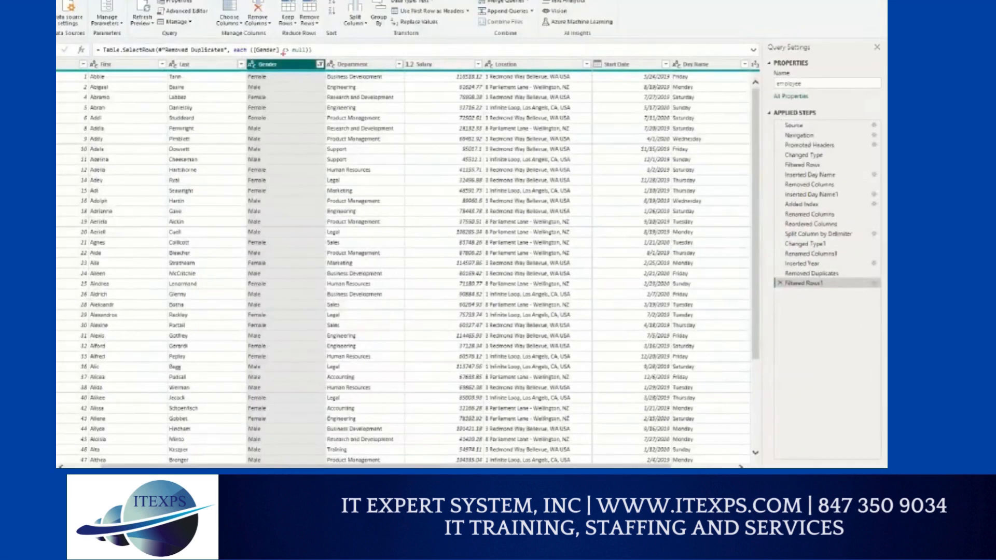
pyautogui.moveTo(278, 33); pyautogui.dragTo(278, 77)
pyautogui.moveTo(785, 289); pyautogui.dragTo(818, 289)
pyautogui.moveTo(821, 312); pyautogui.dragTo(814, 290)
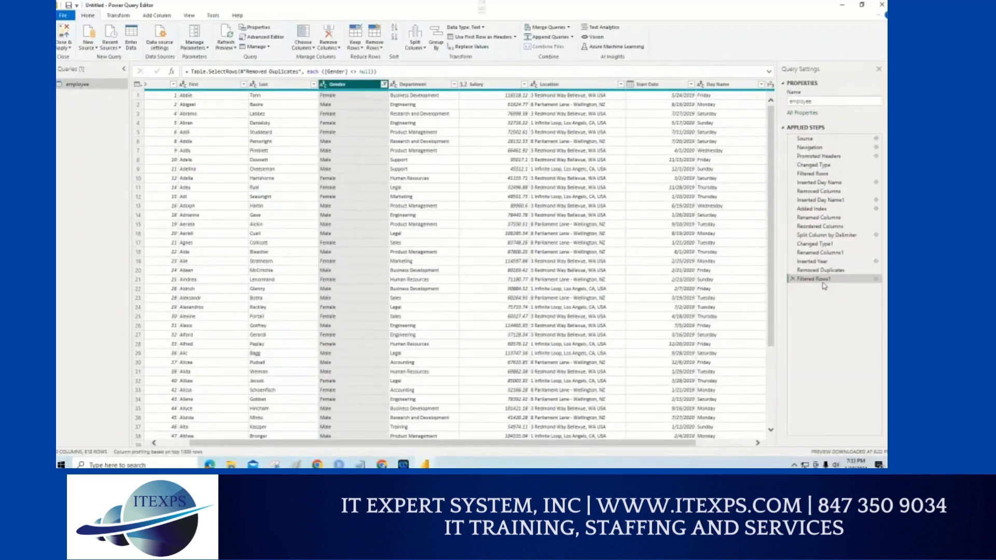
pyautogui.doubleClick(823, 283)
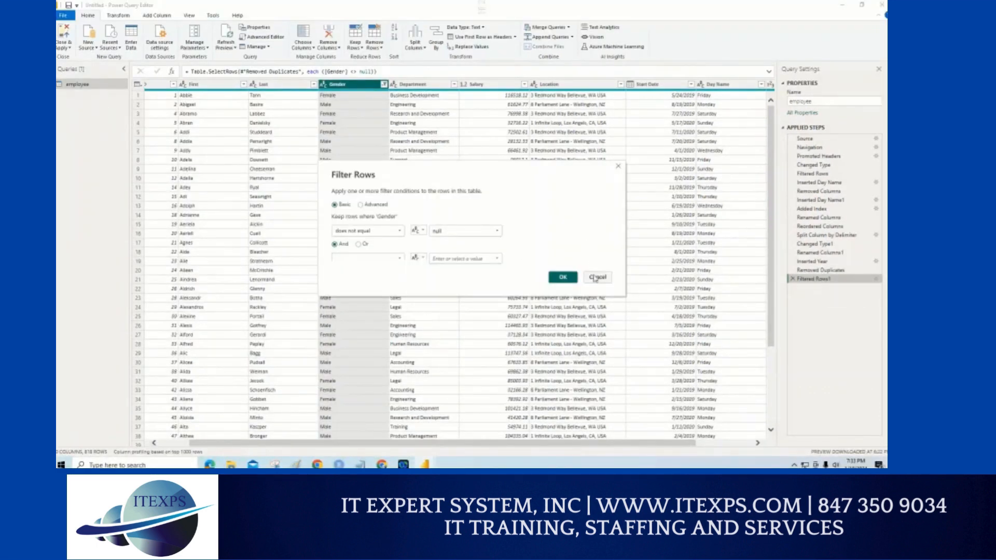
pyautogui.click(596, 278)
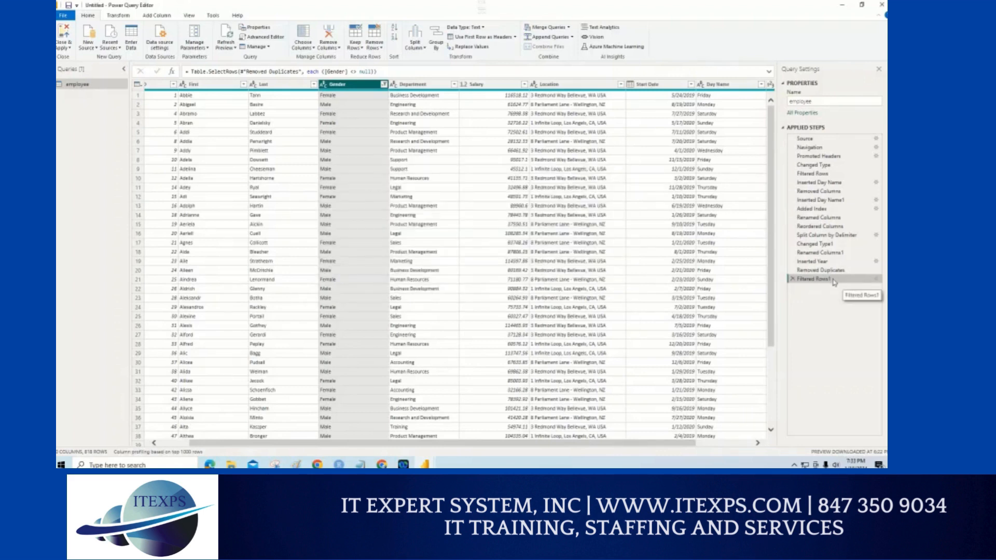
# Rename the last applied step to "Remove Null From Gender Column".
pyautogui.rightClick(834, 282)
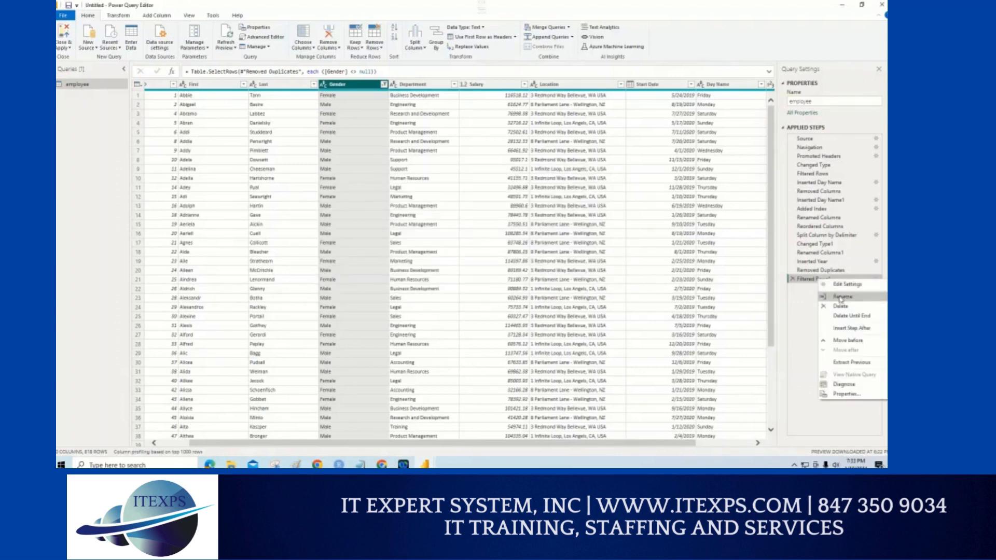
pyautogui.click(841, 297)
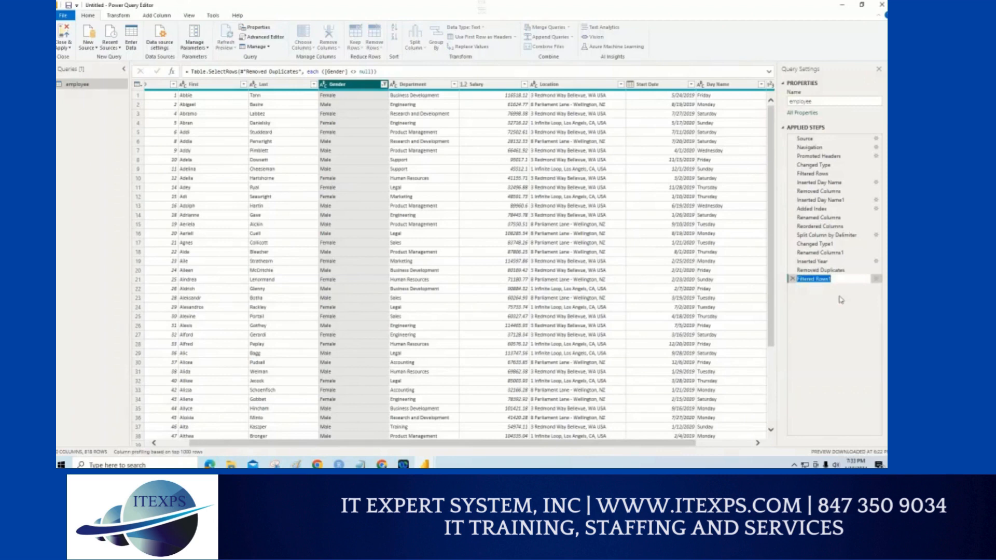
pyautogui.write('Remove Null ')
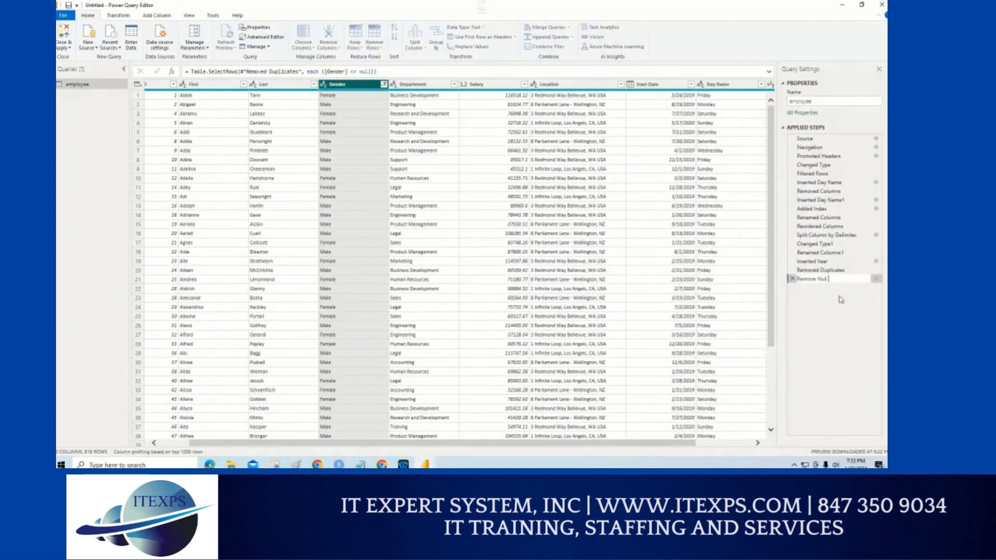
pyautogui.write('From Gender Column')
pyautogui.press('Return')
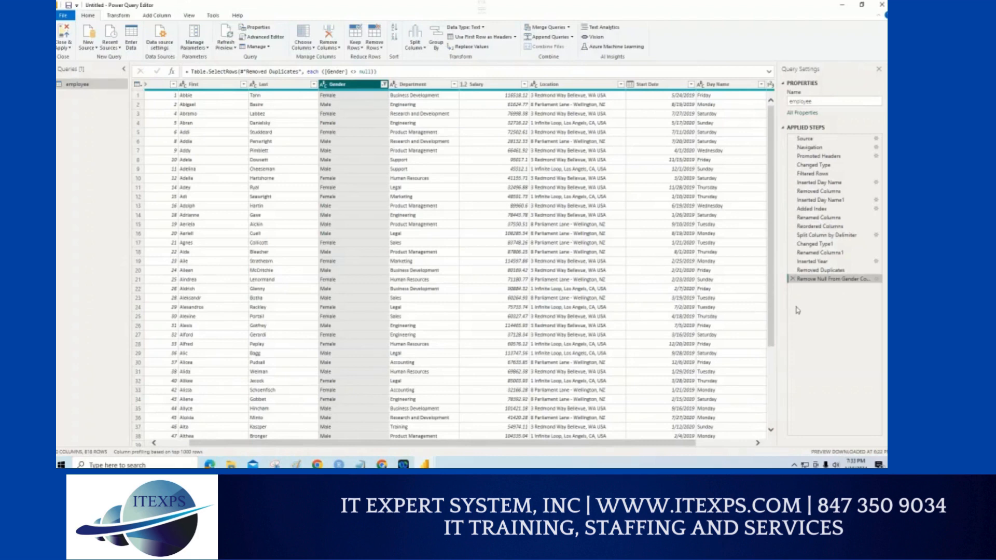
# Connect the renamed applied step to its formula in red, bracket the Gender values, and write and underline "M code" above.
pyautogui.rightClick(814, 281)
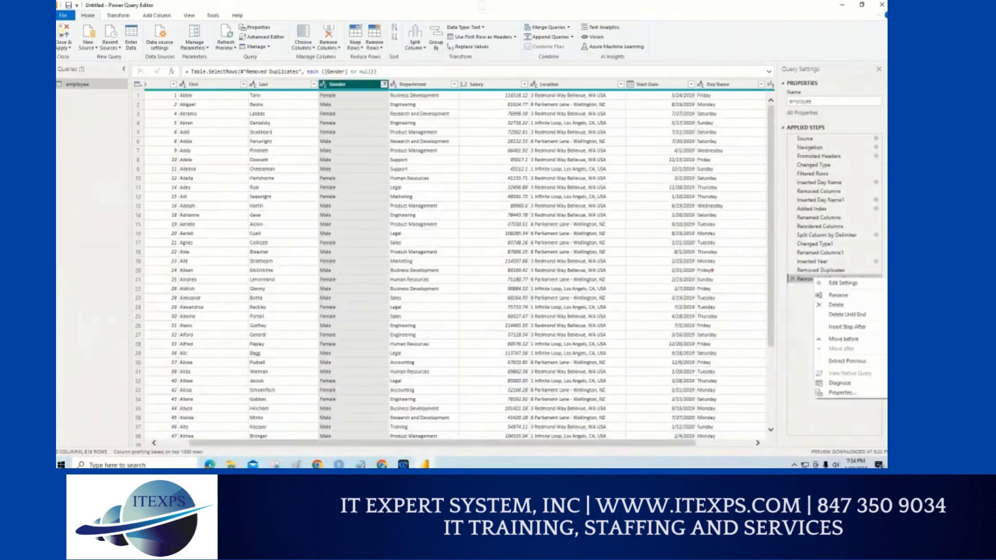
pyautogui.moveTo(799, 280)
pyautogui.mouseDown()
pyautogui.moveTo(388, 76)
pyautogui.moveTo(353, 179)
pyautogui.mouseUp()
pyautogui.moveTo(359, 58)
pyautogui.mouseDown()
pyautogui.moveTo(203, 61)
pyautogui.moveTo(180, 75)
pyautogui.moveTo(383, 81)
pyautogui.moveTo(311, 58)
pyautogui.mouseUp()
pyautogui.moveTo(415, 49)
pyautogui.mouseDown()
pyautogui.moveTo(414, 34)
pyautogui.moveTo(447, 43)
pyautogui.moveTo(537, 25)
pyautogui.moveTo(554, 32)
pyautogui.mouseUp()
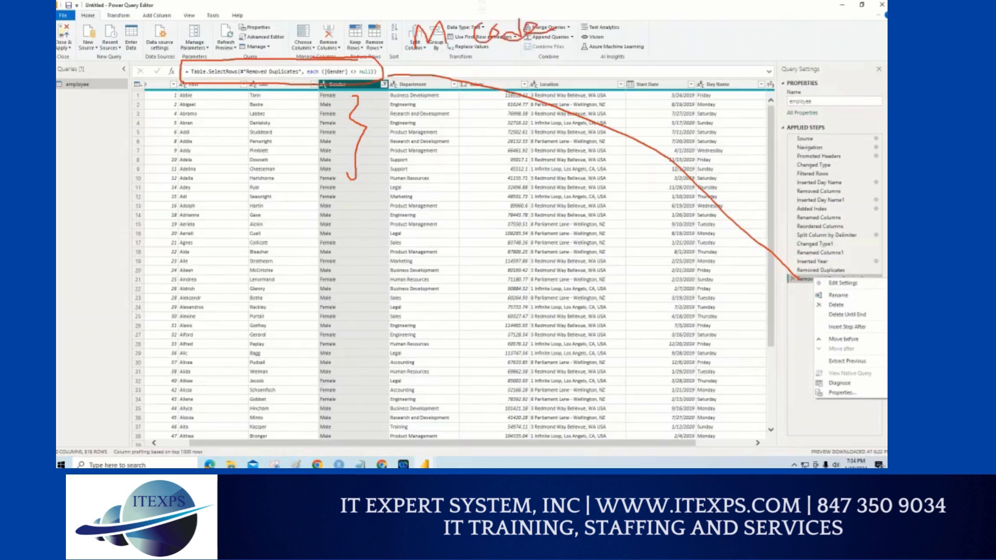
pyautogui.moveTo(457, 55)
pyautogui.mouseDown()
pyautogui.moveTo(598, 42)
pyautogui.moveTo(575, 55)
pyautogui.mouseUp()
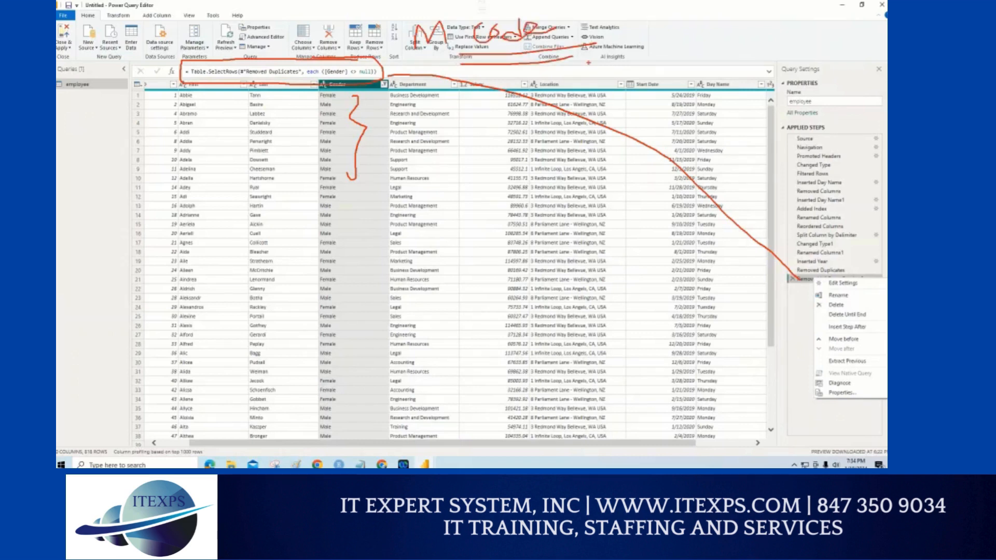
# Write "VBA" in red inside a box, cross it out, and clear the whole drawing.
pyautogui.moveTo(750, 23)
pyautogui.mouseDown()
pyautogui.moveTo(758, 77)
pyautogui.moveTo(827, 36)
pyautogui.moveTo(774, 16)
pyautogui.moveTo(786, 23)
pyautogui.mouseUp()
pyautogui.moveTo(795, 24)
pyautogui.mouseDown()
pyautogui.moveTo(797, 43)
pyautogui.moveTo(823, 22)
pyautogui.moveTo(830, 38)
pyautogui.moveTo(819, 45)
pyautogui.mouseUp()
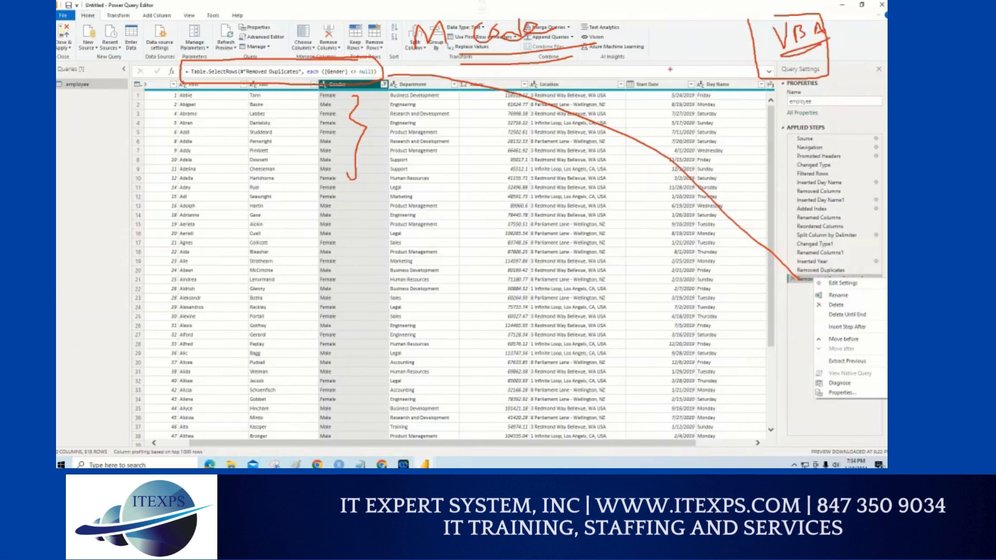
pyautogui.moveTo(751, 72); pyautogui.dragTo(818, 17)
pyautogui.moveTo(745, 19); pyautogui.dragTo(834, 63)
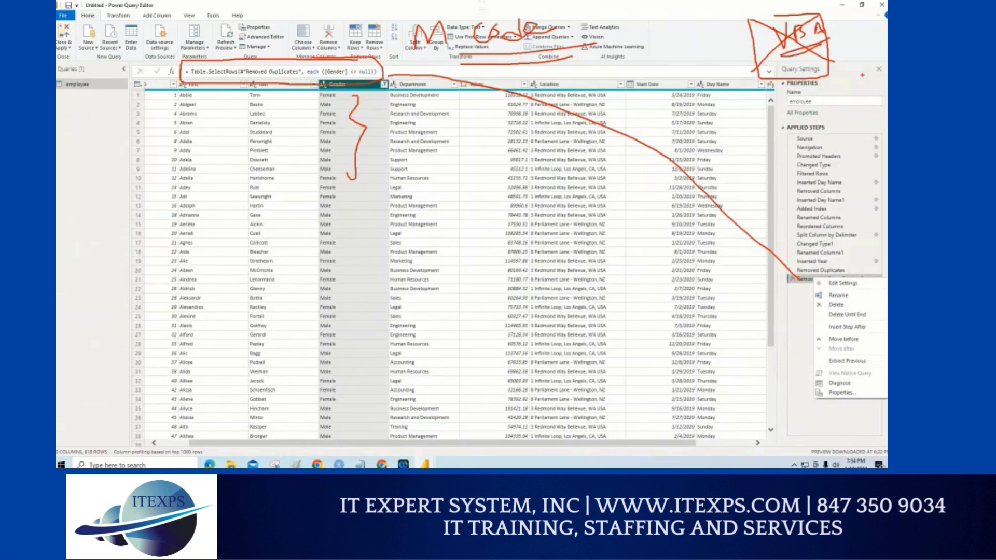
pyautogui.press('Escape')
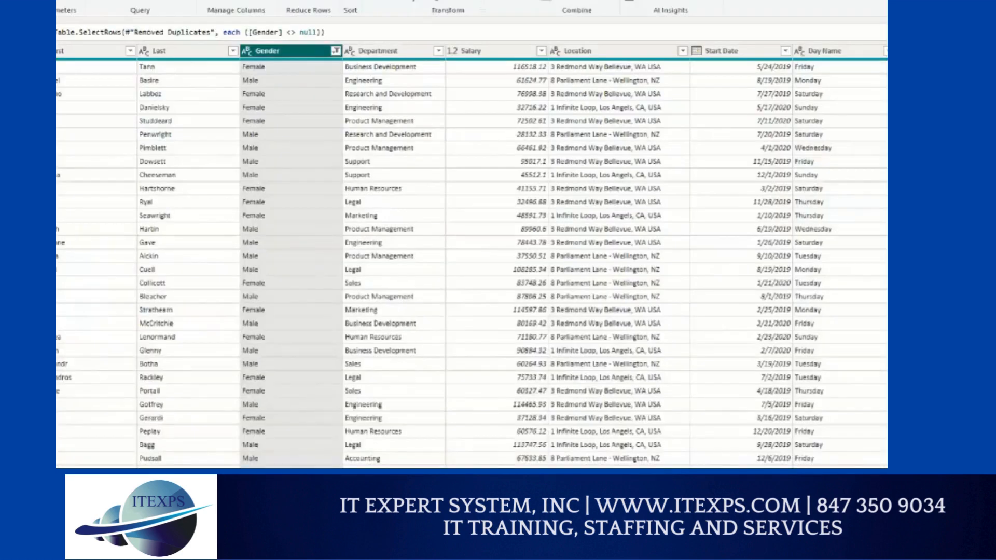
# Select the Salary column, mark the Custom Column, Invoke Custom Function and Column From Examples commands in red, and clear the drawing.
pyautogui.moveTo(502, 54); pyautogui.dragTo(507, 78)
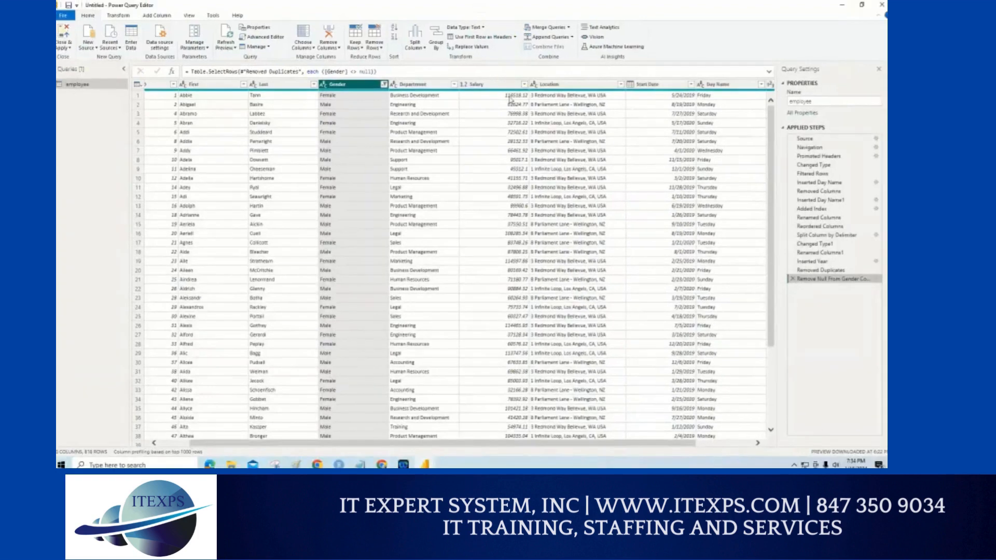
pyautogui.click(495, 85)
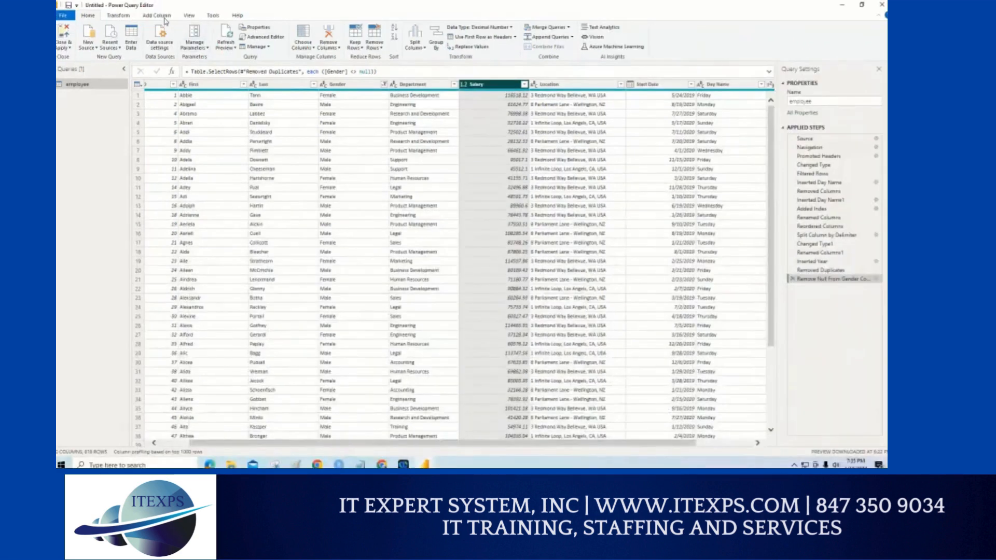
pyautogui.click(157, 15)
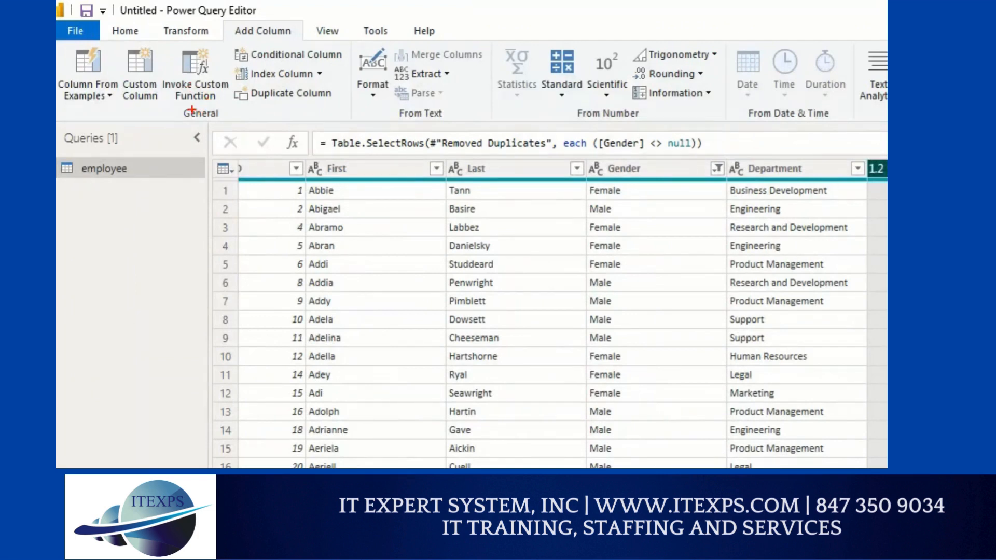
pyautogui.moveTo(143, 45)
pyautogui.mouseDown()
pyautogui.moveTo(115, 88)
pyautogui.moveTo(165, 102)
pyautogui.moveTo(149, 47)
pyautogui.mouseUp()
pyautogui.moveTo(207, 88)
pyautogui.mouseDown()
pyautogui.moveTo(212, 40)
pyautogui.moveTo(201, 37)
pyautogui.mouseUp()
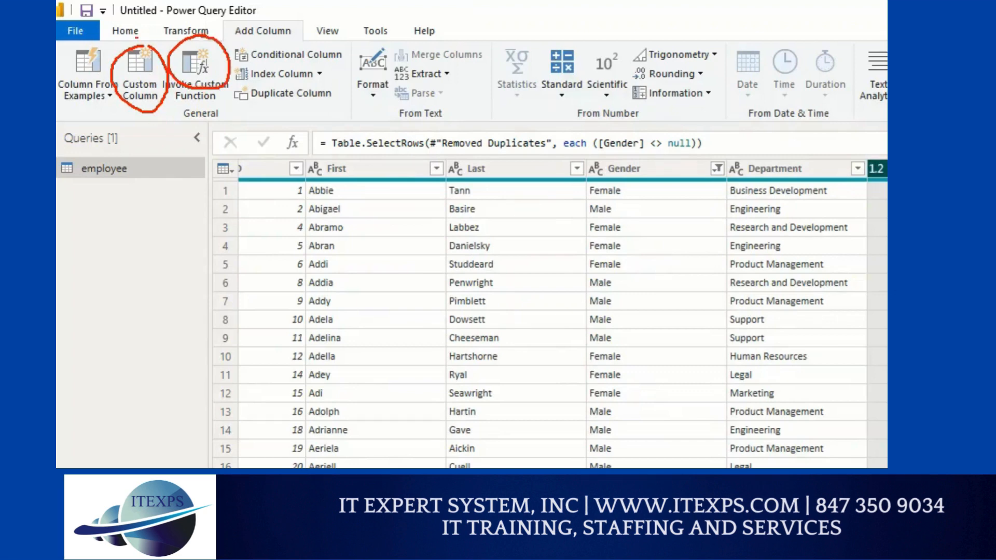
pyautogui.moveTo(72, 62); pyautogui.dragTo(102, 53)
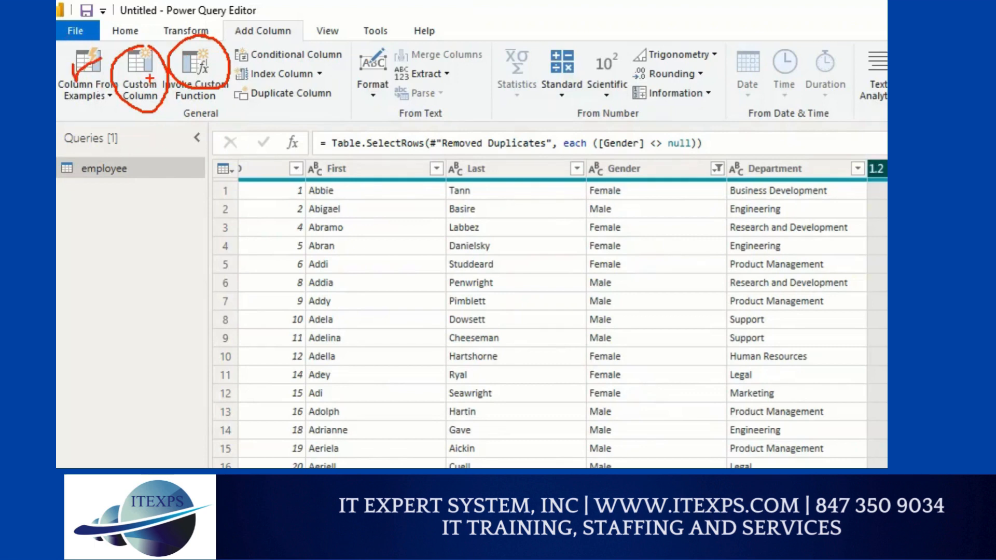
pyautogui.press('Escape')
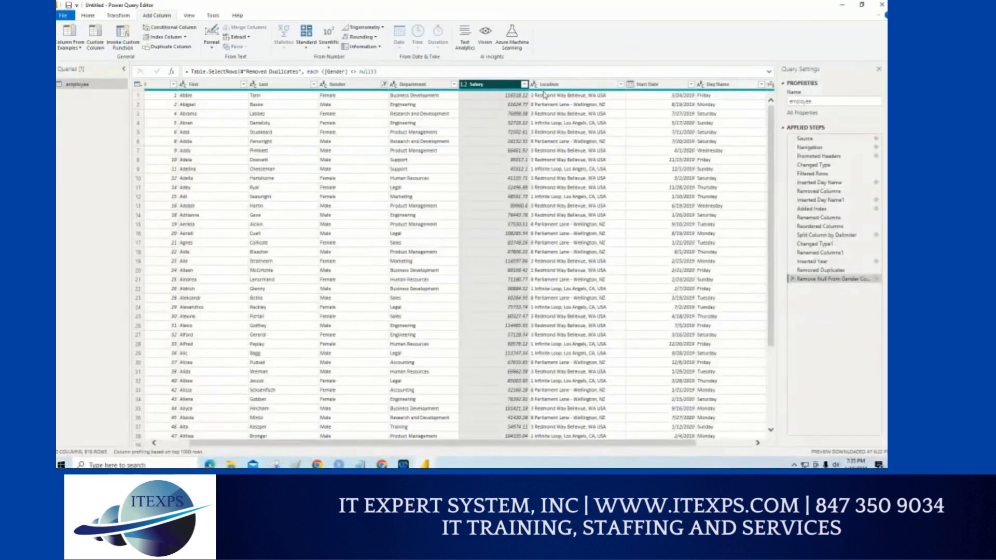
# Mark the Salary header and its values with a red arrow and brackets, box the Add Column heading, and clear the drawing.
pyautogui.hotkey('ctrl', '1')
pyautogui.scroll(-5, 490, 88)
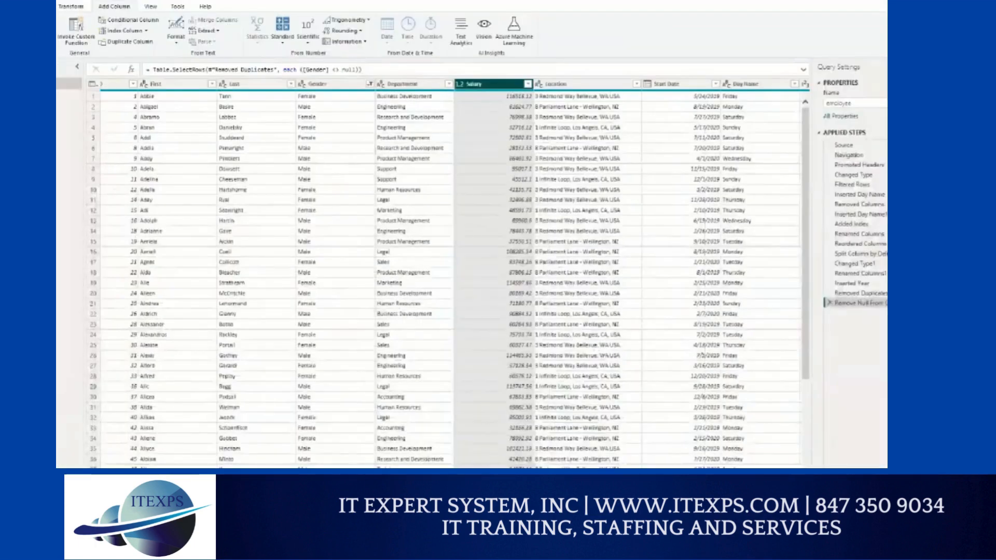
pyautogui.moveTo(507, 44); pyautogui.dragTo(507, 92)
pyautogui.moveTo(493, 78); pyautogui.dragTo(519, 363)
pyautogui.moveTo(530, 110); pyautogui.dragTo(544, 280)
pyautogui.moveTo(119, 23)
pyautogui.mouseDown()
pyautogui.moveTo(159, 23)
pyautogui.moveTo(156, 2)
pyautogui.moveTo(121, 26)
pyautogui.mouseUp()
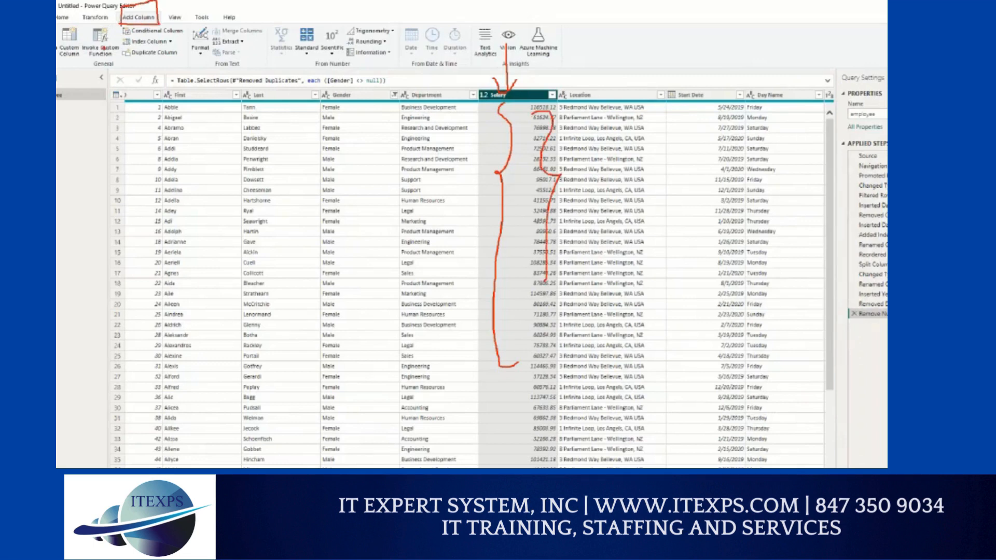
pyautogui.press('Escape')
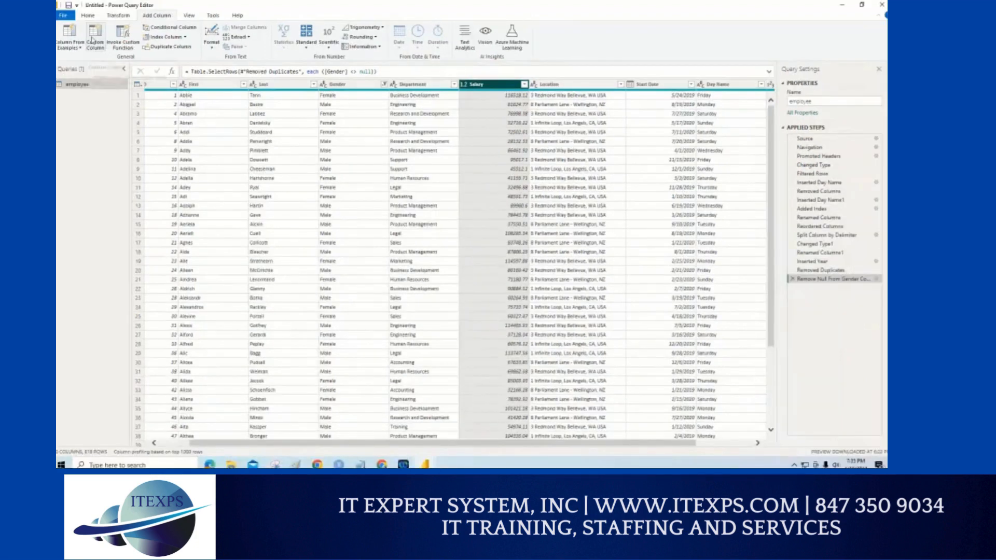
# Start a custom column and name it Bonus.
pyautogui.click(93, 41)
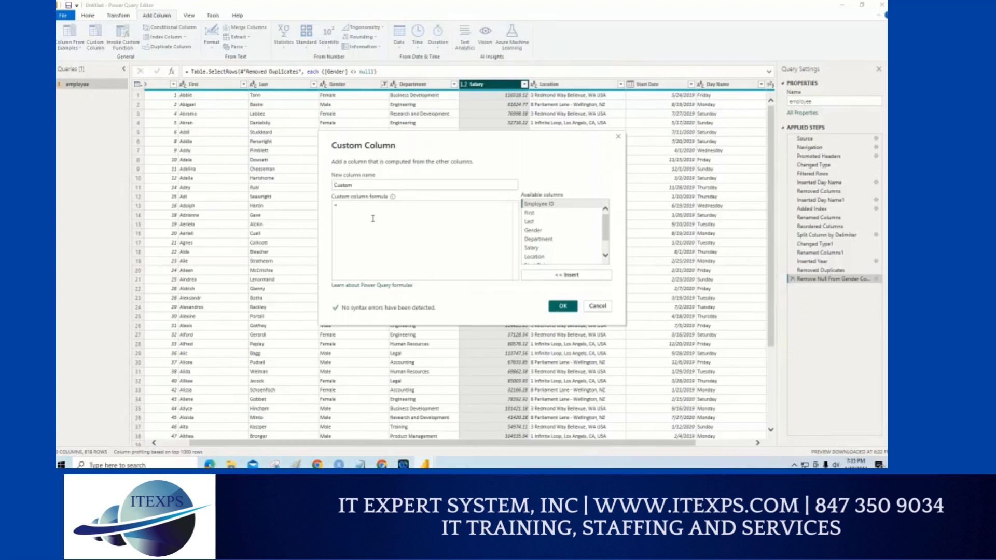
pyautogui.doubleClick(334, 186)
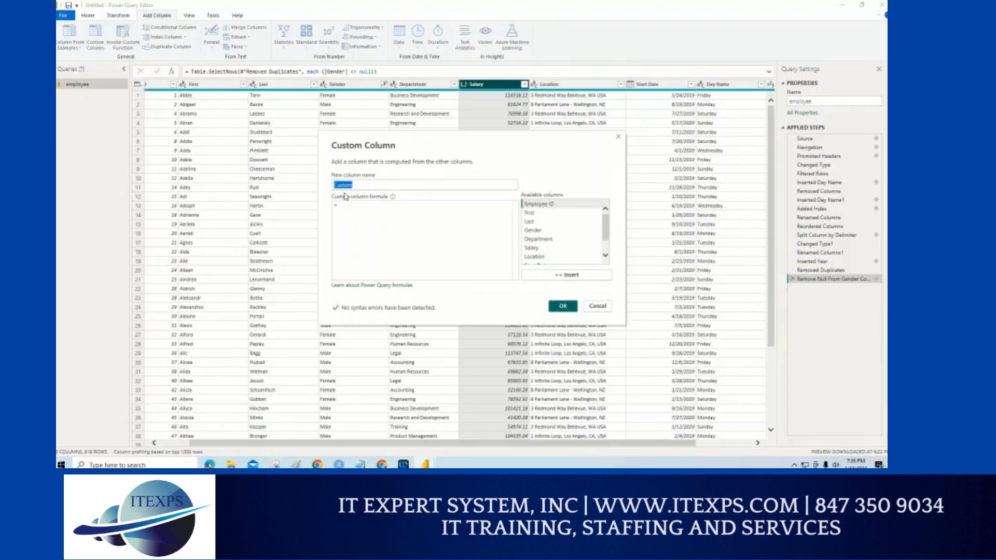
pyautogui.write('Bonus')
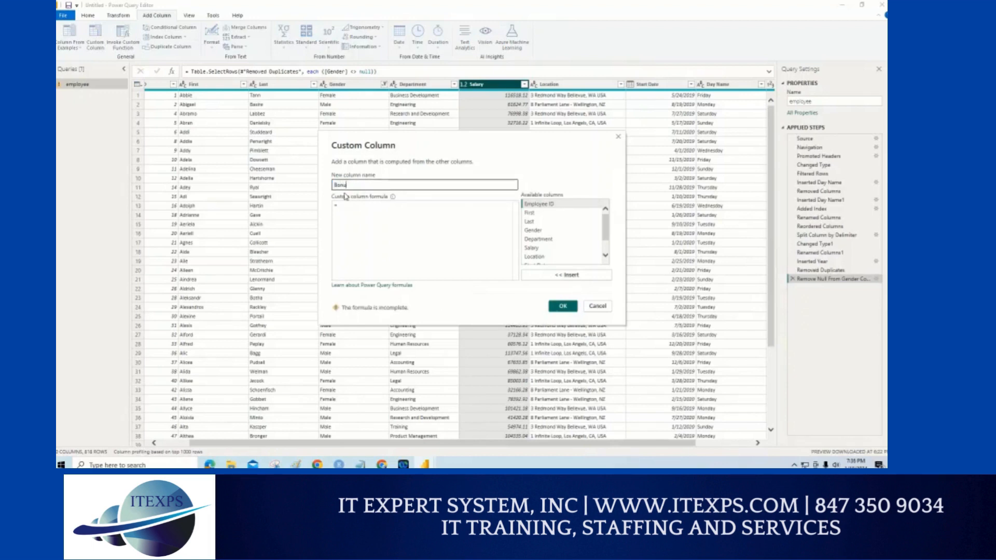
pyautogui.click(382, 209)
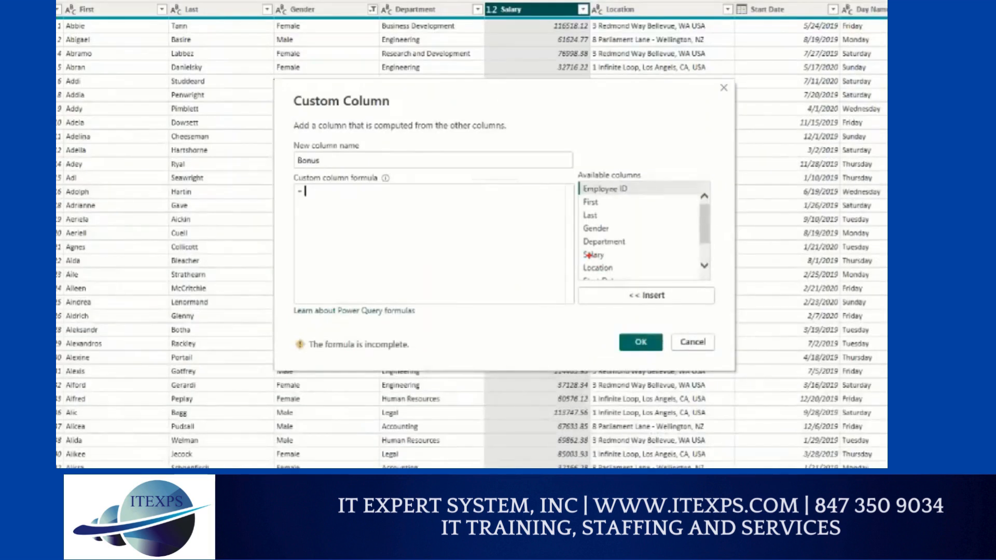
# Mark the available Salary column and the insert command in red, and insert Salary into the custom column formula.
pyautogui.moveTo(660, 254)
pyautogui.mouseDown()
pyautogui.moveTo(613, 265)
pyautogui.moveTo(605, 246)
pyautogui.moveTo(587, 245)
pyautogui.mouseUp()
pyautogui.moveTo(659, 298)
pyautogui.mouseDown()
pyautogui.moveTo(591, 299)
pyautogui.moveTo(611, 287)
pyautogui.moveTo(609, 309)
pyautogui.moveTo(618, 303)
pyautogui.mouseUp()
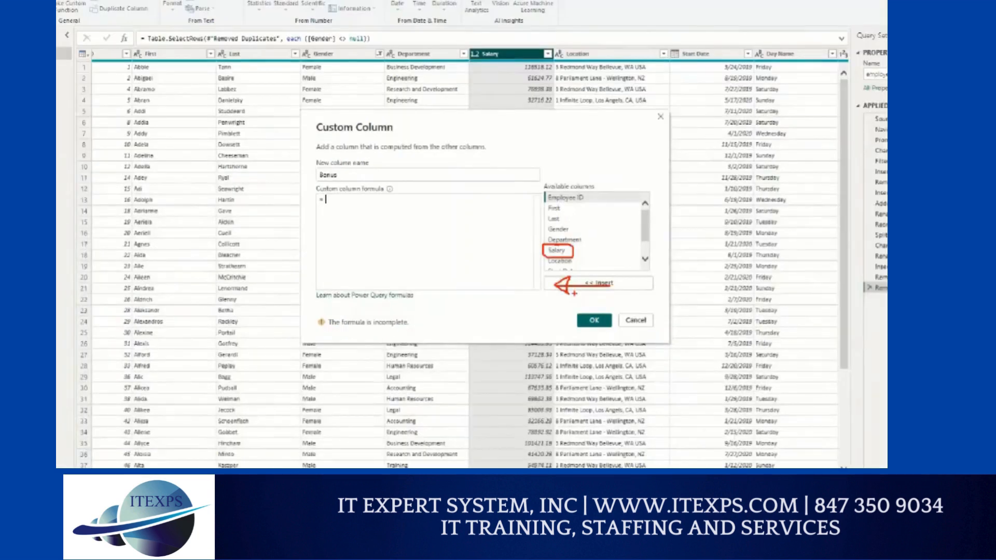
pyautogui.click(594, 255)
pyautogui.click(647, 295)
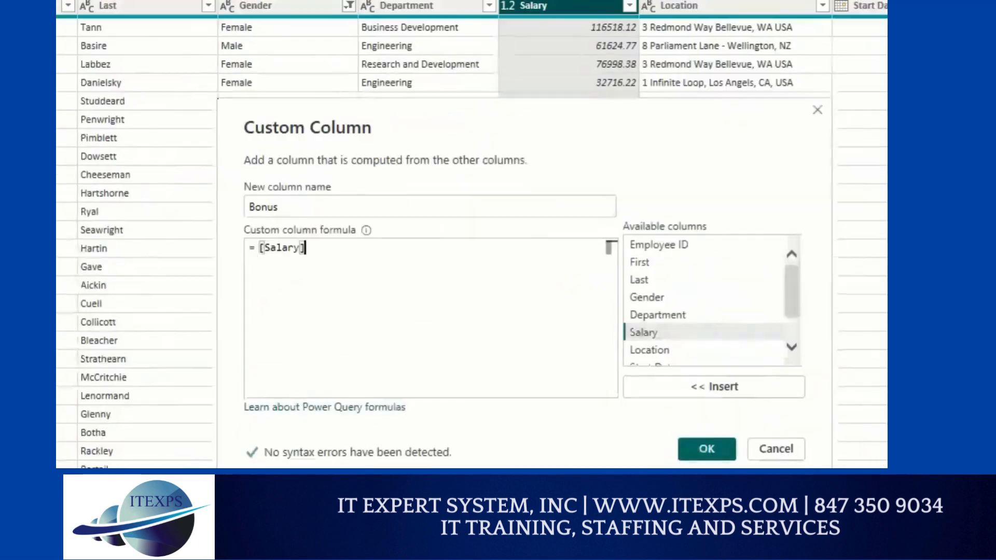
# Sketch the "* 0.1" multiplication in red beside the formula, clear the drawing, and complete the formula as [Salary] * 0.10.
pyautogui.moveTo(505, 95); pyautogui.dragTo(379, 196)
pyautogui.moveTo(332, 262)
pyautogui.mouseDown()
pyautogui.moveTo(322, 281)
pyautogui.moveTo(365, 266)
pyautogui.moveTo(353, 271)
pyautogui.moveTo(393, 280)
pyautogui.moveTo(402, 267)
pyautogui.mouseUp()
pyautogui.hotkey('ctrl', 'z')
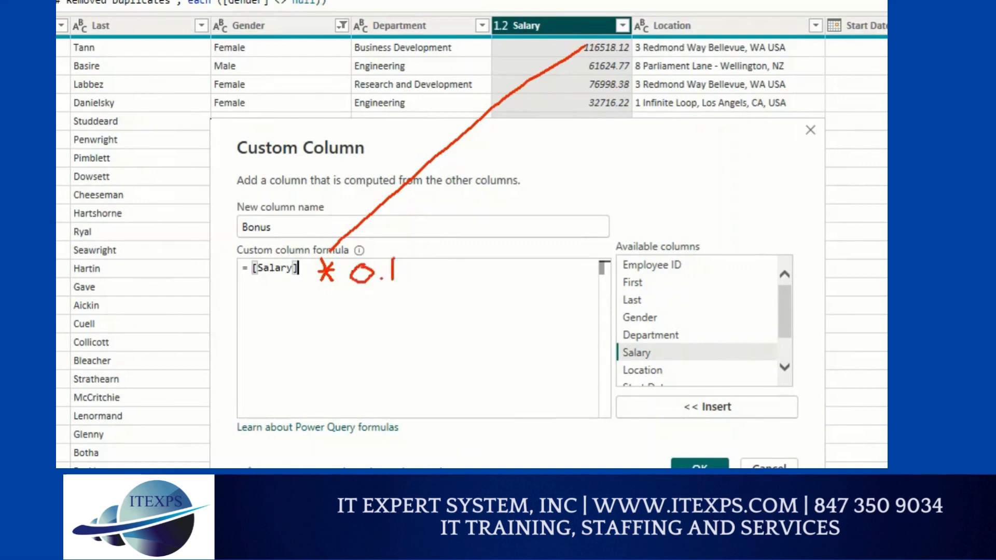
pyautogui.press('Escape')
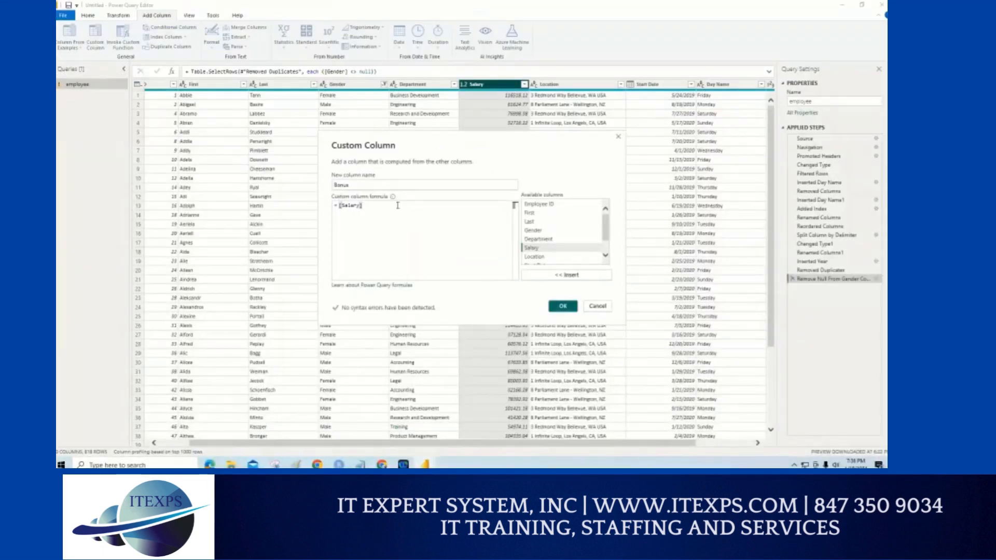
pyautogui.write('*')
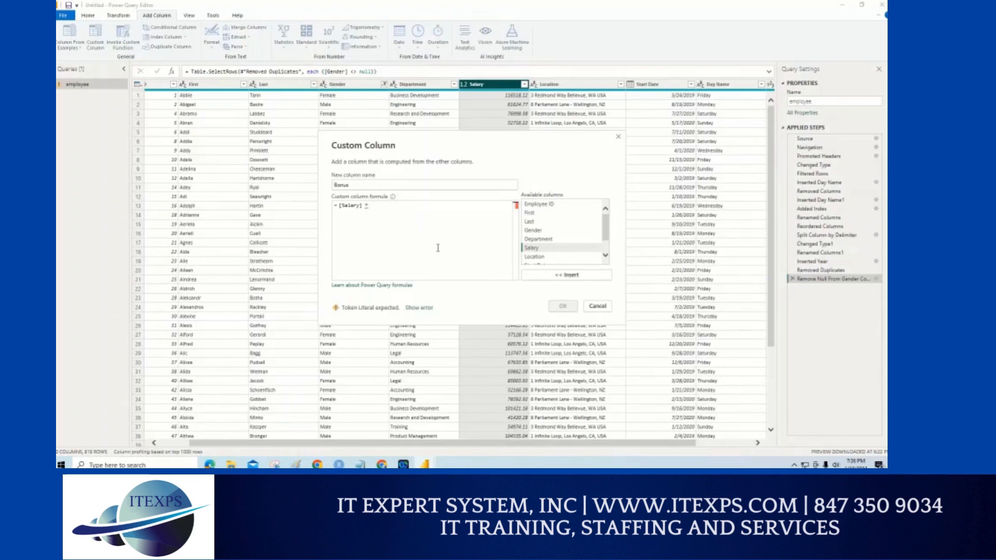
pyautogui.write('0.10')
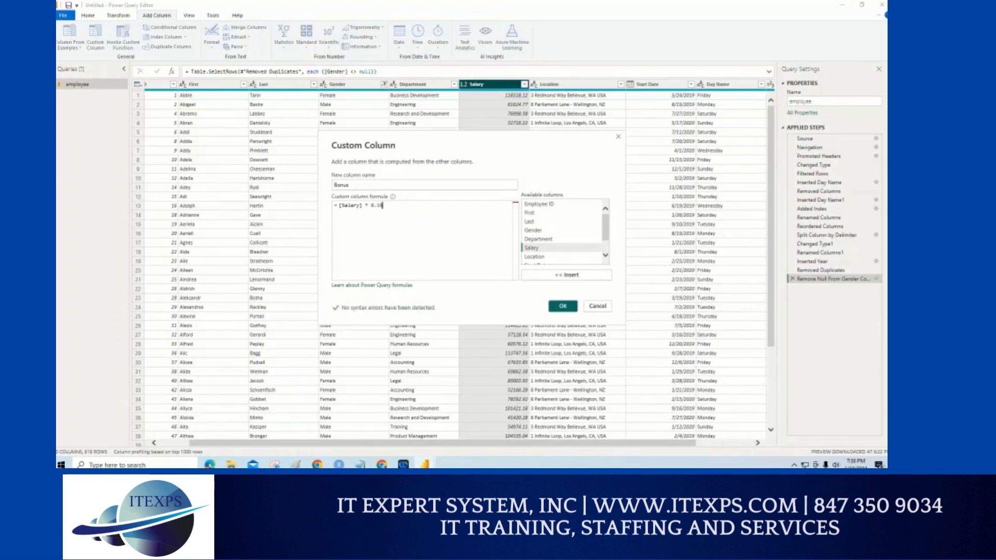
# Circle the formula's syntax check and the dialog's confirmation control in red, and clear the drawing.
pyautogui.hotkey('ctrl', '1')
pyautogui.moveTo(393, 311)
pyautogui.mouseDown()
pyautogui.moveTo(469, 321)
pyautogui.moveTo(432, 342)
pyautogui.mouseUp()
pyautogui.moveTo(709, 314)
pyautogui.mouseDown()
pyautogui.moveTo(656, 329)
pyautogui.moveTo(701, 335)
pyautogui.mouseUp()
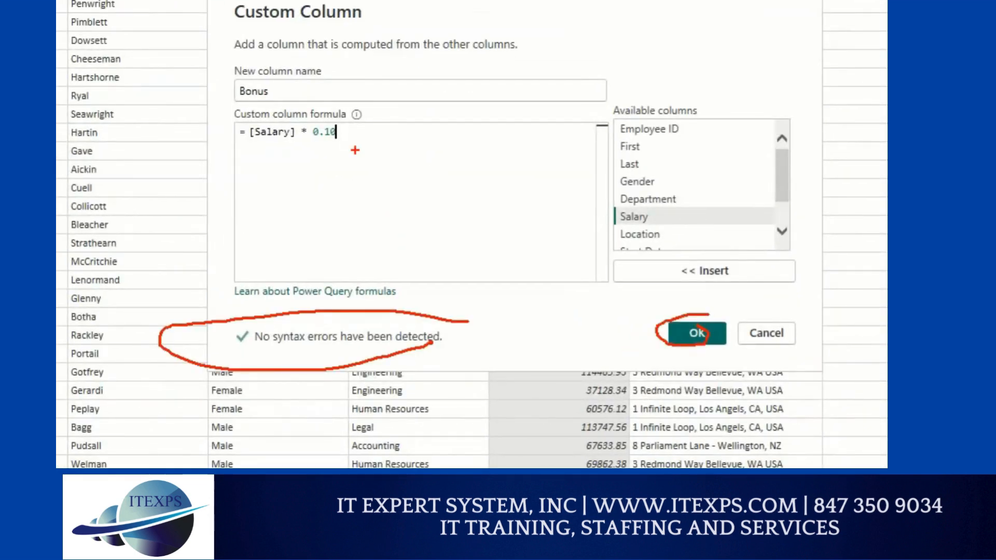
pyautogui.press('Escape')
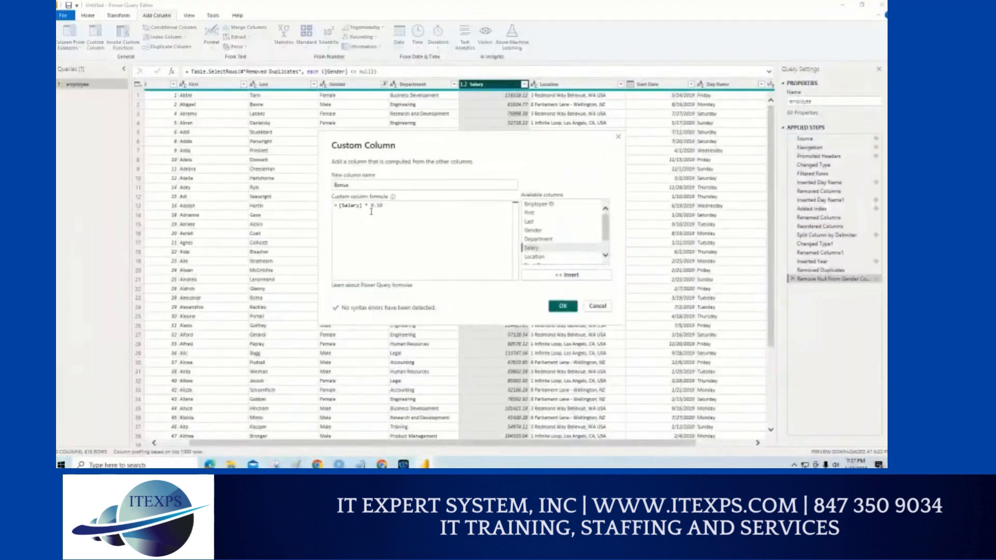
# Underline 0.10 in red, mark the available Salary column, the insert command, and the brackets and asterisk in the formula.
pyautogui.hotkey('ctrl', '1')
pyautogui.moveTo(369, 211); pyautogui.dragTo(421, 218)
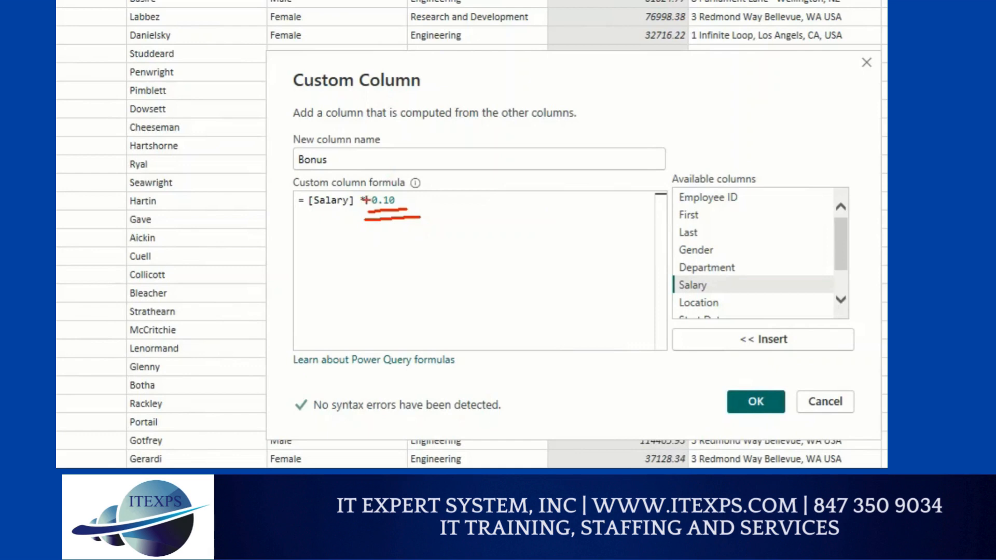
pyautogui.moveTo(702, 271)
pyautogui.mouseDown()
pyautogui.moveTo(656, 276)
pyautogui.moveTo(729, 284)
pyautogui.moveTo(675, 271)
pyautogui.mouseUp()
pyautogui.moveTo(757, 335)
pyautogui.mouseDown()
pyautogui.moveTo(648, 336)
pyautogui.moveTo(638, 319)
pyautogui.moveTo(638, 338)
pyautogui.moveTo(638, 318)
pyautogui.mouseUp()
pyautogui.moveTo(316, 240)
pyautogui.mouseDown()
pyautogui.moveTo(330, 241)
pyautogui.moveTo(324, 286)
pyautogui.mouseUp()
pyautogui.moveTo(367, 239)
pyautogui.mouseDown()
pyautogui.moveTo(407, 248)
pyautogui.moveTo(381, 287)
pyautogui.mouseUp()
pyautogui.moveTo(347, 215); pyautogui.dragTo(356, 216)
pyautogui.moveTo(351, 212); pyautogui.dragTo(352, 220)
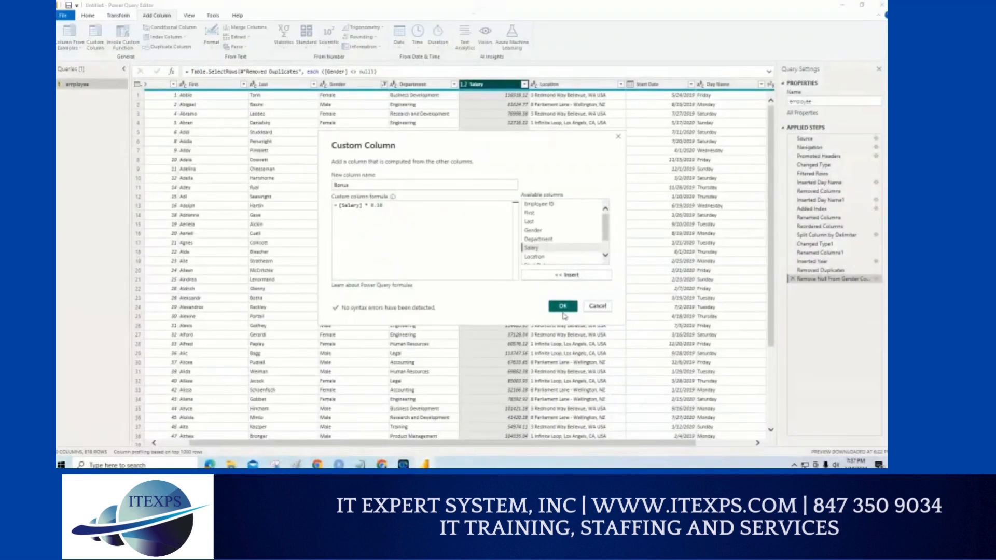
# Create the Bonus column and move it between the Salary and Location columns.
pyautogui.click(756, 401)
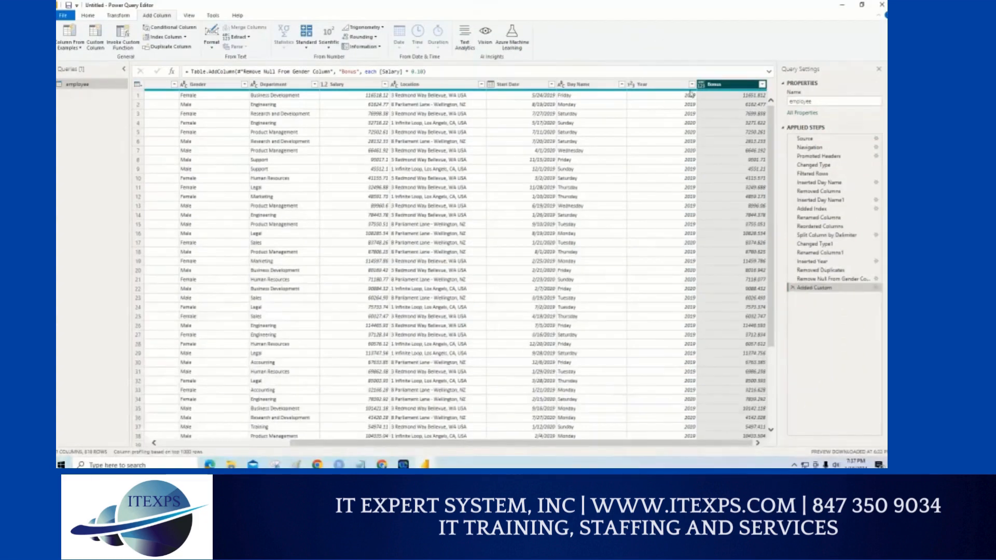
pyautogui.moveTo(719, 85); pyautogui.dragTo(405, 92)
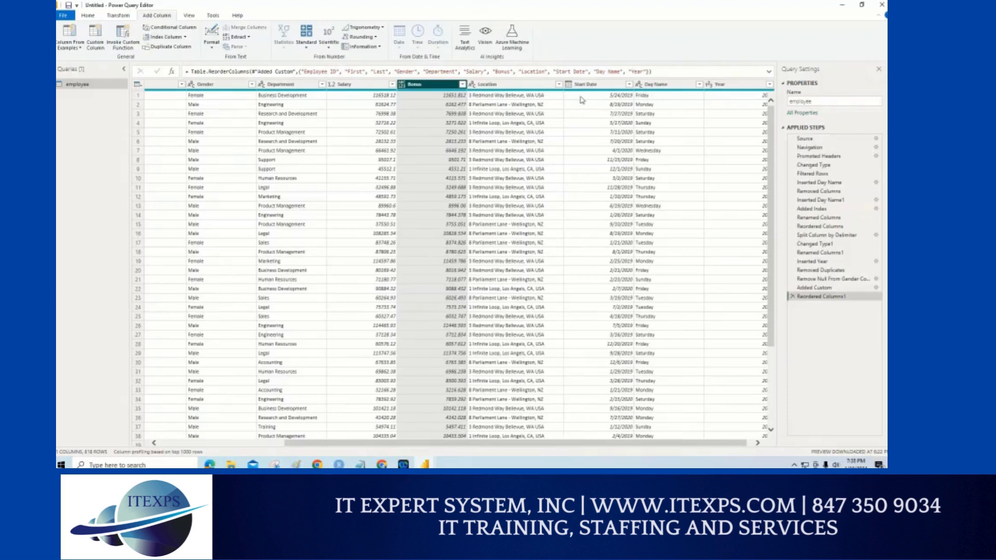
# Mark the data type indicators of the Salary and Bonus columns in red, and clear the drawing.
pyautogui.click(586, 142)
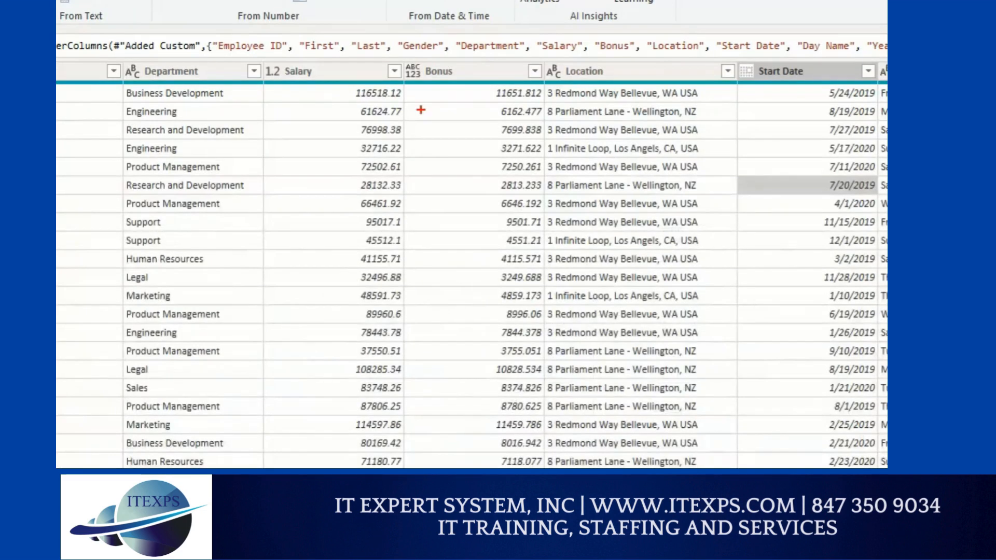
pyautogui.moveTo(265, 84)
pyautogui.mouseDown()
pyautogui.moveTo(295, 83)
pyautogui.moveTo(294, 91)
pyautogui.mouseUp()
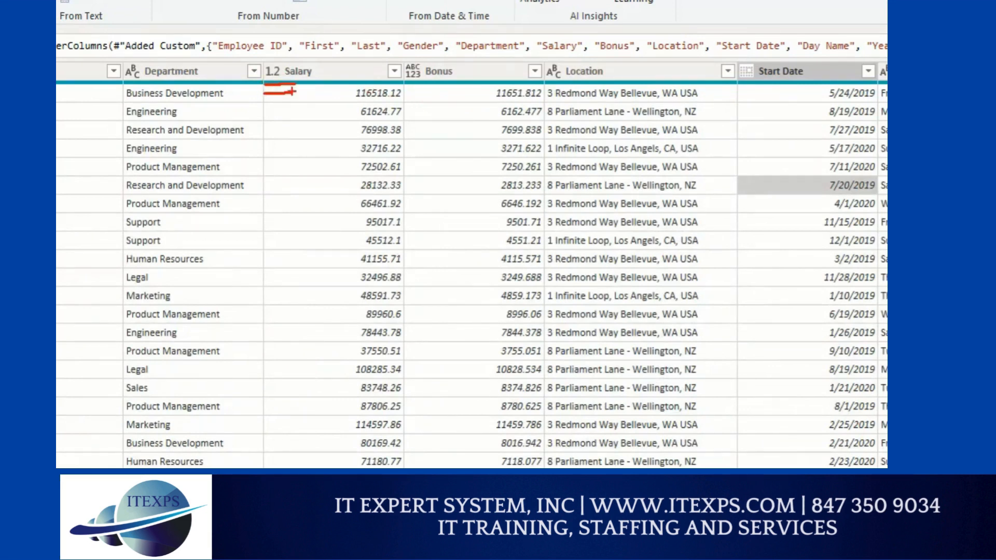
pyautogui.moveTo(406, 83)
pyautogui.mouseDown()
pyautogui.moveTo(425, 84)
pyautogui.moveTo(424, 56)
pyautogui.moveTo(403, 84)
pyautogui.mouseUp()
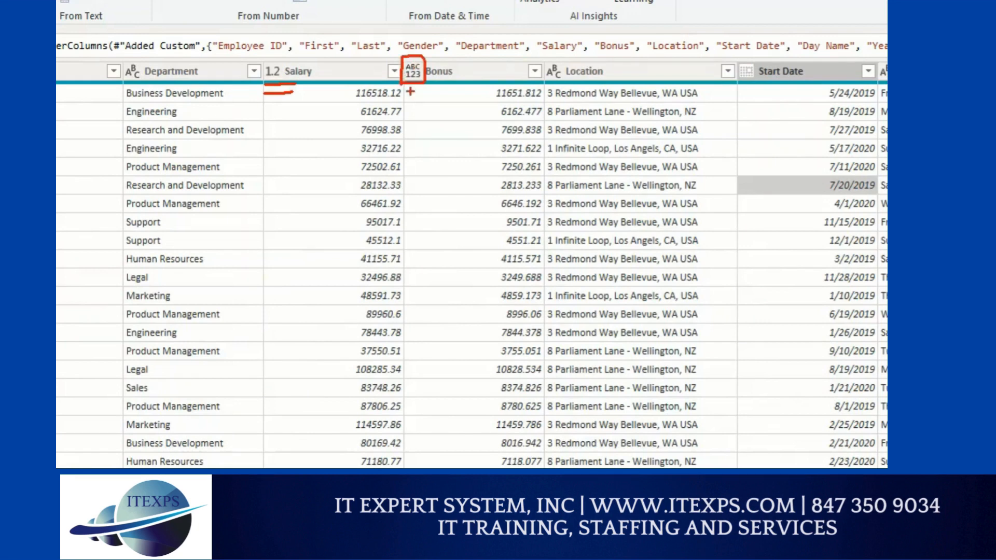
pyautogui.moveTo(260, 65)
pyautogui.mouseDown()
pyautogui.moveTo(282, 78)
pyautogui.moveTo(258, 64)
pyautogui.moveTo(264, 56)
pyautogui.mouseUp()
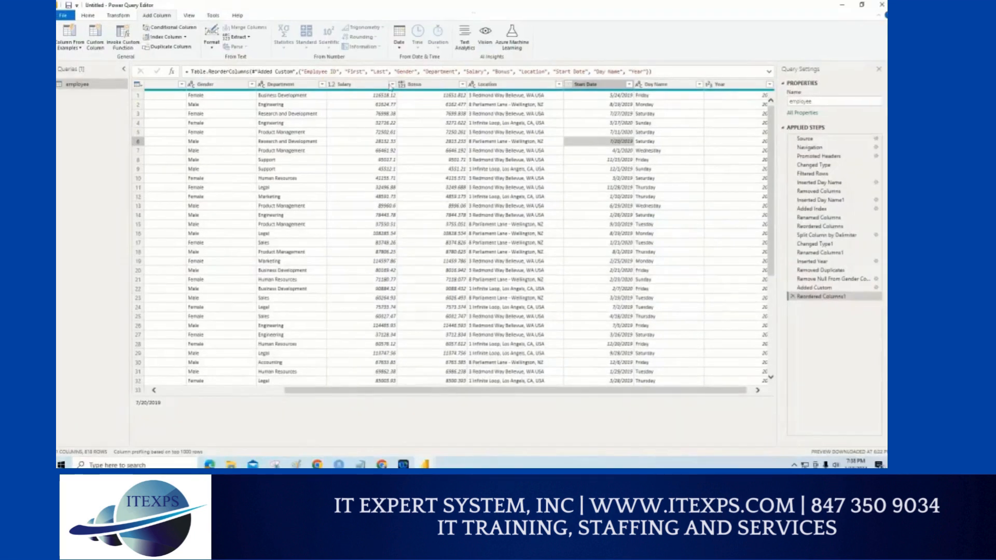
pyautogui.click(435, 75)
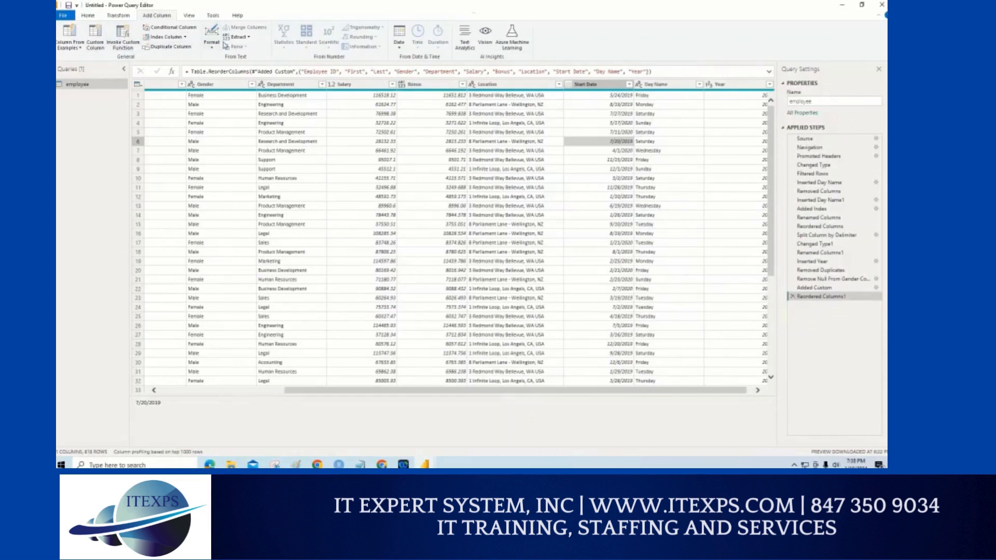
# Select the Bonus column and examine its filter and column options for a way to change the data type.
pyautogui.click(412, 87)
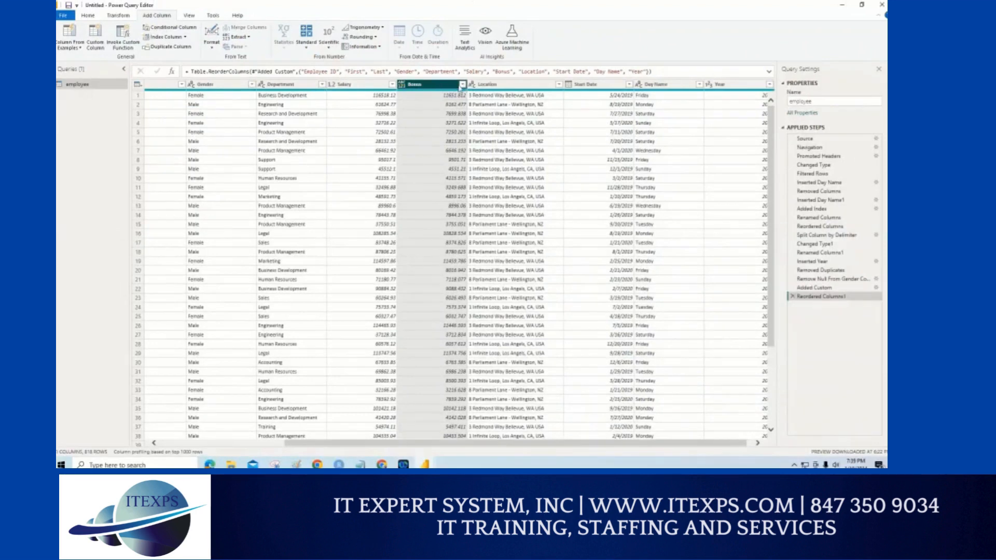
pyautogui.click(462, 85)
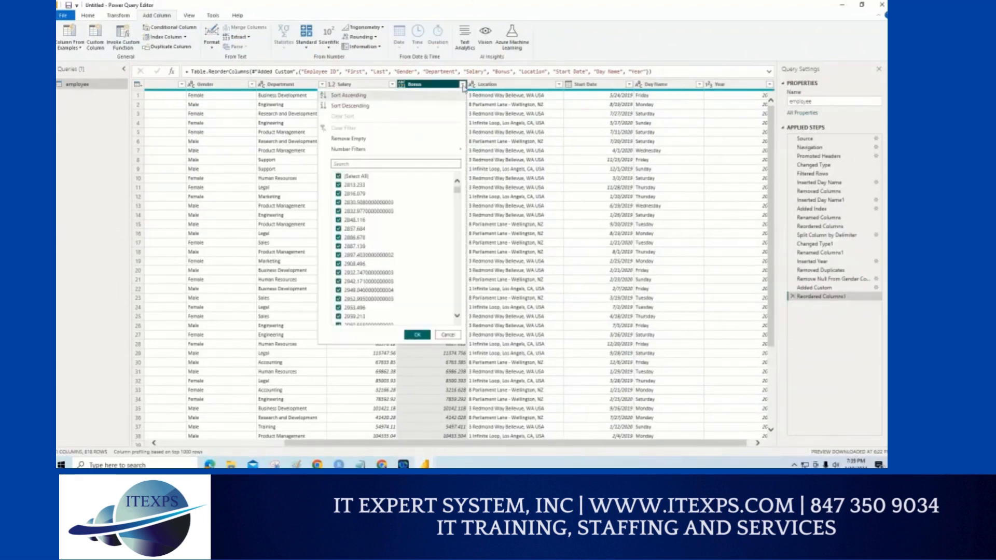
pyautogui.click(447, 335)
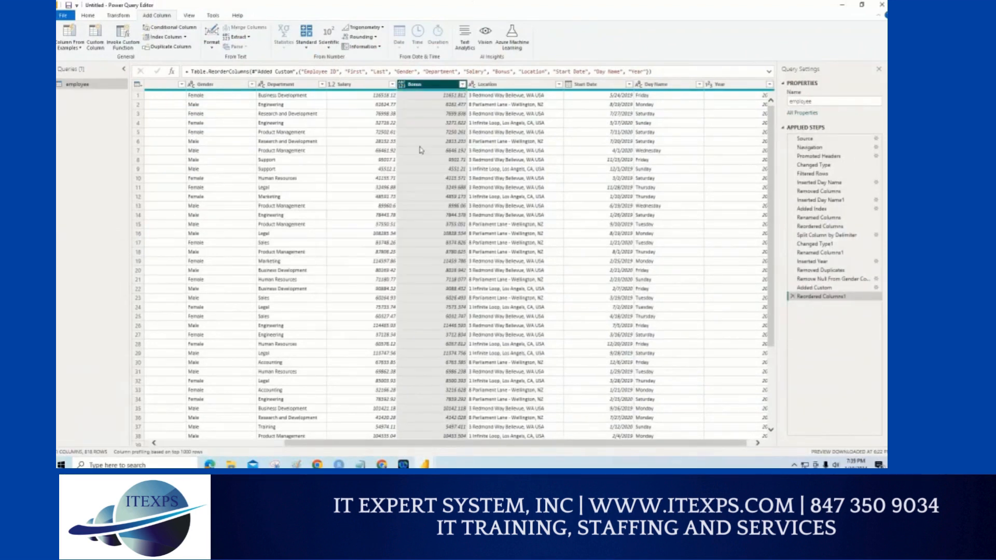
pyautogui.rightClick(413, 86)
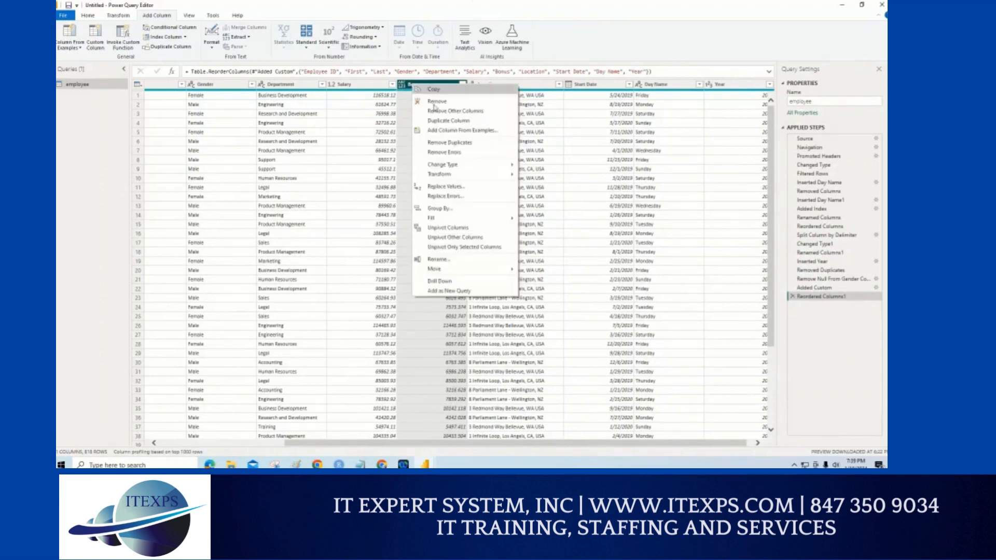
pyautogui.press('Escape')
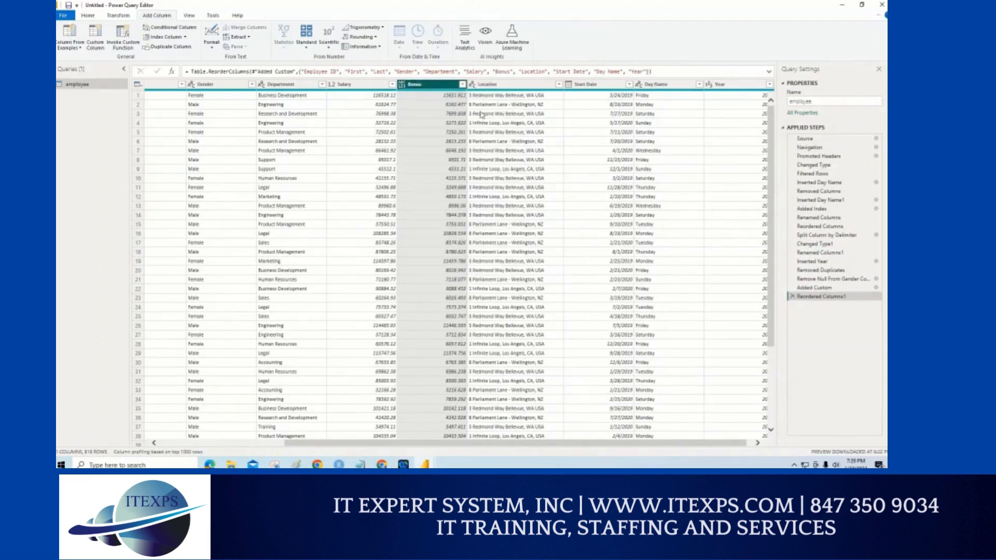
# Show the text formatting options for a new column, mark them and the Bonus values in red, and clear the drawing.
pyautogui.click(212, 48)
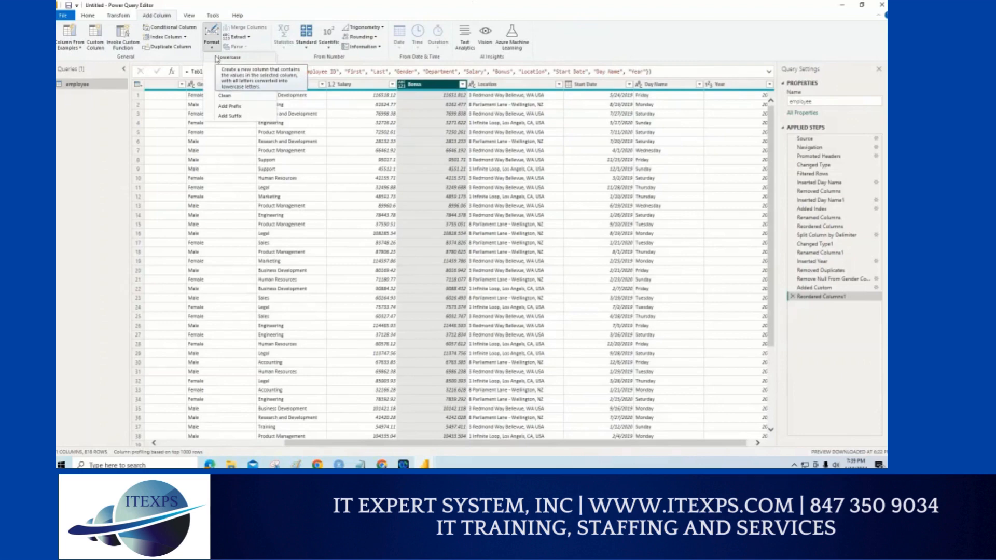
pyautogui.hotkey('ctrl', '1')
pyautogui.moveTo(215, 66); pyautogui.dragTo(211, 177)
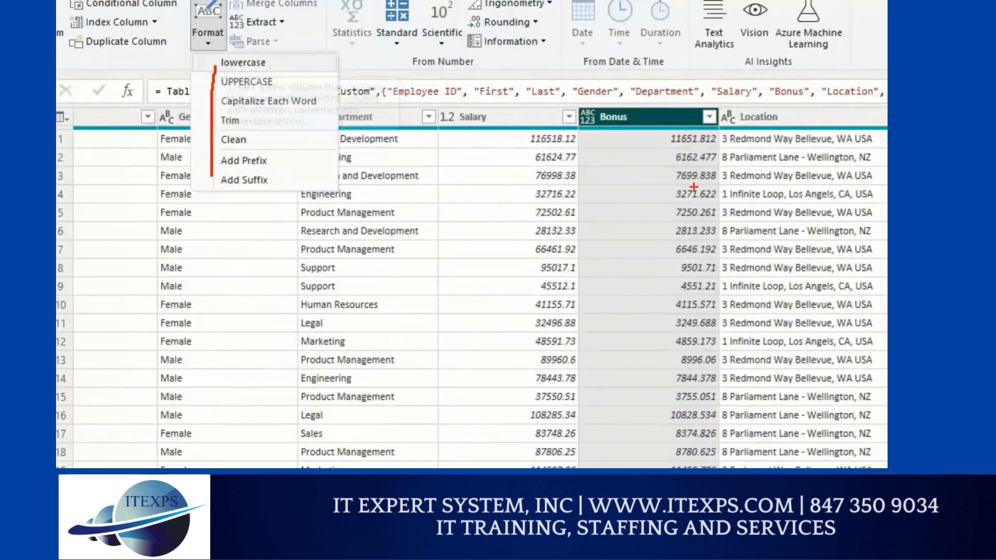
pyautogui.moveTo(637, 149)
pyautogui.mouseDown()
pyautogui.moveTo(633, 311)
pyautogui.moveTo(650, 388)
pyautogui.moveTo(607, 244)
pyautogui.moveTo(631, 369)
pyautogui.mouseUp()
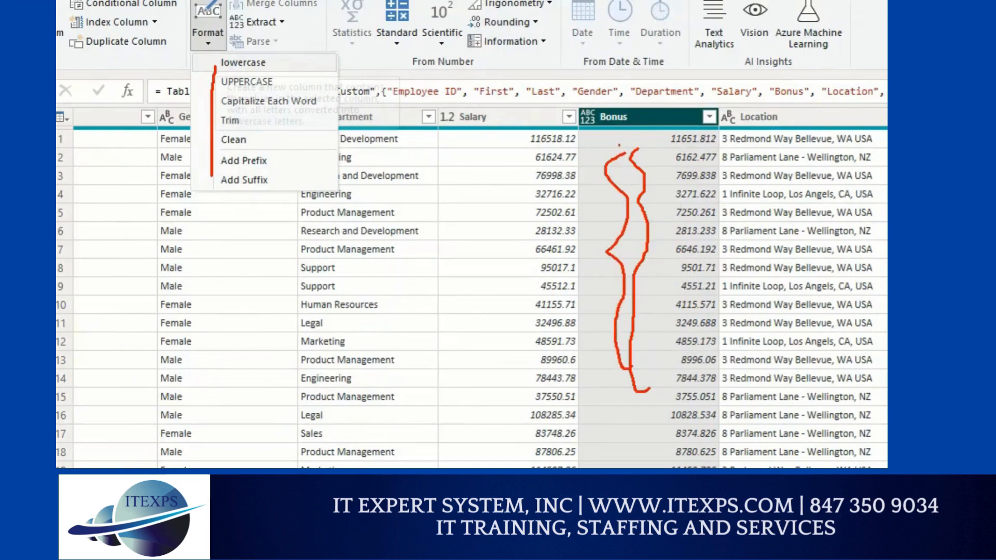
pyautogui.press('Escape')
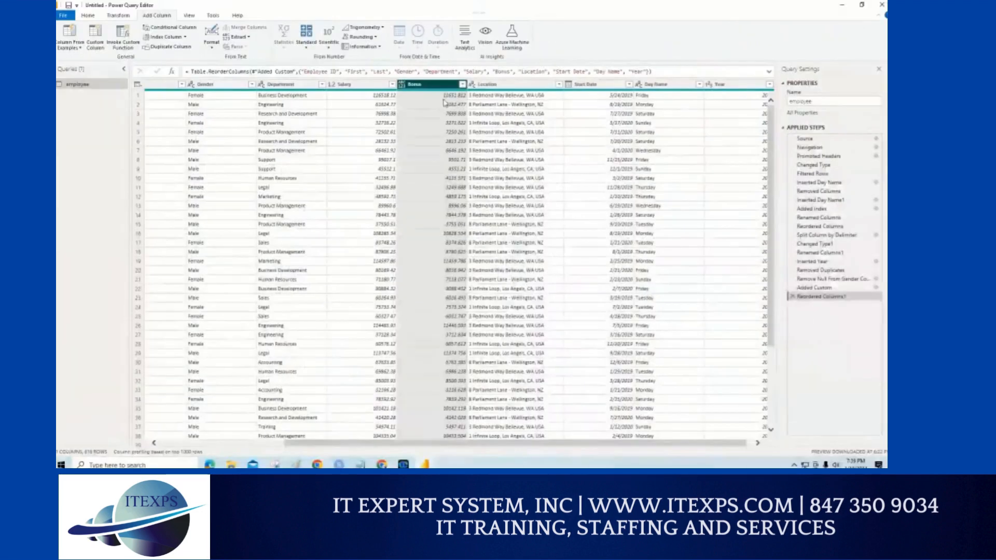
# Mark the available data types in red, and set the Bonus column's data type to Fixed decimal number.
pyautogui.click(92, 18)
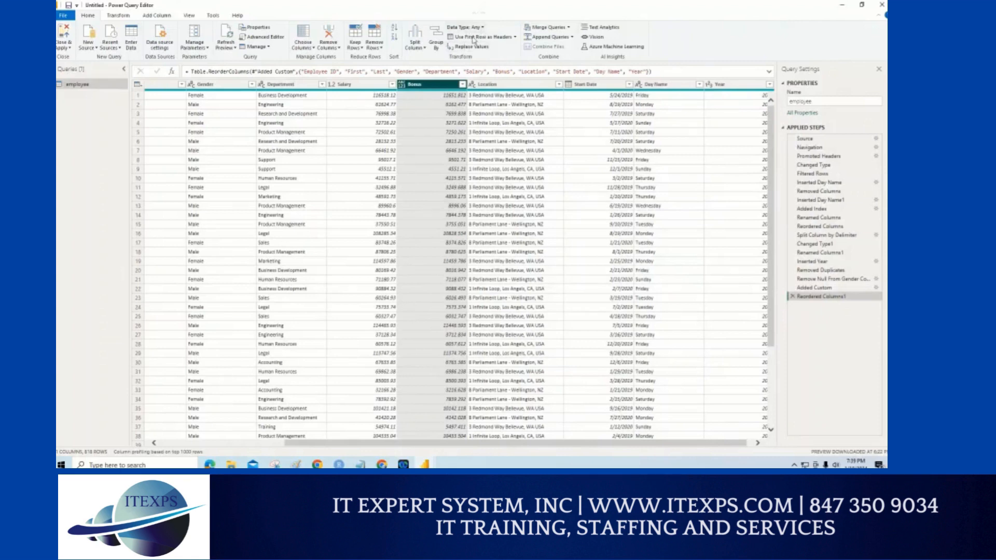
pyautogui.click(481, 30)
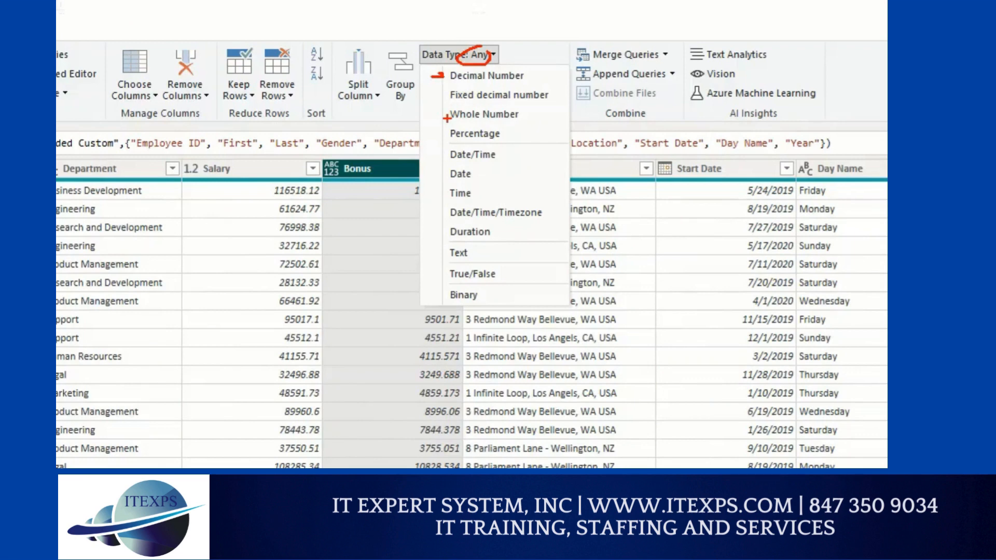
pyautogui.press('Escape')
pyautogui.click(475, 54)
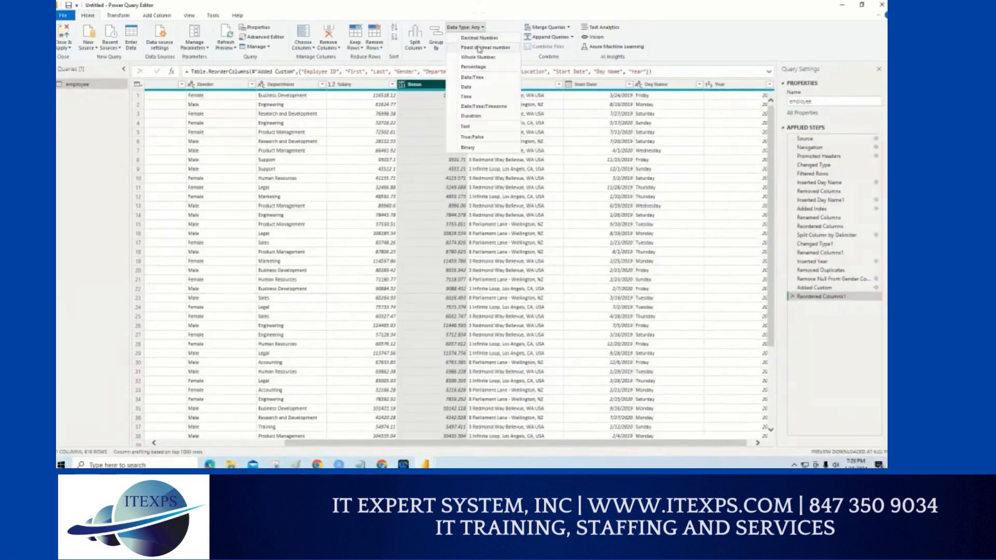
pyautogui.click(478, 48)
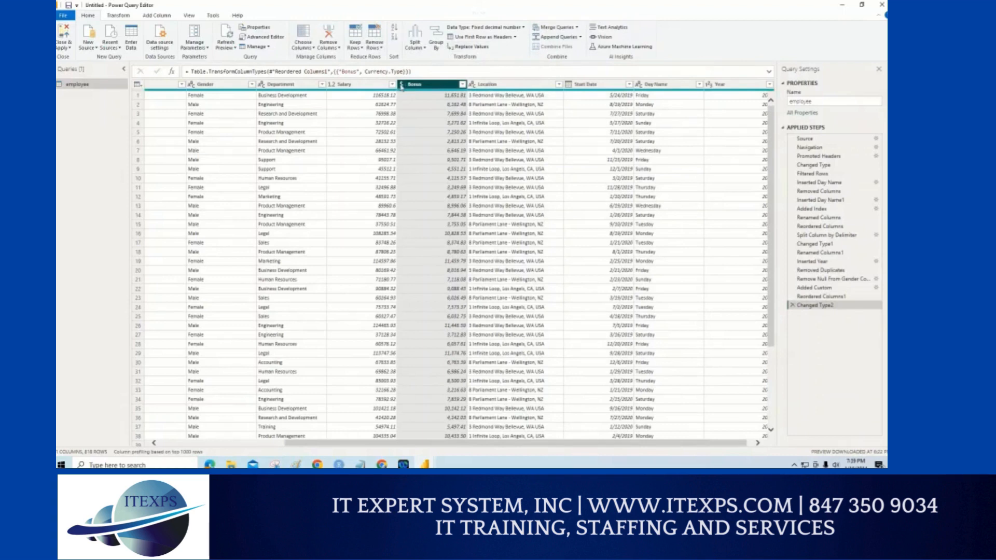
# Change the Bonus column's data type to Decimal Number, replacing the current type conversion.
pyautogui.click(507, 30)
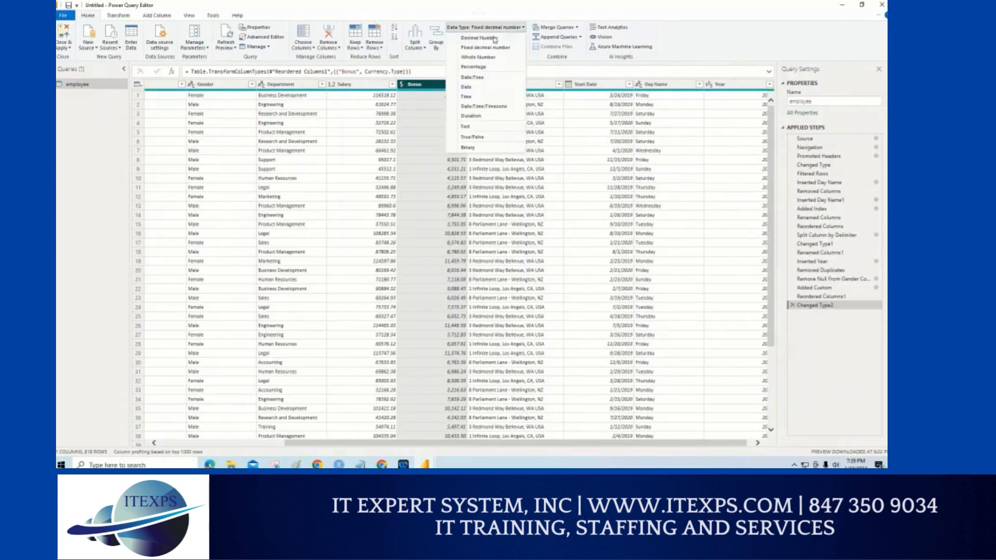
pyautogui.click(488, 39)
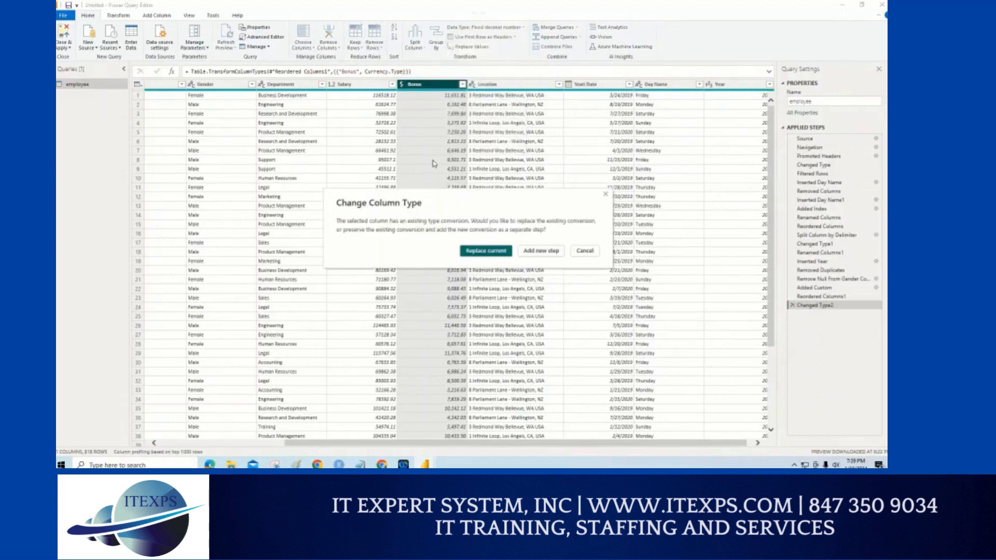
pyautogui.click(485, 252)
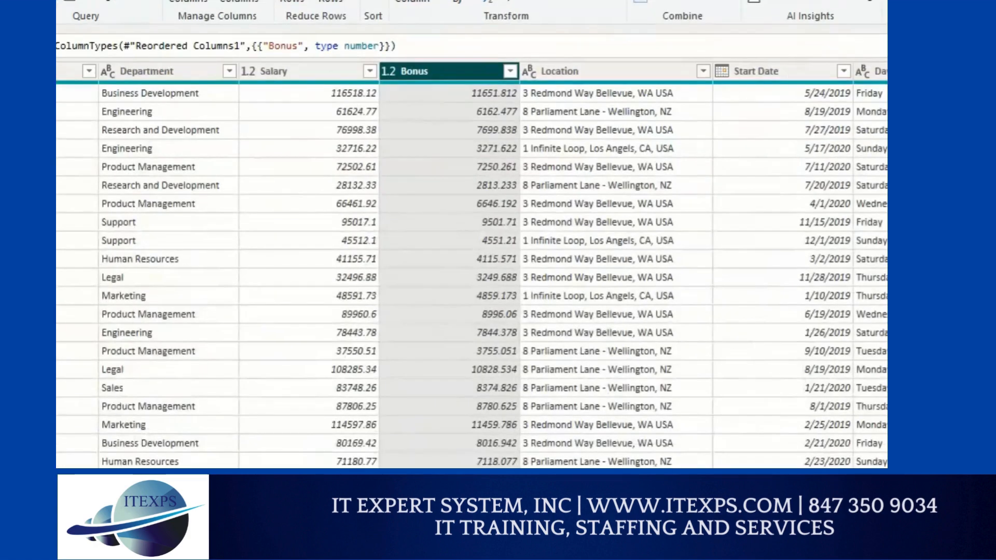
# Bracket the Salary and Bonus values in red with a plus sign between them, and circle the Bonus column's type indicator.
pyautogui.moveTo(439, 92); pyautogui.dragTo(439, 232)
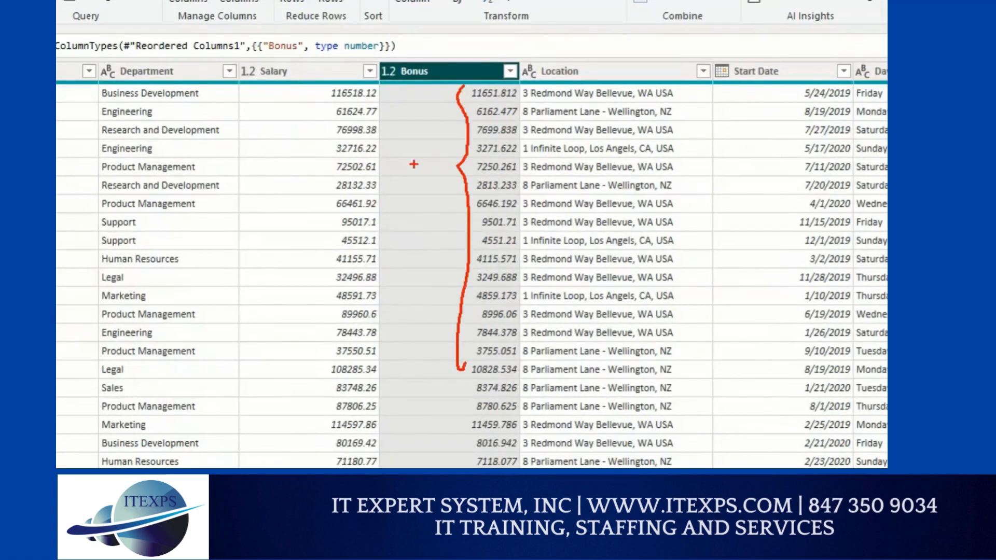
pyautogui.moveTo(313, 82)
pyautogui.mouseDown()
pyautogui.moveTo(302, 120)
pyautogui.moveTo(320, 330)
pyautogui.mouseUp()
pyautogui.moveTo(278, 218)
pyautogui.mouseDown()
pyautogui.moveTo(266, 253)
pyautogui.moveTo(303, 215)
pyautogui.mouseUp()
pyautogui.moveTo(373, 208)
pyautogui.mouseDown()
pyautogui.moveTo(372, 252)
pyautogui.moveTo(389, 222)
pyautogui.mouseUp()
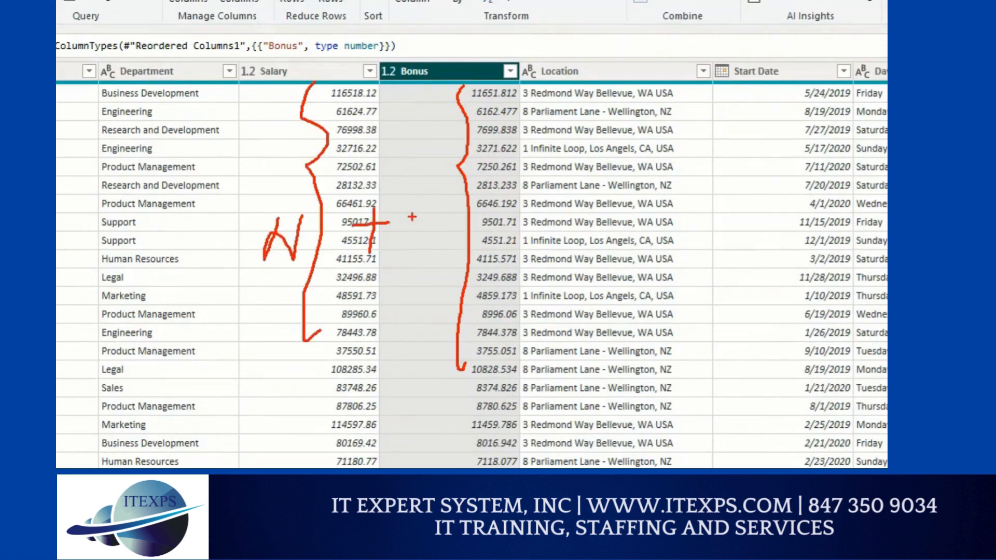
pyautogui.press('Escape')
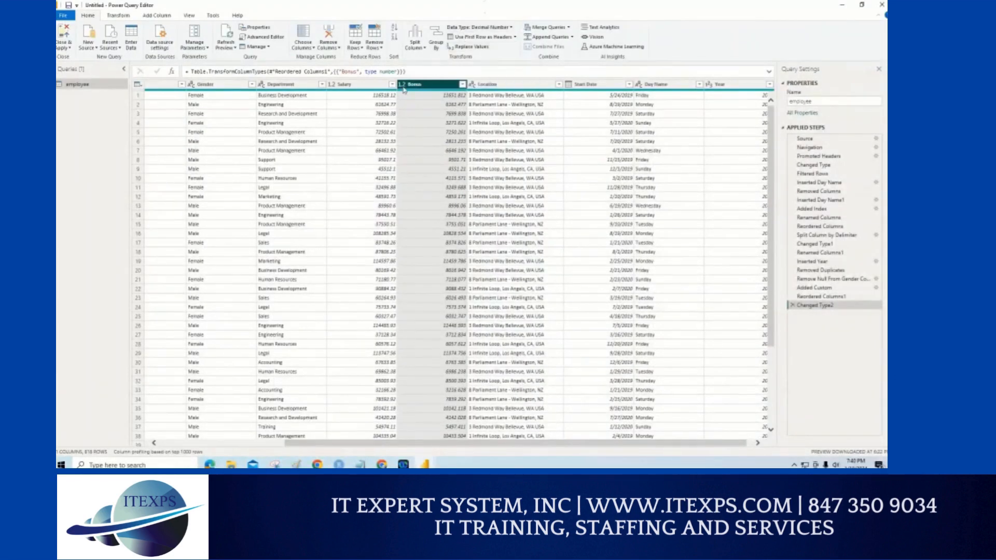
pyautogui.hotkey('ctrl', '1')
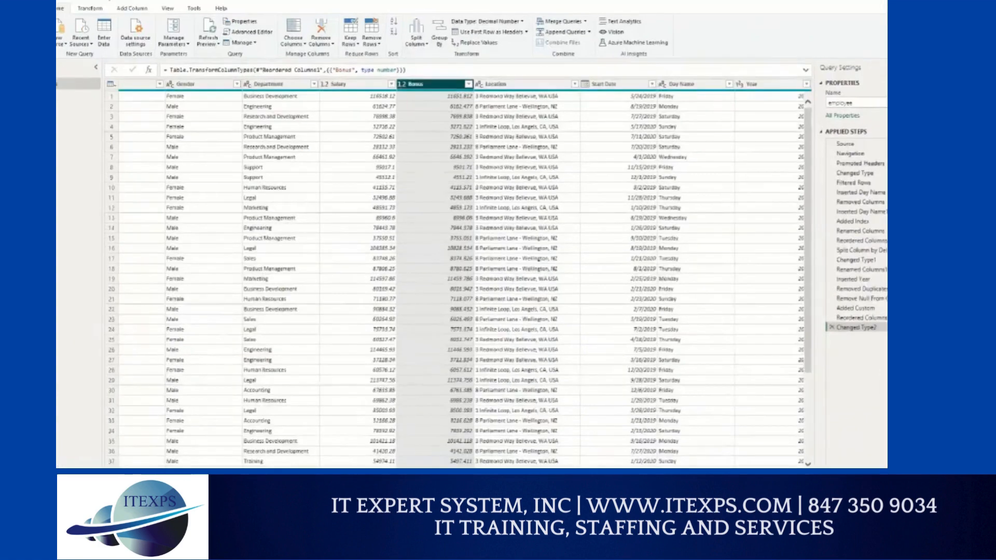
pyautogui.moveTo(407, 77)
pyautogui.mouseDown()
pyautogui.moveTo(393, 93)
pyautogui.moveTo(406, 99)
pyautogui.mouseUp()
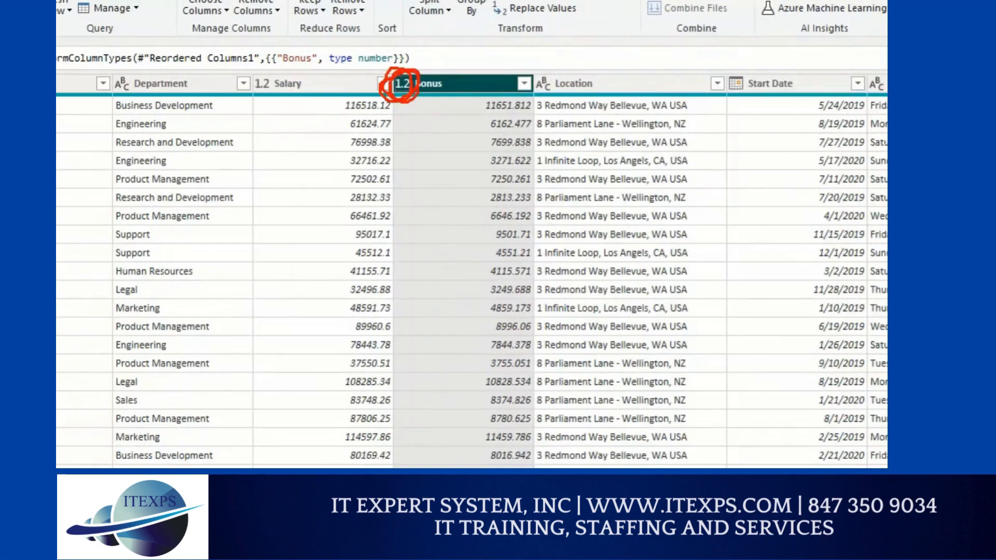
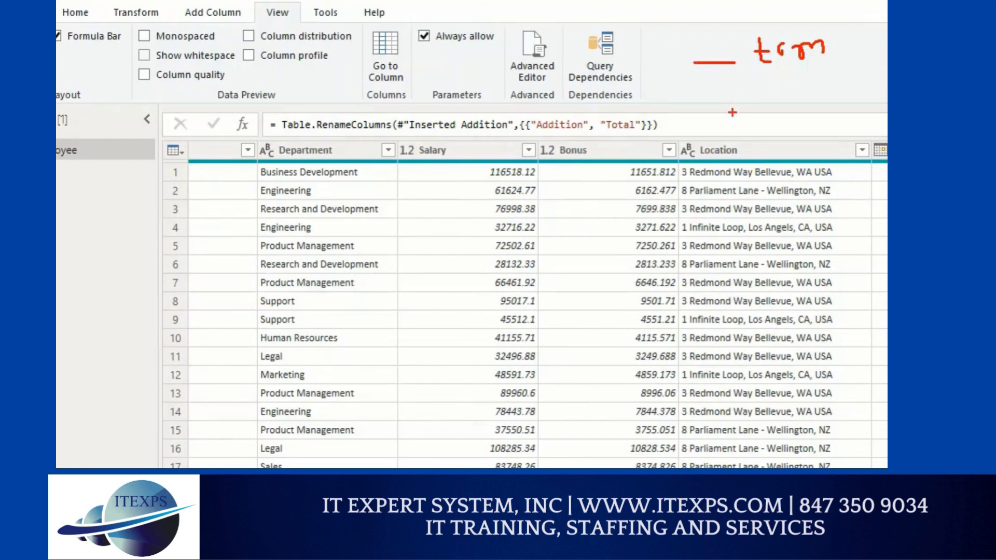
# Sketch red lines beside and below the handwritten "tom" to illustrate whitespace around text, and clear the drawing.
pyautogui.moveTo(844, 48); pyautogui.dragTo(871, 48)
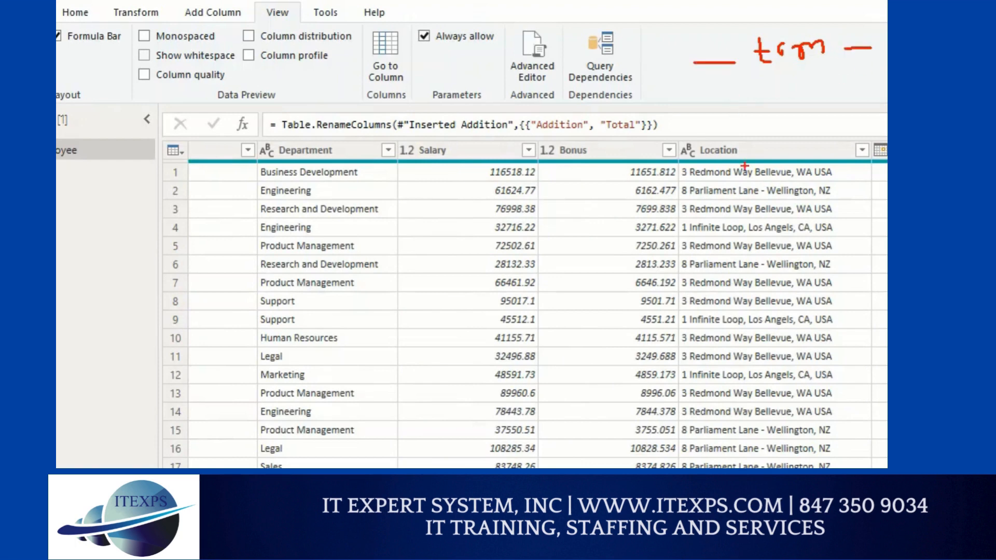
pyautogui.moveTo(691, 121); pyautogui.dragTo(804, 119)
pyautogui.moveTo(578, 177)
pyautogui.mouseDown()
pyautogui.moveTo(574, 203)
pyautogui.moveTo(711, 195)
pyautogui.mouseUp()
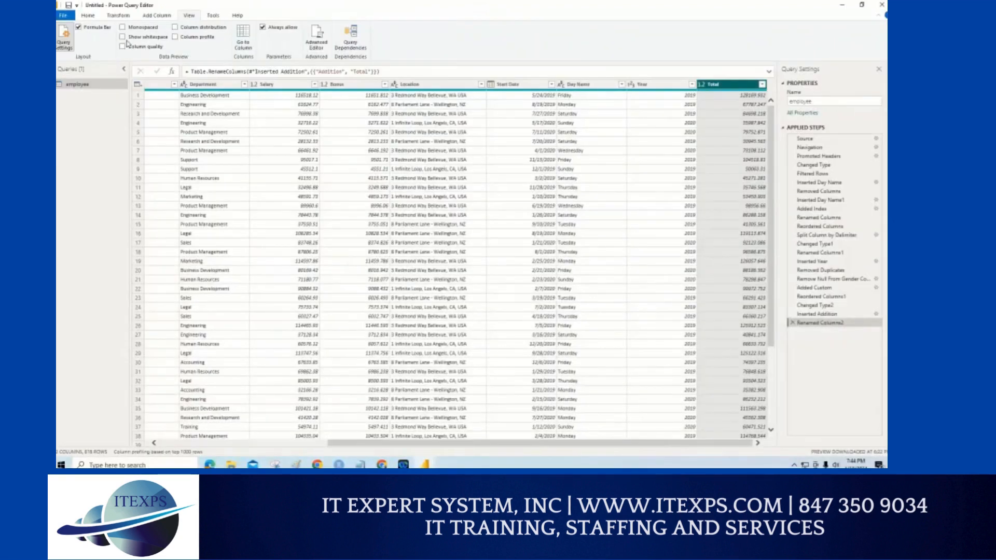
# Show whitespace in the data preview, and turn it off again.
pyautogui.click(123, 37)
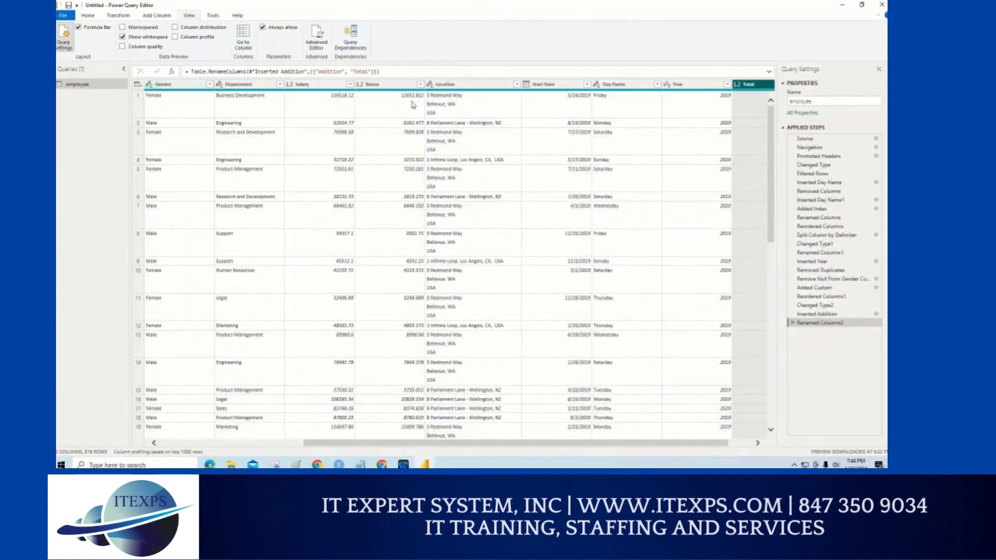
pyautogui.click(133, 37)
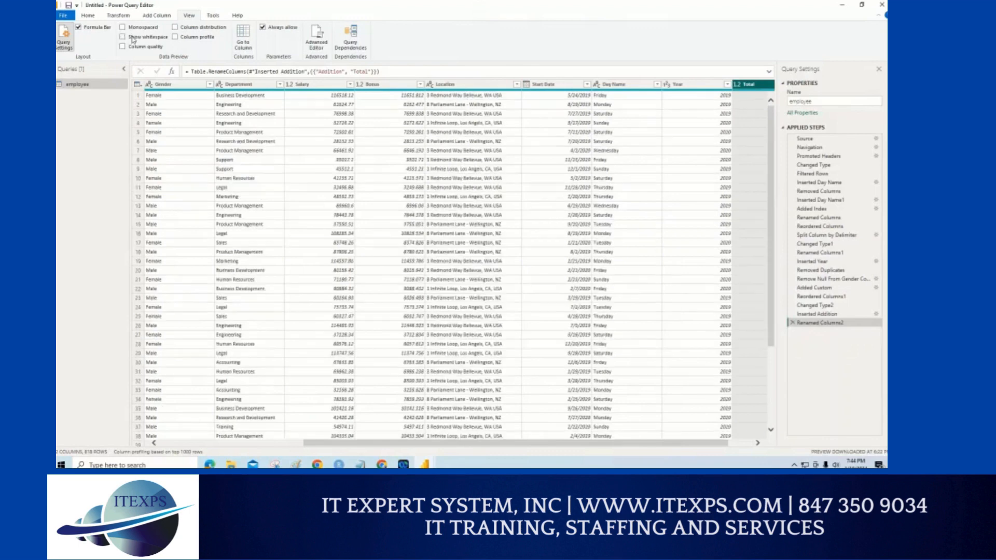
# Turn on column distribution, underline the option in red, and sketch a bell curve with axes and a centre line.
pyautogui.click(175, 28)
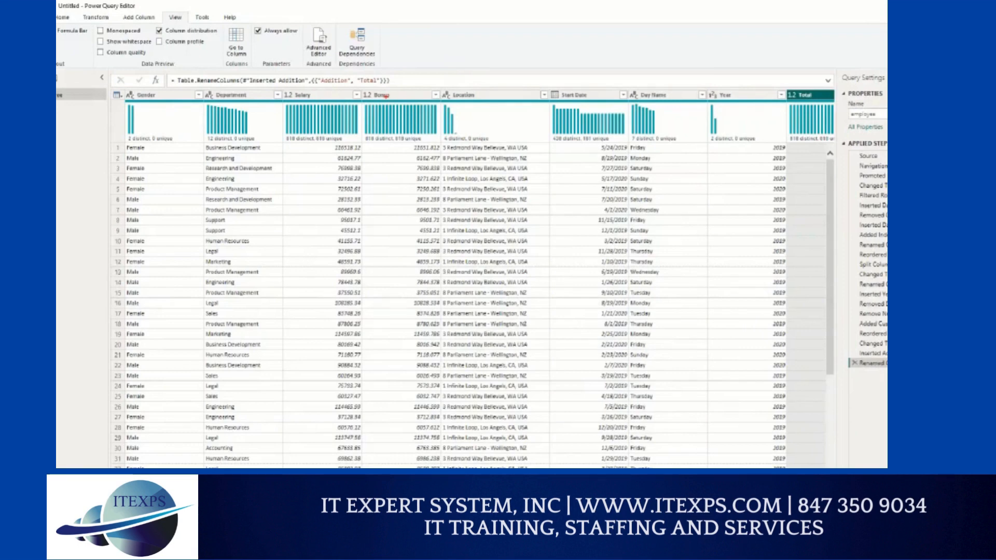
pyautogui.moveTo(182, 34); pyautogui.dragTo(218, 34)
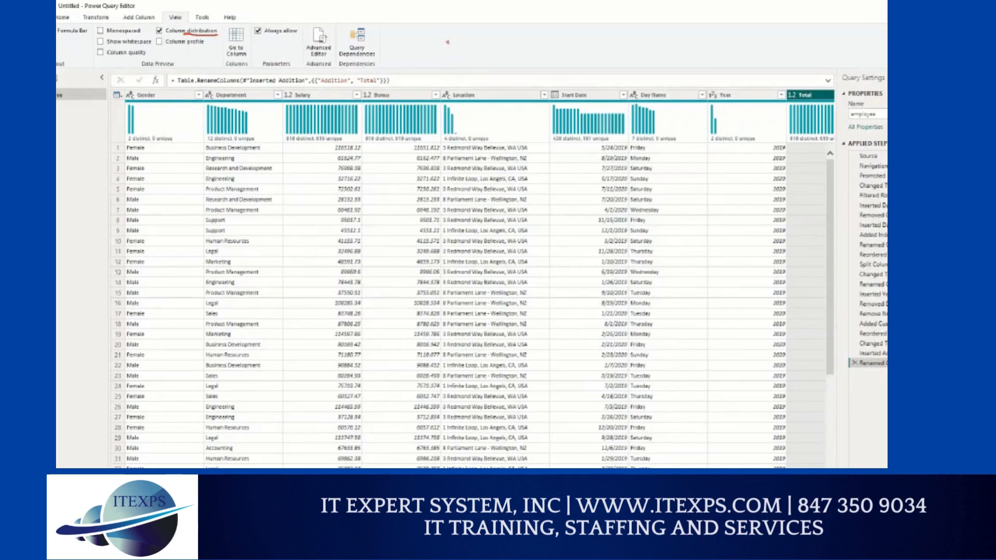
pyautogui.moveTo(479, 25)
pyautogui.mouseDown()
pyautogui.moveTo(480, 63)
pyautogui.moveTo(579, 63)
pyautogui.mouseUp()
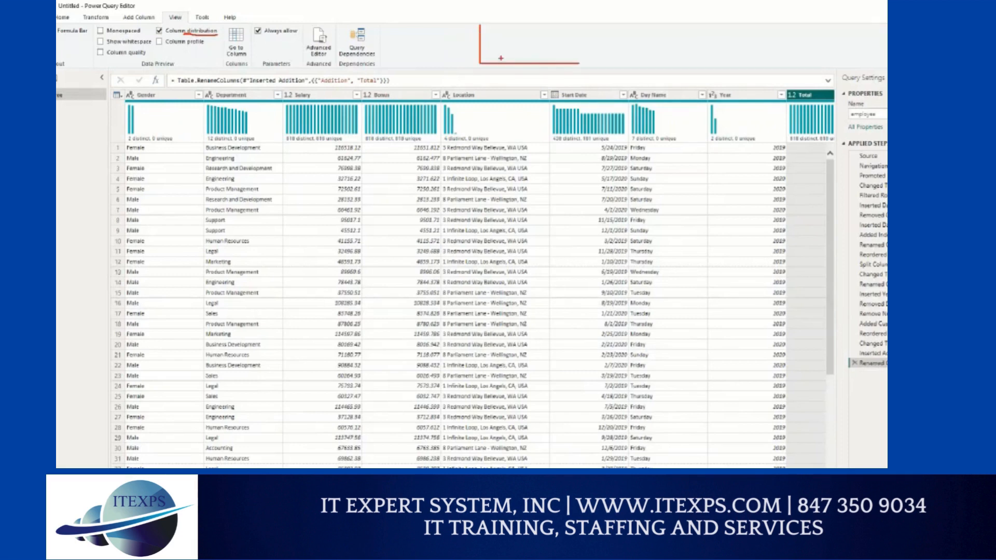
pyautogui.moveTo(481, 62)
pyautogui.mouseDown()
pyautogui.moveTo(507, 33)
pyautogui.moveTo(531, 31)
pyautogui.moveTo(582, 66)
pyautogui.mouseUp()
pyautogui.moveTo(524, 6); pyautogui.dragTo(528, 69)
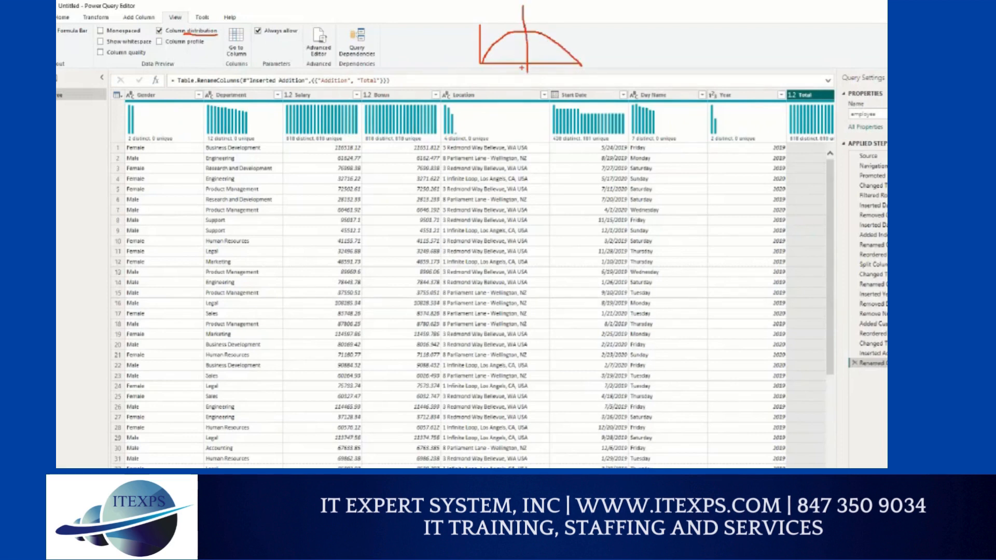
# Write "ND" beside the bell curve and a boxed "Unif", and draw red lines across the Bonus distribution and down its values.
pyautogui.moveTo(582, 40)
pyautogui.mouseDown()
pyautogui.moveTo(591, 28)
pyautogui.moveTo(598, 40)
pyautogui.mouseUp()
pyautogui.moveTo(599, 27); pyautogui.dragTo(599, 39)
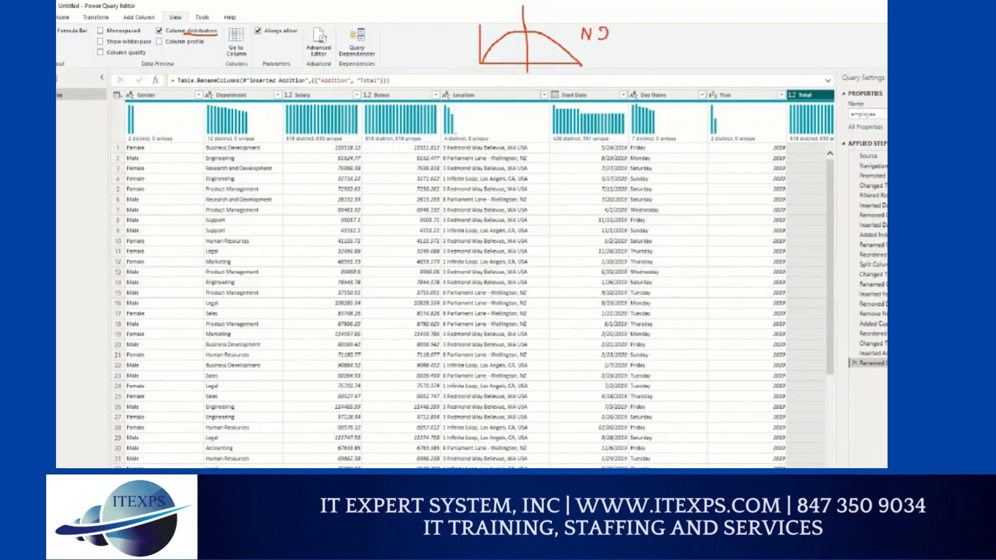
pyautogui.moveTo(694, 22)
pyautogui.mouseDown()
pyautogui.moveTo(694, 48)
pyautogui.moveTo(725, 23)
pyautogui.moveTo(768, 23)
pyautogui.moveTo(767, 52)
pyautogui.moveTo(696, 51)
pyautogui.moveTo(723, 33)
pyautogui.moveTo(739, 48)
pyautogui.moveTo(781, 33)
pyautogui.mouseUp()
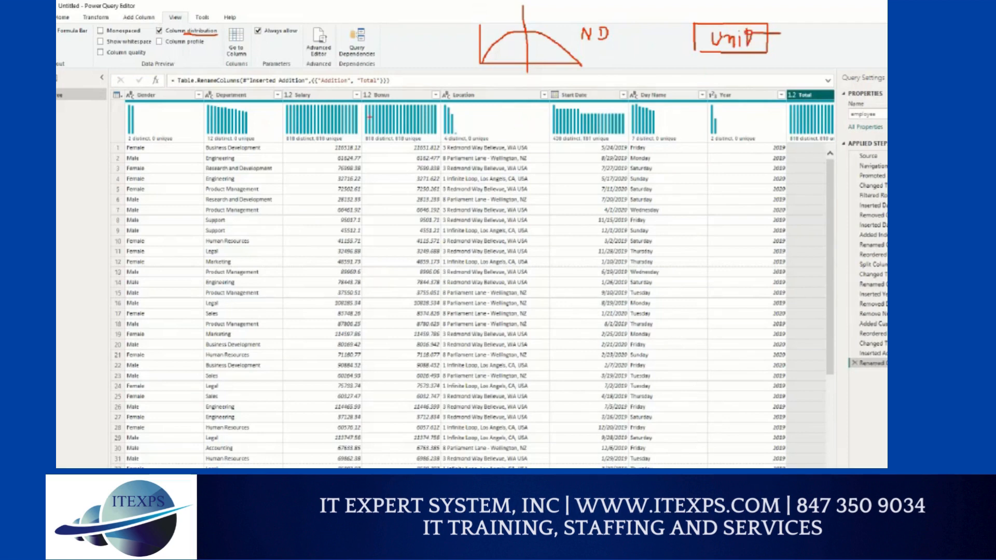
pyautogui.moveTo(404, 147); pyautogui.dragTo(396, 298)
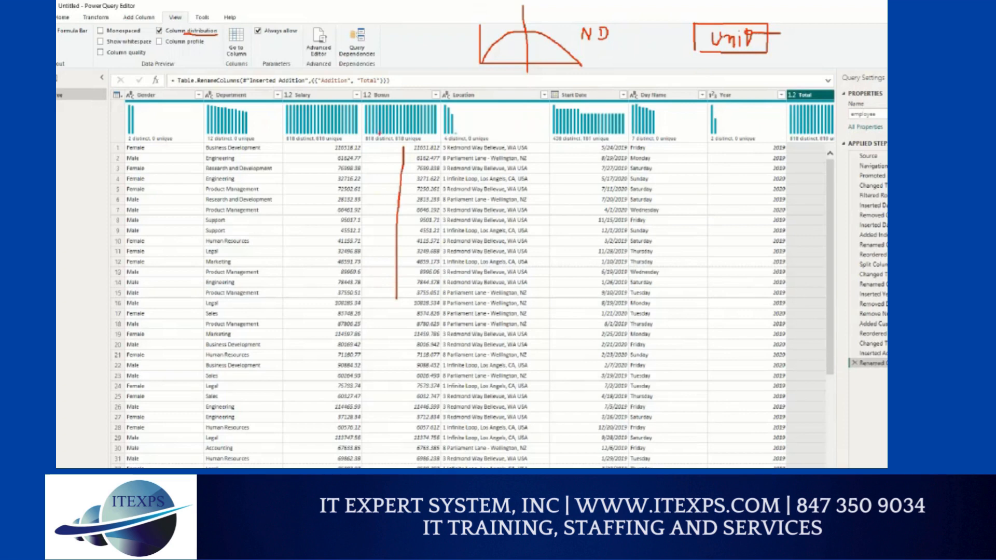
pyautogui.moveTo(374, 118); pyautogui.dragTo(440, 118)
# Sketch a descending distribution in red with bars and a sloping line over the Start Date values.
pyautogui.moveTo(575, 160)
pyautogui.mouseDown()
pyautogui.moveTo(574, 195)
pyautogui.moveTo(584, 171)
pyautogui.moveTo(584, 190)
pyautogui.moveTo(652, 200)
pyautogui.mouseUp()
pyautogui.moveTo(573, 157); pyautogui.dragTo(654, 203)
pyautogui.moveTo(582, 145); pyautogui.dragTo(577, 157)
pyautogui.moveTo(565, 185); pyautogui.dragTo(576, 202)
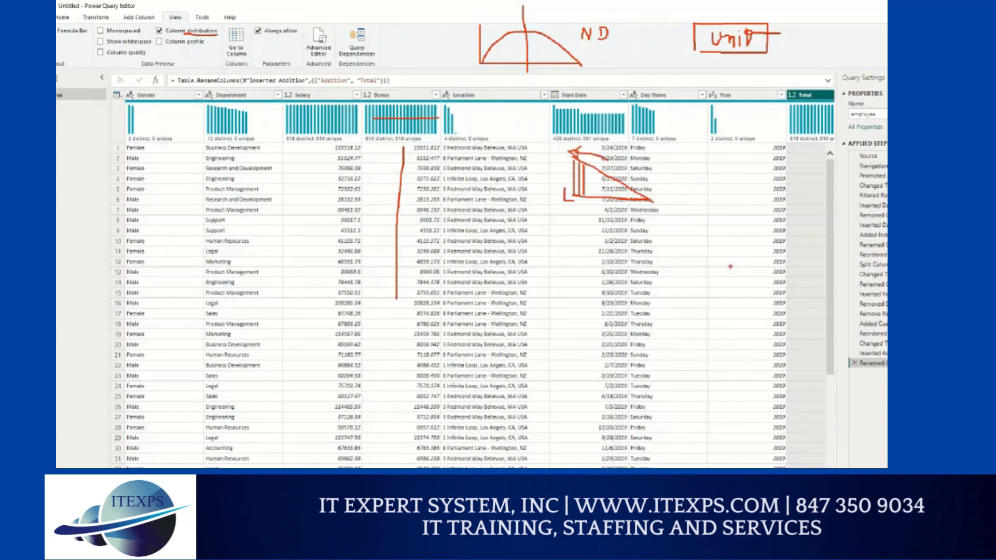
# Sketch an ascending distribution in red beside the Day Name values, and circle its tallest bars.
pyautogui.moveTo(667, 266); pyautogui.dragTo(733, 265)
pyautogui.moveTo(731, 224); pyautogui.dragTo(732, 265)
pyautogui.moveTo(725, 240); pyautogui.dragTo(726, 264)
pyautogui.moveTo(718, 244); pyautogui.dragTo(719, 265)
pyautogui.moveTo(730, 224); pyautogui.dragTo(670, 267)
pyautogui.moveTo(729, 212)
pyautogui.mouseDown()
pyautogui.moveTo(739, 262)
pyautogui.moveTo(732, 218)
pyautogui.mouseUp()
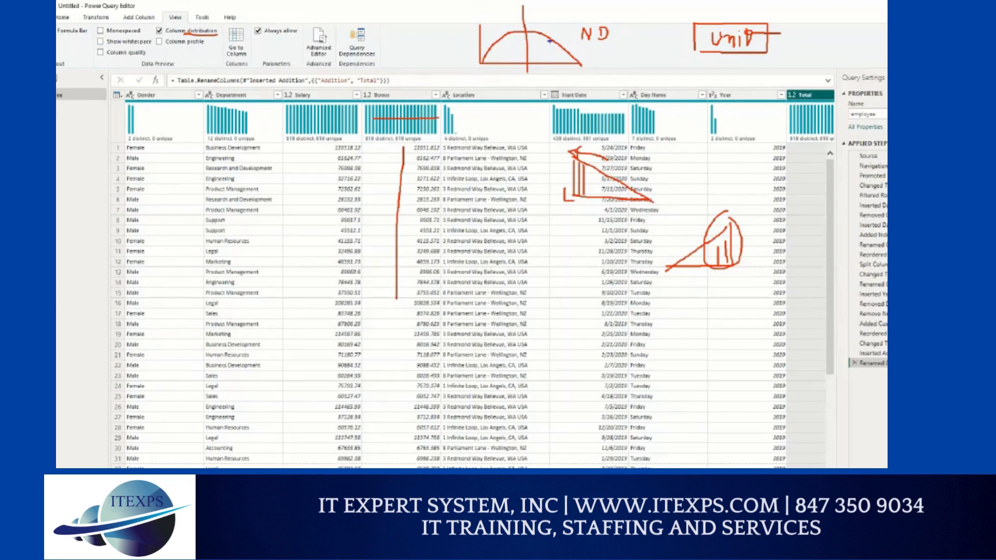
# Write "50" with dashes in blue under the bell curve, and add blue bars and green bars at its opposite ends.
pyautogui.moveTo(529, 77)
pyautogui.mouseDown()
pyautogui.moveTo(526, 91)
pyautogui.moveTo(540, 83)
pyautogui.moveTo(495, 77)
pyautogui.moveTo(564, 77)
pyautogui.mouseUp()
pyautogui.moveTo(487, 30); pyautogui.dragTo(488, 62)
pyautogui.moveTo(490, 28); pyautogui.dragTo(496, 64)
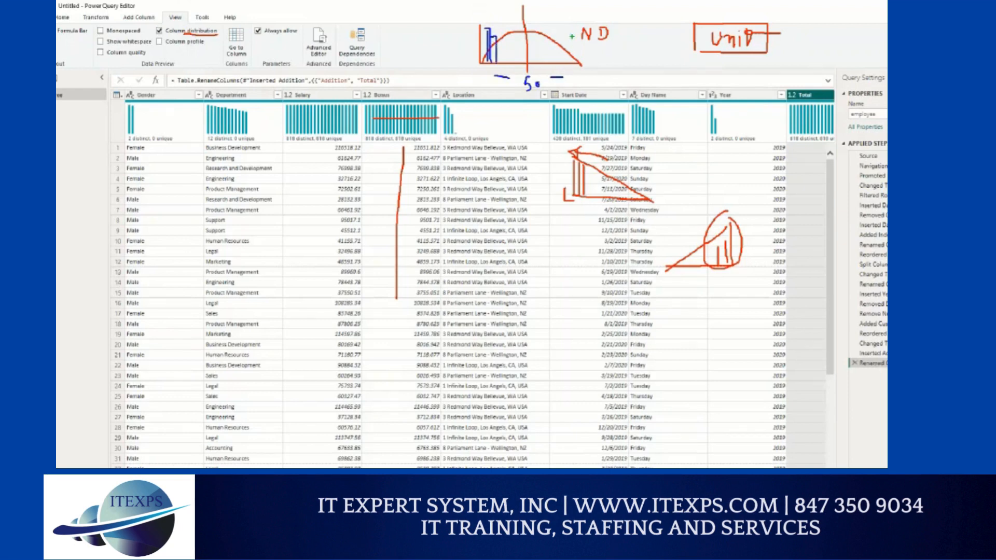
pyautogui.moveTo(572, 25)
pyautogui.mouseDown()
pyautogui.moveTo(572, 63)
pyautogui.moveTo(560, 63)
pyautogui.mouseUp()
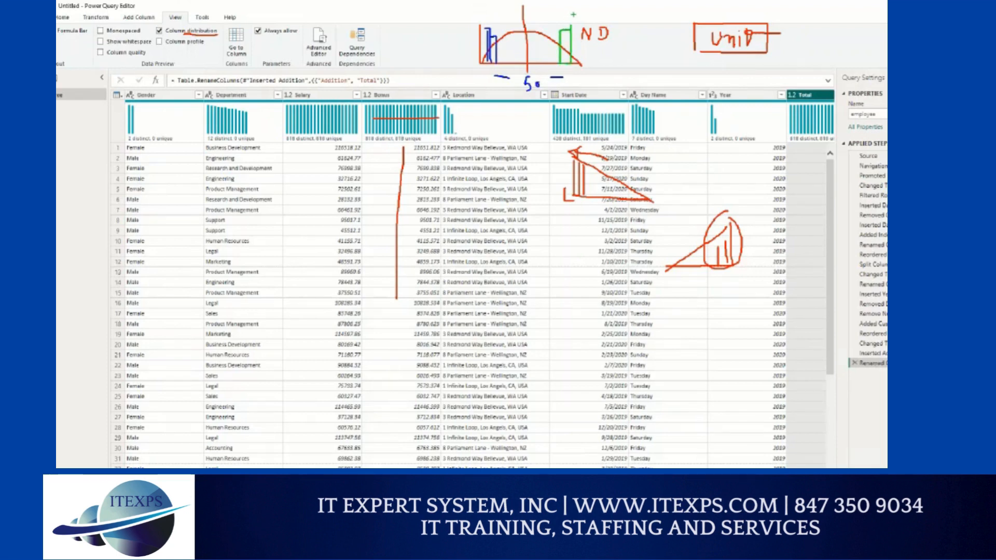
pyautogui.moveTo(576, 13)
pyautogui.mouseDown()
pyautogui.moveTo(582, 65)
pyautogui.moveTo(577, 16)
pyautogui.mouseUp()
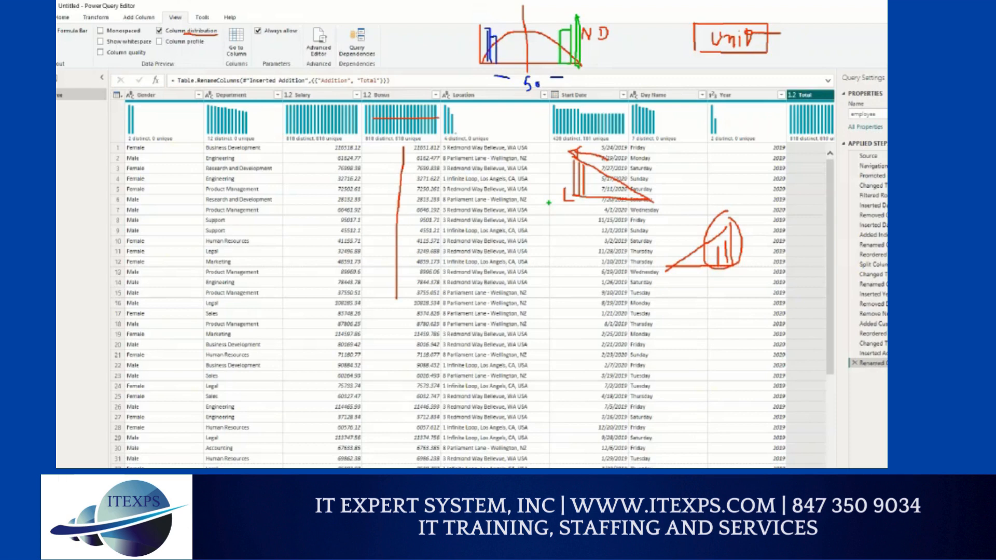
# Circle the Year column's distribution in green, and mark its first values with a vertical line and two check marks.
pyautogui.moveTo(731, 96)
pyautogui.mouseDown()
pyautogui.moveTo(725, 144)
pyautogui.moveTo(728, 99)
pyautogui.mouseUp()
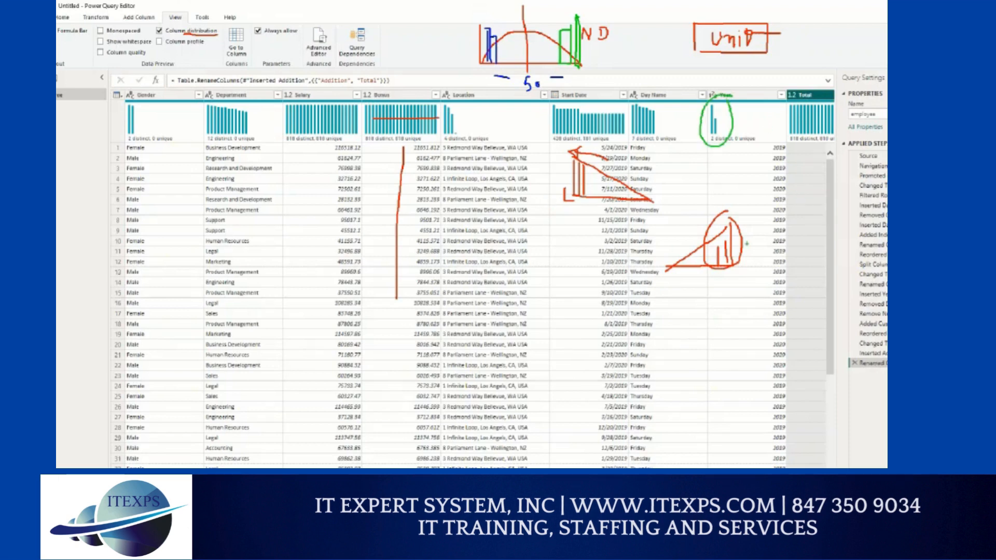
pyautogui.moveTo(767, 146); pyautogui.dragTo(769, 206)
pyautogui.moveTo(787, 158); pyautogui.dragTo(821, 154)
pyautogui.moveTo(797, 196); pyautogui.dragTo(814, 198)
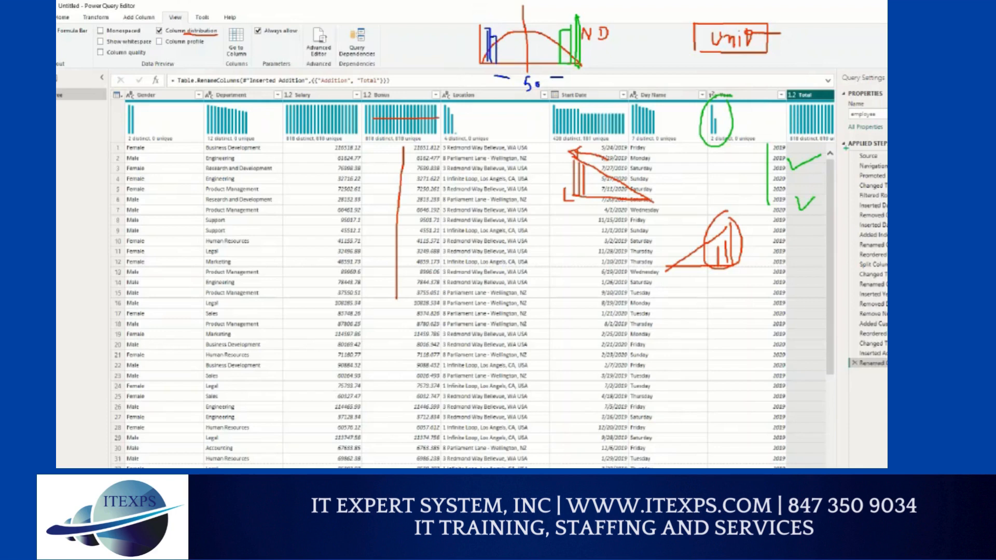
# Cross out the Year distribution in green, scribble down the Year values, add an arrow at the header, and clear the drawing.
pyautogui.moveTo(753, 104); pyautogui.dragTo(695, 157)
pyautogui.moveTo(699, 102); pyautogui.dragTo(756, 154)
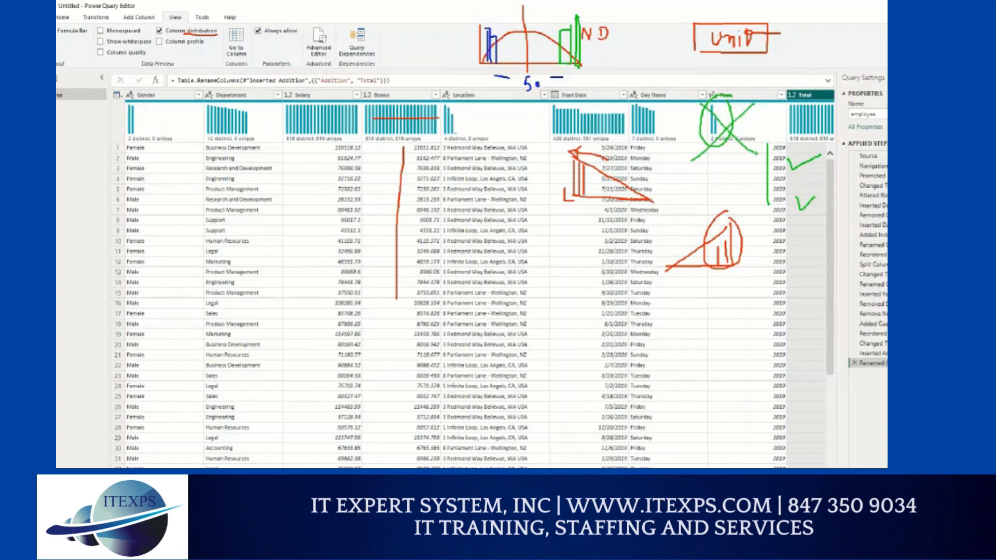
pyautogui.moveTo(791, 134)
pyautogui.mouseDown()
pyautogui.moveTo(760, 349)
pyautogui.moveTo(764, 177)
pyautogui.moveTo(770, 433)
pyautogui.moveTo(773, 145)
pyautogui.mouseUp()
pyautogui.moveTo(776, 197); pyautogui.dragTo(781, 408)
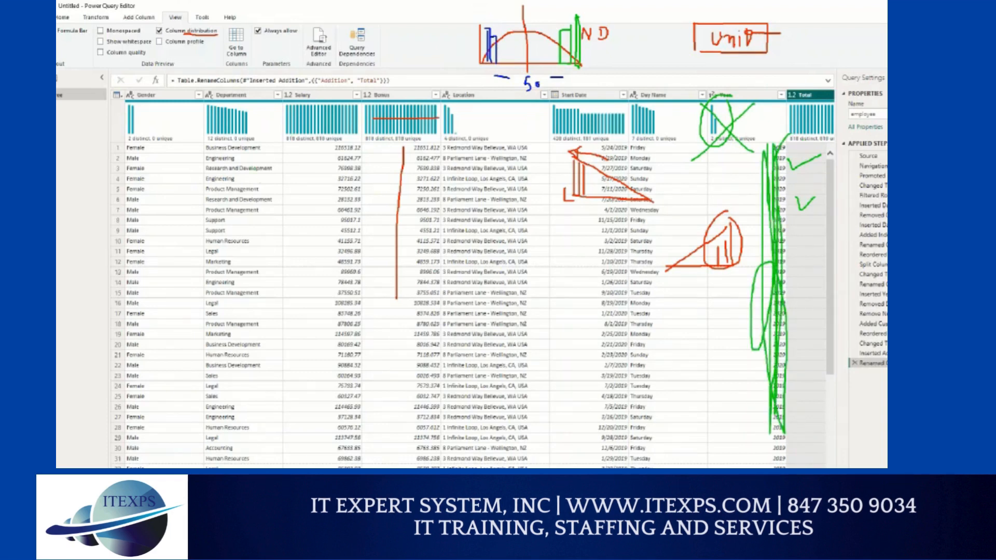
pyautogui.moveTo(725, 84); pyautogui.dragTo(736, 96)
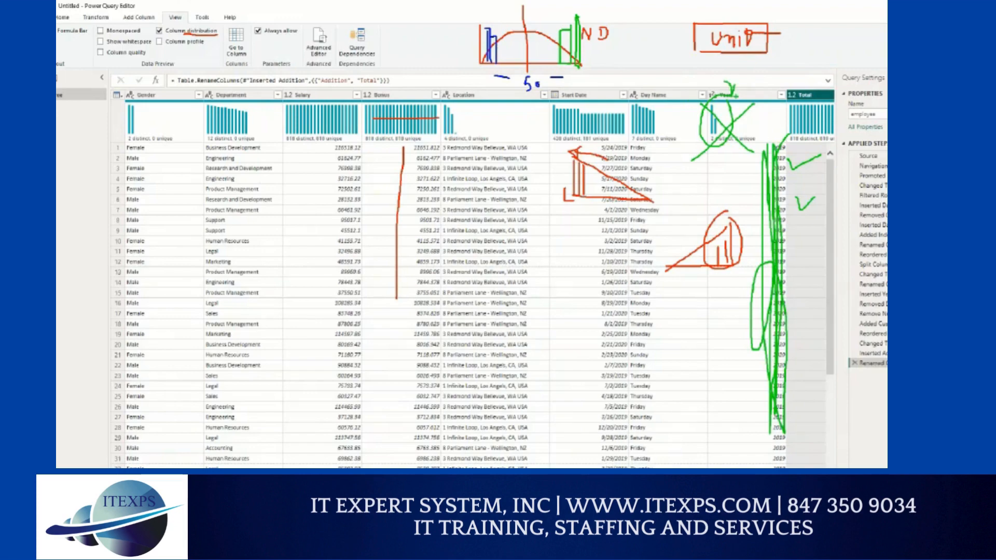
pyautogui.press('Escape')
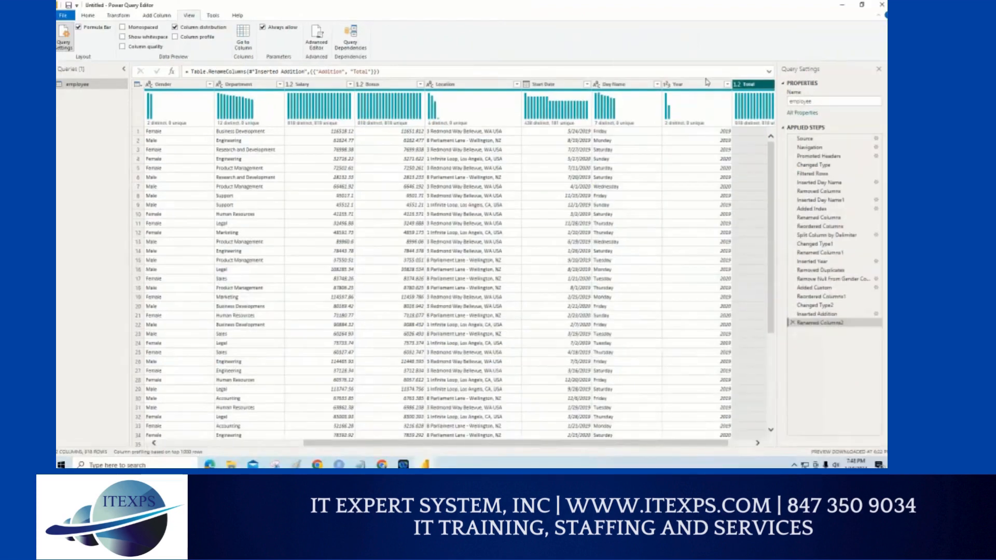
# Show the Remove command among the Year column's options, and dismiss the options.
pyautogui.rightClick(707, 83)
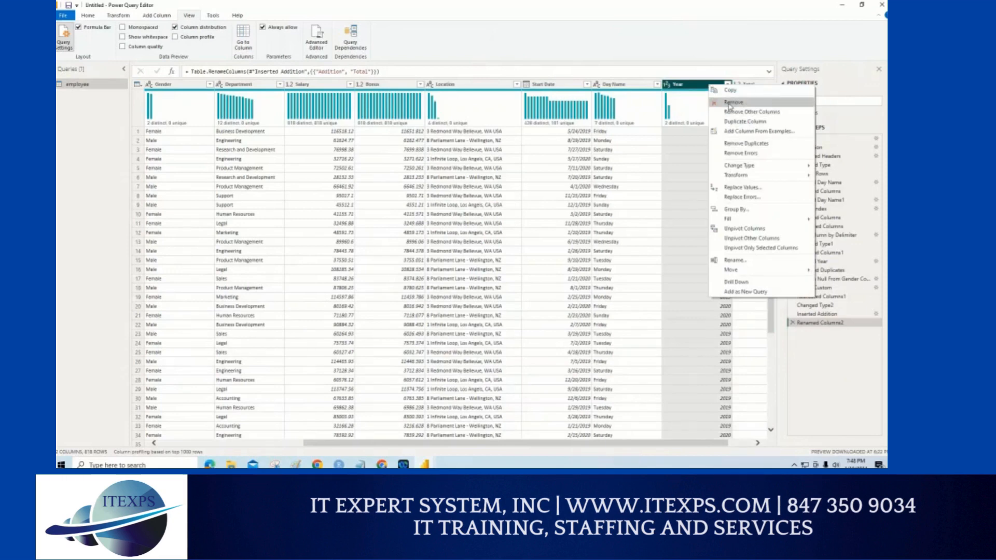
pyautogui.click(629, 187)
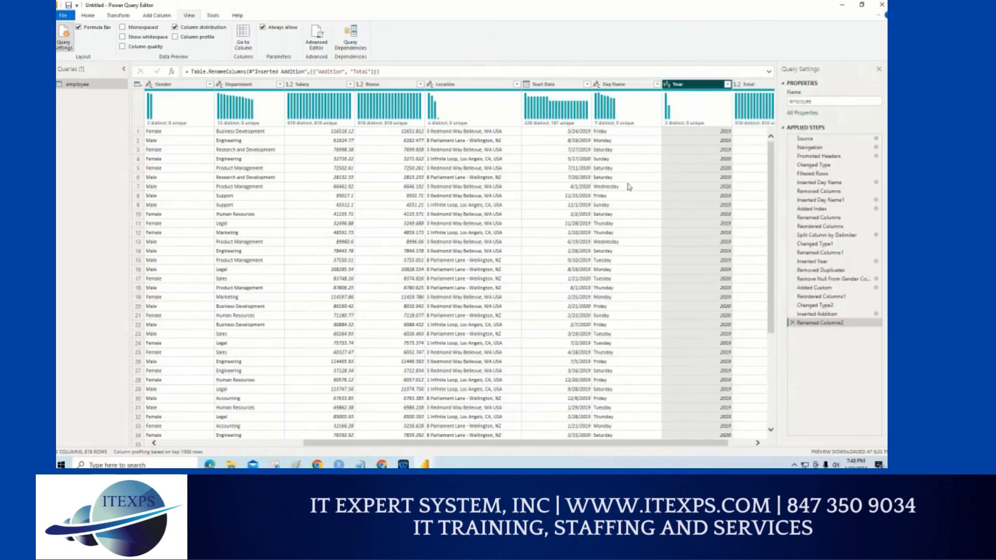
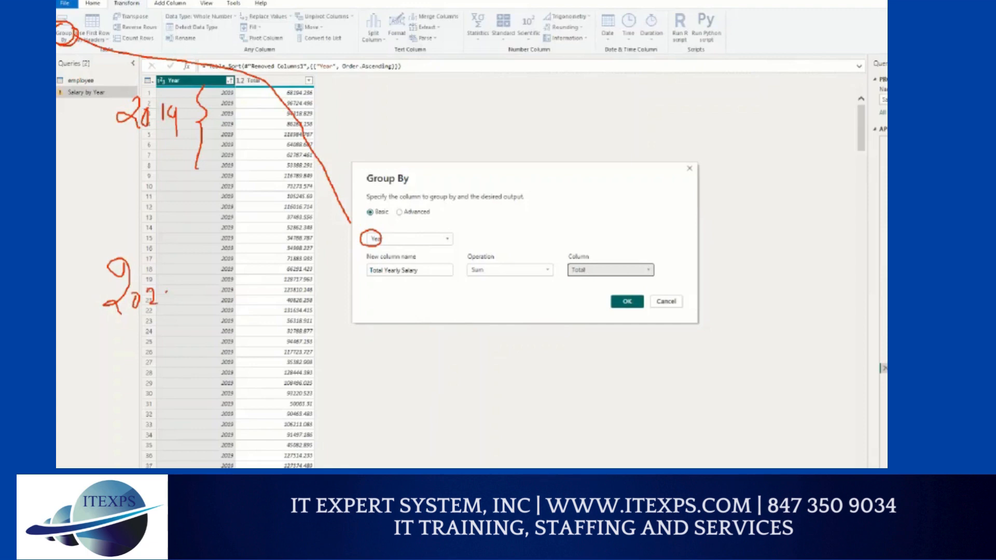
# Mark up the Group By settings in red, and group the rows by Year with Total Yearly Salary as the Sum of Total.
pyautogui.moveTo(167, 291); pyautogui.dragTo(167, 293)
pyautogui.moveTo(368, 280); pyautogui.dragTo(419, 283)
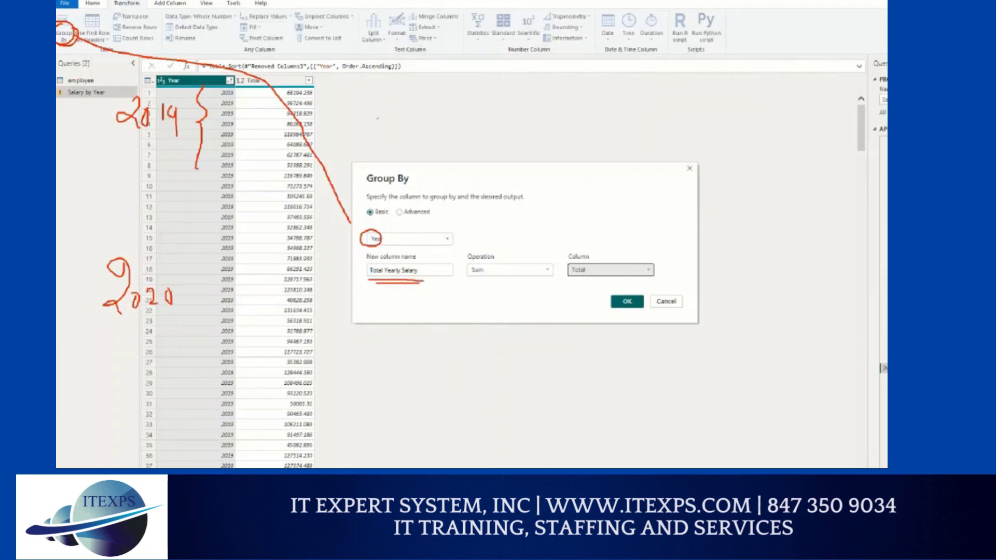
pyautogui.moveTo(478, 262)
pyautogui.mouseDown()
pyautogui.moveTo(467, 269)
pyautogui.moveTo(487, 265)
pyautogui.mouseUp()
pyautogui.moveTo(337, 83); pyautogui.dragTo(319, 270)
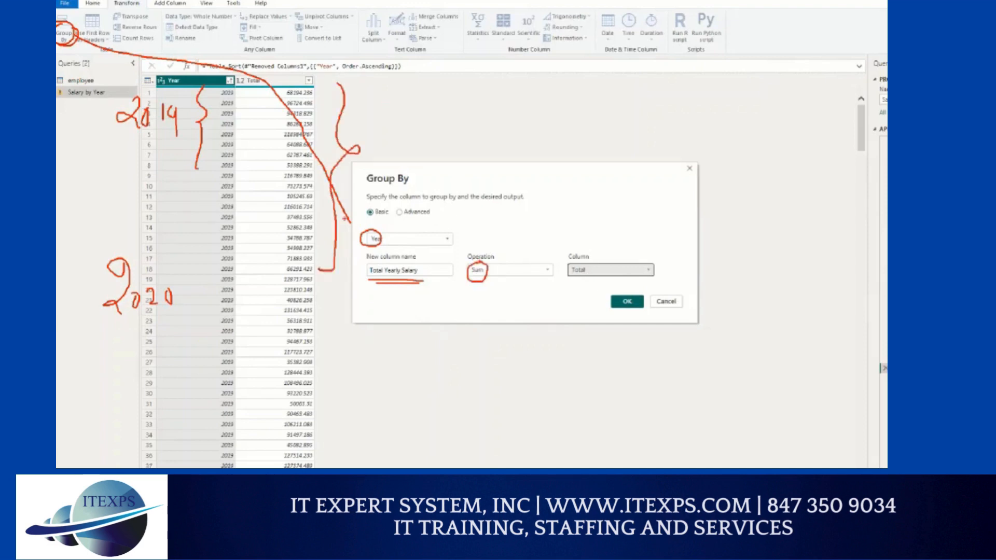
pyautogui.moveTo(330, 134); pyautogui.dragTo(229, 121)
pyautogui.moveTo(396, 124)
pyautogui.mouseDown()
pyautogui.moveTo(592, 191)
pyautogui.moveTo(592, 258)
pyautogui.moveTo(494, 306)
pyautogui.moveTo(403, 282)
pyautogui.mouseUp()
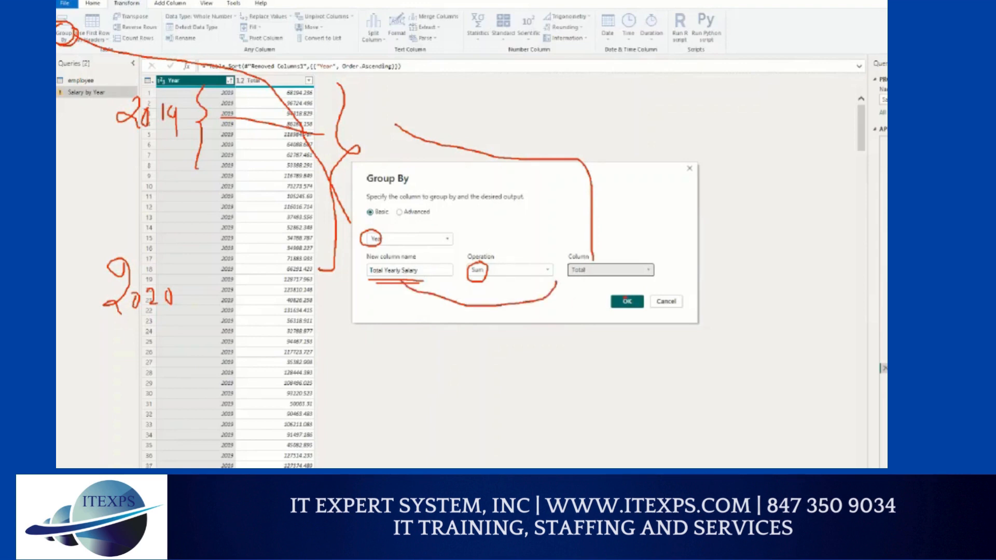
pyautogui.click(627, 301)
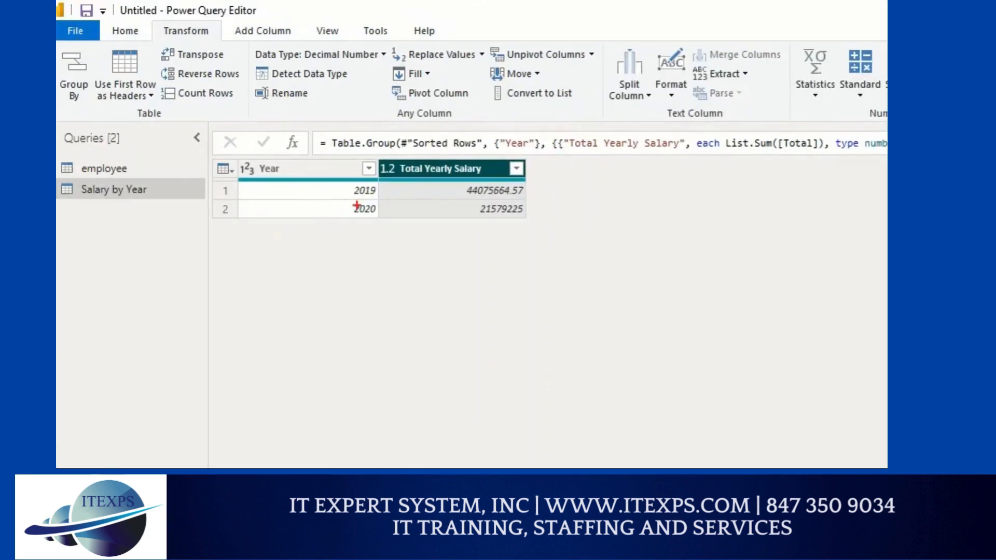
# Sketch in red how the year rows turn into 2019 and 2020 columns with boxes beneath, and clear the drawing.
pyautogui.moveTo(347, 196); pyautogui.dragTo(369, 193)
pyautogui.moveTo(297, 182); pyautogui.dragTo(313, 194)
pyautogui.moveTo(280, 286); pyautogui.dragTo(456, 293)
pyautogui.moveTo(519, 297); pyautogui.dragTo(595, 298)
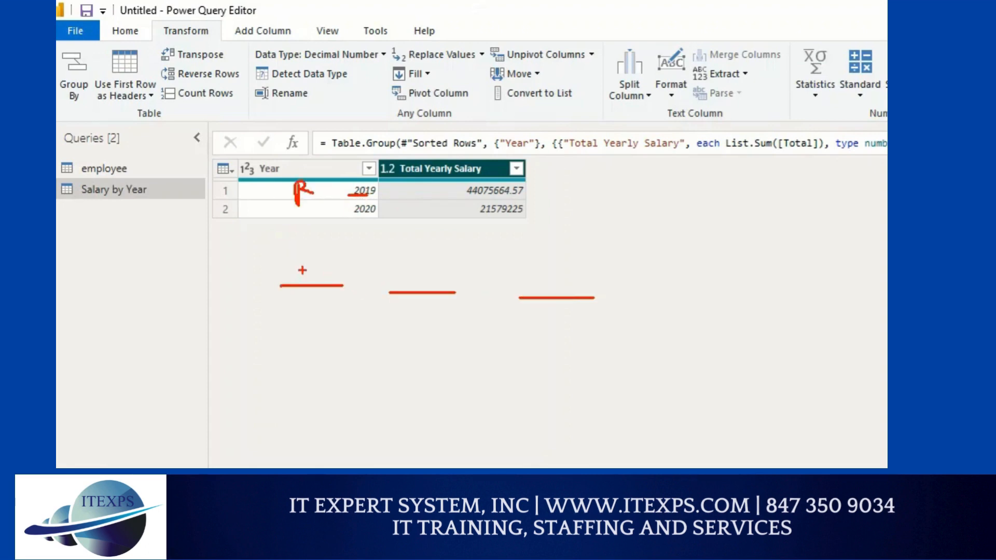
pyautogui.moveTo(303, 269)
pyautogui.mouseDown()
pyautogui.moveTo(346, 280)
pyautogui.moveTo(344, 267)
pyautogui.moveTo(370, 289)
pyautogui.mouseUp()
pyautogui.moveTo(422, 257)
pyautogui.mouseDown()
pyautogui.moveTo(437, 262)
pyautogui.moveTo(437, 280)
pyautogui.moveTo(463, 265)
pyautogui.moveTo(493, 272)
pyautogui.moveTo(498, 254)
pyautogui.mouseUp()
pyautogui.moveTo(266, 316)
pyautogui.mouseDown()
pyautogui.moveTo(341, 316)
pyautogui.moveTo(262, 358)
pyautogui.moveTo(265, 319)
pyautogui.mouseUp()
pyautogui.moveTo(394, 313)
pyautogui.mouseDown()
pyautogui.moveTo(456, 315)
pyautogui.moveTo(456, 361)
pyautogui.moveTo(403, 342)
pyautogui.mouseUp()
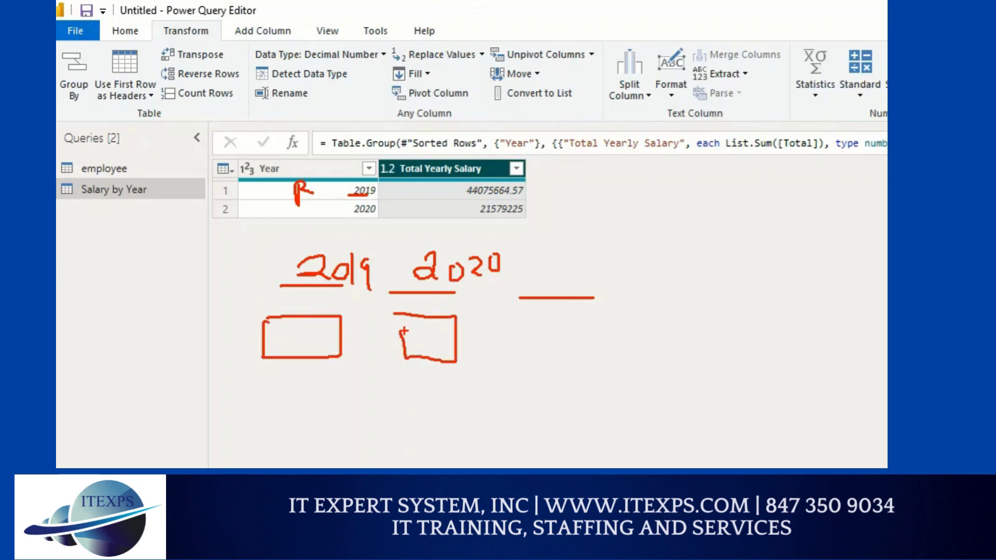
pyautogui.press('Escape')
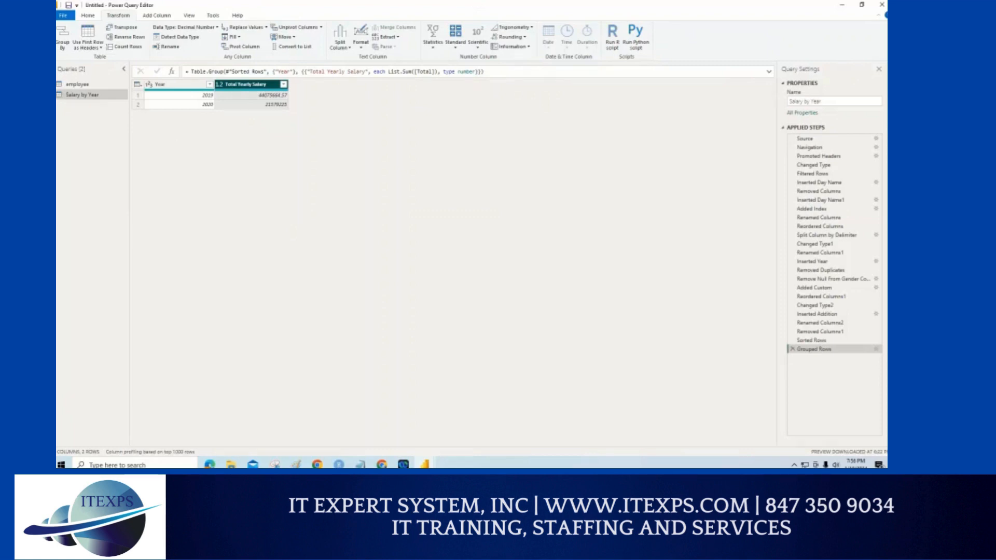
# Zoom in, mark the two year rows in red, write an "R" below with a curve over the table, and clear the drawing.
pyautogui.hotkey('ctrl', '1')
pyautogui.click(218, 84)
pyautogui.moveTo(267, 116)
pyautogui.mouseDown()
pyautogui.moveTo(301, 116)
pyautogui.moveTo(308, 142)
pyautogui.mouseUp()
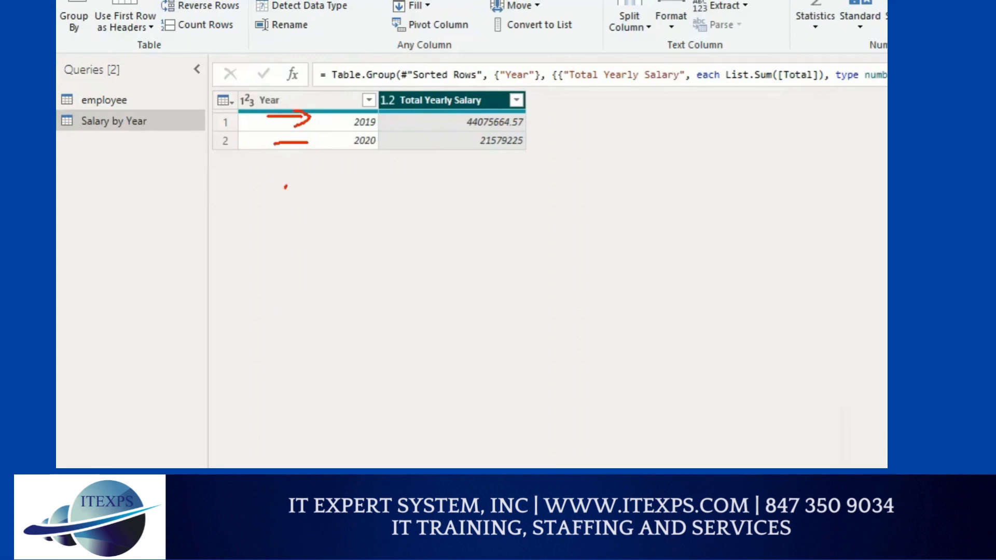
pyautogui.moveTo(285, 187); pyautogui.dragTo(307, 238)
pyautogui.moveTo(319, 198)
pyautogui.mouseDown()
pyautogui.moveTo(415, 49)
pyautogui.moveTo(459, 57)
pyautogui.mouseUp()
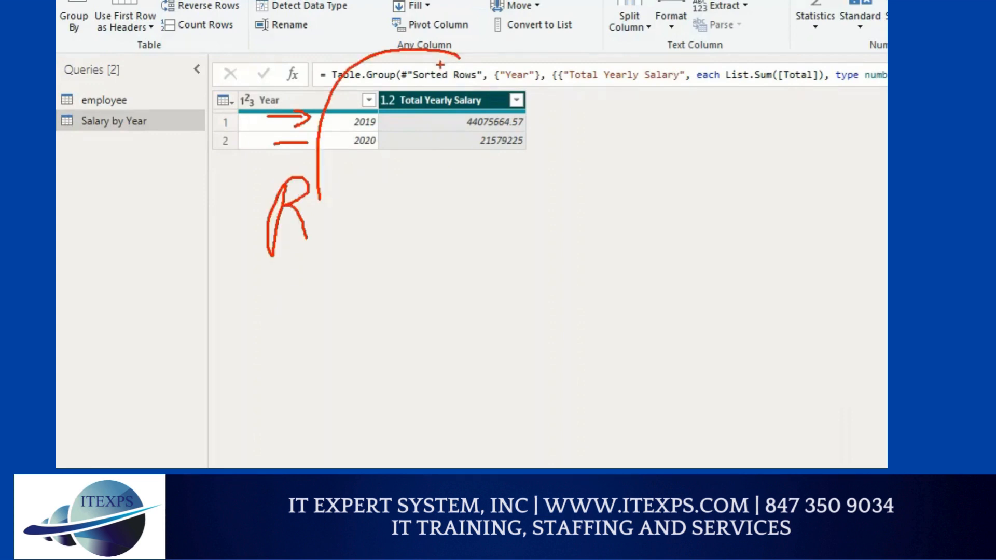
pyautogui.press('Escape')
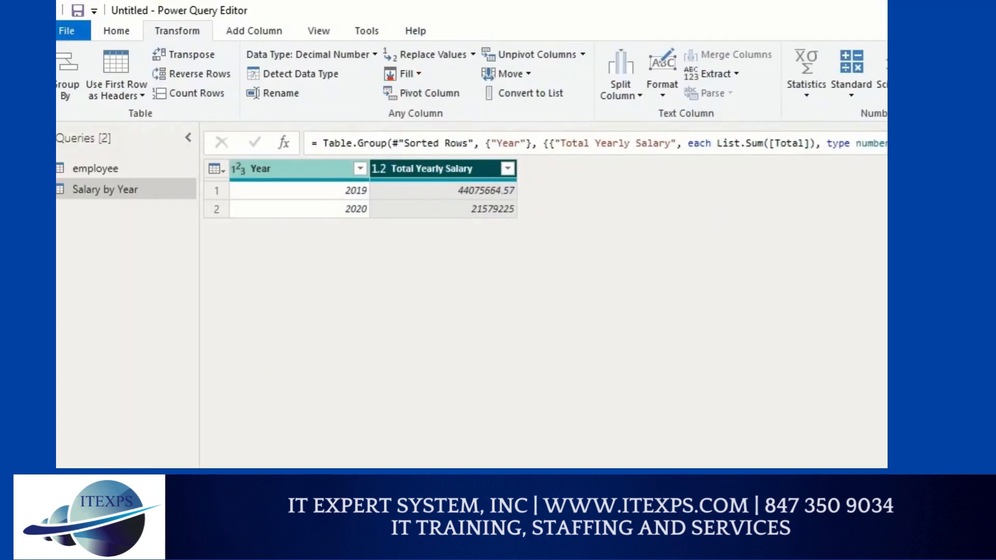
# Mark Pivot Column and Unpivot Columns in red, illustrate rows and columns with strokes, and clear the drawing.
pyautogui.moveTo(392, 78)
pyautogui.mouseDown()
pyautogui.moveTo(377, 99)
pyautogui.moveTo(423, 105)
pyautogui.mouseUp()
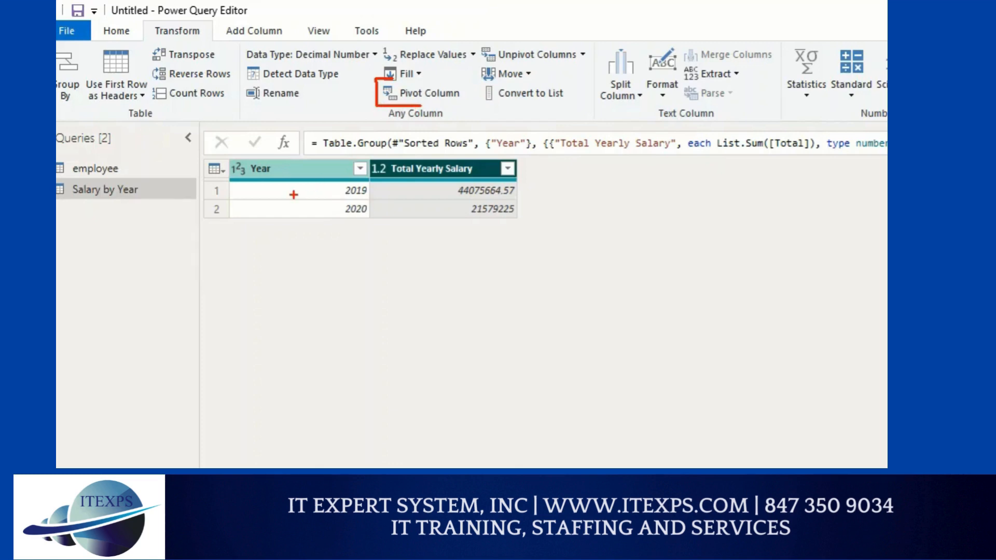
pyautogui.moveTo(292, 195)
pyautogui.mouseDown()
pyautogui.moveTo(327, 195)
pyautogui.moveTo(303, 209)
pyautogui.moveTo(322, 209)
pyautogui.mouseUp()
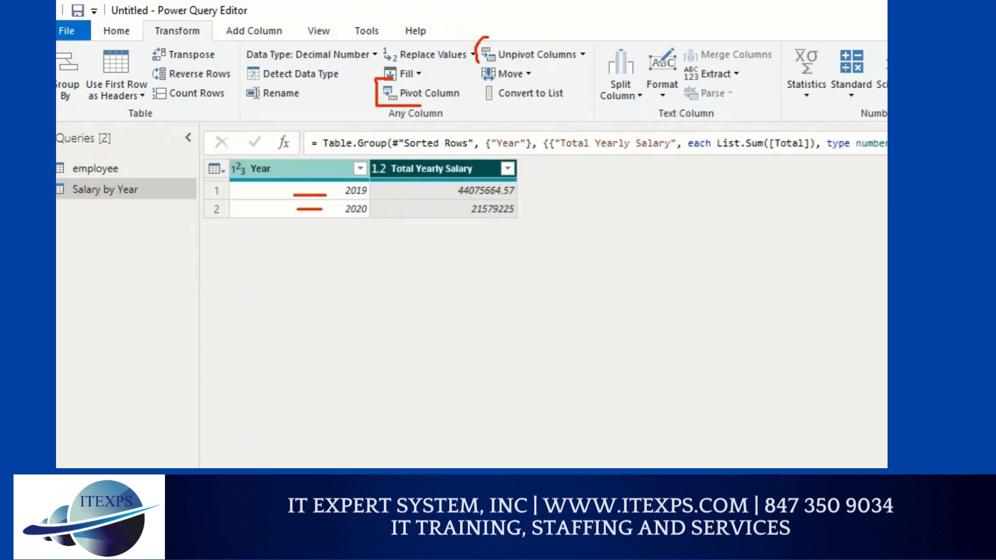
pyautogui.moveTo(477, 62)
pyautogui.mouseDown()
pyautogui.moveTo(508, 50)
pyautogui.moveTo(493, 37)
pyautogui.mouseUp()
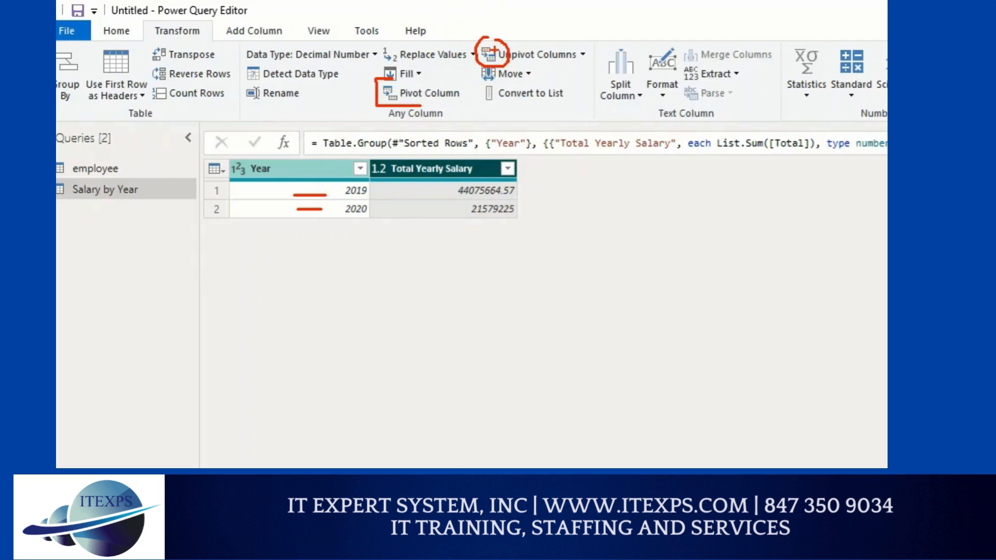
pyautogui.moveTo(545, 29)
pyautogui.mouseDown()
pyautogui.moveTo(585, 29)
pyautogui.moveTo(621, 73)
pyautogui.mouseUp()
pyautogui.moveTo(646, 25); pyautogui.dragTo(647, 62)
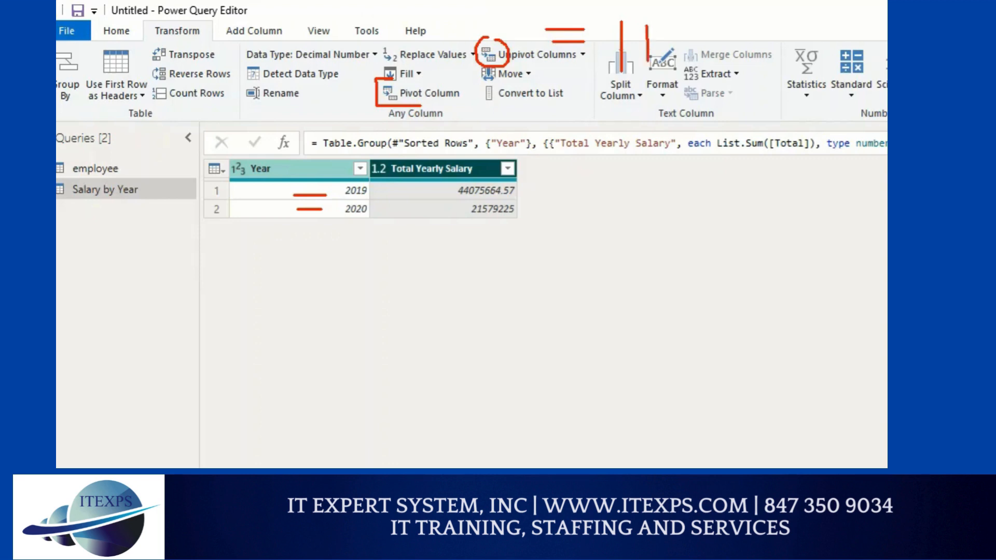
pyautogui.moveTo(517, 60); pyautogui.dragTo(537, 64)
pyautogui.press('Escape')
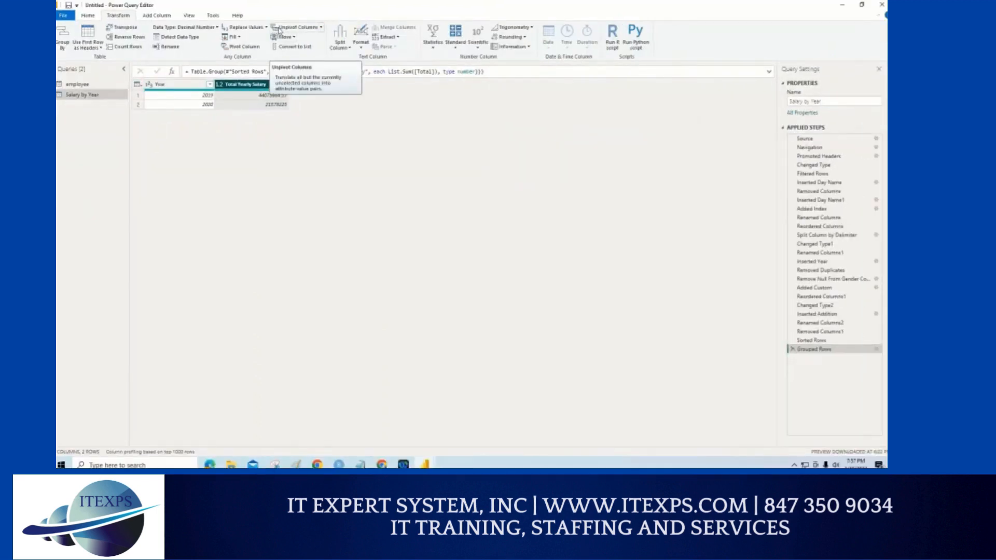
# Try unpivoting the Total Yearly Salary column, and delete the resulting applied step.
pyautogui.click(279, 29)
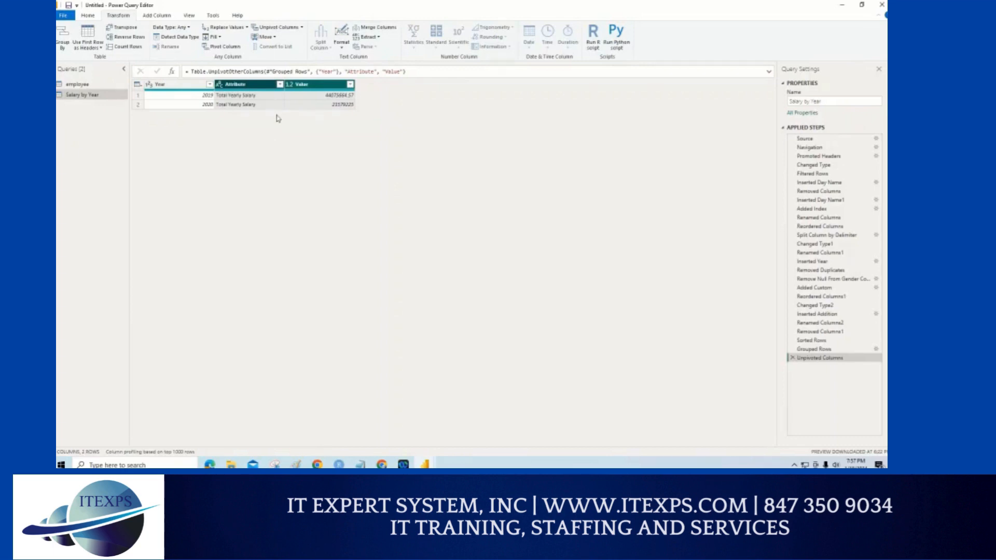
pyautogui.click(792, 358)
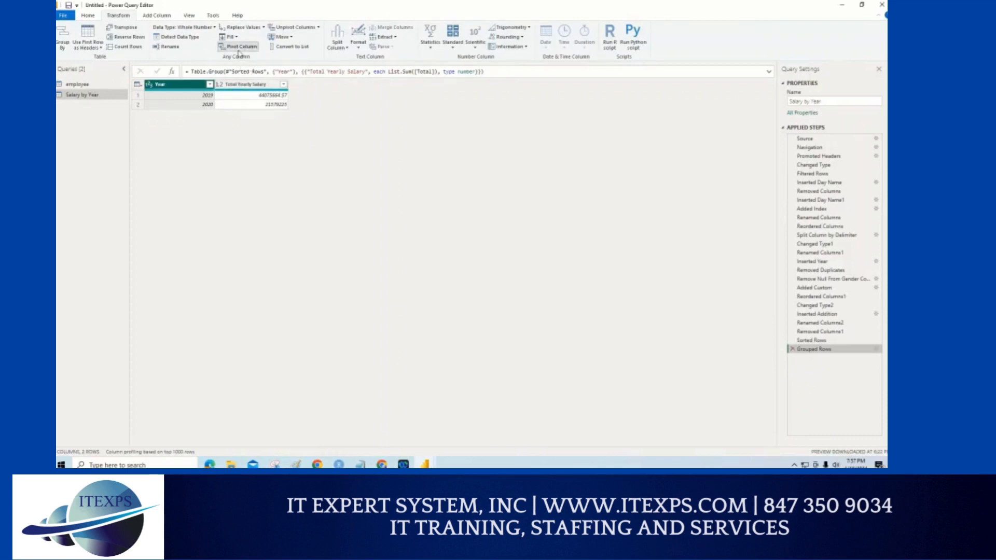
# Try pivoting the Year column with Total Yearly Salary as the values column, and delete the resulting applied step.
pyautogui.click(239, 47)
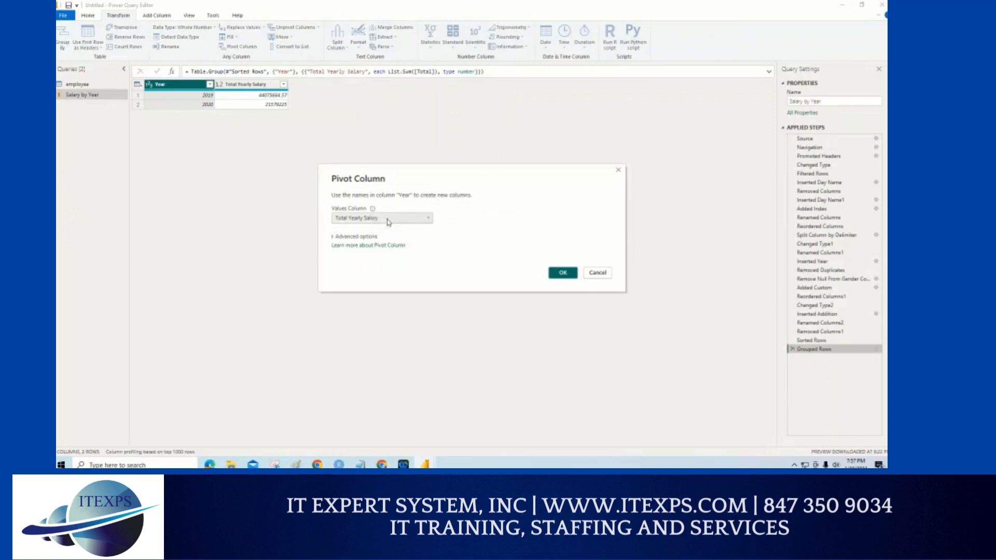
pyautogui.click(564, 272)
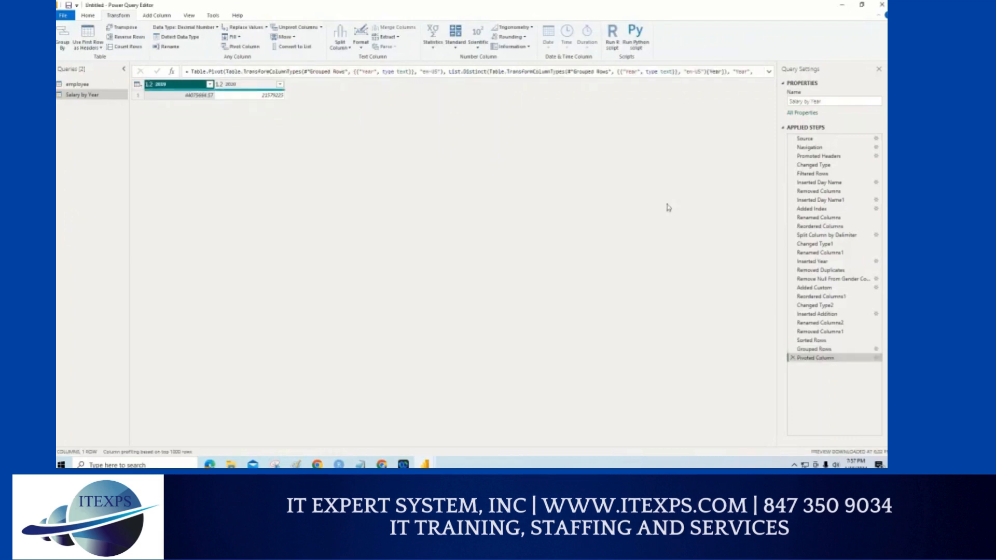
pyautogui.click(792, 358)
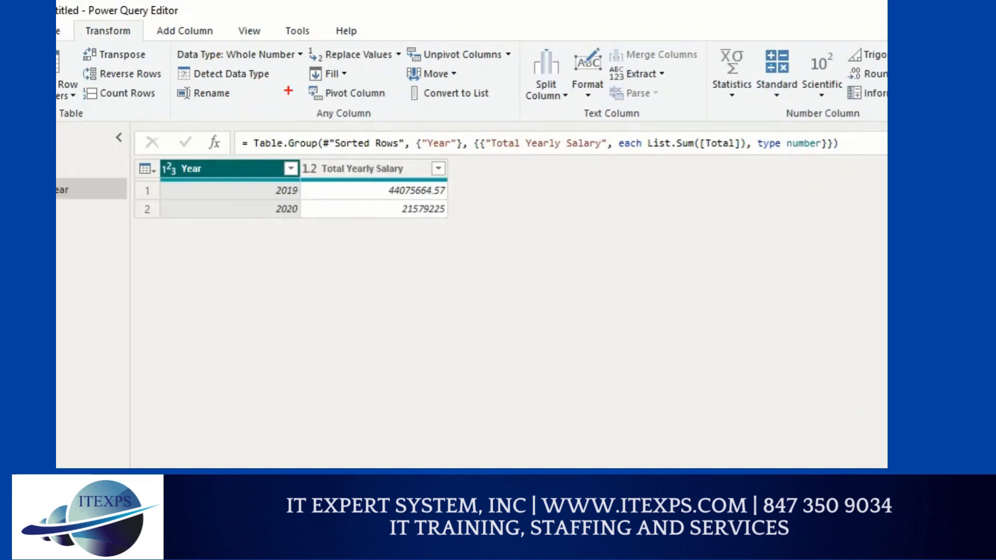
# Write a red "R" beside Pivot Column, mark both year rows, and sketch two column strokes with "2019" under the first.
pyautogui.moveTo(293, 96)
pyautogui.mouseDown()
pyautogui.moveTo(294, 76)
pyautogui.moveTo(300, 97)
pyautogui.mouseUp()
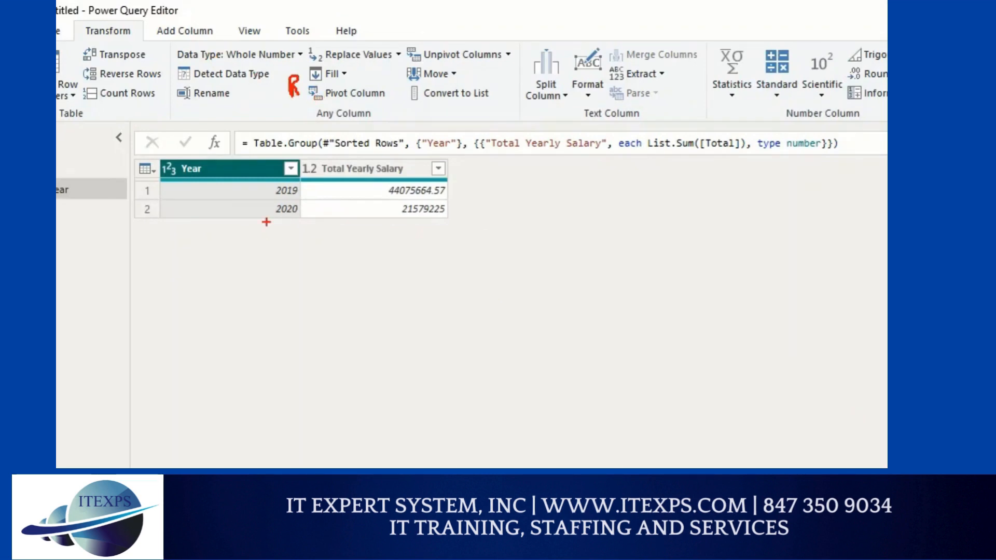
pyautogui.moveTo(220, 187); pyautogui.dragTo(262, 187)
pyautogui.moveTo(205, 209); pyautogui.dragTo(259, 209)
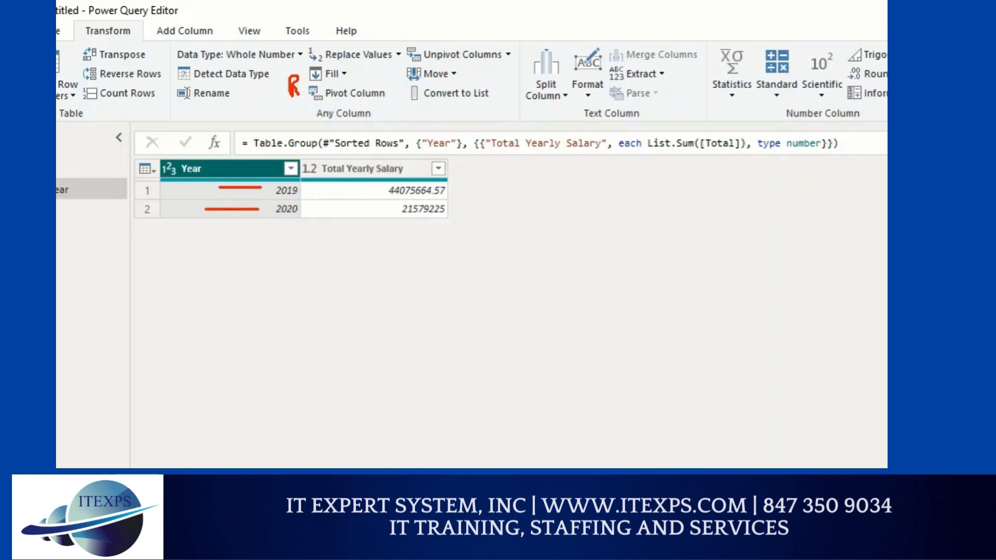
pyautogui.moveTo(566, 217); pyautogui.dragTo(569, 277)
pyautogui.moveTo(732, 204); pyautogui.dragTo(734, 261)
pyautogui.moveTo(533, 284)
pyautogui.mouseDown()
pyautogui.moveTo(534, 325)
pyautogui.moveTo(563, 326)
pyautogui.moveTo(581, 298)
pyautogui.moveTo(597, 328)
pyautogui.mouseUp()
pyautogui.moveTo(618, 291); pyautogui.dragTo(628, 355)
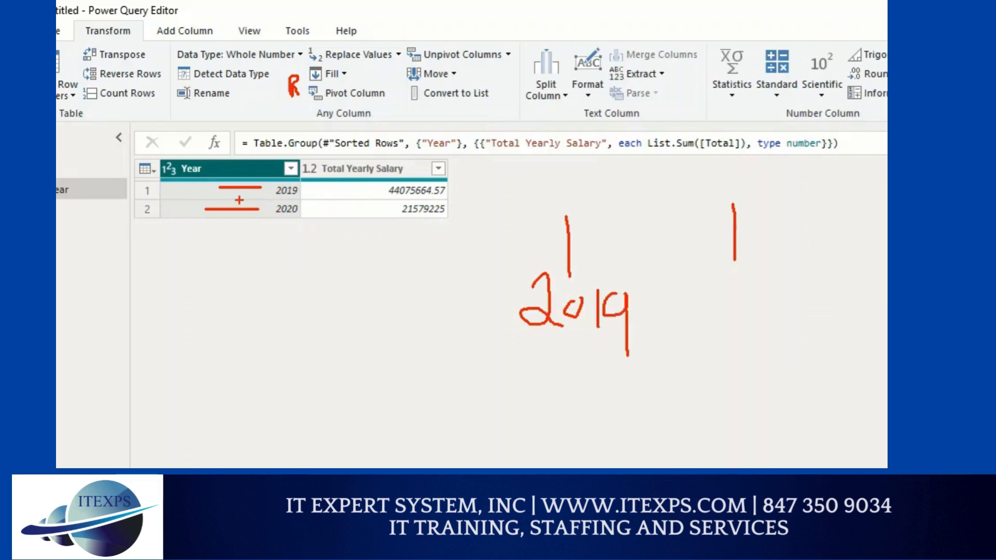
# Circle the Year header, underline 2019, write "2020", sketch a salary curve with boxes under both years, and clear the drawing.
pyautogui.moveTo(196, 154)
pyautogui.mouseDown()
pyautogui.moveTo(206, 173)
pyautogui.moveTo(173, 179)
pyautogui.mouseUp()
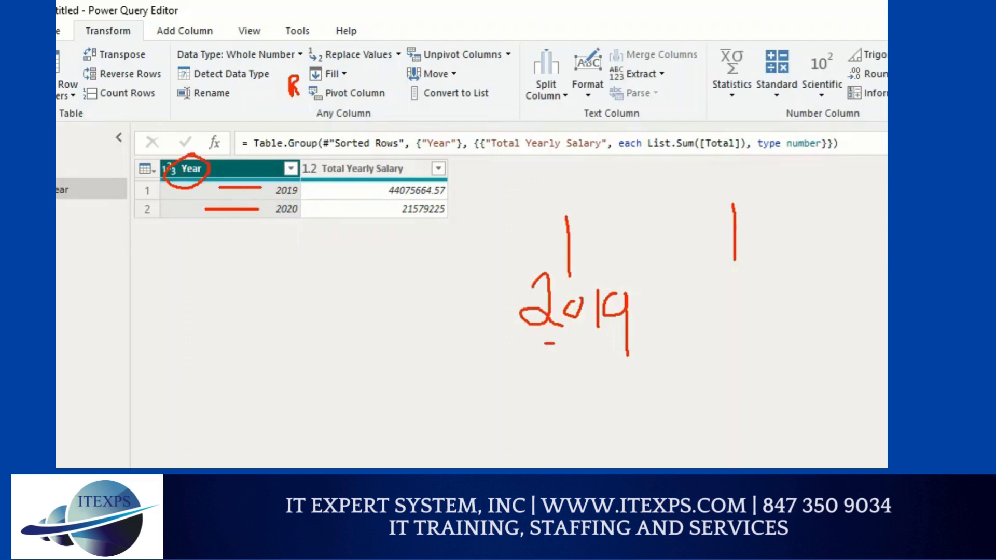
pyautogui.moveTo(544, 343); pyautogui.dragTo(625, 347)
pyautogui.moveTo(731, 295)
pyautogui.mouseDown()
pyautogui.moveTo(757, 312)
pyautogui.moveTo(776, 286)
pyautogui.moveTo(812, 307)
pyautogui.mouseUp()
pyautogui.moveTo(825, 272)
pyautogui.mouseDown()
pyautogui.moveTo(816, 285)
pyautogui.moveTo(826, 272)
pyautogui.mouseUp()
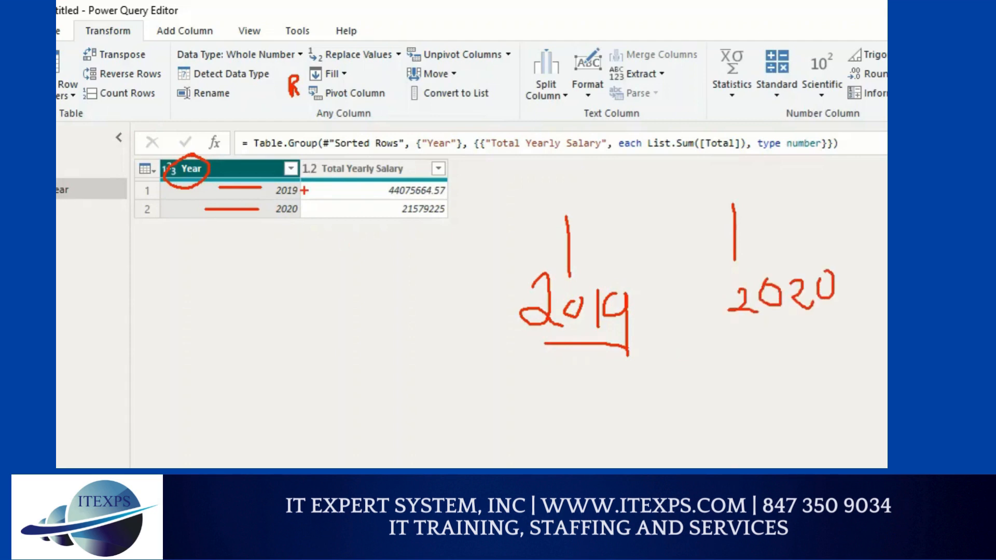
pyautogui.moveTo(369, 189)
pyautogui.mouseDown()
pyautogui.moveTo(439, 345)
pyautogui.moveTo(529, 384)
pyautogui.moveTo(624, 372)
pyautogui.moveTo(546, 437)
pyautogui.moveTo(544, 389)
pyautogui.mouseUp()
pyautogui.moveTo(748, 344)
pyautogui.mouseDown()
pyautogui.moveTo(859, 402)
pyautogui.moveTo(762, 414)
pyautogui.mouseUp()
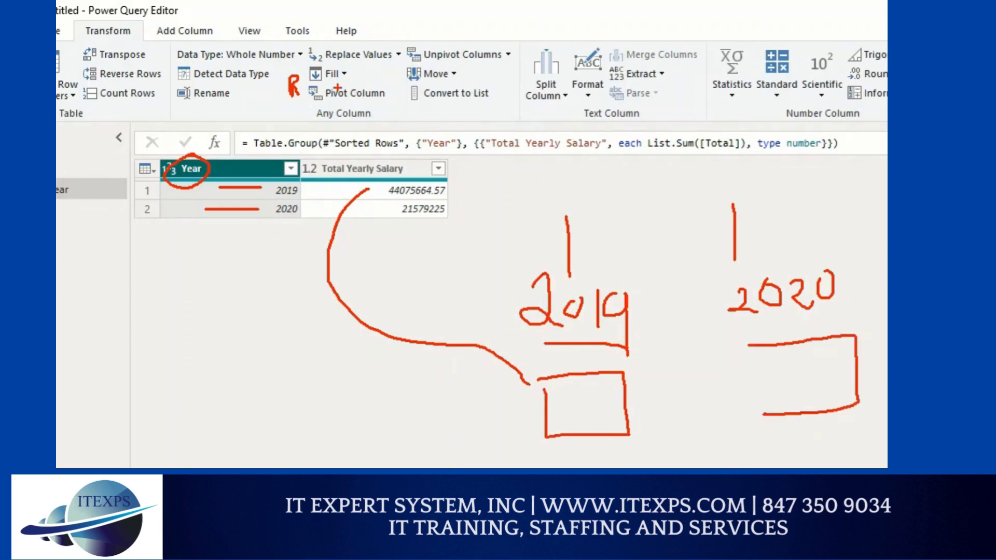
pyautogui.press('Escape')
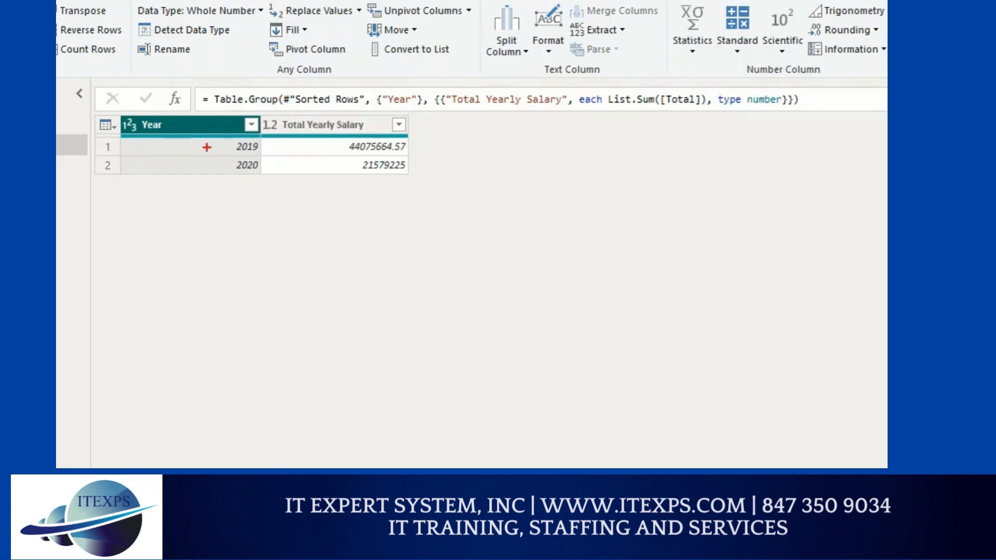
# Pivot the Year column into new columns, using Total Yearly Salary as the values column.
pyautogui.moveTo(204, 148)
pyautogui.mouseDown()
pyautogui.moveTo(235, 147)
pyautogui.moveTo(236, 164)
pyautogui.mouseUp()
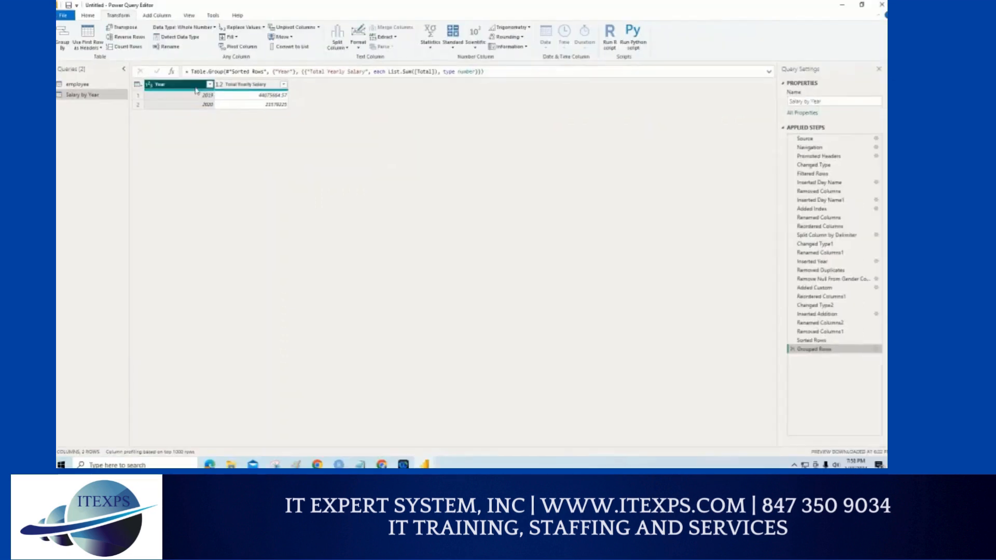
pyautogui.click(228, 48)
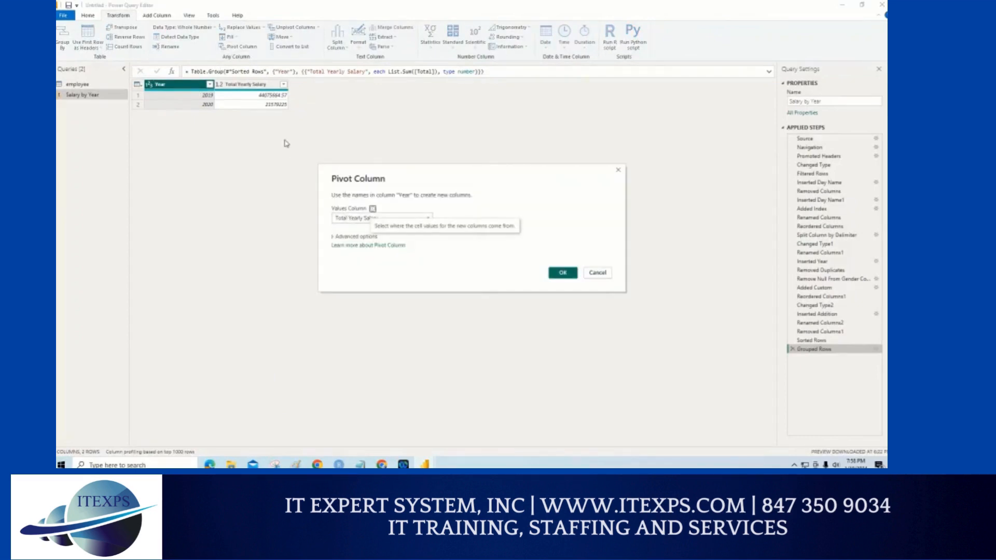
pyautogui.moveTo(269, 94)
pyautogui.mouseDown()
pyautogui.moveTo(258, 95)
pyautogui.moveTo(279, 85)
pyautogui.moveTo(281, 102)
pyautogui.mouseUp()
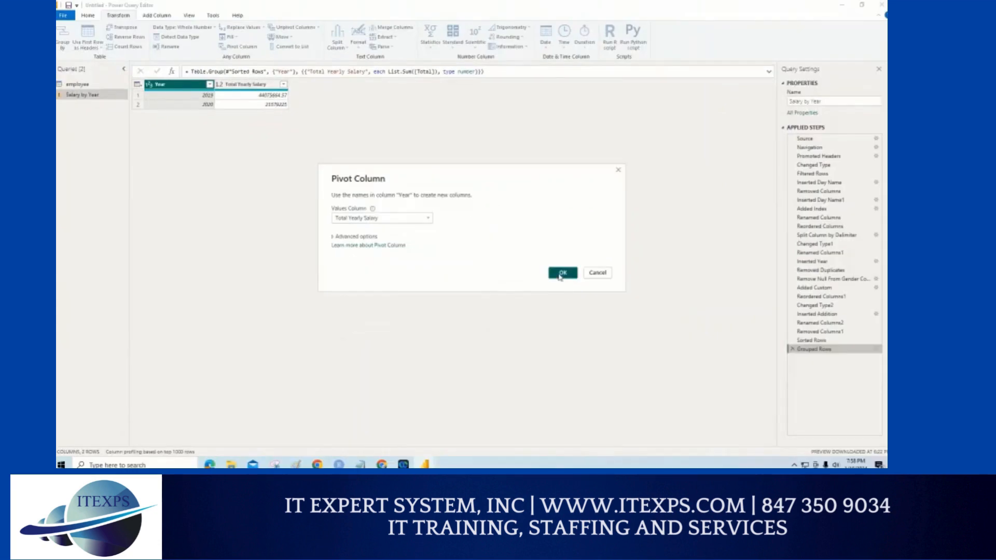
pyautogui.click(562, 273)
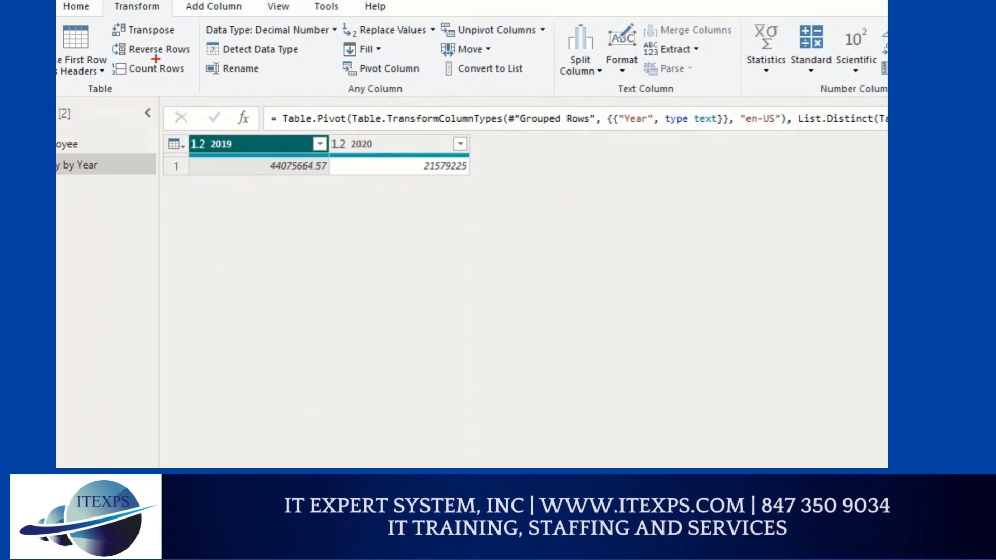
# Zoom in, draw red illustration strokes in the empty area beside the pivoted 2019 and 2020 columns, and clear them.
pyautogui.moveTo(678, 181); pyautogui.dragTo(679, 213)
pyautogui.moveTo(656, 182)
pyautogui.mouseDown()
pyautogui.moveTo(693, 181)
pyautogui.moveTo(733, 200)
pyautogui.mouseUp()
pyautogui.click(693, 199)
pyautogui.moveTo(733, 178)
pyautogui.mouseDown()
pyautogui.moveTo(743, 181)
pyautogui.moveTo(736, 189)
pyautogui.moveTo(781, 193)
pyautogui.mouseUp()
pyautogui.click(753, 190)
pyautogui.moveTo(653, 253); pyautogui.dragTo(813, 196)
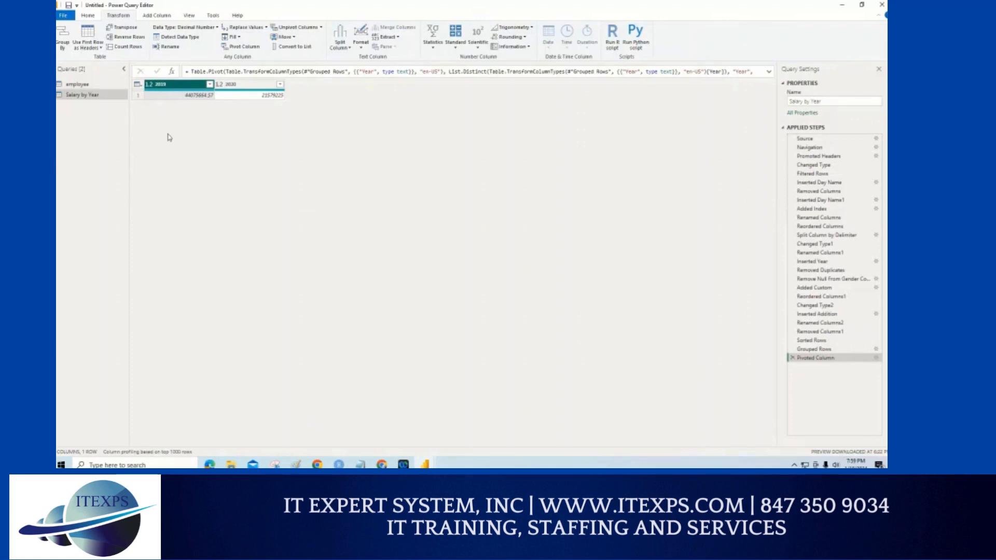
# Sketch a red table frame with an arrow leading out, add an inner column box with its own arrow, and clear the drawing.
pyautogui.moveTo(261, 152)
pyautogui.mouseDown()
pyautogui.moveTo(269, 236)
pyautogui.moveTo(363, 145)
pyautogui.mouseUp()
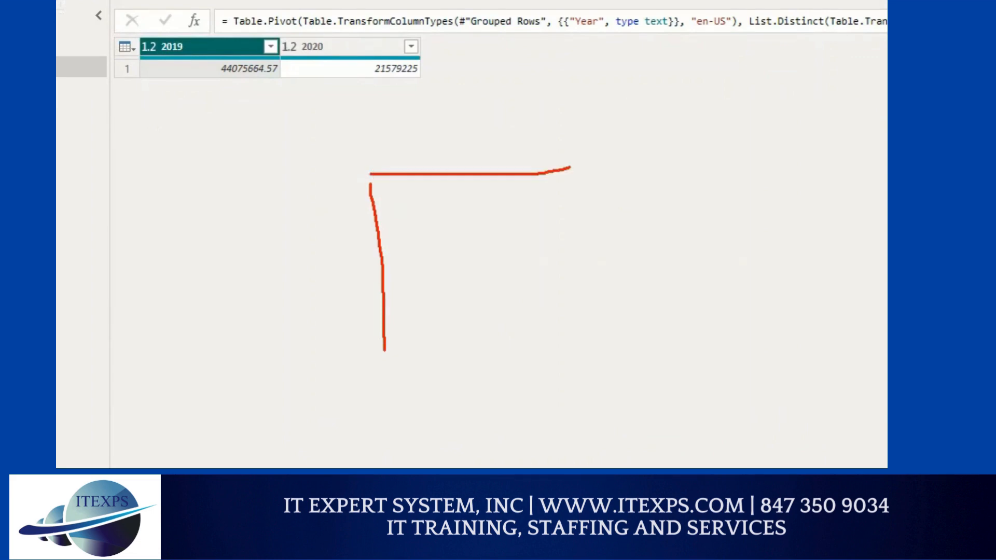
pyautogui.moveTo(571, 167)
pyautogui.mouseDown()
pyautogui.moveTo(673, 184)
pyautogui.moveTo(600, 357)
pyautogui.moveTo(414, 358)
pyautogui.mouseUp()
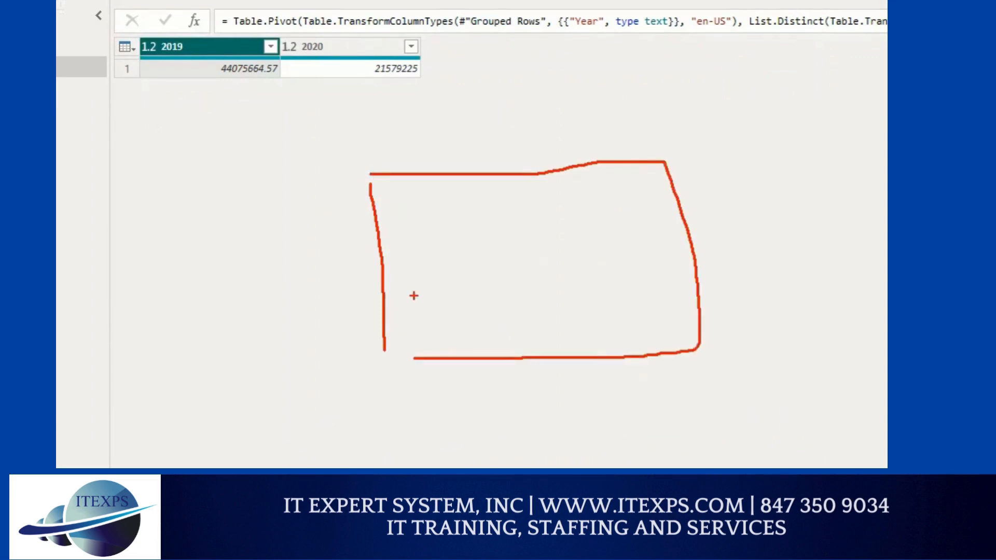
pyautogui.moveTo(417, 239)
pyautogui.mouseDown()
pyautogui.moveTo(413, 200)
pyautogui.moveTo(730, 87)
pyautogui.moveTo(708, 96)
pyautogui.moveTo(732, 58)
pyautogui.mouseUp()
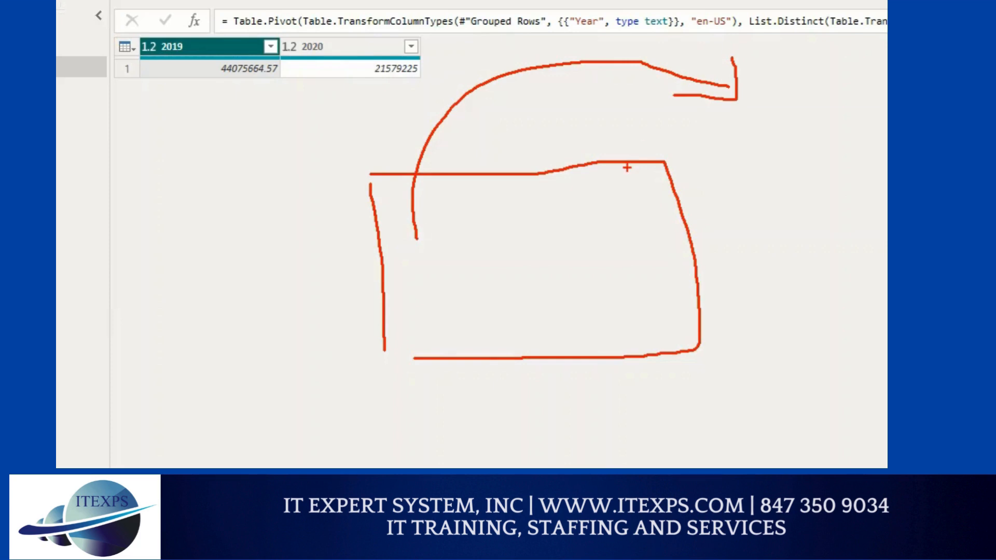
pyautogui.moveTo(481, 181)
pyautogui.mouseDown()
pyautogui.moveTo(481, 292)
pyautogui.moveTo(540, 302)
pyautogui.moveTo(535, 176)
pyautogui.moveTo(495, 178)
pyautogui.moveTo(544, 133)
pyautogui.moveTo(604, 136)
pyautogui.moveTo(585, 118)
pyautogui.mouseUp()
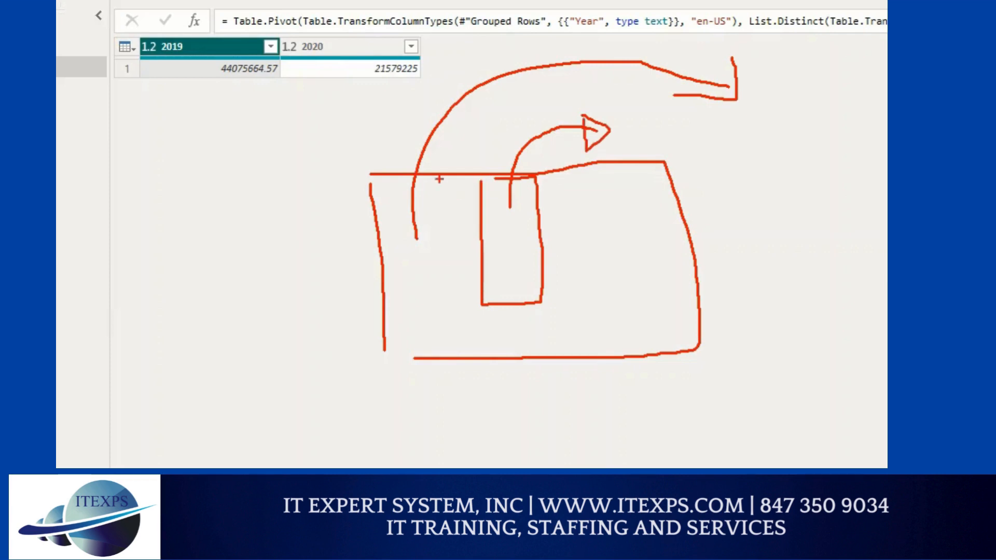
pyautogui.press('Escape')
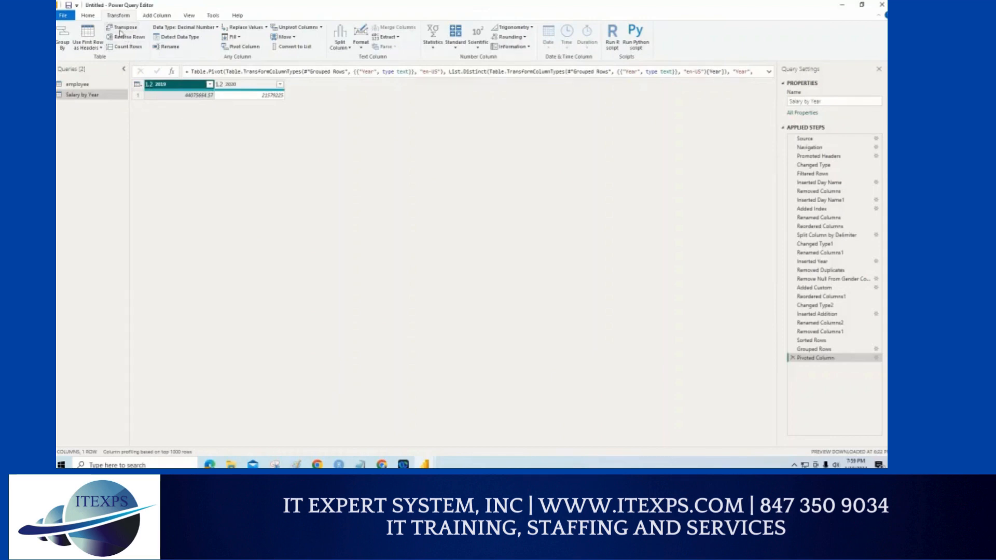
# Zoom in, mark Transpose, Pivot Column and Unpivot Columns in red, sketch three rows with a curved arrow, and clear the drawing.
pyautogui.hotkey('ctrl', '1')
pyautogui.click(180, 50)
pyautogui.moveTo(177, 46)
pyautogui.mouseDown()
pyautogui.moveTo(130, 45)
pyautogui.moveTo(134, 67)
pyautogui.moveTo(201, 57)
pyautogui.mouseUp()
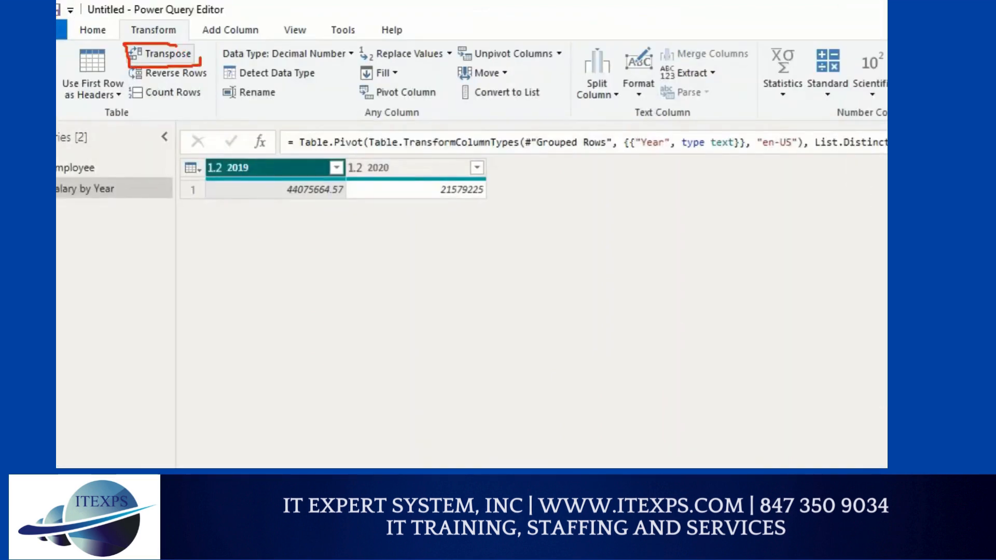
pyautogui.moveTo(189, 298); pyautogui.dragTo(267, 293)
pyautogui.moveTo(214, 330); pyautogui.dragTo(259, 331)
pyautogui.moveTo(207, 378); pyautogui.dragTo(275, 380)
pyautogui.moveTo(234, 295)
pyautogui.mouseDown()
pyautogui.moveTo(278, 223)
pyautogui.moveTo(474, 232)
pyautogui.moveTo(474, 224)
pyautogui.mouseUp()
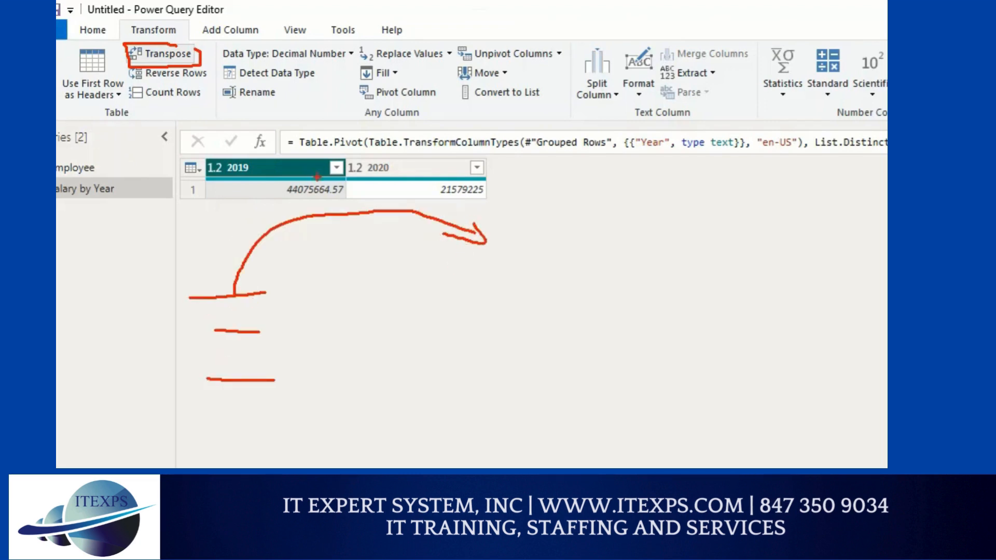
pyautogui.moveTo(415, 83)
pyautogui.mouseDown()
pyautogui.moveTo(358, 104)
pyautogui.moveTo(412, 94)
pyautogui.mouseUp()
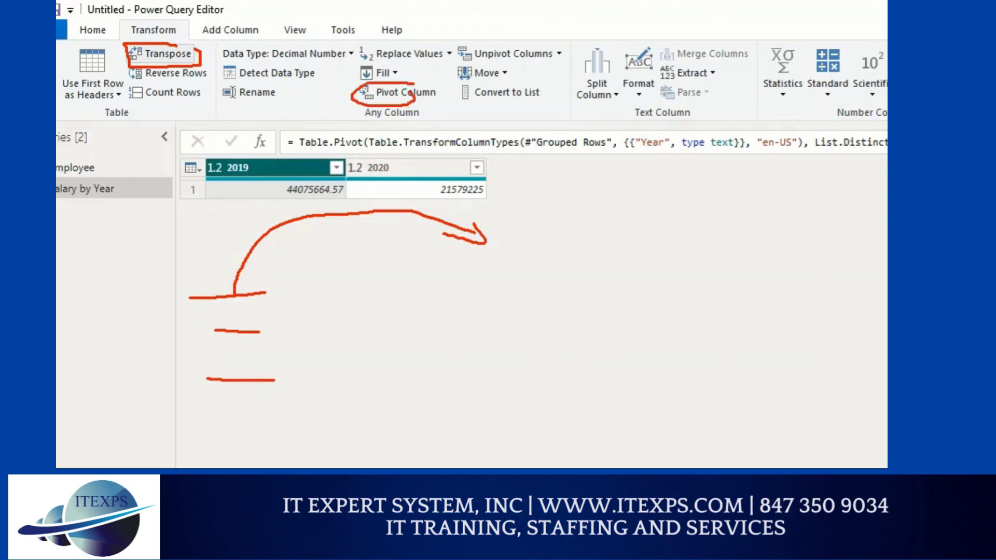
pyautogui.moveTo(483, 40)
pyautogui.mouseDown()
pyautogui.moveTo(460, 52)
pyautogui.moveTo(495, 37)
pyautogui.mouseUp()
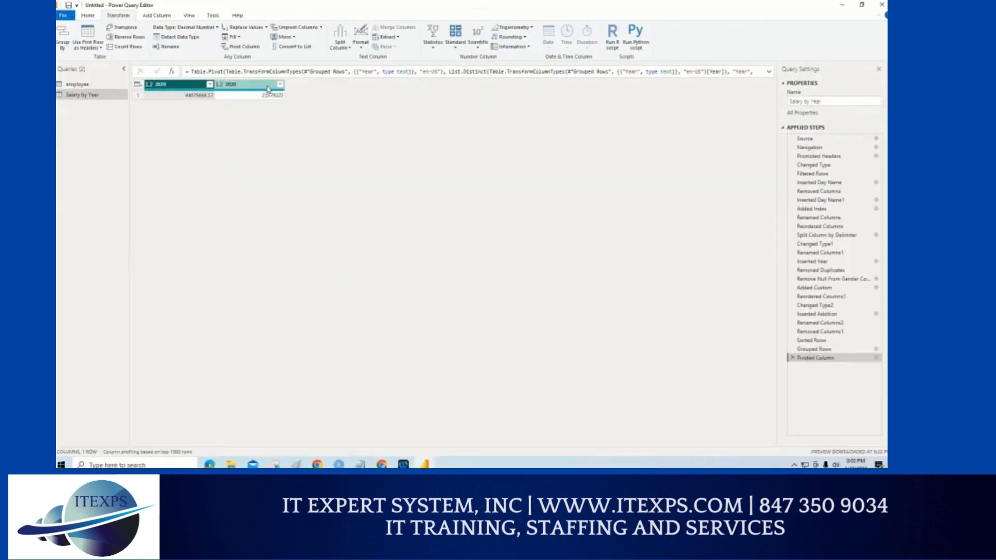
# Duplicate the employee query and rename the copy Department Year Salary.
pyautogui.click(80, 86)
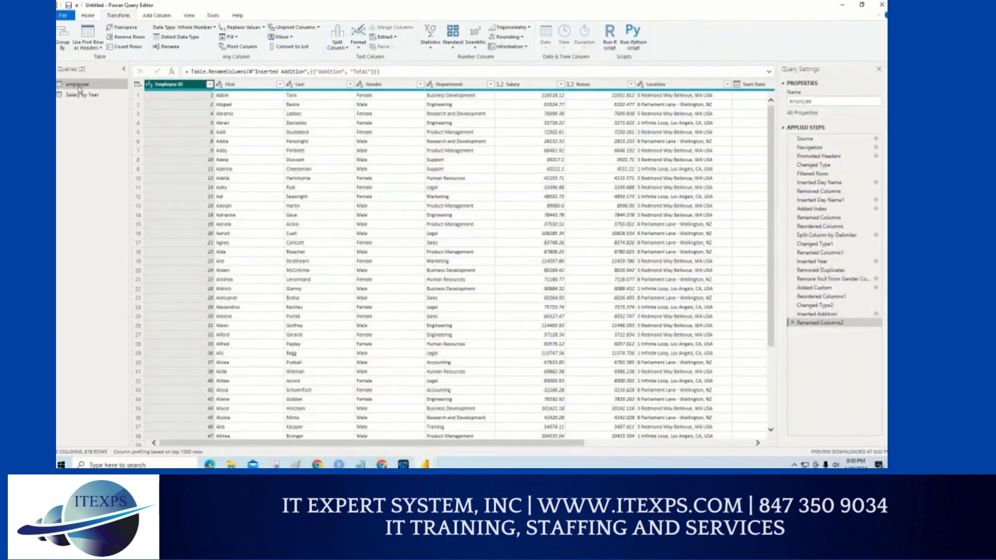
pyautogui.rightClick(79, 89)
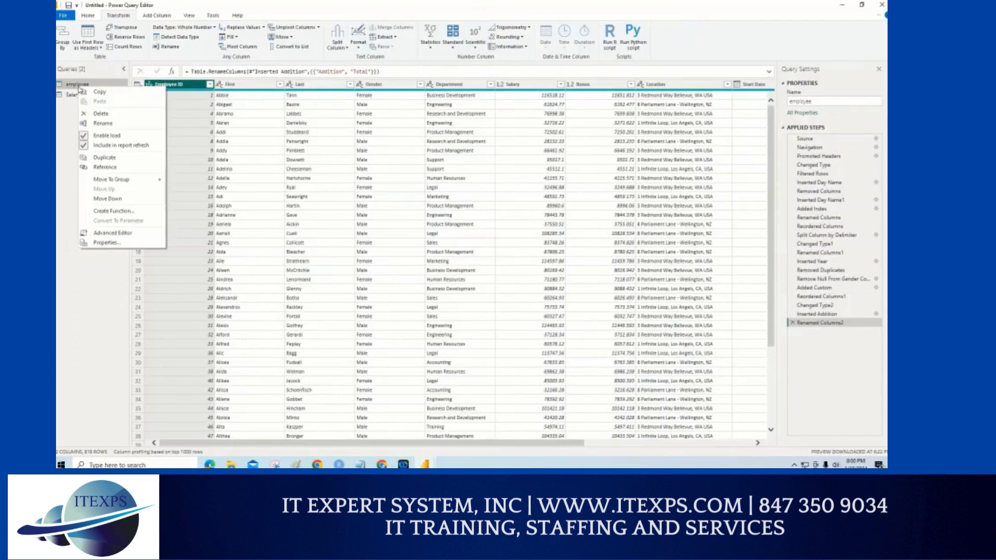
pyautogui.click(118, 160)
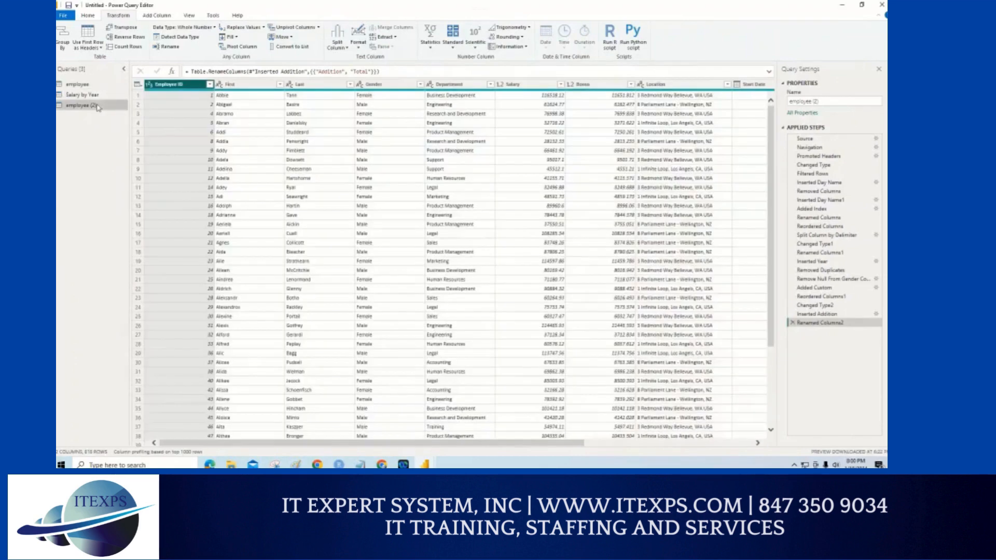
pyautogui.doubleClick(97, 106)
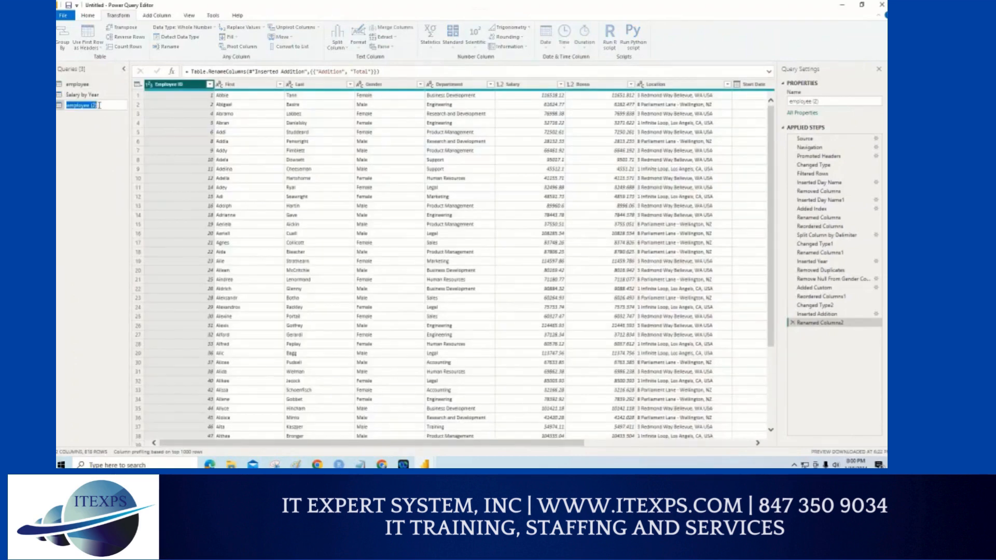
pyautogui.write('Department')
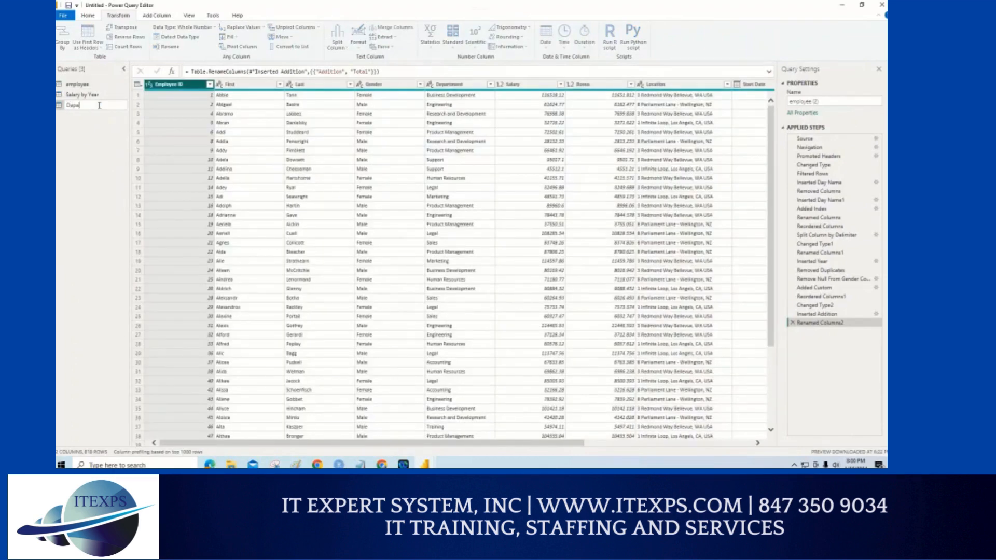
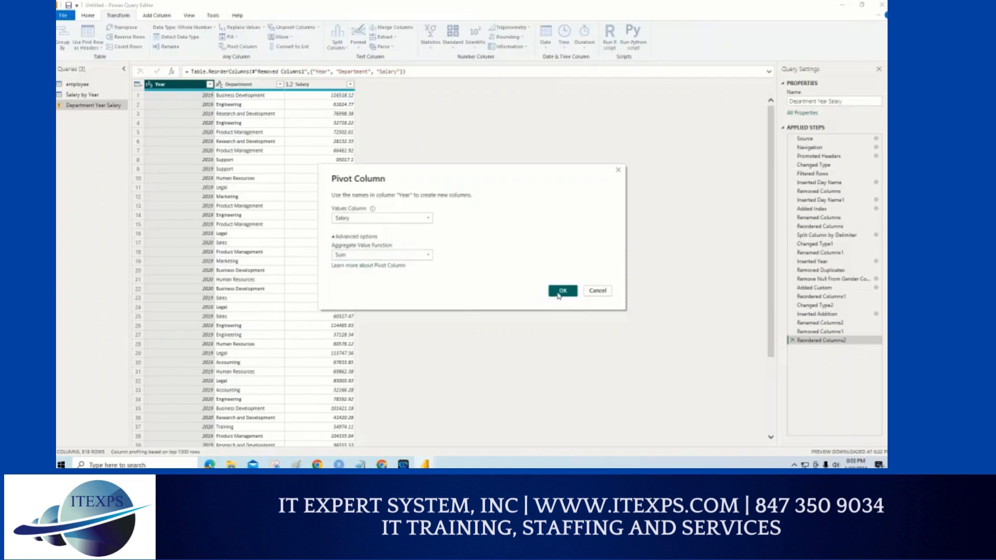
# Pivot the Year column in Department Year Salary, using Salary as the values column with Sum as the aggregate function.
pyautogui.click(562, 291)
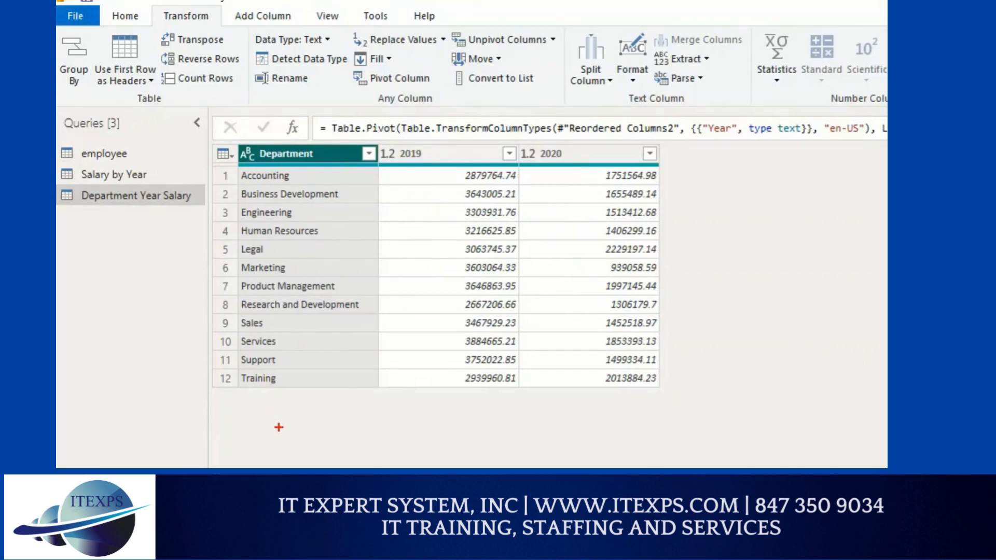
# Circle the 2019 and 2020 headers in red, draw a line down the Department column, and mark the Accounting row's 2019 value.
pyautogui.moveTo(431, 139)
pyautogui.mouseDown()
pyautogui.moveTo(400, 137)
pyautogui.moveTo(431, 139)
pyautogui.mouseUp()
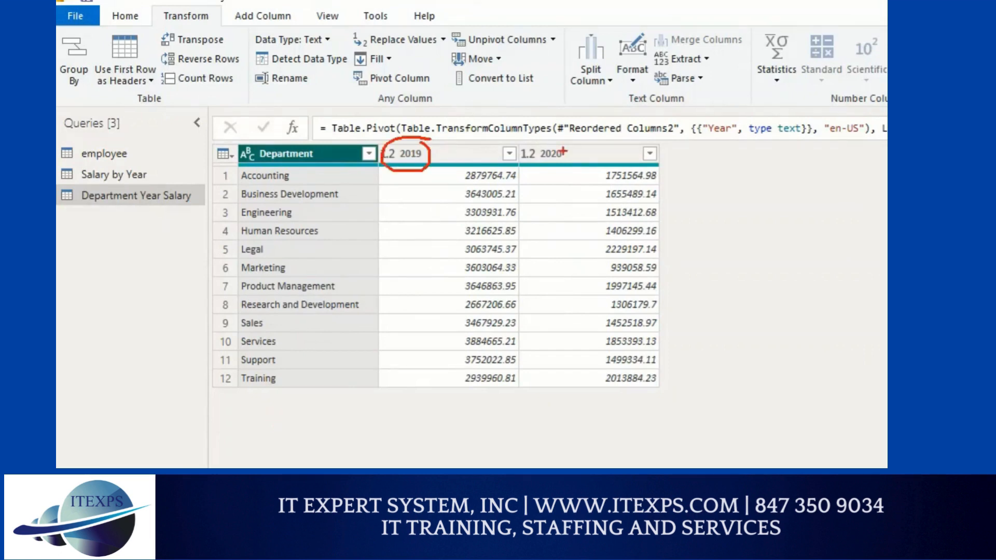
pyautogui.moveTo(542, 140)
pyautogui.mouseDown()
pyautogui.moveTo(566, 150)
pyautogui.moveTo(540, 140)
pyautogui.mouseUp()
pyautogui.moveTo(304, 165); pyautogui.dragTo(302, 378)
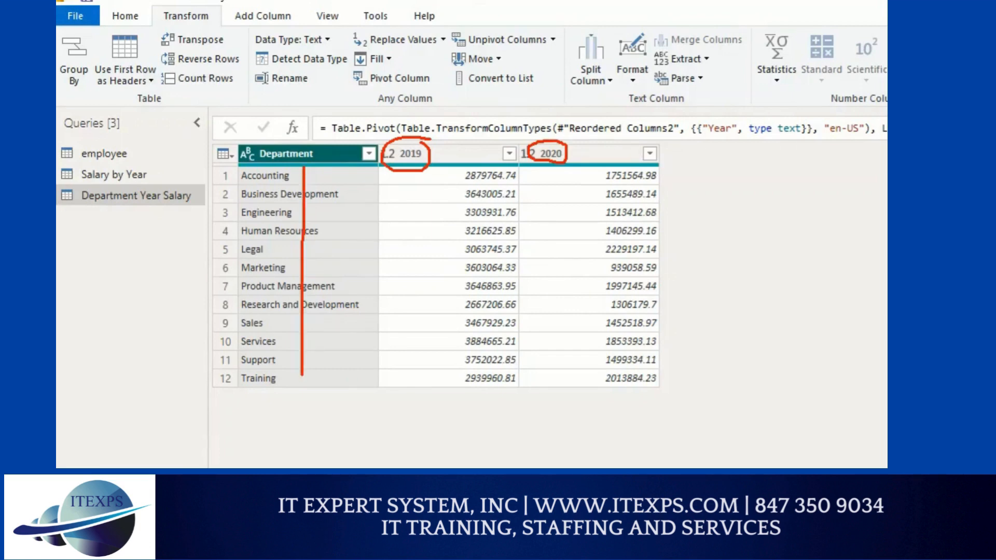
pyautogui.moveTo(432, 174); pyautogui.dragTo(479, 175)
pyautogui.moveTo(246, 175)
pyautogui.mouseDown()
pyautogui.moveTo(246, 199)
pyautogui.moveTo(254, 196)
pyautogui.mouseUp()
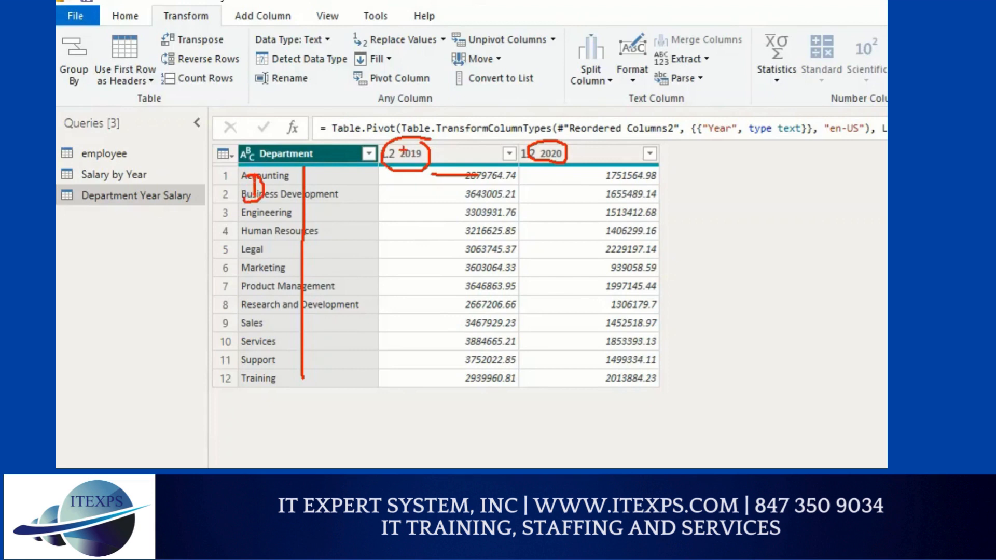
pyautogui.click(404, 151)
pyautogui.moveTo(352, 178); pyautogui.dragTo(438, 175)
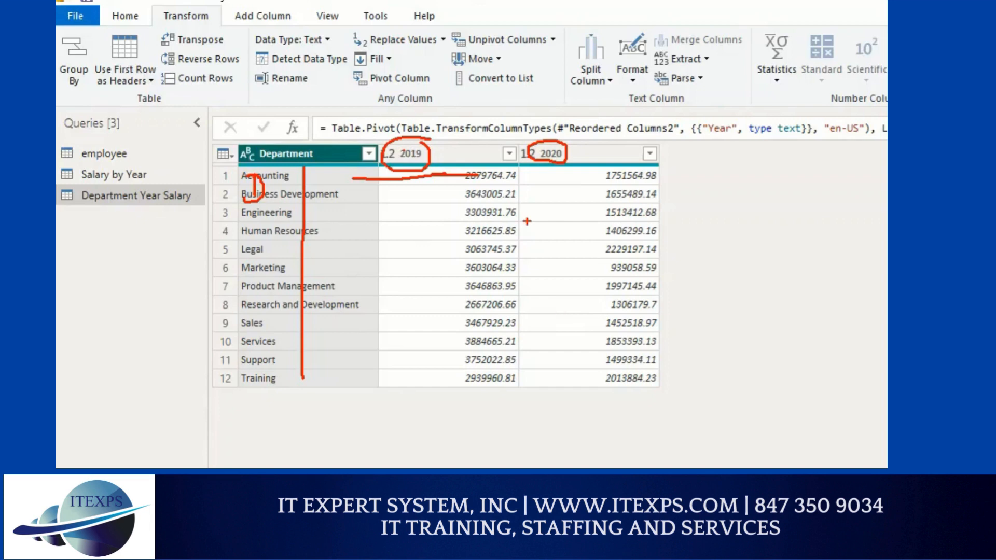
# Draw a red stroke from Accounting up to the 2019 header and vertical strokes beside the 2020 column.
pyautogui.moveTo(285, 174)
pyautogui.mouseDown()
pyautogui.moveTo(303, 185)
pyautogui.moveTo(411, 130)
pyautogui.moveTo(430, 140)
pyautogui.mouseUp()
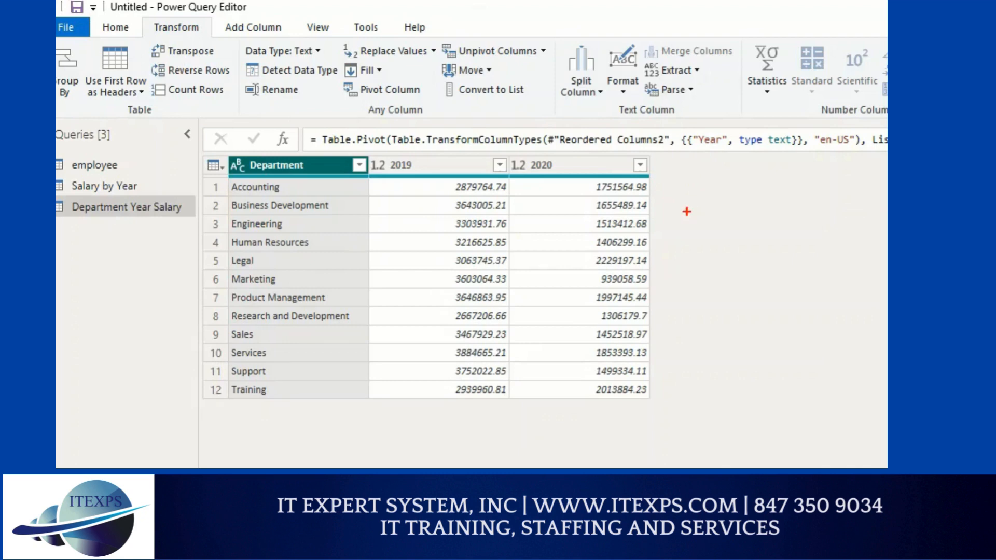
pyautogui.moveTo(676, 191)
pyautogui.mouseDown()
pyautogui.moveTo(687, 229)
pyautogui.moveTo(670, 358)
pyautogui.mouseUp()
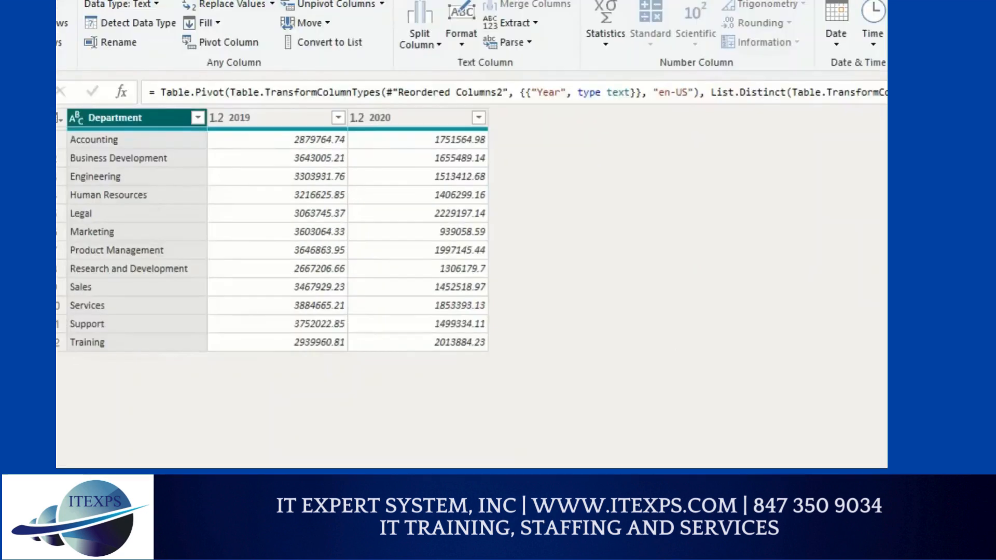
pyautogui.click(498, 126)
pyautogui.moveTo(498, 126); pyautogui.dragTo(493, 271)
# Sketch a red rectangle beside the pivoted table, label it Colum above, and write Filter next to it.
pyautogui.moveTo(555, 153)
pyautogui.mouseDown()
pyautogui.moveTo(554, 137)
pyautogui.moveTo(673, 250)
pyautogui.moveTo(636, 300)
pyautogui.moveTo(560, 288)
pyautogui.mouseUp()
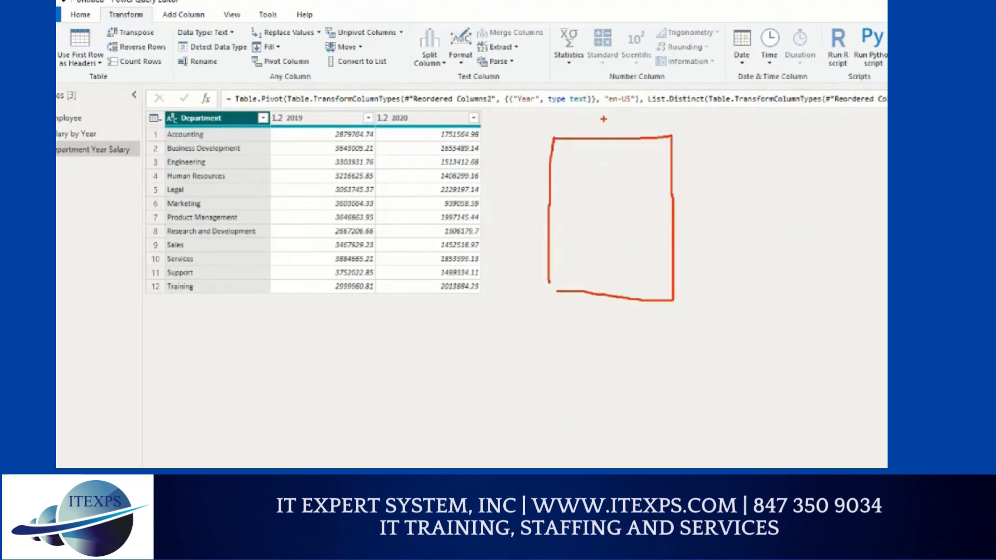
pyautogui.moveTo(602, 107)
pyautogui.mouseDown()
pyautogui.moveTo(589, 116)
pyautogui.moveTo(601, 124)
pyautogui.moveTo(626, 113)
pyautogui.moveTo(618, 106)
pyautogui.moveTo(635, 122)
pyautogui.moveTo(672, 106)
pyautogui.moveTo(697, 110)
pyautogui.mouseUp()
pyautogui.moveTo(753, 197); pyautogui.dragTo(751, 233)
pyautogui.moveTo(752, 195)
pyautogui.mouseDown()
pyautogui.moveTo(767, 193)
pyautogui.moveTo(764, 211)
pyautogui.moveTo(780, 210)
pyautogui.mouseUp()
pyautogui.moveTo(776, 206)
pyautogui.mouseDown()
pyautogui.moveTo(776, 227)
pyautogui.moveTo(785, 205)
pyautogui.moveTo(777, 211)
pyautogui.mouseUp()
pyautogui.moveTo(794, 194)
pyautogui.mouseDown()
pyautogui.moveTo(794, 224)
pyautogui.moveTo(818, 207)
pyautogui.moveTo(836, 216)
pyautogui.moveTo(865, 203)
pyautogui.mouseUp()
pyautogui.click(824, 205)
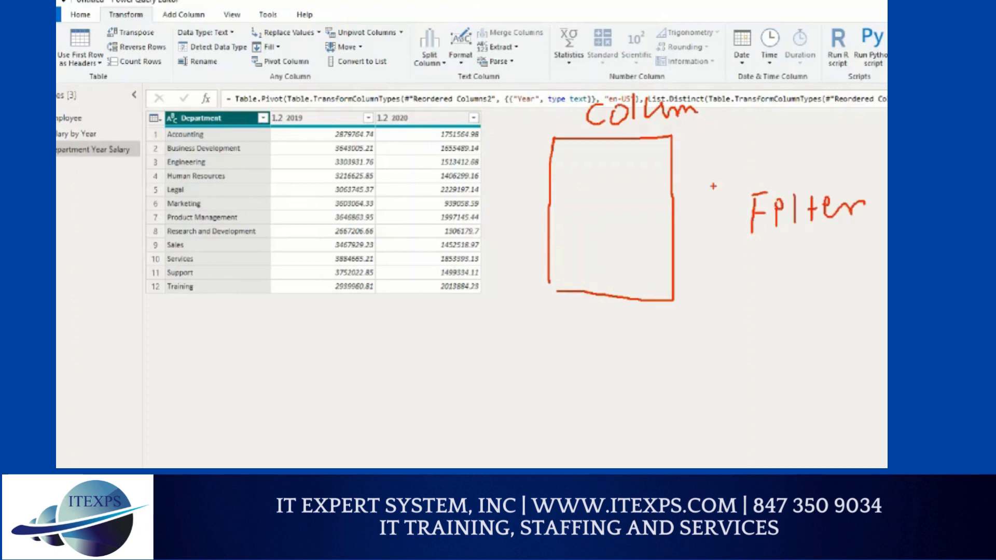
# Add a brace and three row lines to the sketched rectangle, and frame the Colum label.
pyautogui.moveTo(682, 176)
pyautogui.mouseDown()
pyautogui.moveTo(702, 229)
pyautogui.moveTo(690, 267)
pyautogui.mouseUp()
pyautogui.moveTo(677, 202); pyautogui.dragTo(596, 201)
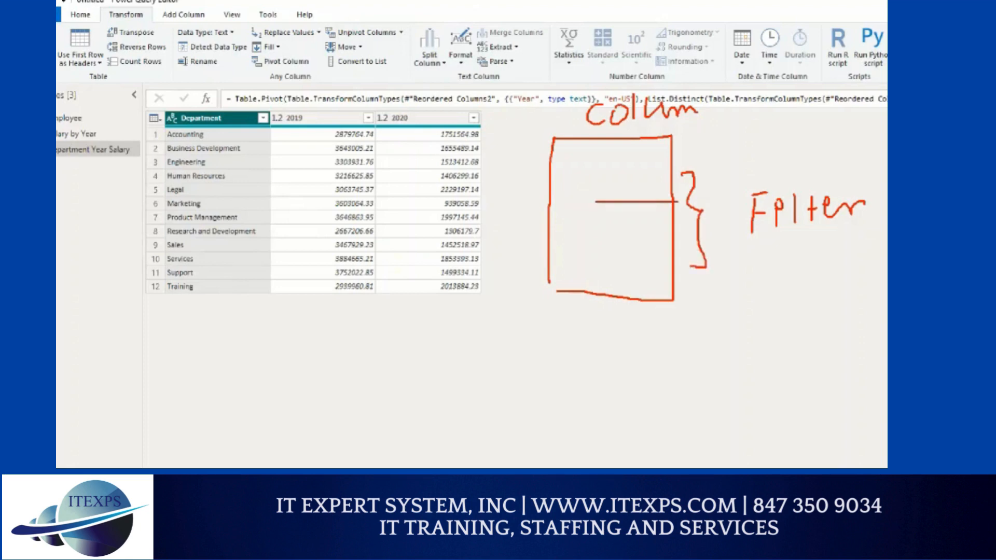
pyautogui.moveTo(660, 220); pyautogui.dragTo(574, 220)
pyautogui.moveTo(659, 241); pyautogui.dragTo(569, 242)
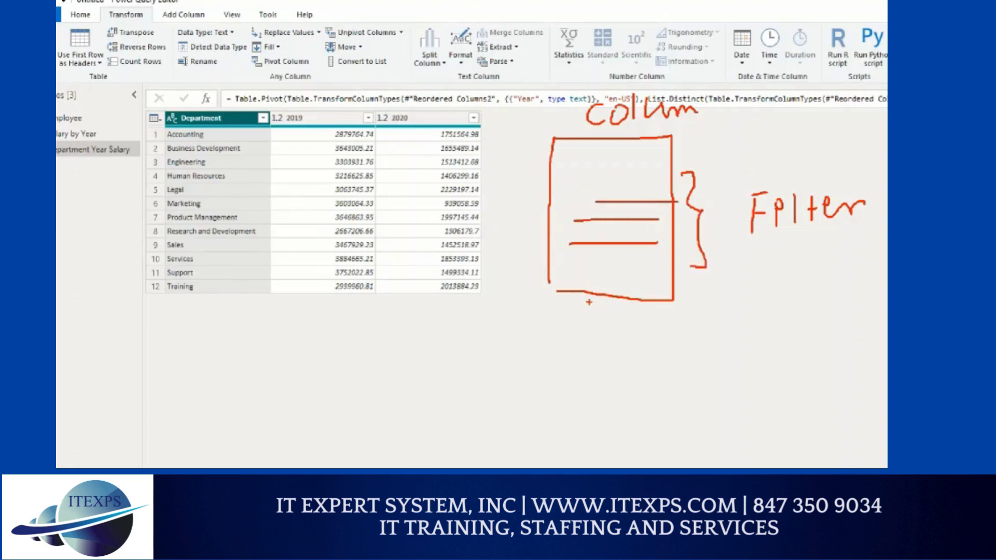
pyautogui.moveTo(599, 129)
pyautogui.mouseDown()
pyautogui.moveTo(588, 125)
pyautogui.moveTo(679, 85)
pyautogui.moveTo(588, 92)
pyautogui.mouseUp()
# Sketch a second box labelled MI below Filter and add another brace beside the three row lines.
pyautogui.moveTo(766, 285)
pyautogui.mouseDown()
pyautogui.moveTo(765, 360)
pyautogui.moveTo(847, 292)
pyautogui.moveTo(830, 389)
pyautogui.moveTo(766, 354)
pyautogui.moveTo(765, 340)
pyautogui.mouseUp()
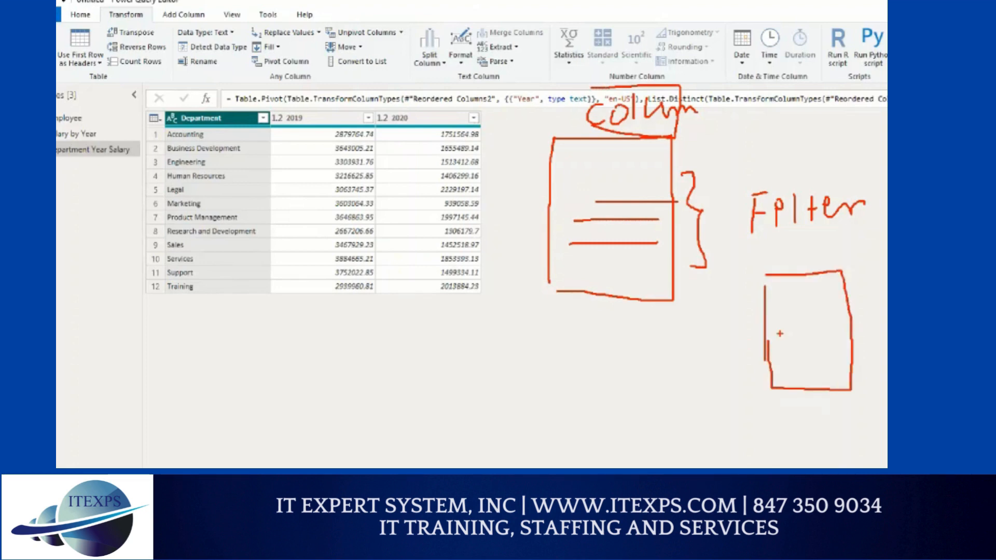
pyautogui.moveTo(787, 300)
pyautogui.mouseDown()
pyautogui.moveTo(786, 316)
pyautogui.moveTo(803, 303)
pyautogui.moveTo(805, 316)
pyautogui.mouseUp()
pyautogui.moveTo(805, 298)
pyautogui.mouseDown()
pyautogui.moveTo(824, 297)
pyautogui.moveTo(816, 314)
pyautogui.mouseUp()
pyautogui.moveTo(810, 315); pyautogui.dragTo(828, 313)
pyautogui.moveTo(665, 188); pyautogui.dragTo(668, 269)
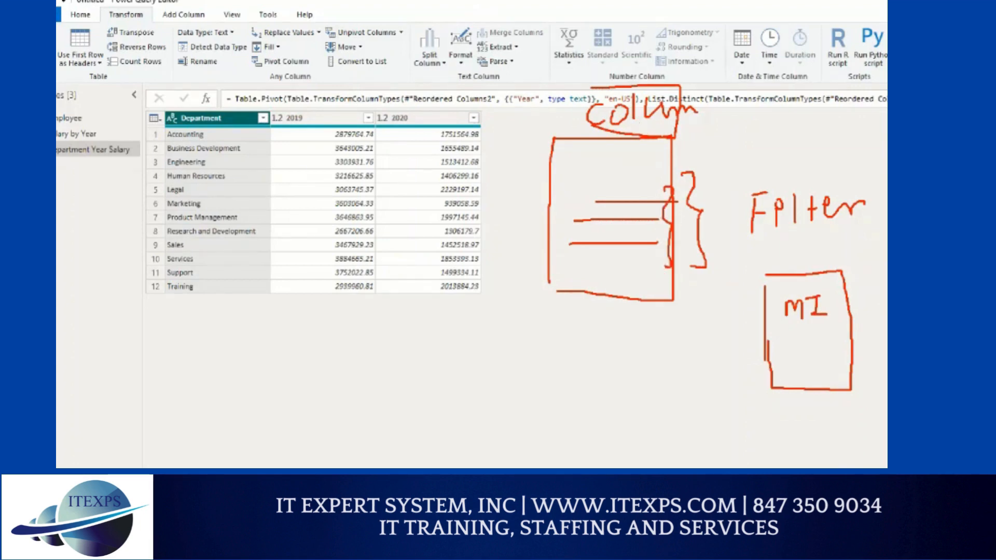
# Bracket the department rows, underline parts of the pivot formula and several departments, and write F beside the bracket.
pyautogui.moveTo(164, 150)
pyautogui.mouseDown()
pyautogui.moveTo(150, 177)
pyautogui.moveTo(144, 284)
pyautogui.mouseUp()
pyautogui.moveTo(288, 106); pyautogui.dragTo(316, 106)
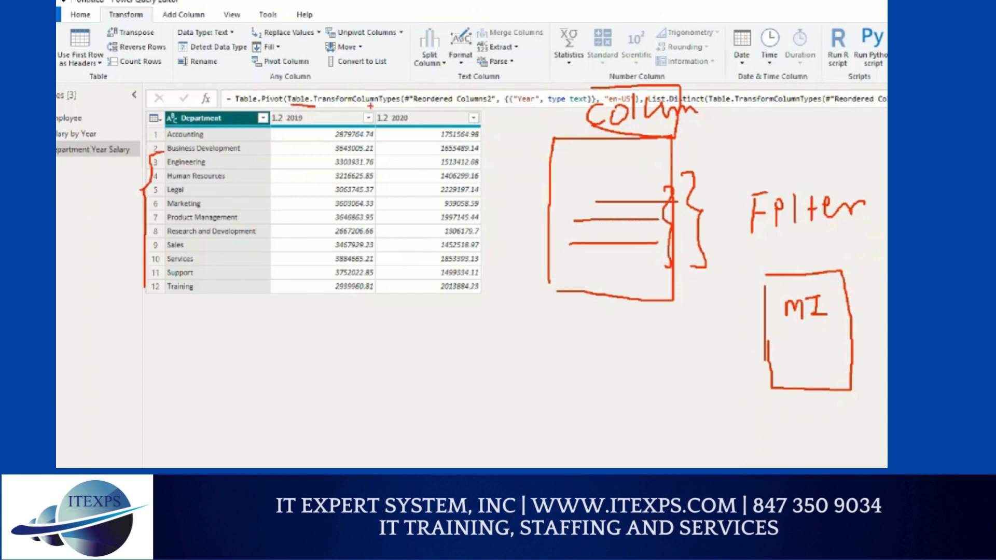
pyautogui.moveTo(393, 103); pyautogui.dragTo(469, 104)
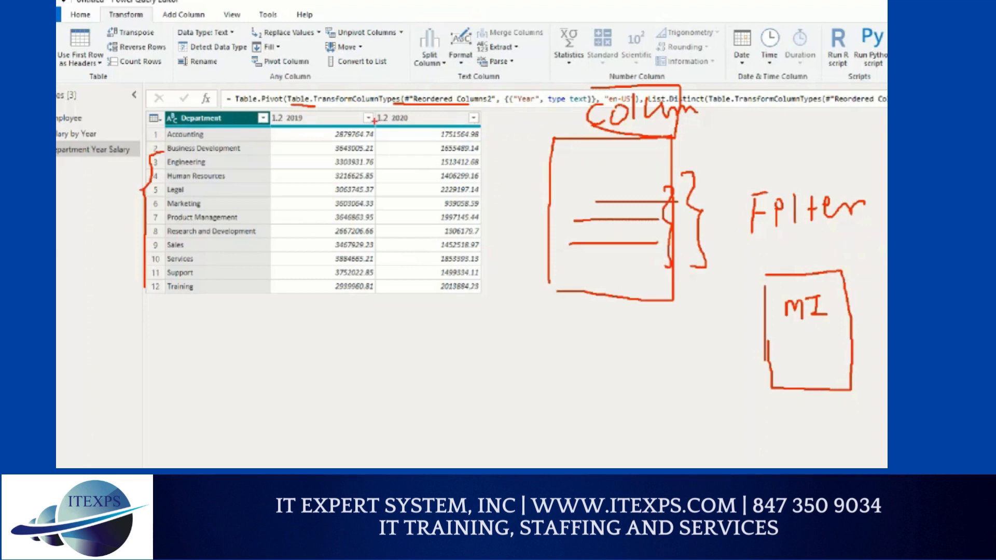
pyautogui.moveTo(187, 165); pyautogui.dragTo(226, 165)
pyautogui.moveTo(194, 183); pyautogui.dragTo(246, 183)
pyautogui.moveTo(189, 210); pyautogui.dragTo(245, 211)
pyautogui.moveTo(197, 242); pyautogui.dragTo(260, 243)
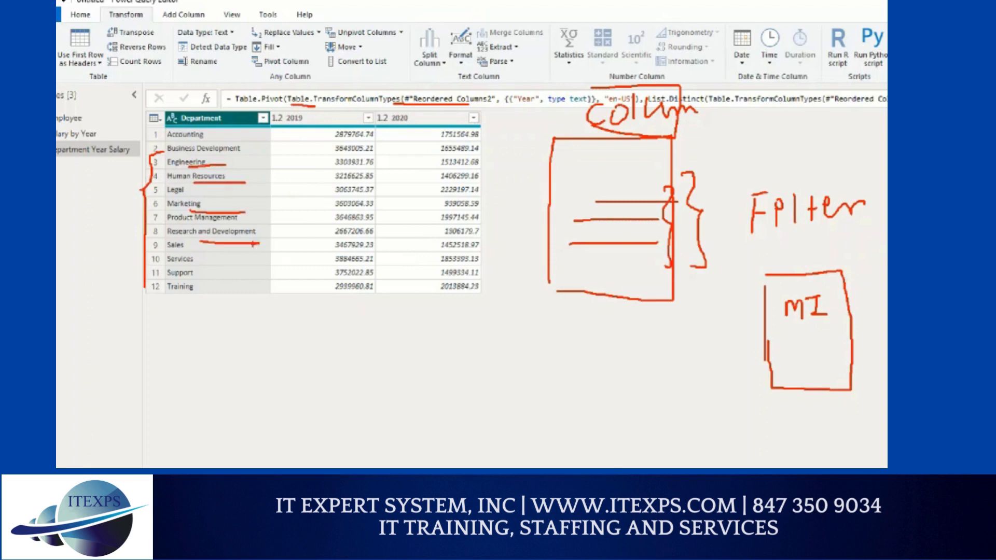
pyautogui.moveTo(198, 279); pyautogui.dragTo(249, 280)
pyautogui.moveTo(101, 206)
pyautogui.mouseDown()
pyautogui.moveTo(102, 241)
pyautogui.moveTo(125, 208)
pyautogui.moveTo(117, 219)
pyautogui.mouseUp()
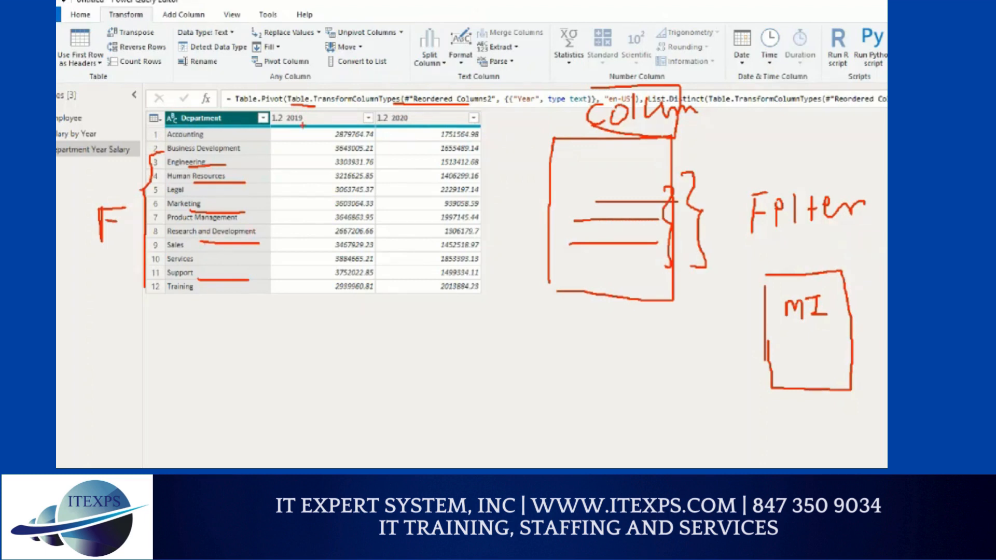
# Sketch two columns labelled S and B below the table, with a Y and three row lines beside them.
pyautogui.moveTo(328, 314); pyautogui.dragTo(328, 412)
pyautogui.moveTo(409, 311); pyautogui.dragTo(411, 393)
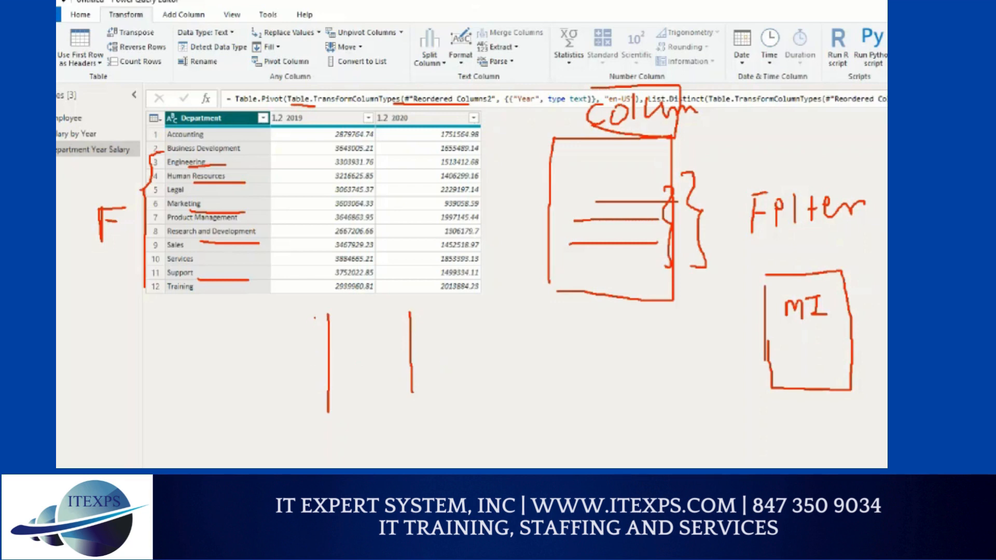
pyautogui.moveTo(294, 291); pyautogui.dragTo(272, 320)
pyautogui.moveTo(389, 283); pyautogui.dragTo(390, 314)
pyautogui.moveTo(390, 286)
pyautogui.mouseDown()
pyautogui.moveTo(400, 292)
pyautogui.moveTo(391, 308)
pyautogui.mouseUp()
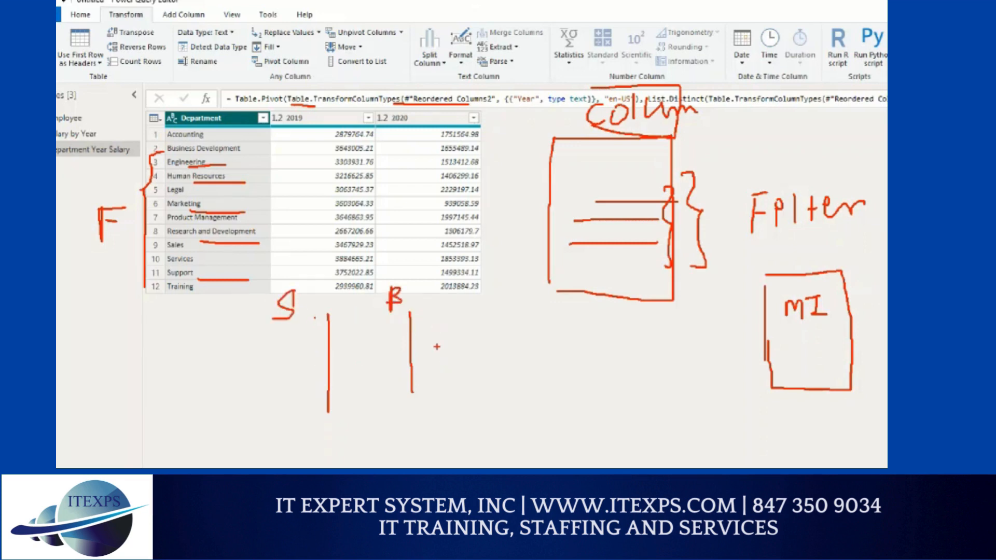
pyautogui.moveTo(177, 339)
pyautogui.mouseDown()
pyautogui.moveTo(200, 341)
pyautogui.moveTo(198, 364)
pyautogui.moveTo(244, 365)
pyautogui.mouseUp()
pyautogui.moveTo(182, 386); pyautogui.dragTo(235, 386)
pyautogui.moveTo(190, 402); pyautogui.dragTo(243, 402)
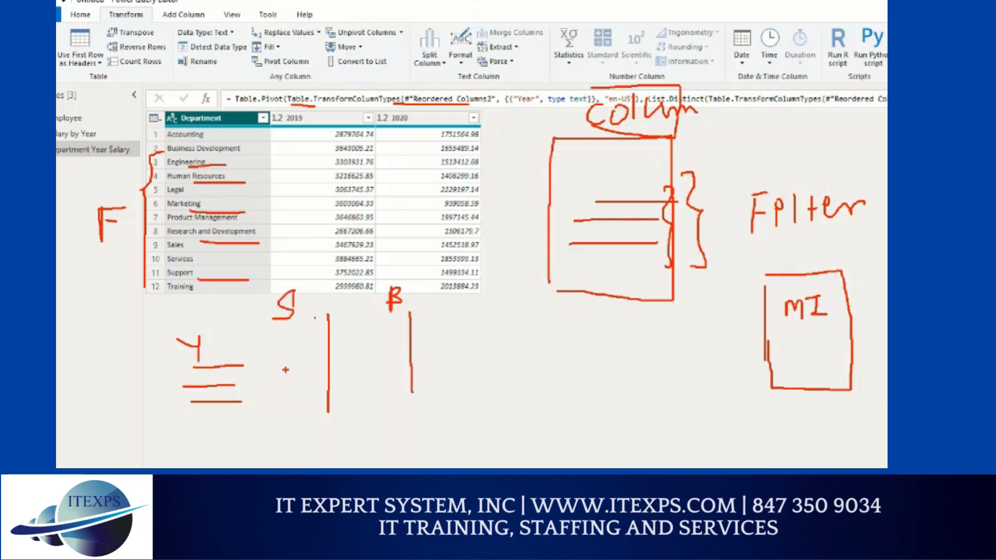
# Underline the 2019 and 2020 headers, add a dash beside them, and write M, S and E below the table.
pyautogui.moveTo(280, 125); pyautogui.dragTo(304, 125)
pyautogui.moveTo(389, 125); pyautogui.dragTo(429, 126)
pyautogui.moveTo(510, 121); pyautogui.dragTo(551, 120)
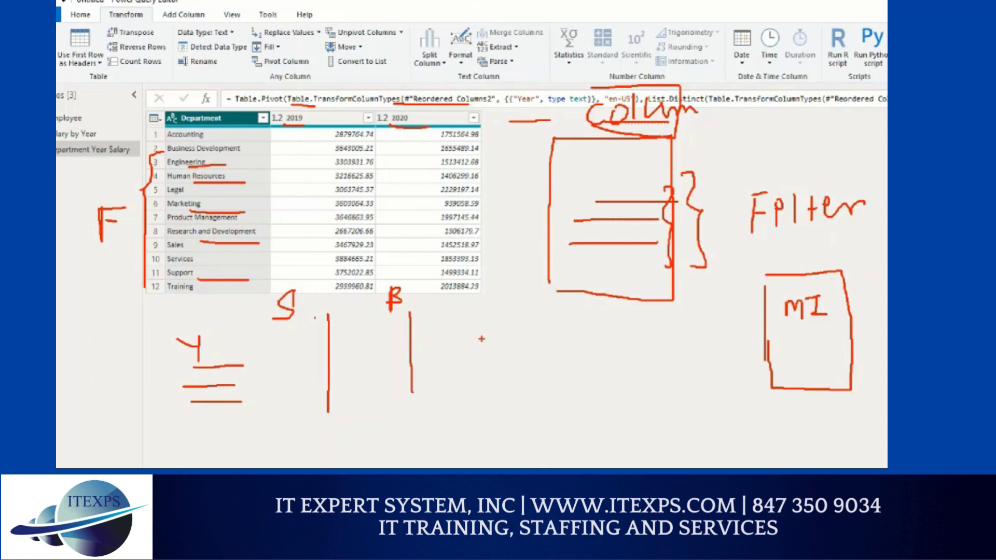
pyautogui.moveTo(491, 331)
pyautogui.mouseDown()
pyautogui.moveTo(488, 321)
pyautogui.moveTo(508, 340)
pyautogui.mouseUp()
pyautogui.moveTo(571, 310); pyautogui.dragTo(555, 328)
pyautogui.moveTo(634, 312)
pyautogui.mouseDown()
pyautogui.moveTo(620, 320)
pyautogui.moveTo(631, 335)
pyautogui.mouseUp()
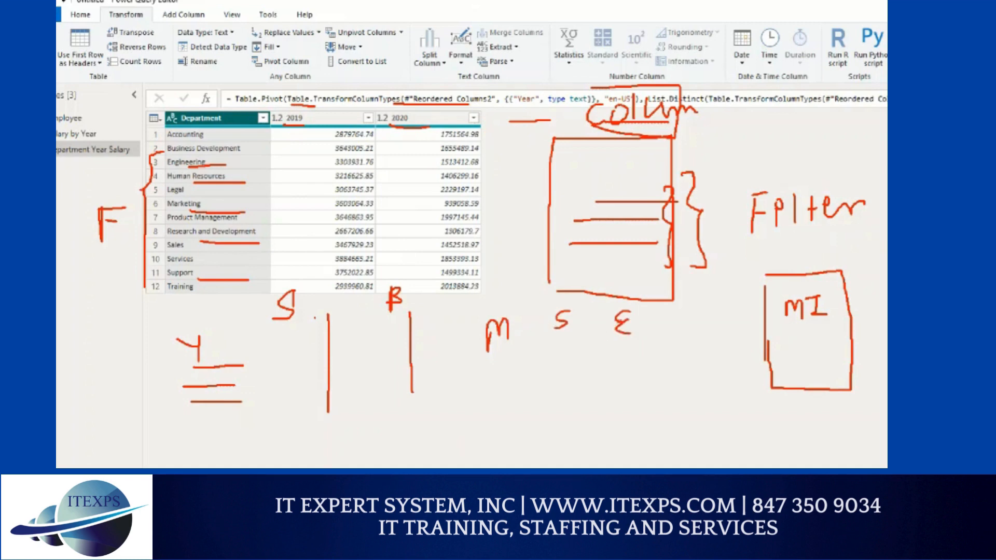
# Write Total in a box with a column line, row ticks and a brace beneath, and cross it out.
pyautogui.moveTo(677, 312); pyautogui.dragTo(694, 310)
pyautogui.moveTo(685, 312)
pyautogui.mouseDown()
pyautogui.moveTo(682, 331)
pyautogui.moveTo(706, 314)
pyautogui.mouseUp()
pyautogui.moveTo(713, 304)
pyautogui.mouseDown()
pyautogui.moveTo(712, 328)
pyautogui.moveTo(729, 312)
pyautogui.moveTo(736, 323)
pyautogui.mouseUp()
pyautogui.moveTo(742, 301); pyautogui.dragTo(715, 427)
pyautogui.moveTo(671, 334)
pyautogui.mouseDown()
pyautogui.moveTo(738, 333)
pyautogui.moveTo(755, 306)
pyautogui.moveTo(672, 308)
pyautogui.mouseUp()
pyautogui.moveTo(698, 365)
pyautogui.mouseDown()
pyautogui.moveTo(721, 360)
pyautogui.moveTo(739, 389)
pyautogui.mouseUp()
pyautogui.moveTo(729, 299); pyautogui.dragTo(674, 358)
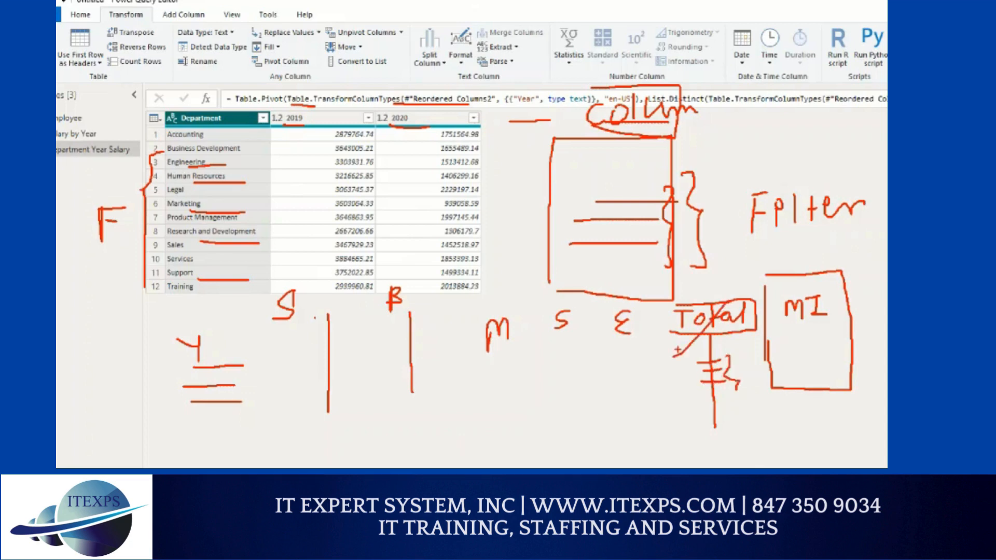
pyautogui.moveTo(684, 307); pyautogui.dragTo(778, 383)
# Cross out the 2019 and 2020 column headers in red.
pyautogui.moveTo(283, 98); pyautogui.dragTo(333, 130)
pyautogui.moveTo(326, 89); pyautogui.dragTo(291, 154)
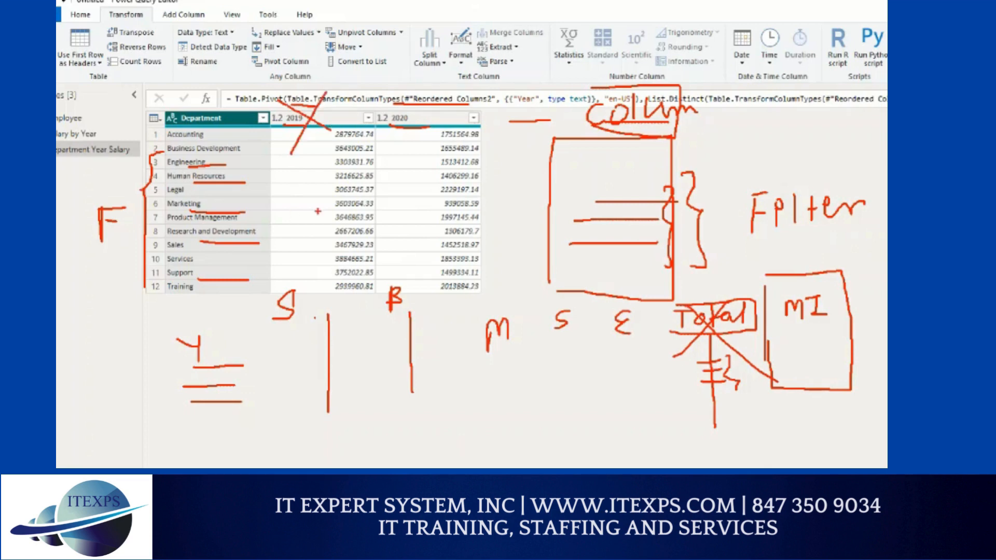
pyautogui.moveTo(460, 70); pyautogui.dragTo(425, 131)
pyautogui.moveTo(416, 89); pyautogui.dragTo(454, 133)
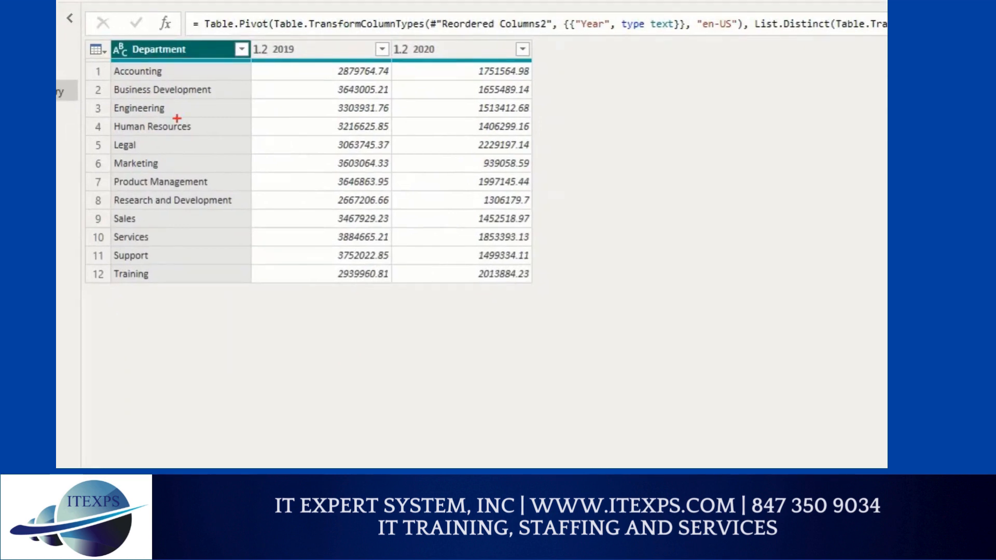
# Sketch two overlapping circles beside the table, a W over it, and two separate circles below it.
pyautogui.moveTo(726, 37)
pyautogui.mouseDown()
pyautogui.moveTo(697, 40)
pyautogui.moveTo(791, 168)
pyautogui.moveTo(733, 35)
pyautogui.mouseUp()
pyautogui.moveTo(882, 42)
pyautogui.mouseDown()
pyautogui.moveTo(864, 239)
pyautogui.moveTo(847, 46)
pyautogui.mouseUp()
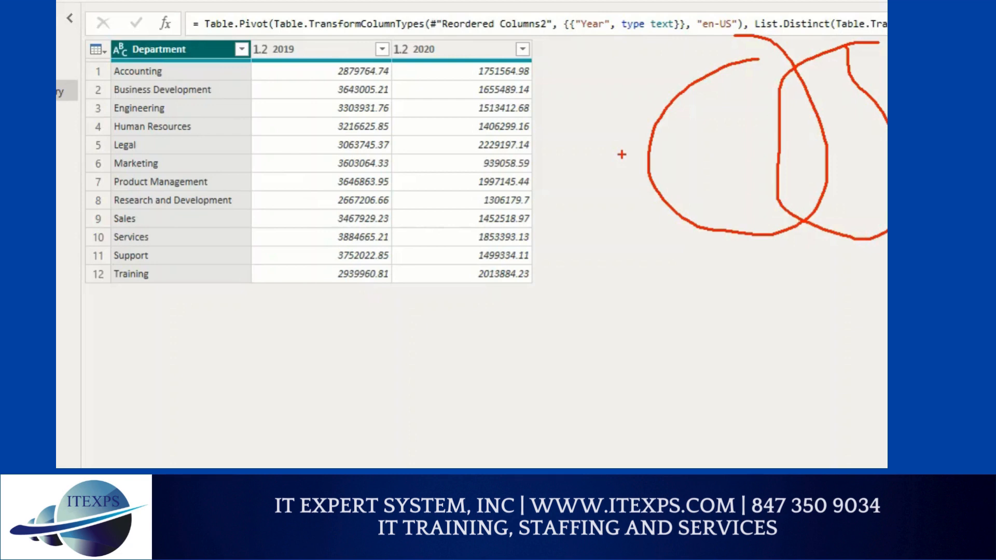
pyautogui.moveTo(285, 325)
pyautogui.mouseDown()
pyautogui.moveTo(253, 439)
pyautogui.moveTo(289, 325)
pyautogui.mouseUp()
pyautogui.moveTo(199, 240)
pyautogui.mouseDown()
pyautogui.moveTo(204, 280)
pyautogui.moveTo(246, 234)
pyautogui.mouseUp()
pyautogui.moveTo(614, 250)
pyautogui.mouseDown()
pyautogui.moveTo(674, 373)
pyautogui.moveTo(645, 259)
pyautogui.mouseUp()
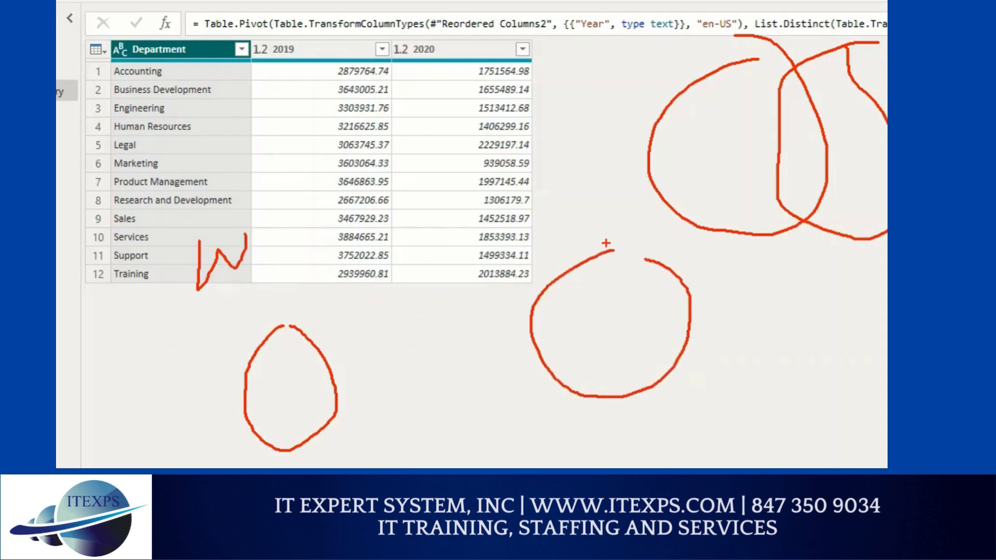
# Divide the two lower circles with lines, label them with J and Y marks, and add a smaller Y circle between them.
pyautogui.moveTo(532, 191)
pyautogui.mouseDown()
pyautogui.moveTo(559, 177)
pyautogui.moveTo(525, 220)
pyautogui.mouseUp()
pyautogui.moveTo(281, 318); pyautogui.dragTo(283, 468)
pyautogui.moveTo(201, 363)
pyautogui.mouseDown()
pyautogui.moveTo(215, 369)
pyautogui.moveTo(197, 387)
pyautogui.moveTo(347, 364)
pyautogui.mouseUp()
pyautogui.moveTo(246, 402); pyautogui.dragTo(333, 392)
pyautogui.moveTo(245, 433); pyautogui.dragTo(338, 431)
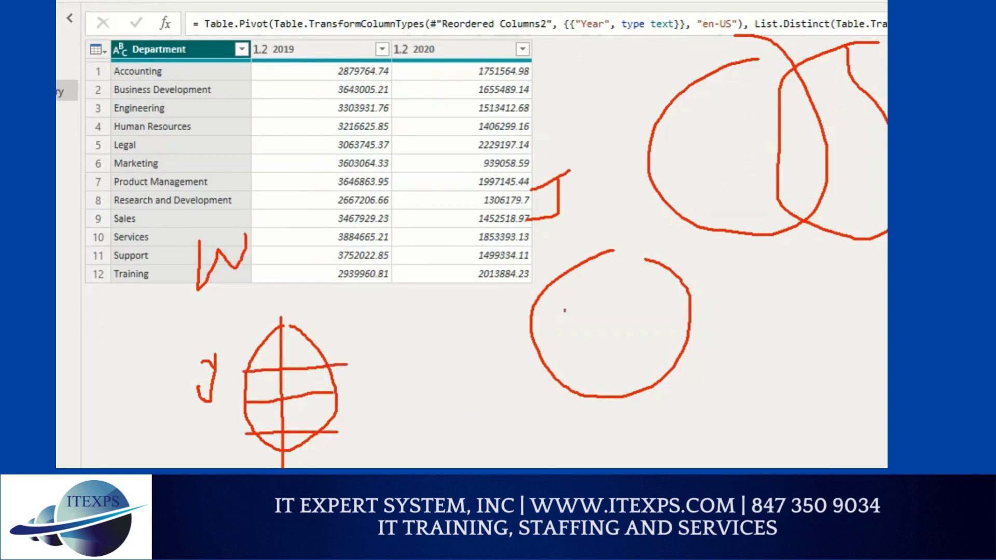
pyautogui.moveTo(600, 244); pyautogui.dragTo(602, 444)
pyautogui.moveTo(538, 285); pyautogui.dragTo(561, 339)
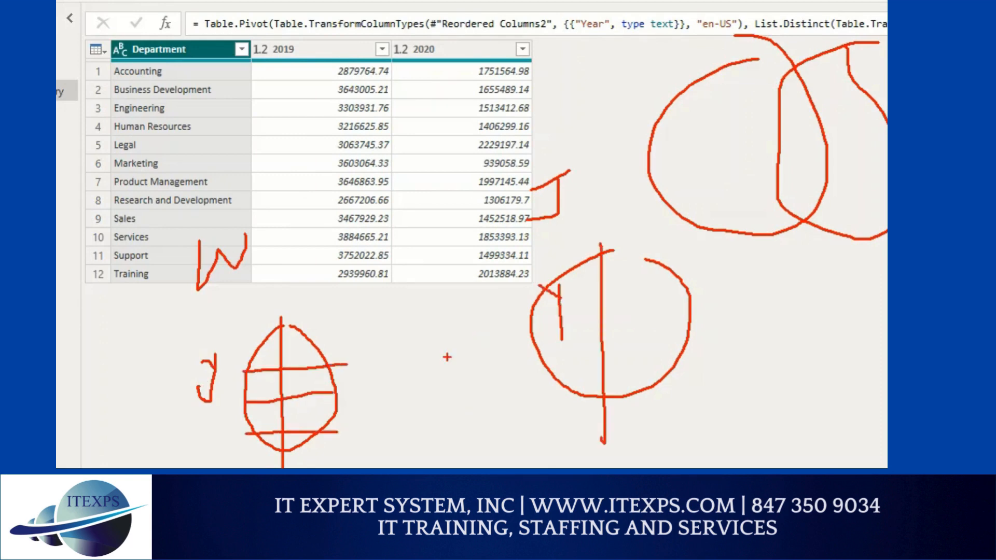
pyautogui.moveTo(419, 342)
pyautogui.mouseDown()
pyautogui.moveTo(410, 410)
pyautogui.moveTo(425, 349)
pyautogui.moveTo(432, 403)
pyautogui.mouseUp()
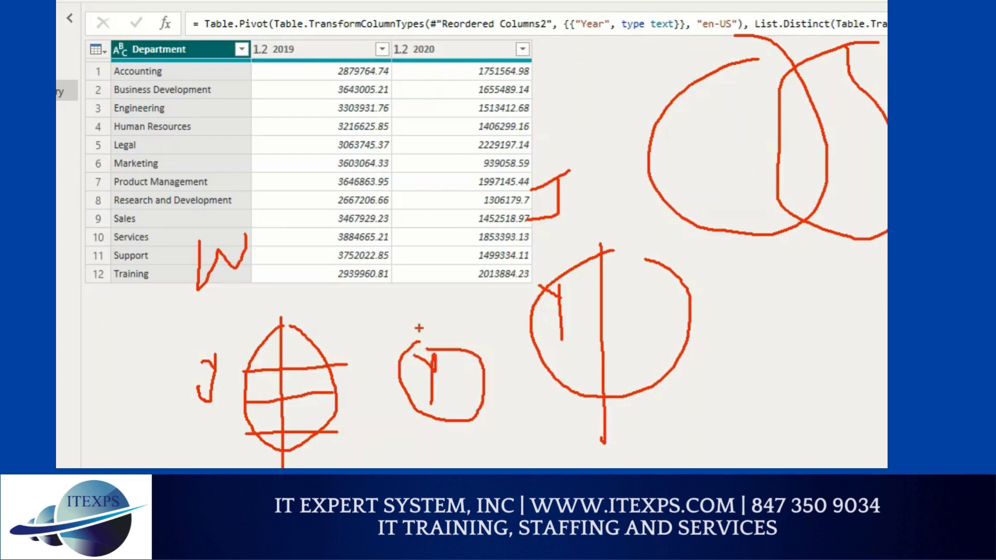
# Sketch a small bar chart, bracket rows beside the 2020 column, circle the year columns' type icons, and leave the drawing.
pyautogui.moveTo(750, 304)
pyautogui.mouseDown()
pyautogui.moveTo(817, 368)
pyautogui.moveTo(836, 369)
pyautogui.mouseUp()
pyautogui.moveTo(774, 329)
pyautogui.mouseDown()
pyautogui.moveTo(777, 369)
pyautogui.moveTo(813, 324)
pyautogui.moveTo(807, 362)
pyautogui.mouseUp()
pyautogui.moveTo(819, 288)
pyautogui.mouseDown()
pyautogui.moveTo(820, 371)
pyautogui.moveTo(843, 283)
pyautogui.moveTo(849, 374)
pyautogui.mouseUp()
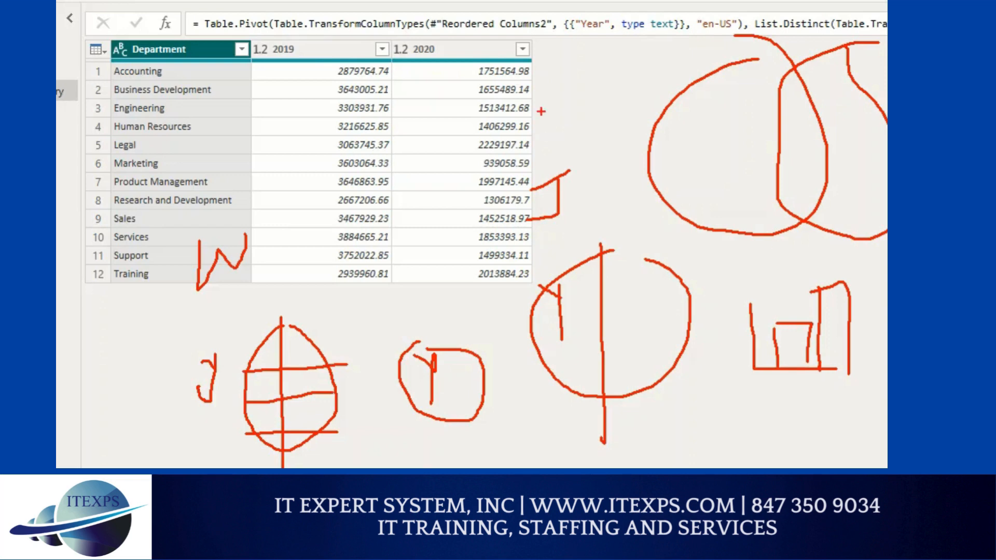
pyautogui.moveTo(539, 108); pyautogui.dragTo(545, 182)
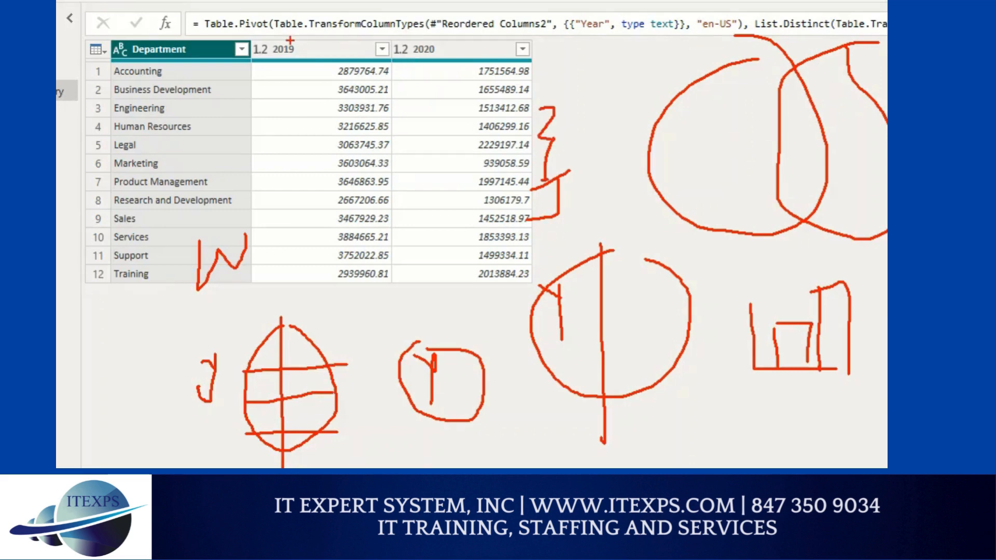
pyautogui.moveTo(287, 37)
pyautogui.mouseDown()
pyautogui.moveTo(250, 73)
pyautogui.moveTo(288, 43)
pyautogui.mouseUp()
pyautogui.moveTo(381, 34)
pyautogui.mouseDown()
pyautogui.moveTo(428, 36)
pyautogui.moveTo(399, 73)
pyautogui.moveTo(433, 41)
pyautogui.mouseUp()
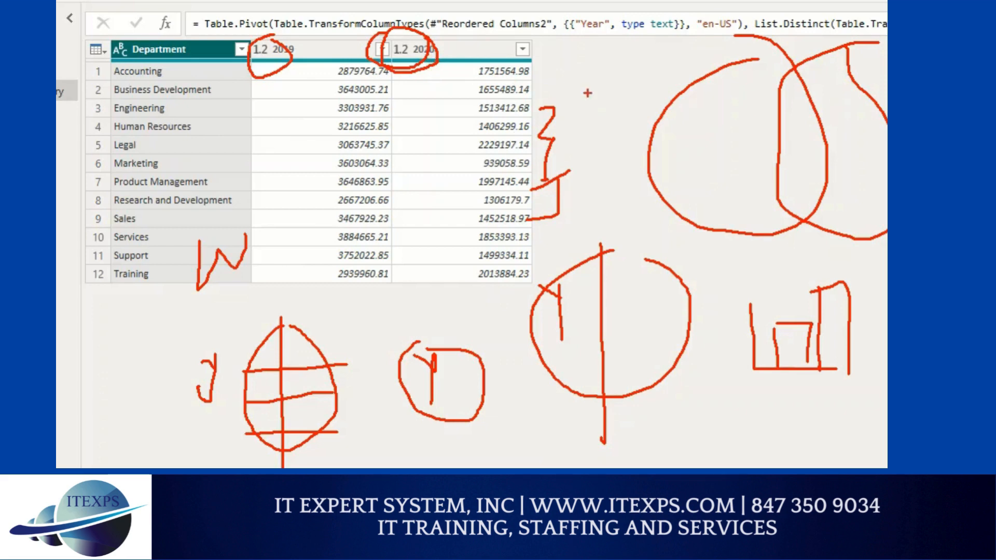
pyautogui.press('Escape')
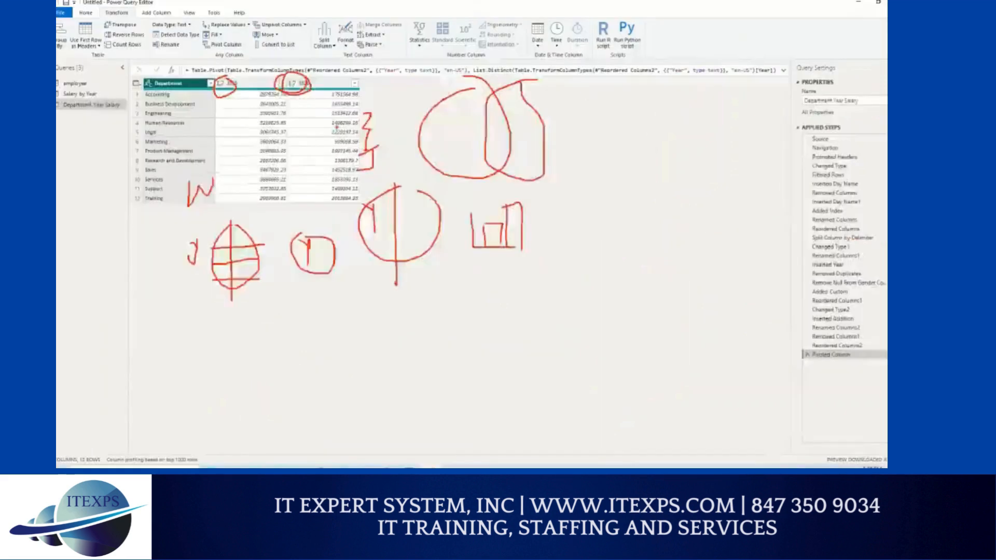
# Zoom in on the pivoted table again and draw three separate red circles in the empty area.
pyautogui.hotkey('ctrl', '1')
pyautogui.click(393, 133)
pyautogui.click(444, 91)
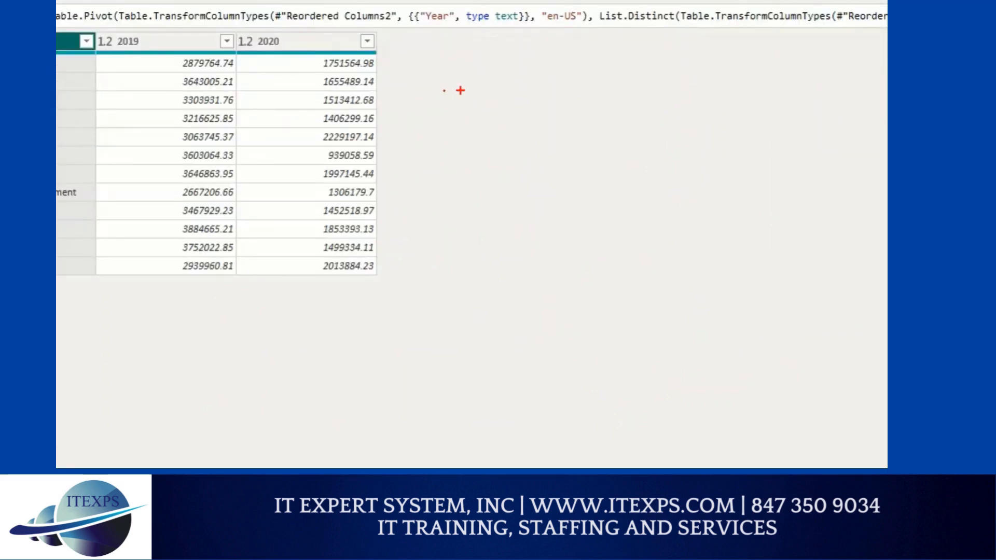
pyautogui.moveTo(494, 76)
pyautogui.mouseDown()
pyautogui.moveTo(467, 216)
pyautogui.moveTo(508, 73)
pyautogui.mouseUp()
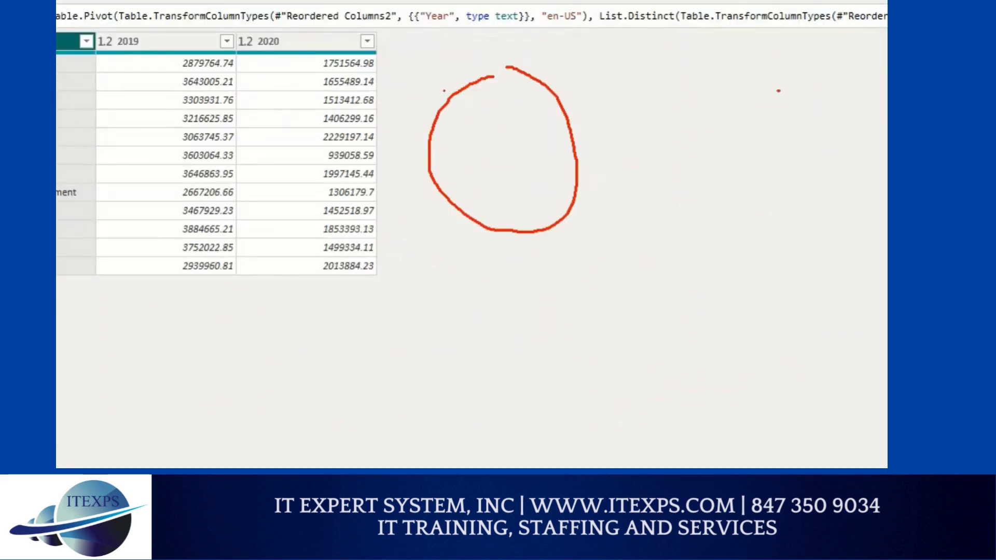
pyautogui.moveTo(780, 91)
pyautogui.mouseDown()
pyautogui.moveTo(838, 117)
pyautogui.moveTo(806, 96)
pyautogui.mouseUp()
pyautogui.moveTo(499, 323)
pyautogui.mouseDown()
pyautogui.moveTo(509, 440)
pyautogui.moveTo(539, 335)
pyautogui.mouseUp()
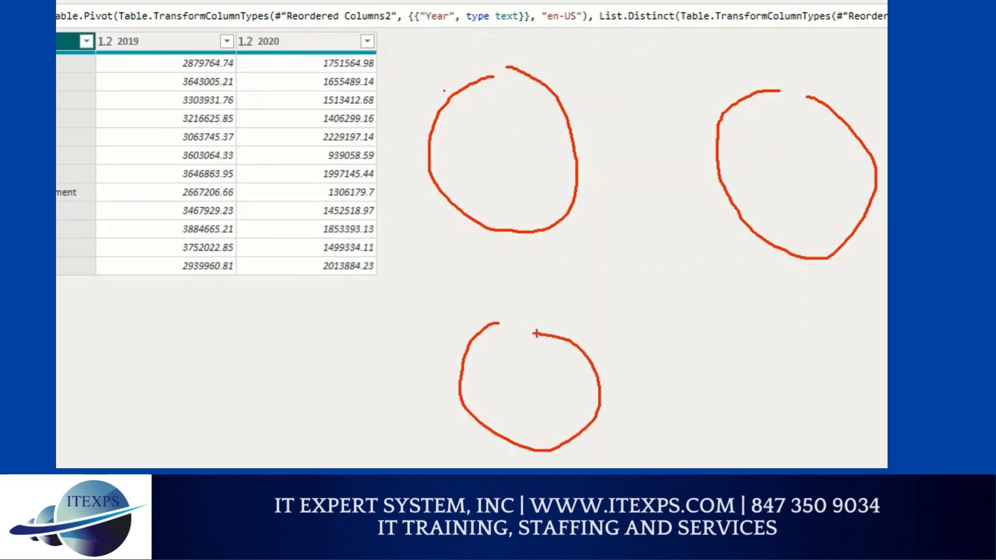
# Label the three red circles US, I and C.
pyautogui.moveTo(443, 36)
pyautogui.mouseDown()
pyautogui.moveTo(463, 59)
pyautogui.moveTo(452, 31)
pyautogui.moveTo(465, 56)
pyautogui.mouseUp()
pyautogui.moveTo(751, 47)
pyautogui.mouseDown()
pyautogui.moveTo(771, 43)
pyautogui.moveTo(763, 66)
pyautogui.mouseUp()
pyautogui.moveTo(746, 67); pyautogui.dragTo(776, 62)
pyautogui.moveTo(625, 338); pyautogui.dragTo(632, 364)
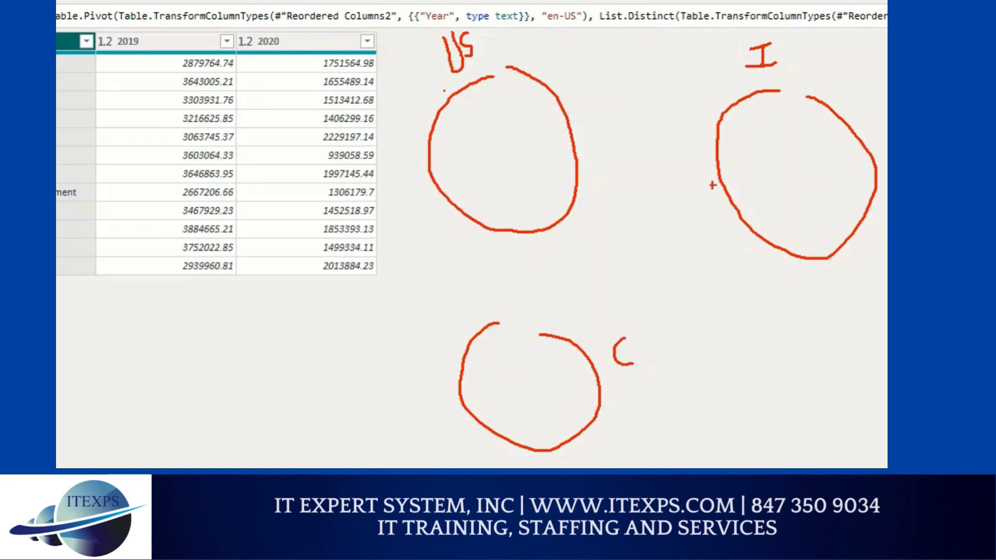
# Draw a blue rectangle linking the three circles and write a boxed 2019 inside the US circle.
pyautogui.press('b')
pyautogui.moveTo(433, 192)
pyautogui.mouseDown()
pyautogui.moveTo(763, 187)
pyautogui.moveTo(766, 316)
pyautogui.moveTo(467, 358)
pyautogui.moveTo(439, 309)
pyautogui.moveTo(433, 193)
pyautogui.mouseUp()
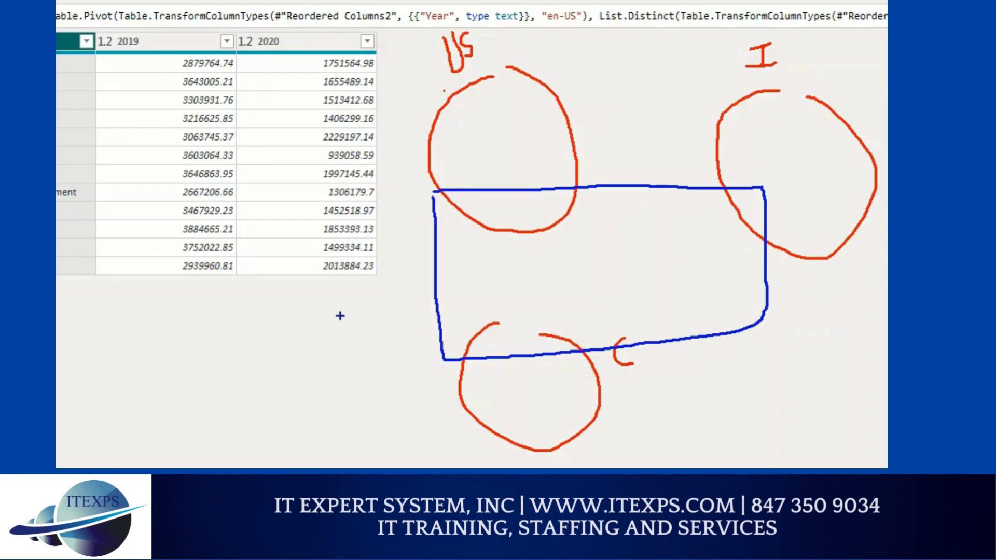
pyautogui.moveTo(521, 102)
pyautogui.mouseDown()
pyautogui.moveTo(529, 128)
pyautogui.moveTo(542, 103)
pyautogui.moveTo(552, 124)
pyautogui.mouseUp()
pyautogui.moveTo(568, 93)
pyautogui.mouseDown()
pyautogui.moveTo(561, 106)
pyautogui.moveTo(581, 129)
pyautogui.moveTo(566, 76)
pyautogui.moveTo(490, 135)
pyautogui.moveTo(520, 140)
pyautogui.mouseUp()
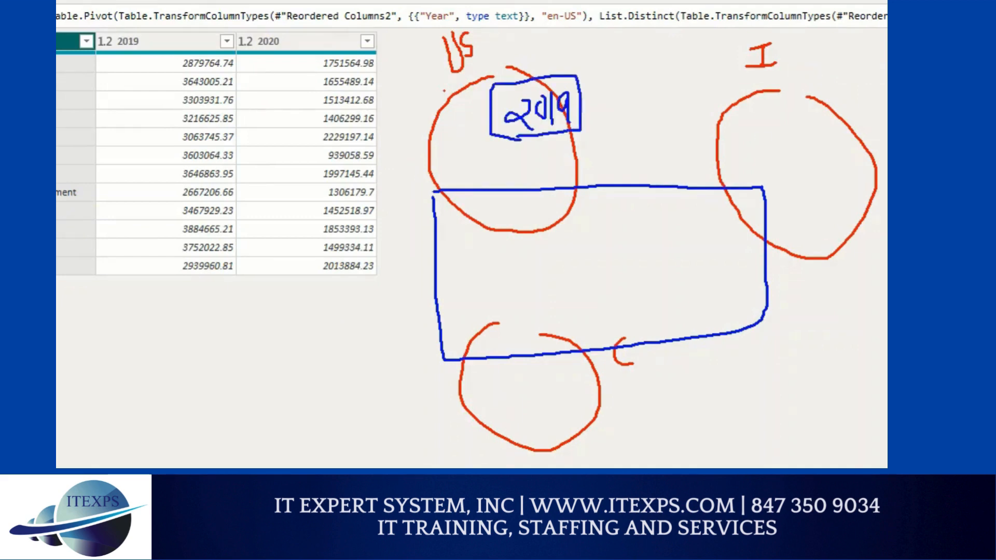
# Write 2019 in blue in the I and C circles, underline the latter, and clear the drawing.
pyautogui.moveTo(748, 114)
pyautogui.mouseDown()
pyautogui.moveTo(750, 133)
pyautogui.moveTo(773, 132)
pyautogui.moveTo(783, 116)
pyautogui.moveTo(820, 146)
pyautogui.mouseUp()
pyautogui.moveTo(547, 369)
pyautogui.mouseDown()
pyautogui.moveTo(570, 410)
pyautogui.moveTo(592, 391)
pyautogui.mouseUp()
pyautogui.moveTo(605, 377)
pyautogui.mouseDown()
pyautogui.moveTo(610, 415)
pyautogui.moveTo(623, 405)
pyautogui.mouseUp()
pyautogui.moveTo(605, 428); pyautogui.dragTo(623, 424)
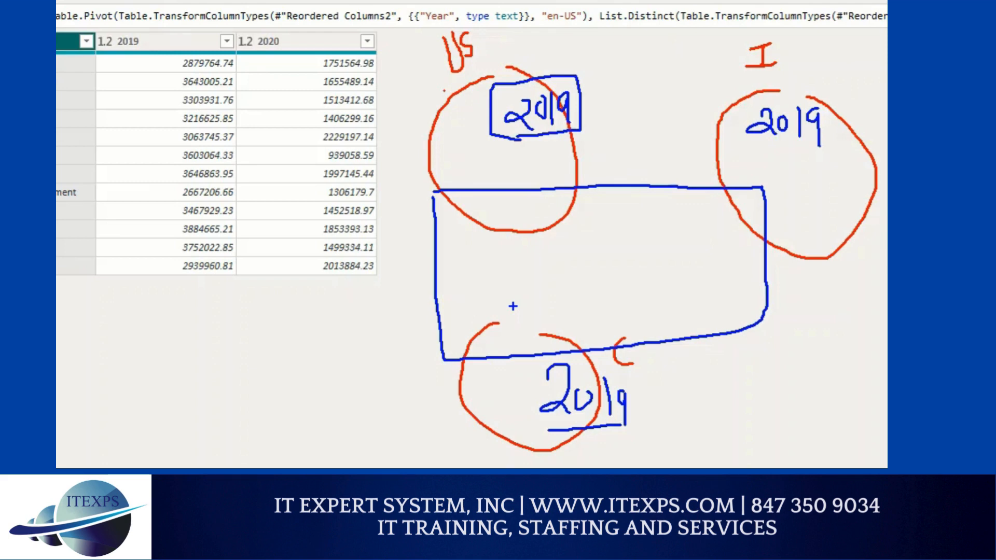
pyautogui.press('Escape')
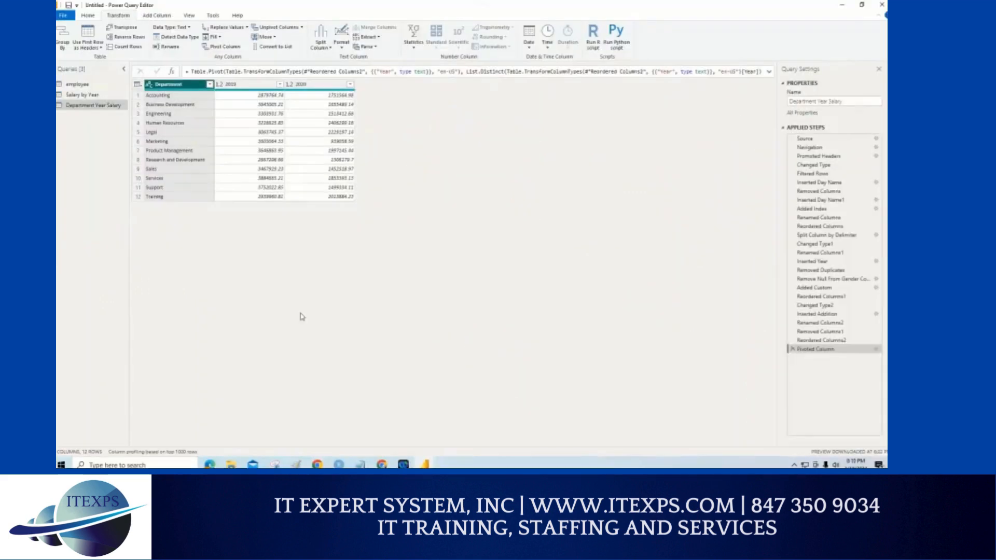
# Duplicate the employee query.
pyautogui.click(78, 85)
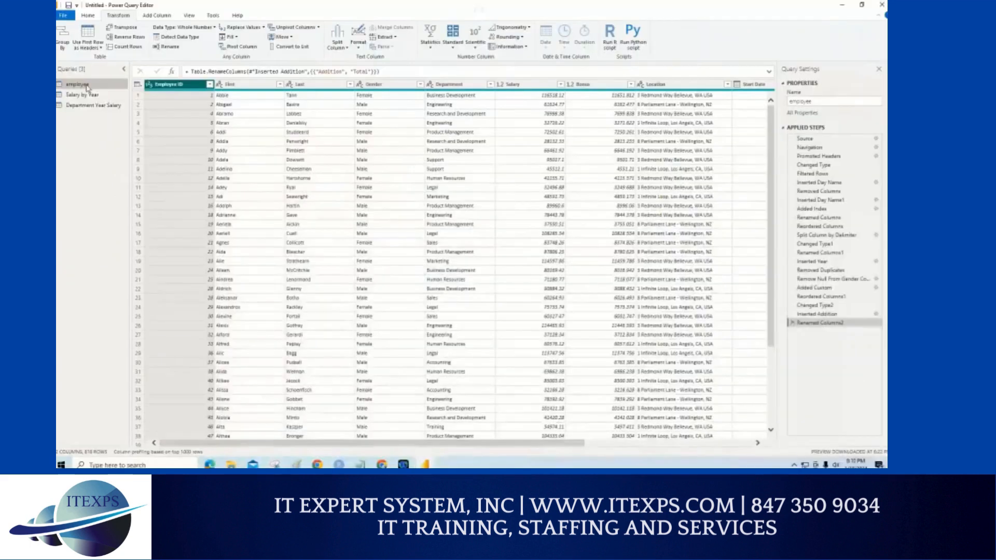
pyautogui.rightClick(117, 84)
pyautogui.rightClick(118, 43)
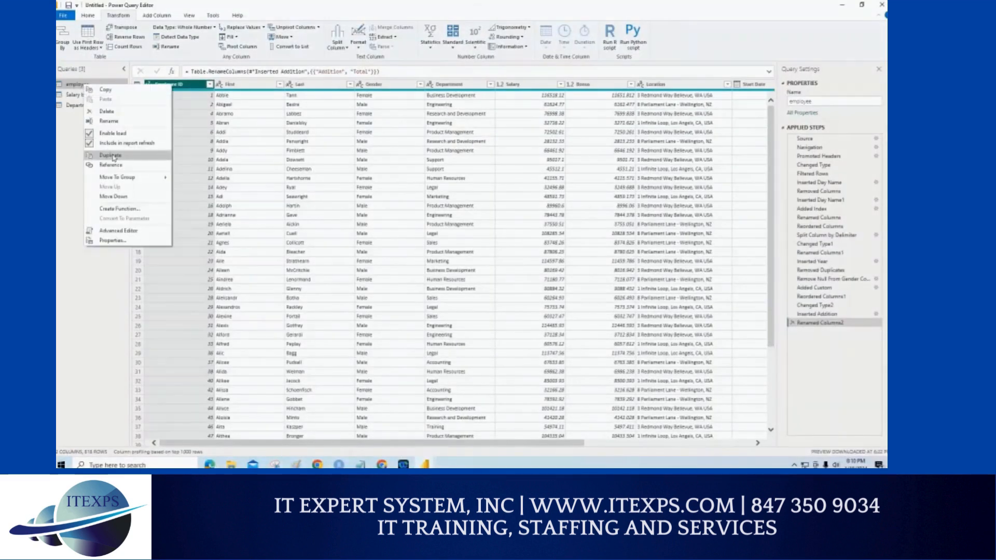
pyautogui.click(111, 155)
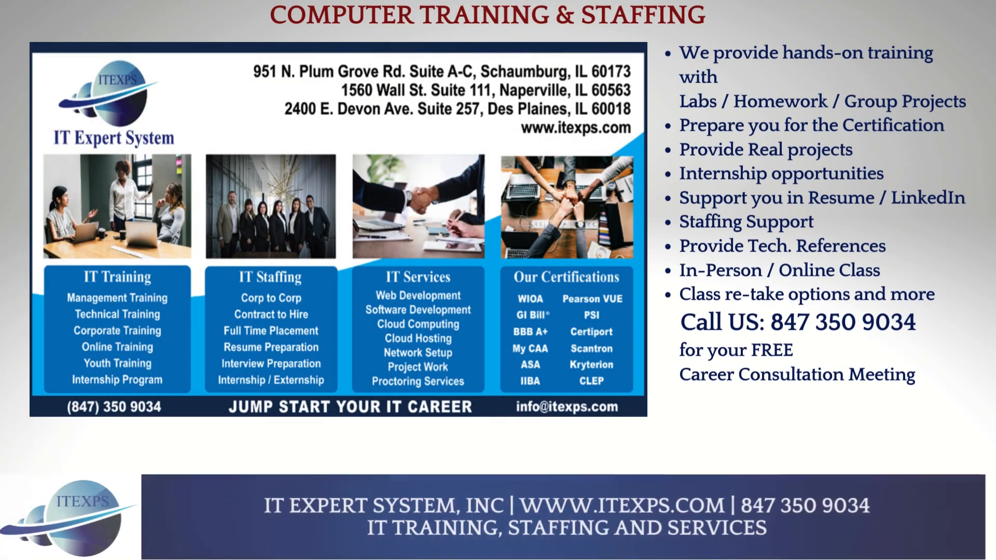